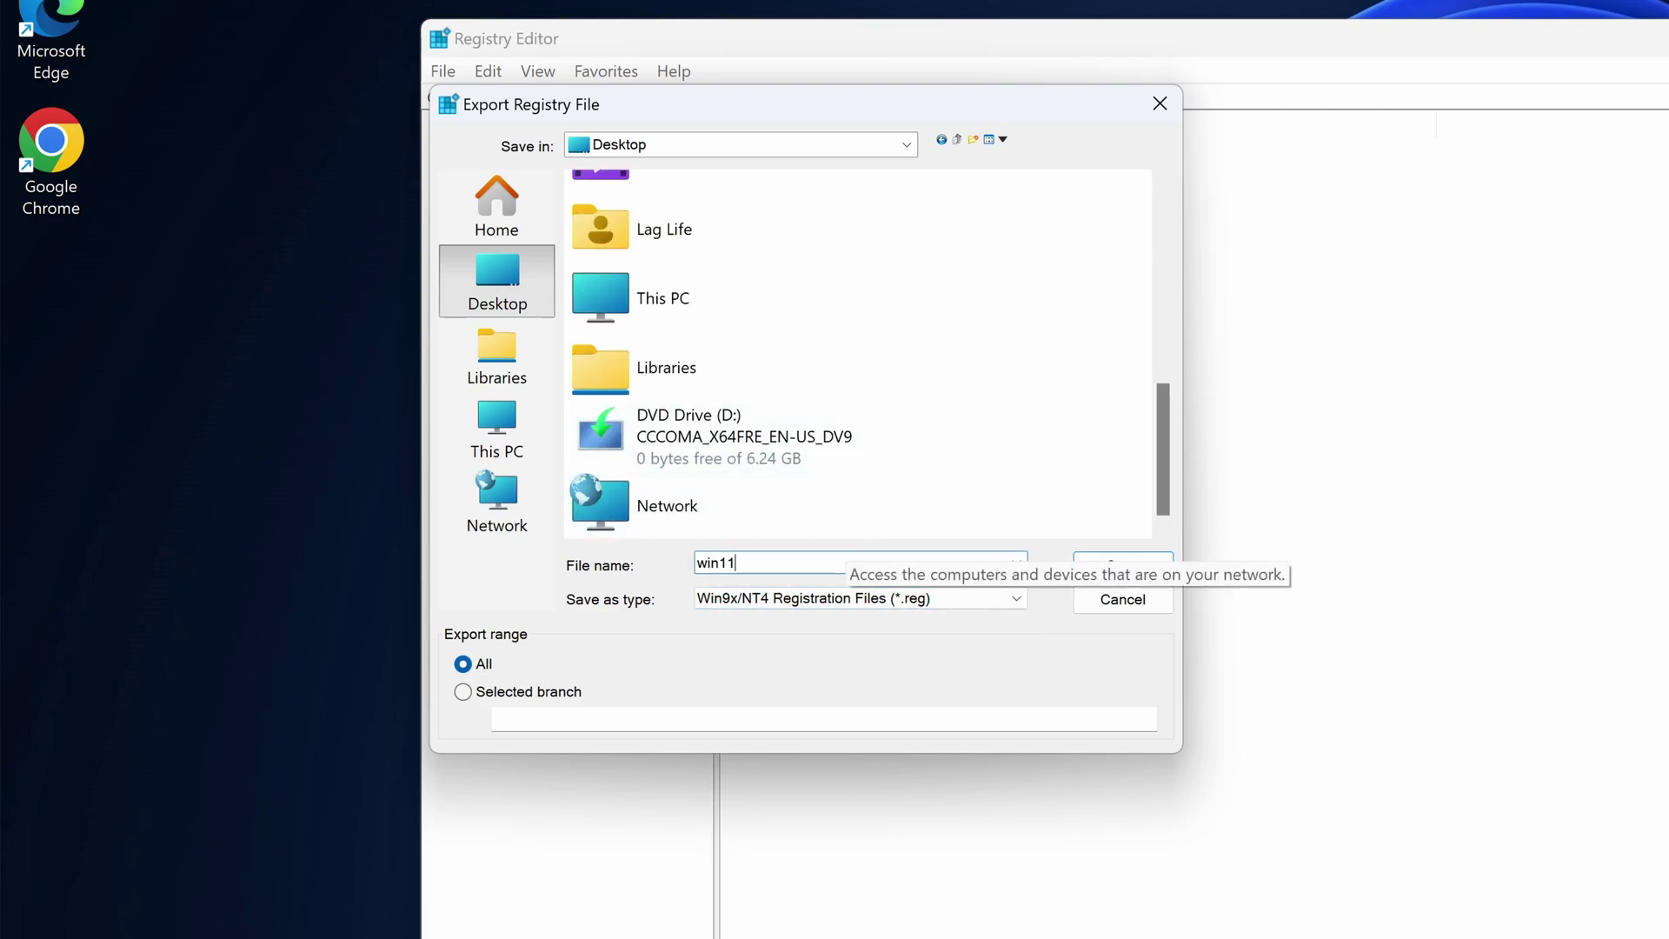
Step: Save the export of the whole registry to the desktop as win11 in the Win9x/NT4 registration file format
{"action": "key", "text": "Return"}
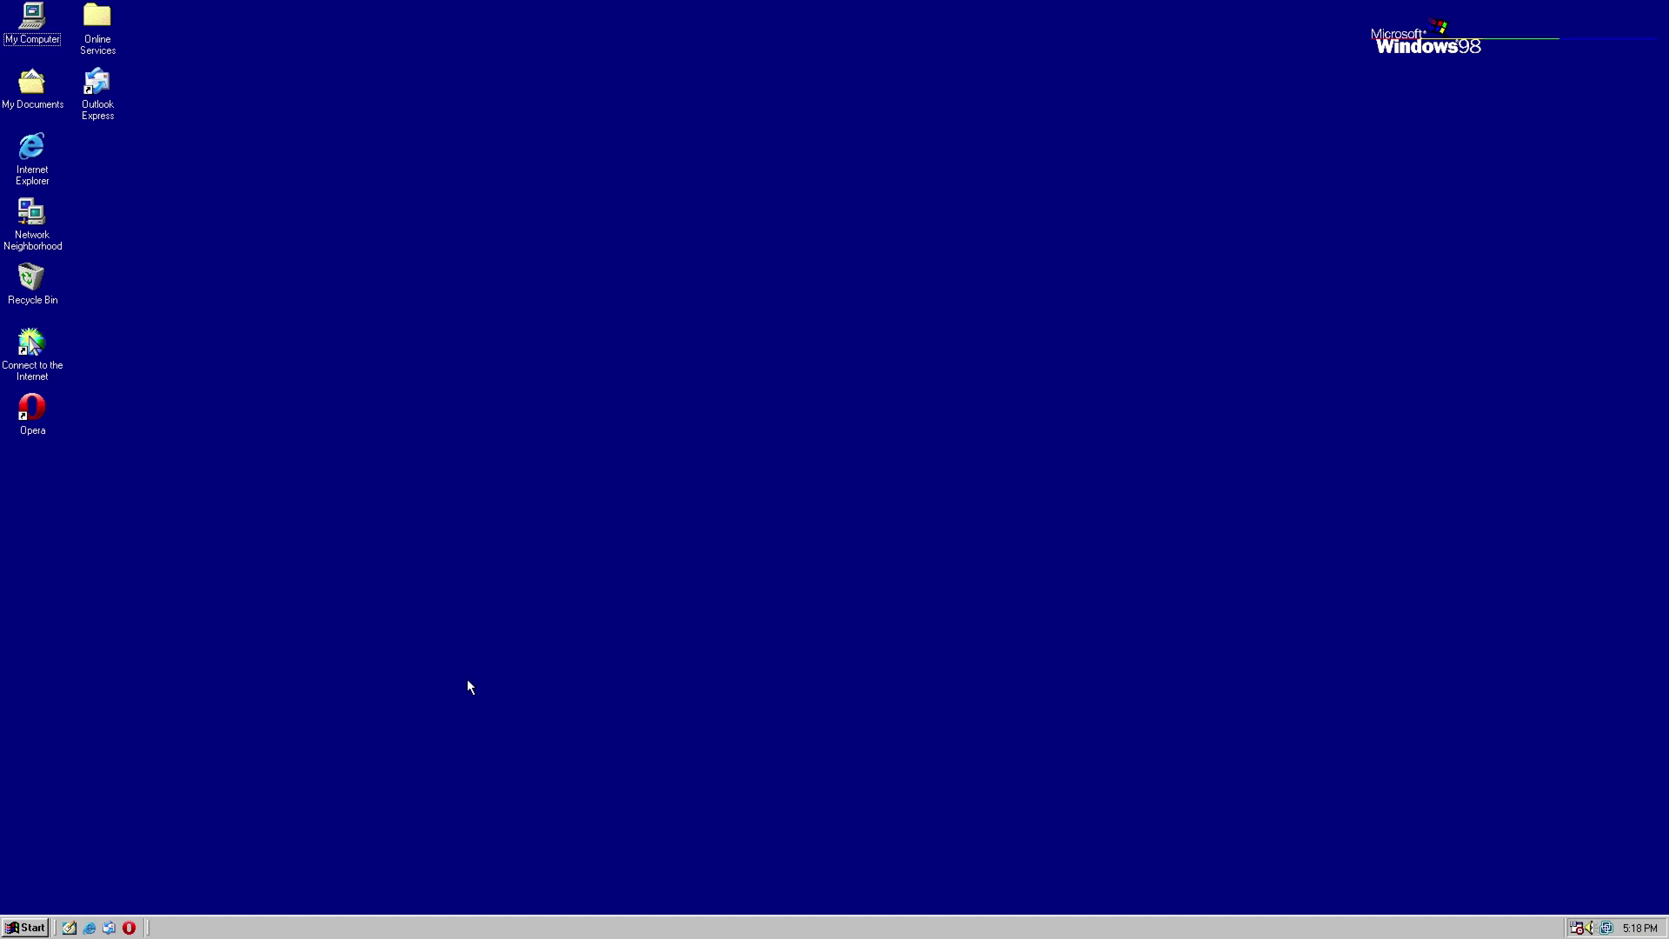
Step: Open the Registry Editor on the Windows 98 machine by running regedit
{"action": "key", "text": "super+r"}
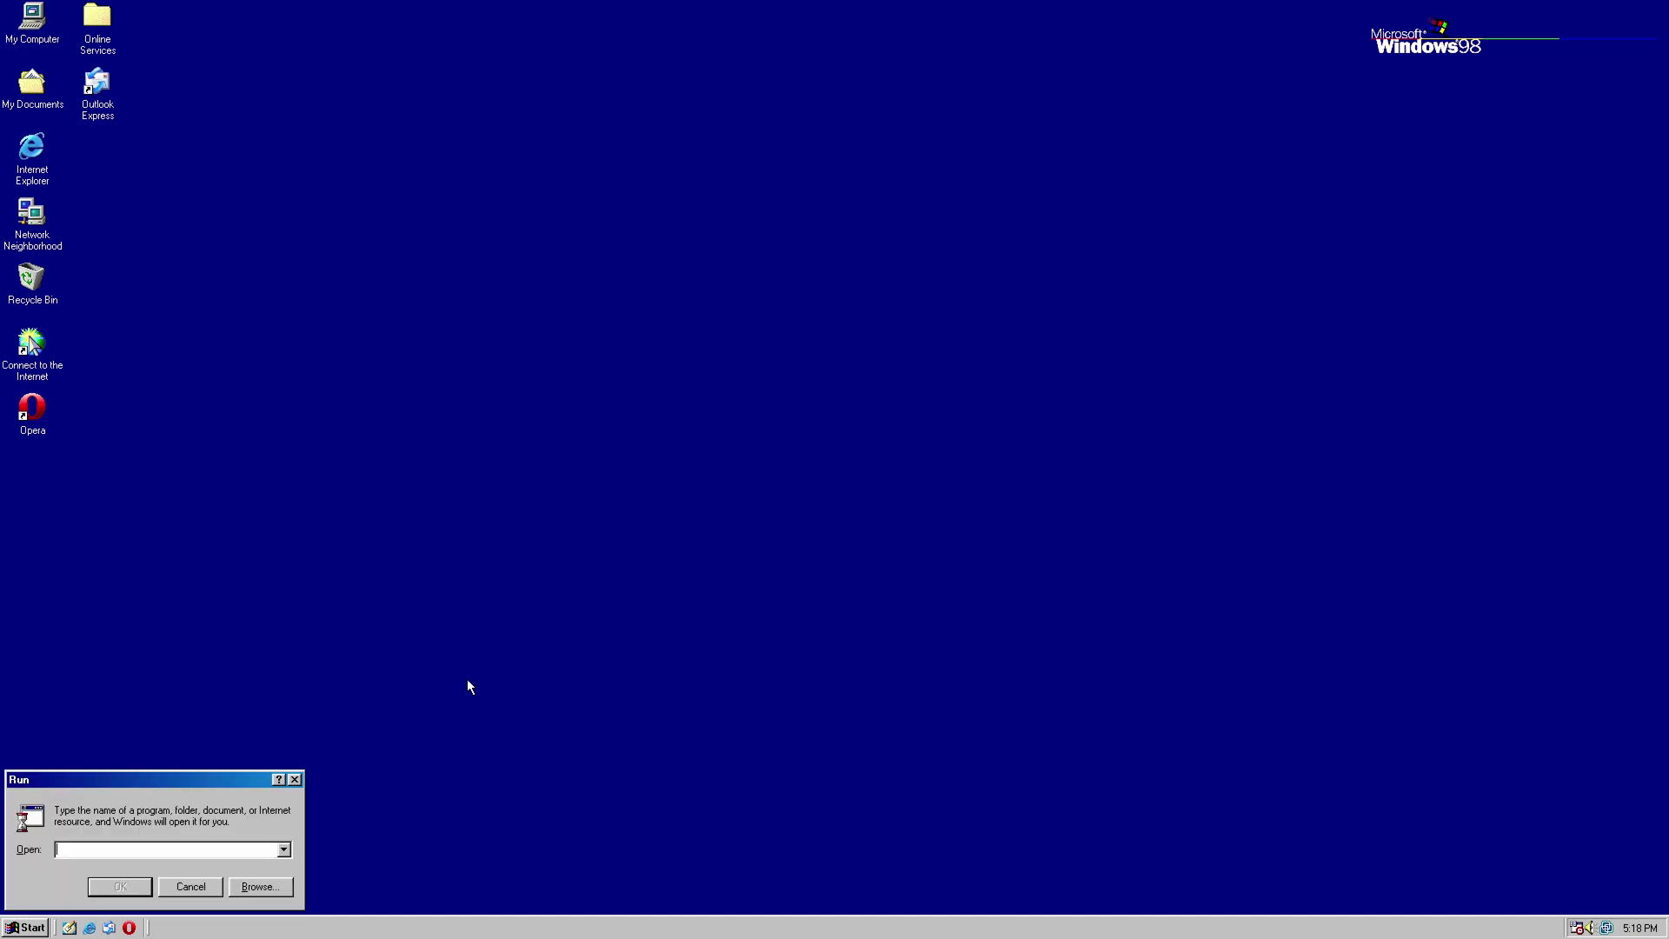
{"action": "type", "text": "regedit"}
{"action": "key", "text": "Return"}
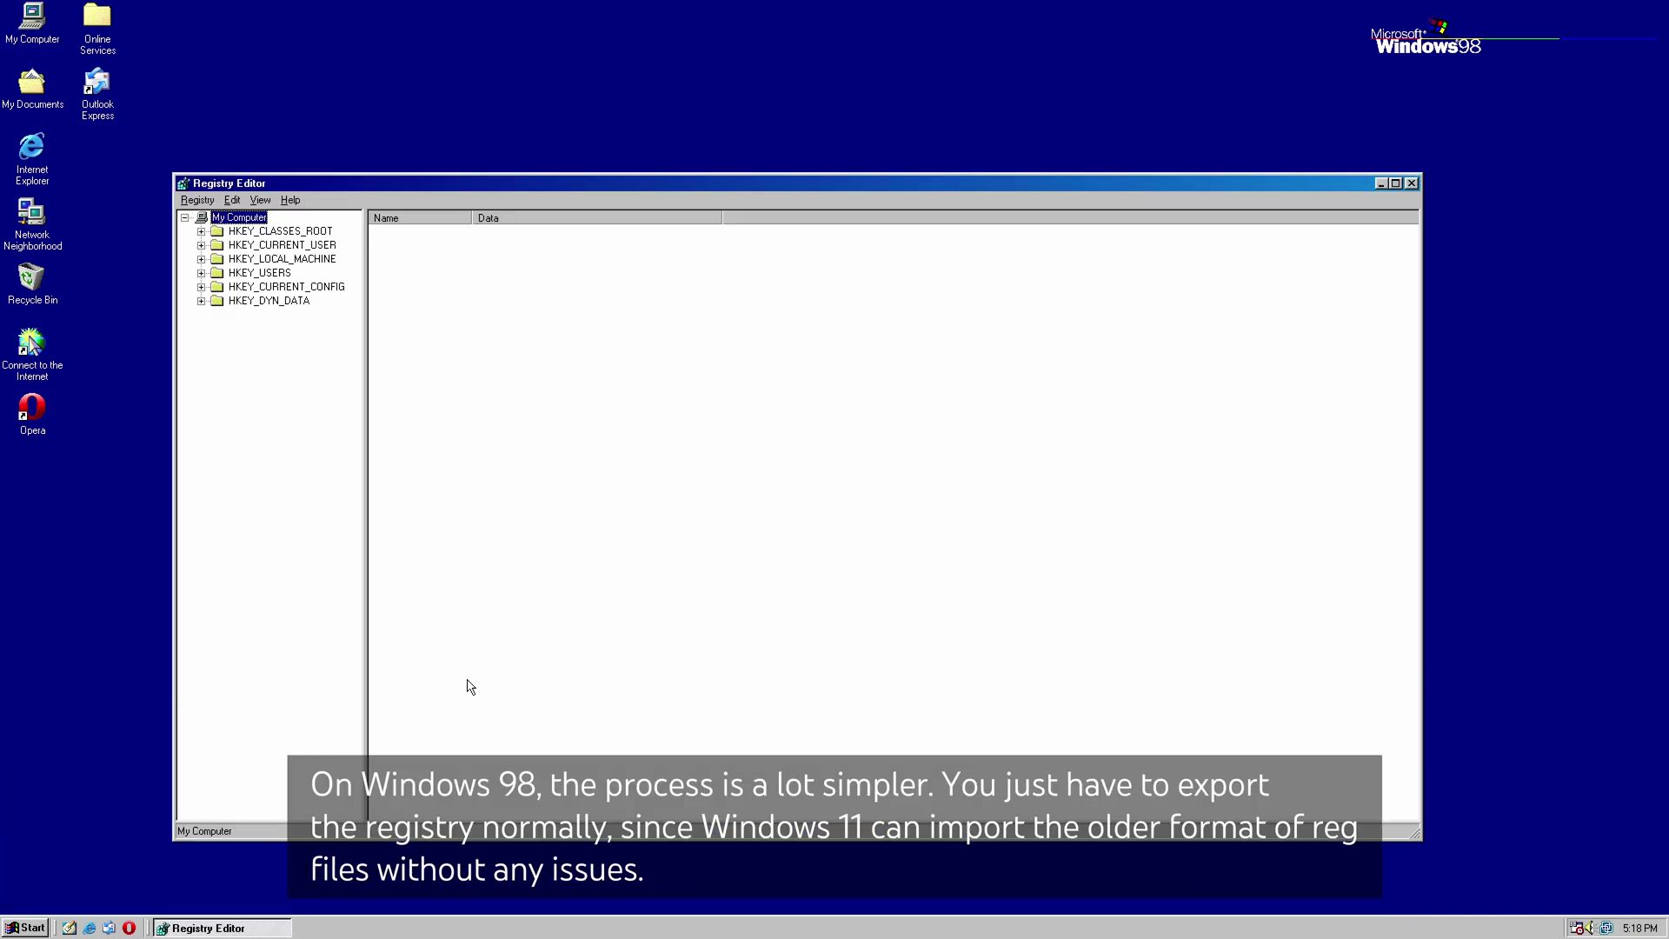
Step: Export the entire Windows 98 registry to the desktop as a registration file named 98
{"action": "left_click", "coordinate": [198, 200]}
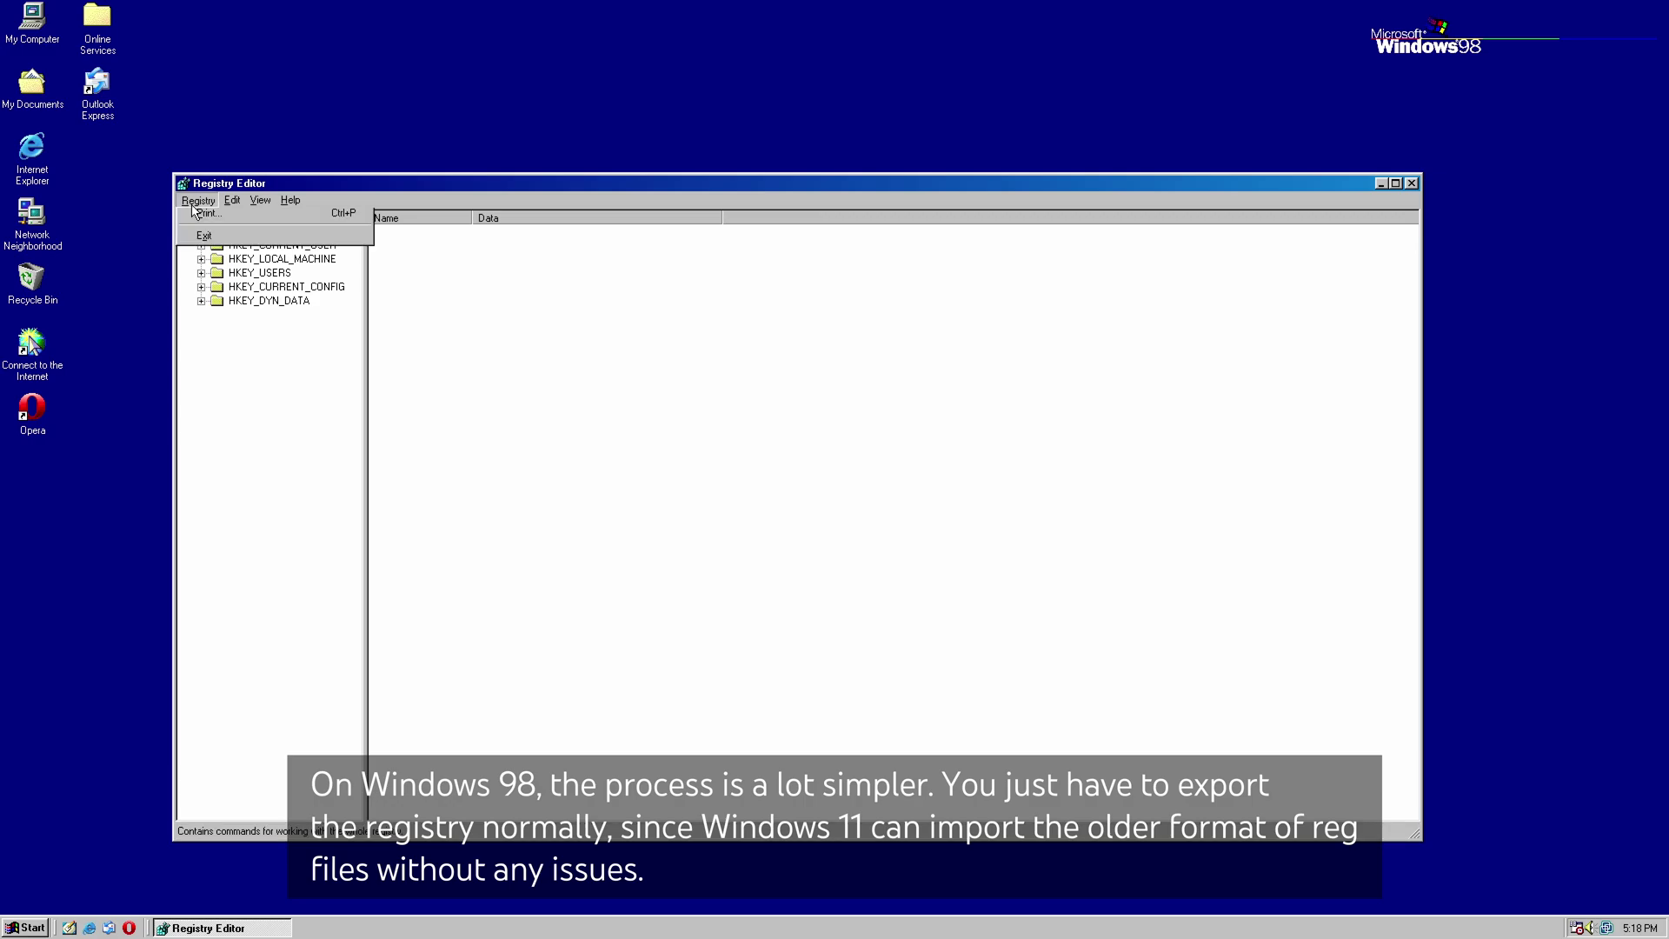
{"action": "left_click", "coordinate": [213, 233]}
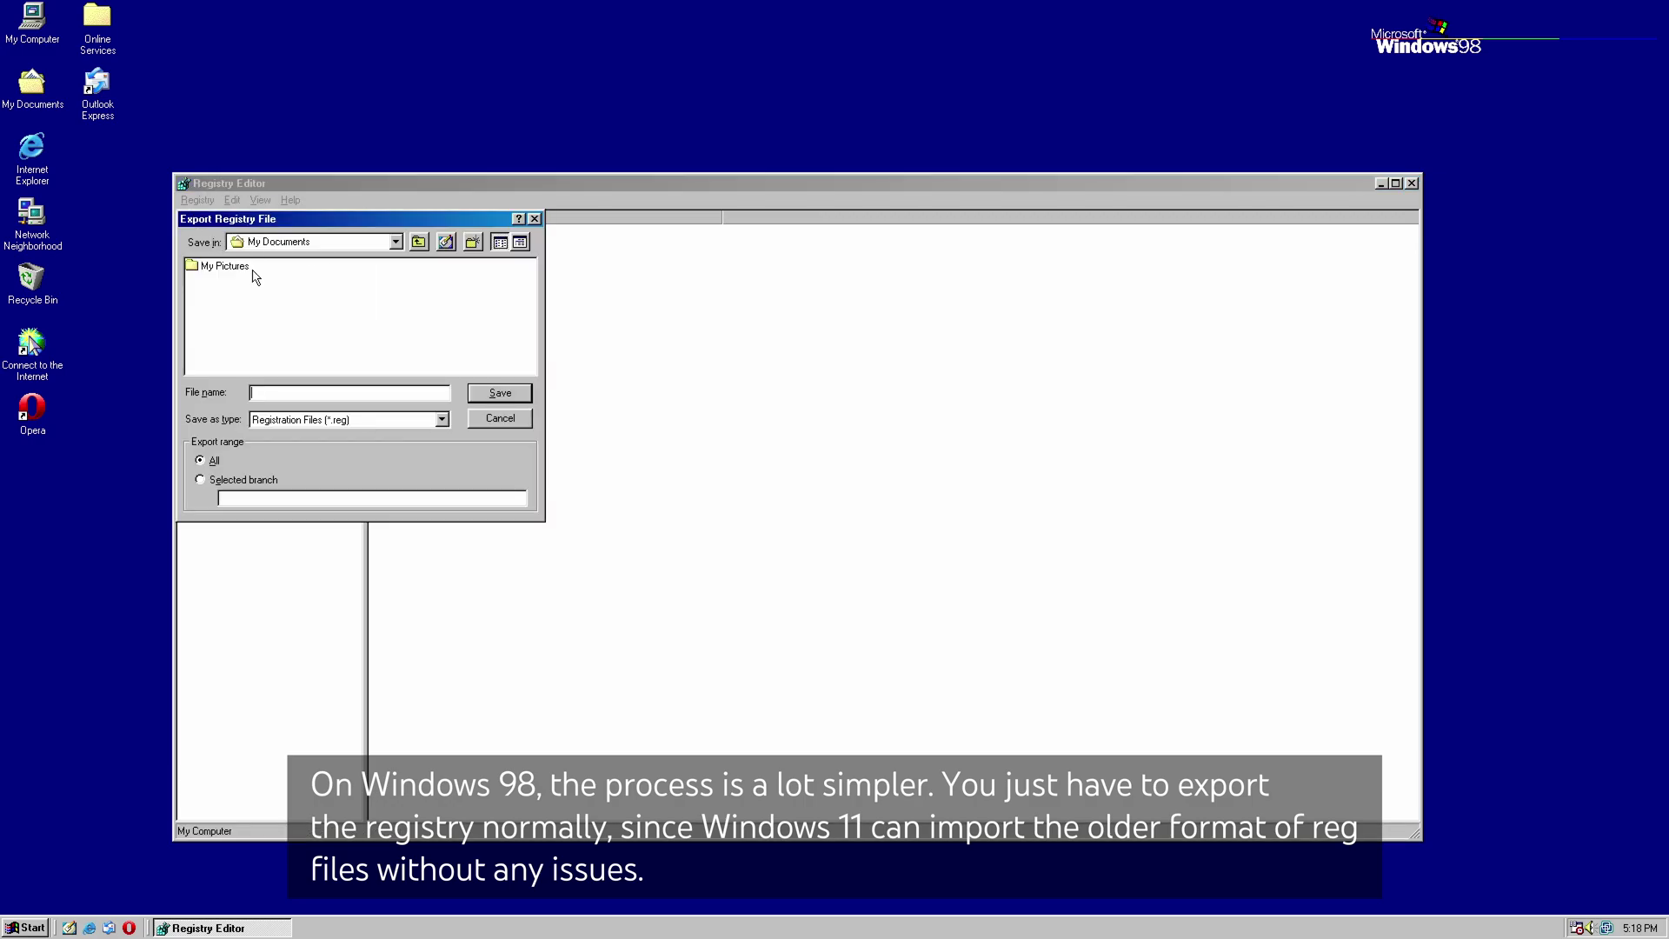
{"action": "left_click", "coordinate": [416, 244]}
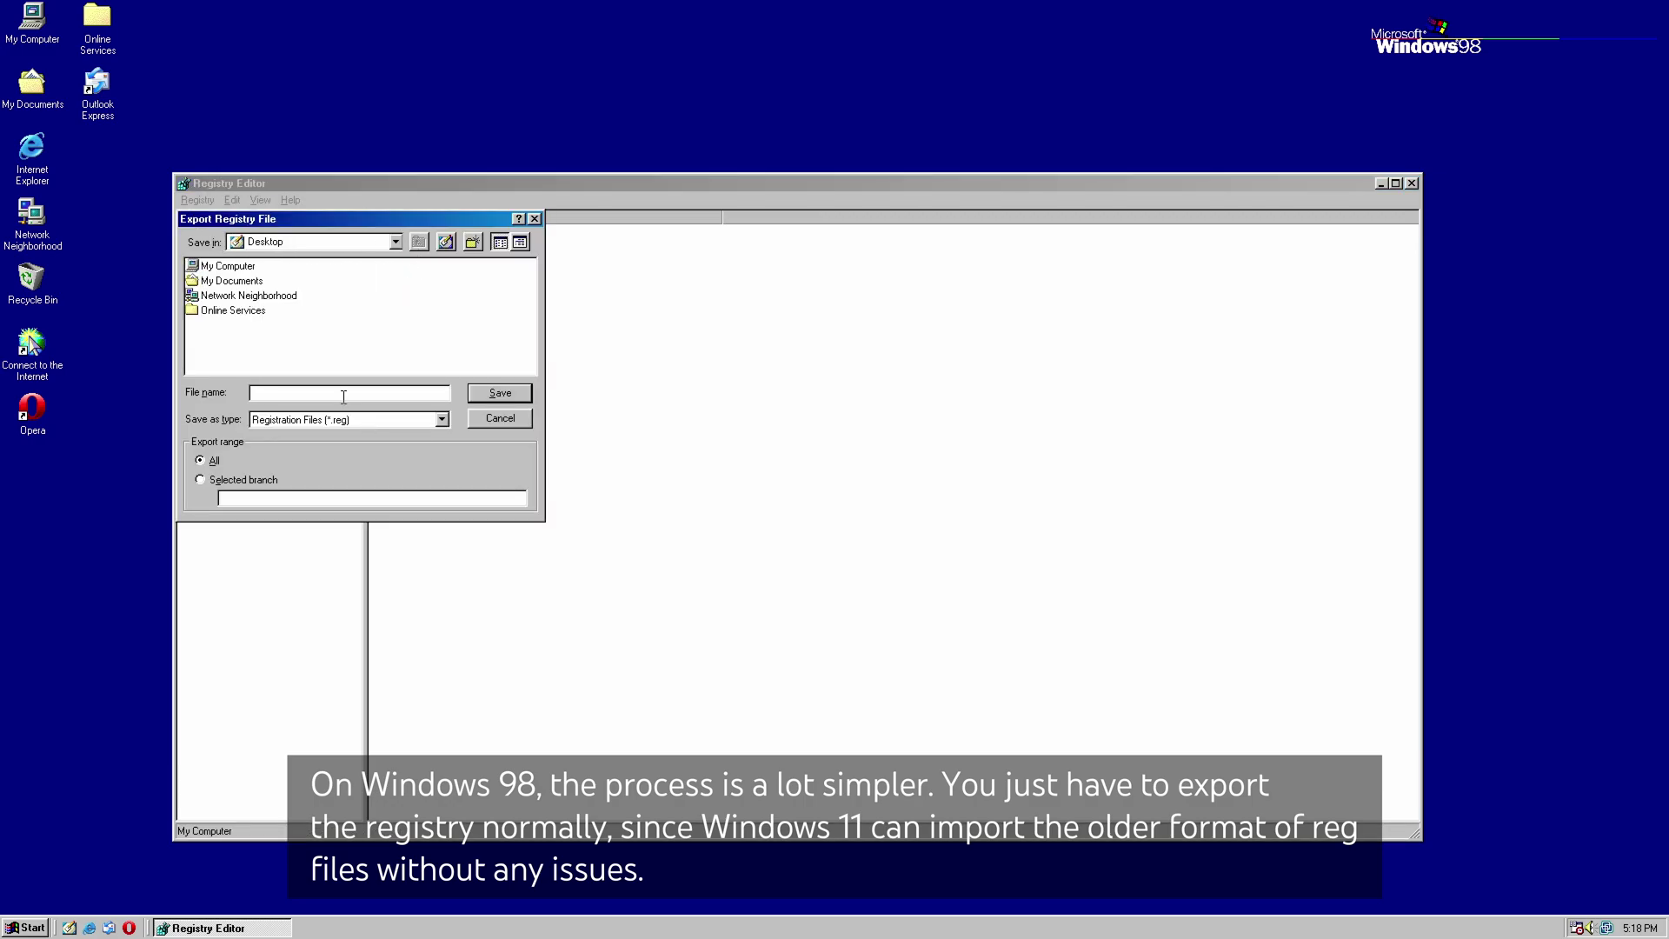
{"action": "type", "text": "98"}
{"action": "key", "text": "Return"}
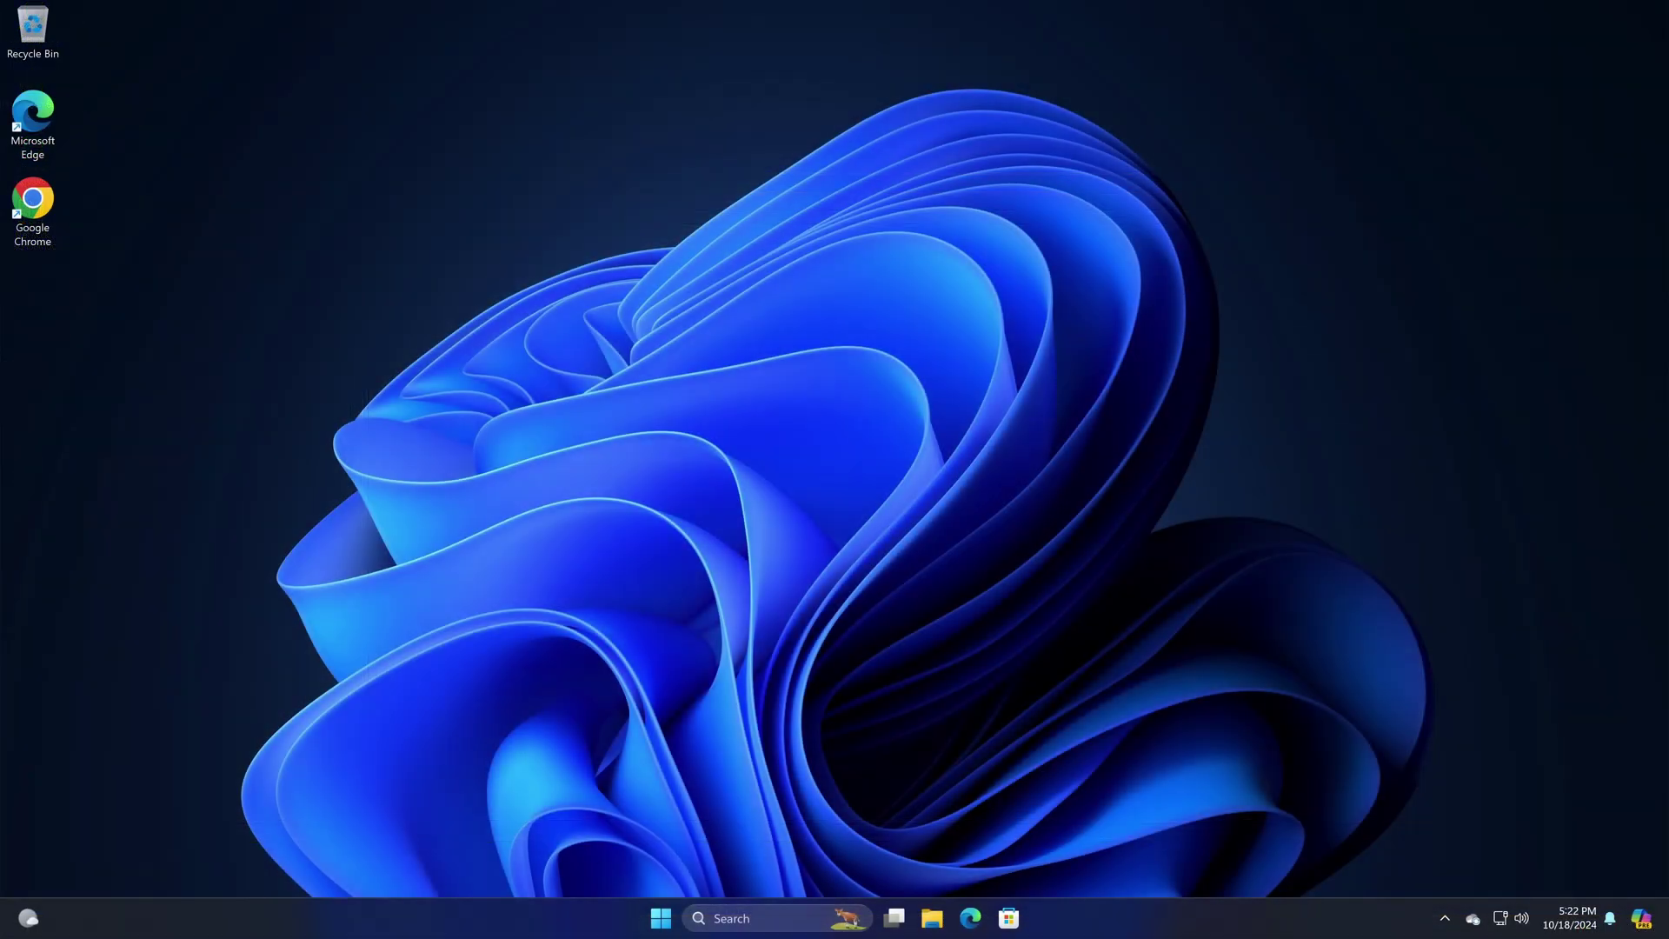
Step: Place the 98 registry file on the Windows 11 desktop and download the System Informer 3.0.7660 release setup from SourceForge in Chrome
{"action": "left_click", "coordinate": [568, 244]}
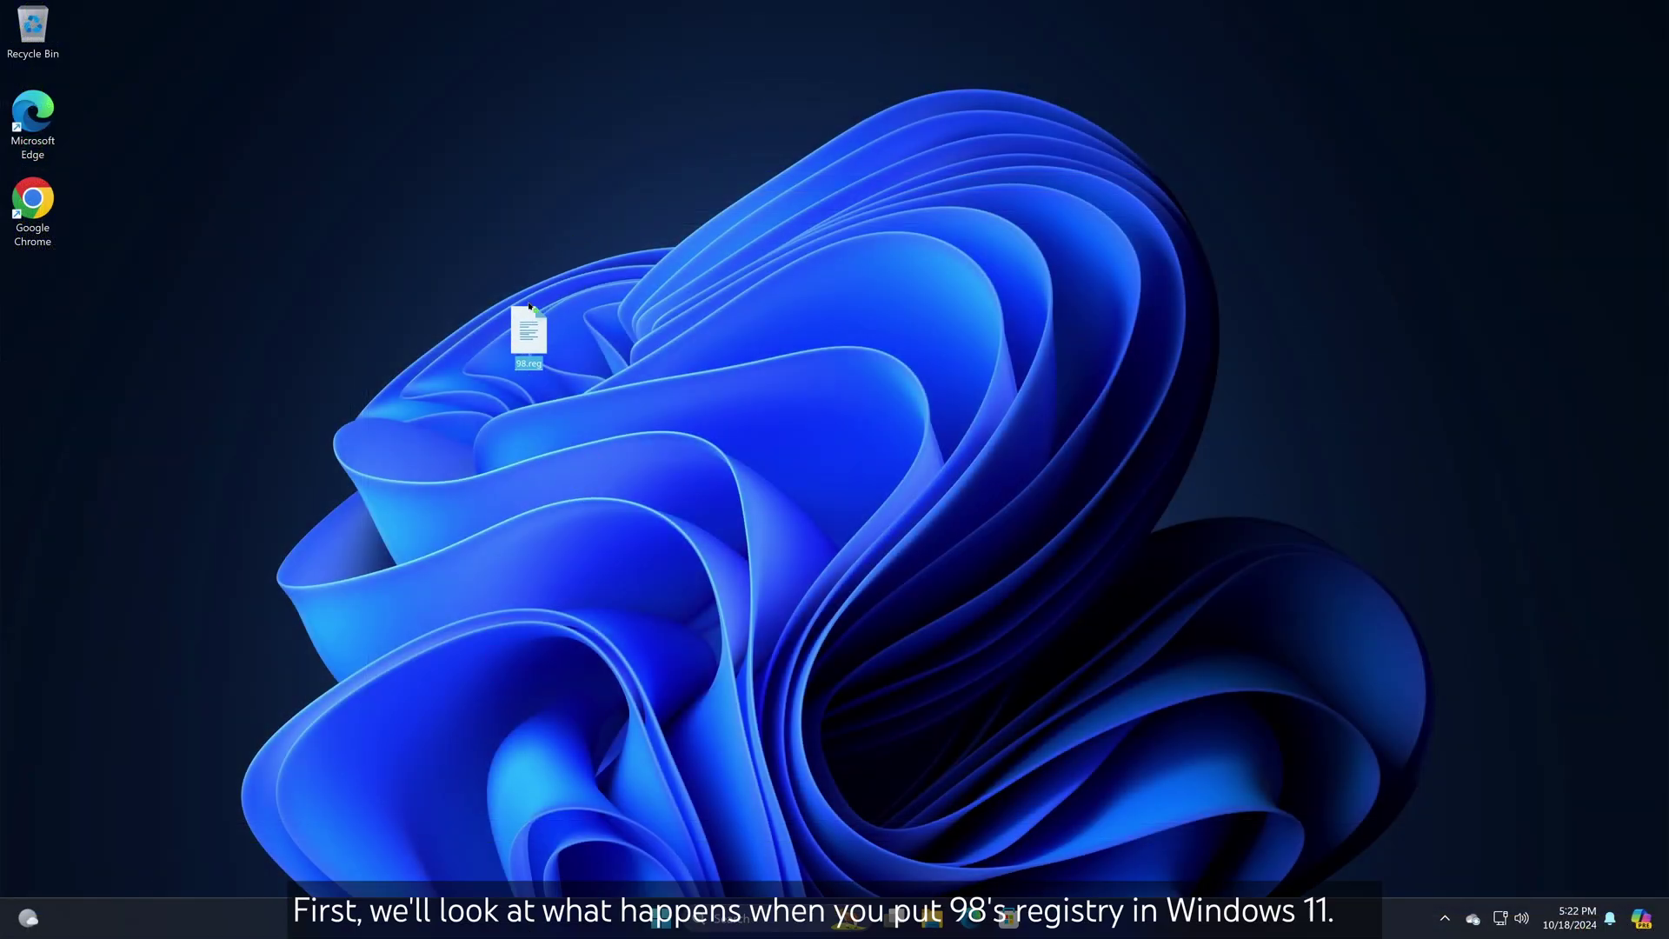
{"action": "double_click", "coordinate": [32, 199]}
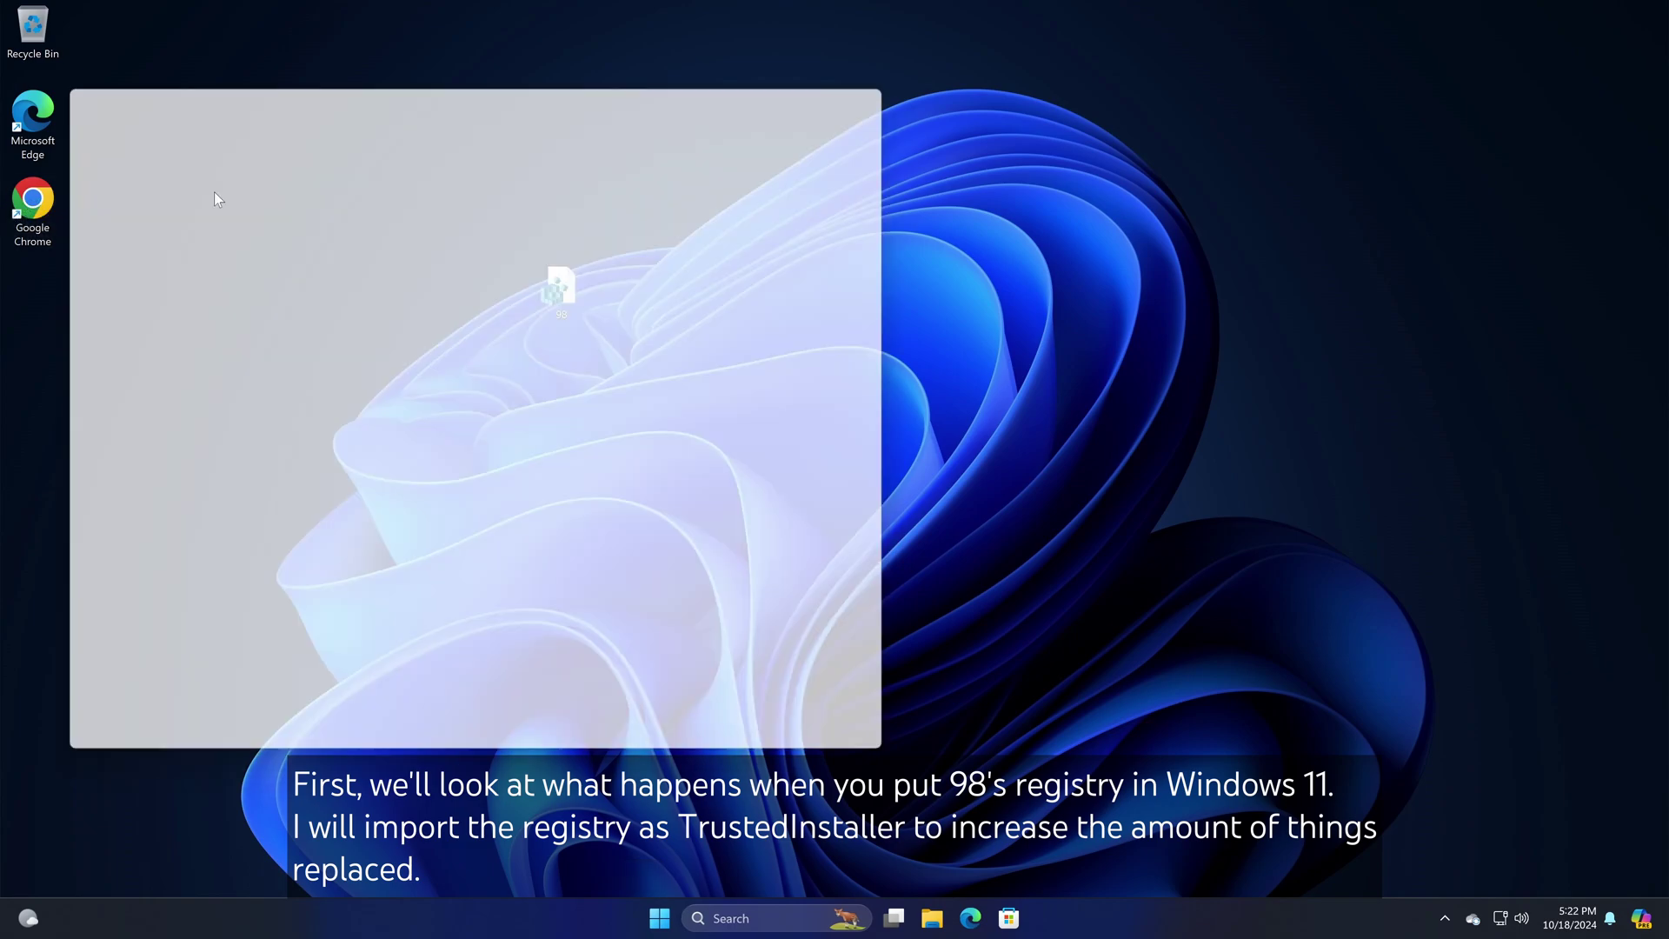
{"action": "left_click", "coordinate": [348, 124]}
{"action": "left_click", "coordinate": [261, 174]}
{"action": "left_click", "coordinate": [544, 161]}
{"action": "left_click", "coordinate": [426, 447]}
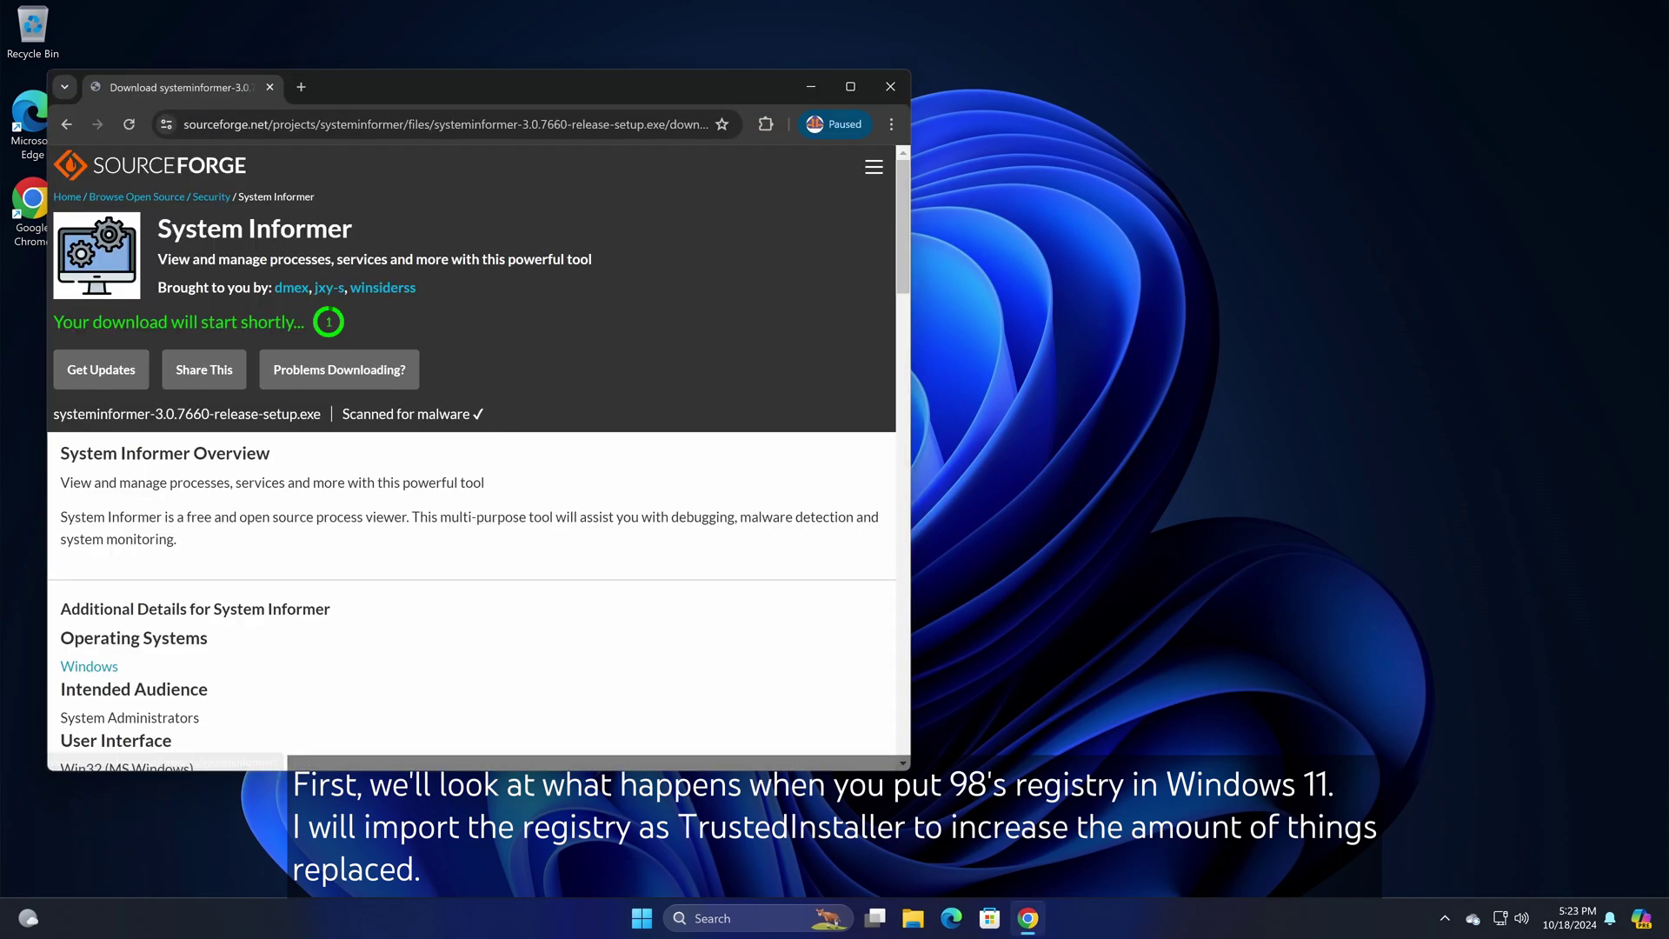
Step: Install System Informer into C:\Program Files\SystemInformer\ from the downloaded setup, allowing elevation, and close the browser
{"action": "left_click", "coordinate": [626, 174]}
{"action": "left_click", "coordinate": [915, 499]}
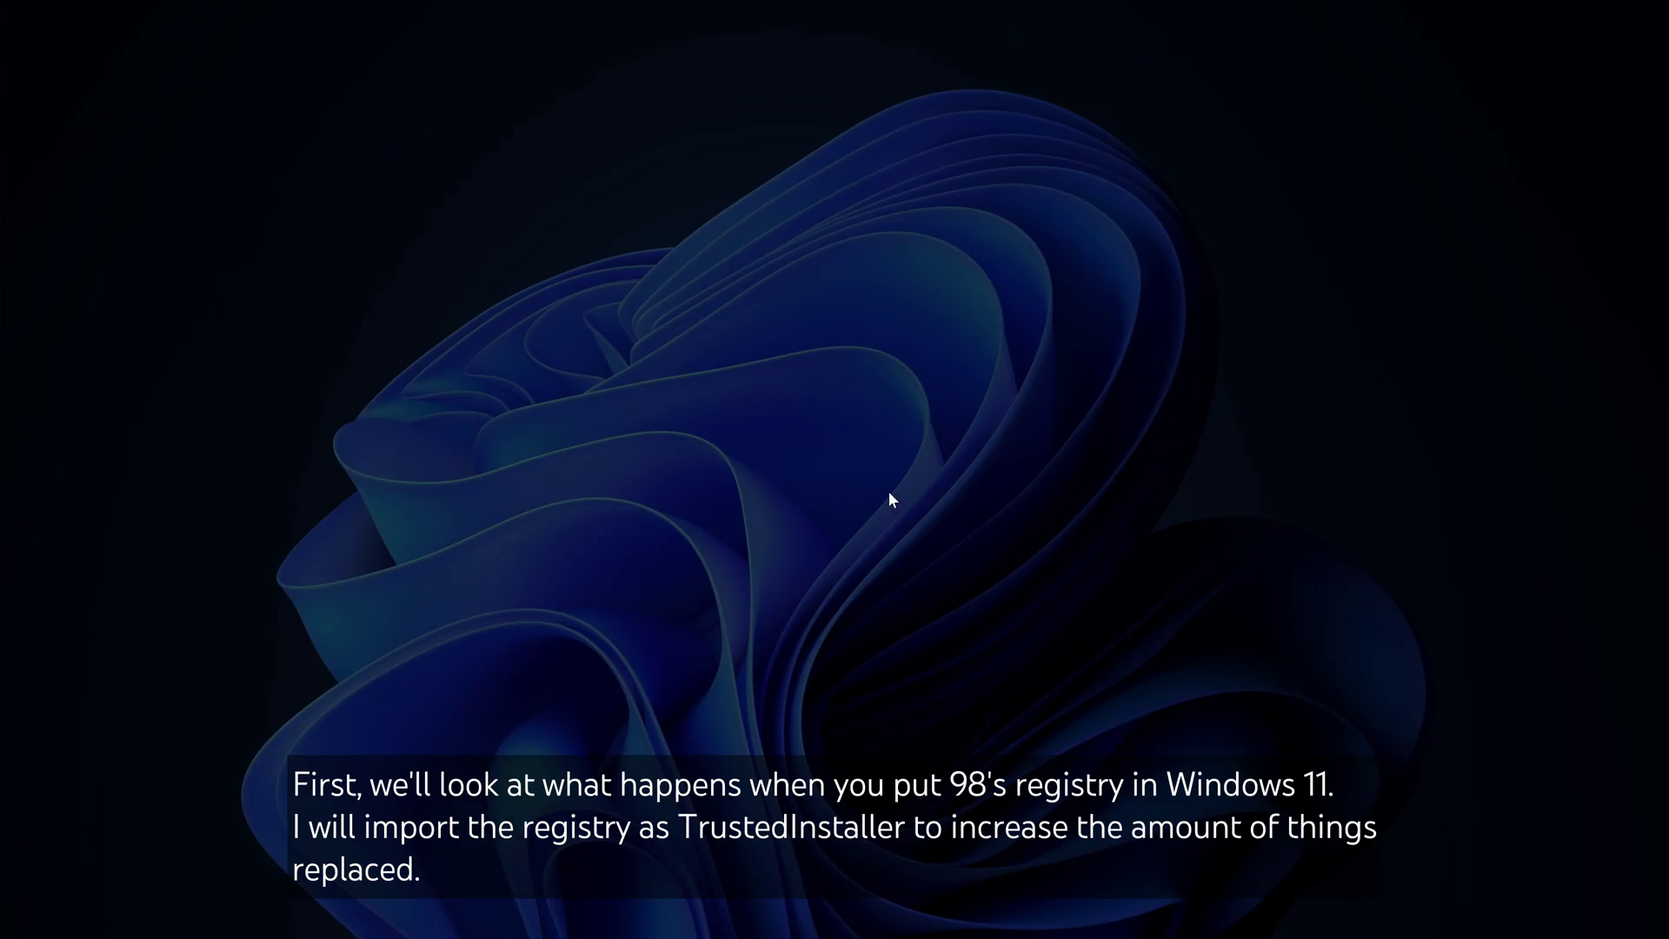
{"action": "left_click", "coordinate": [730, 599]}
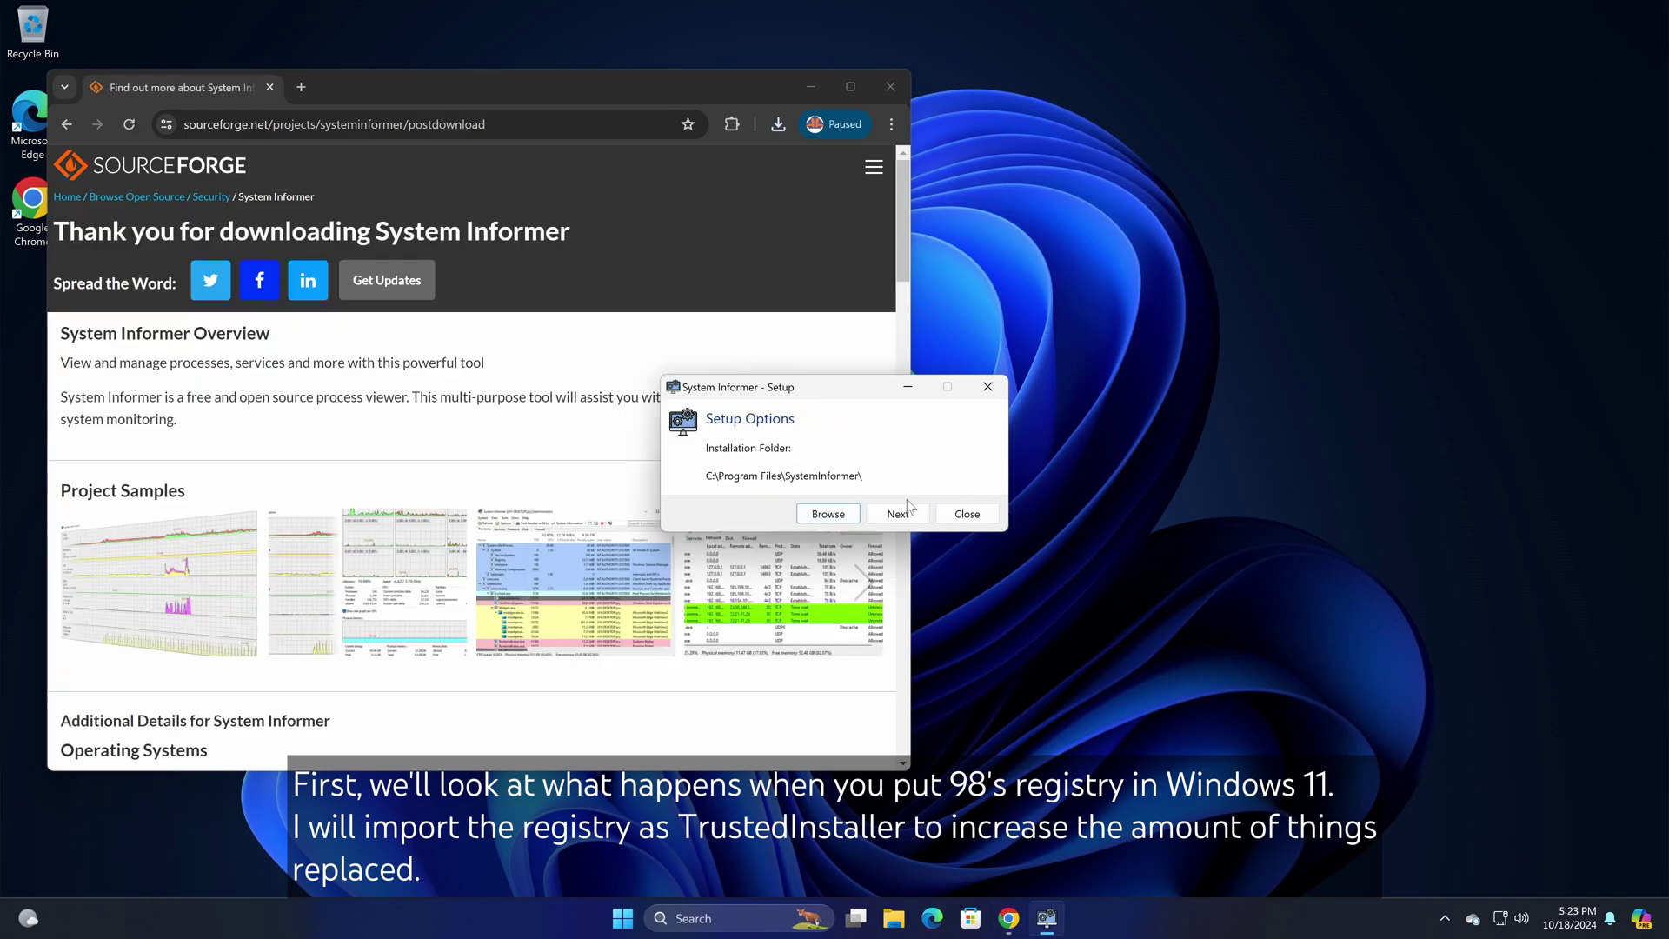
{"action": "left_click", "coordinate": [898, 514]}
{"action": "left_click", "coordinate": [954, 478]}
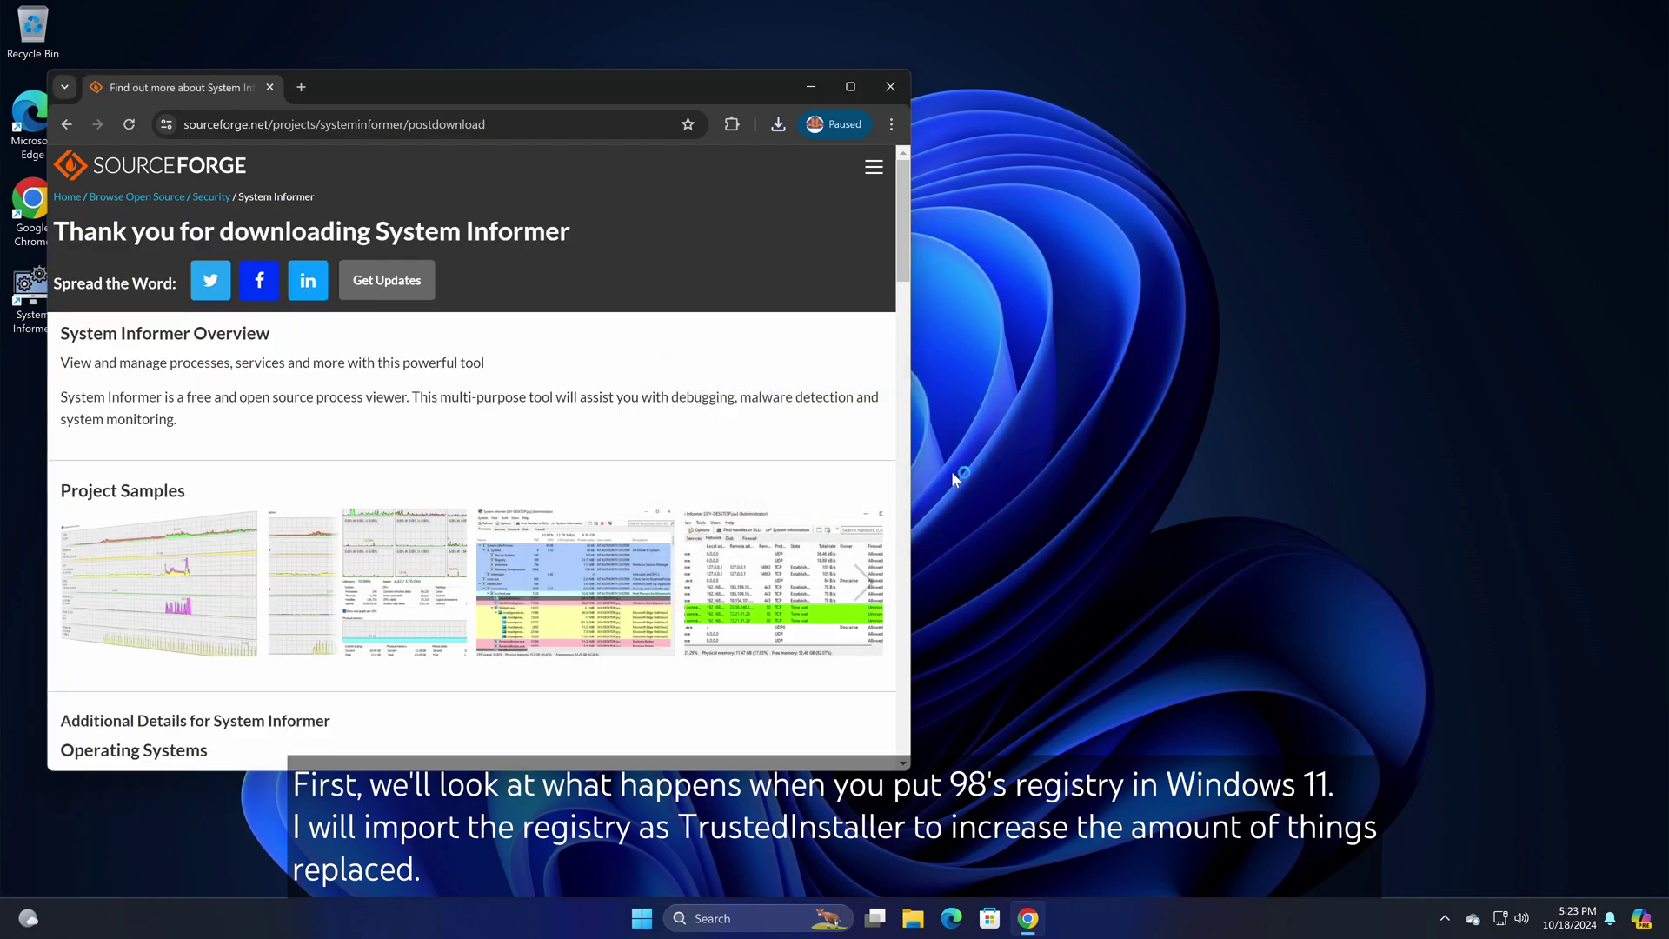
{"action": "left_click", "coordinate": [888, 97]}
Step: Run regedit with TrustedInstaller privileges from System Informer
{"action": "left_click_drag", "start_coordinate": [343, 58], "coordinate": [1024, 181]}
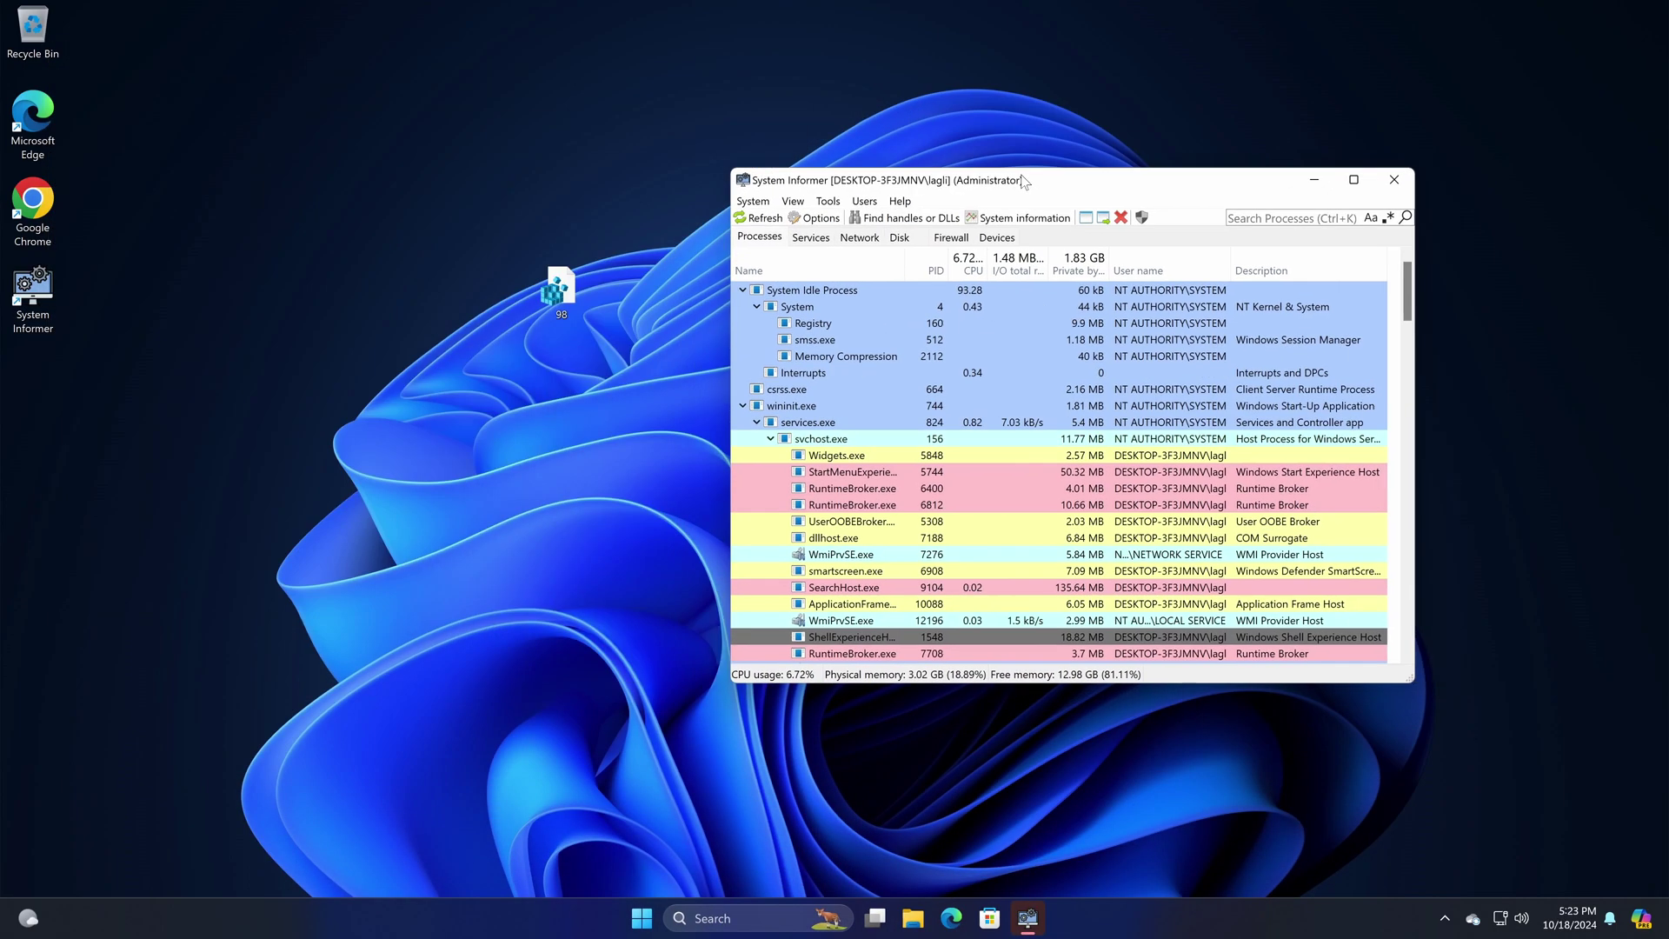
{"action": "left_click", "coordinate": [752, 201]}
{"action": "left_click", "coordinate": [769, 220]}
{"action": "left_click", "coordinate": [844, 352]}
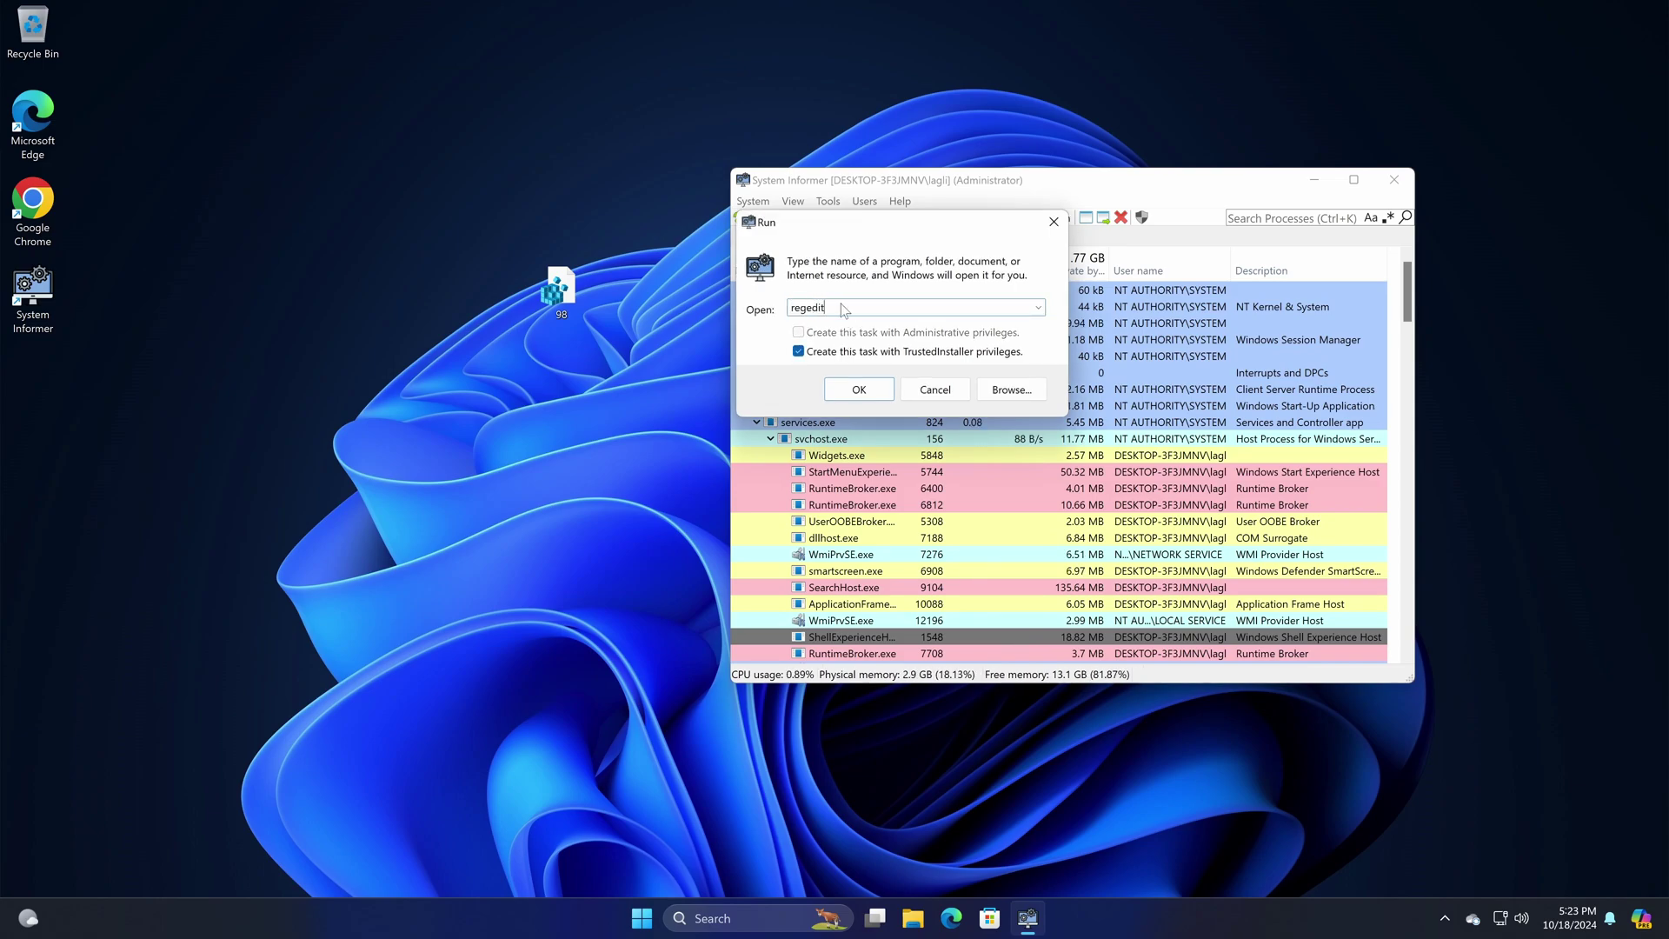
{"action": "key", "text": "Return"}
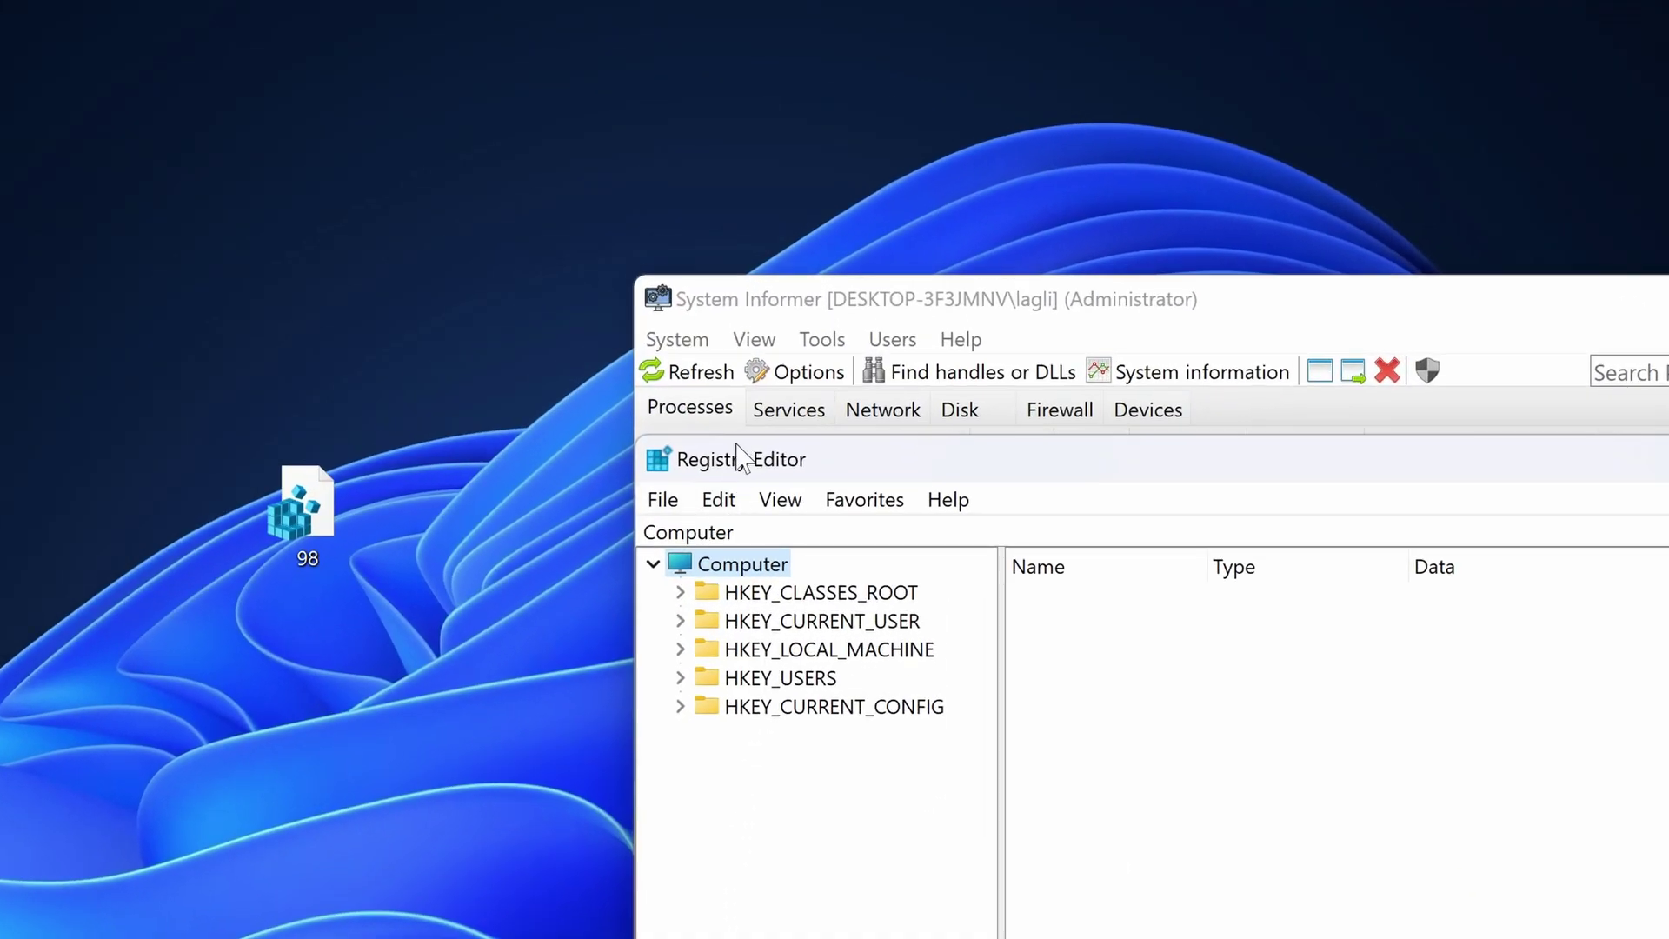
Step: Import the 98 registration file from the desktop into the Windows 11 registry and dismiss the resulting dialog
{"action": "left_click_drag", "start_coordinate": [737, 447], "coordinate": [782, 292]}
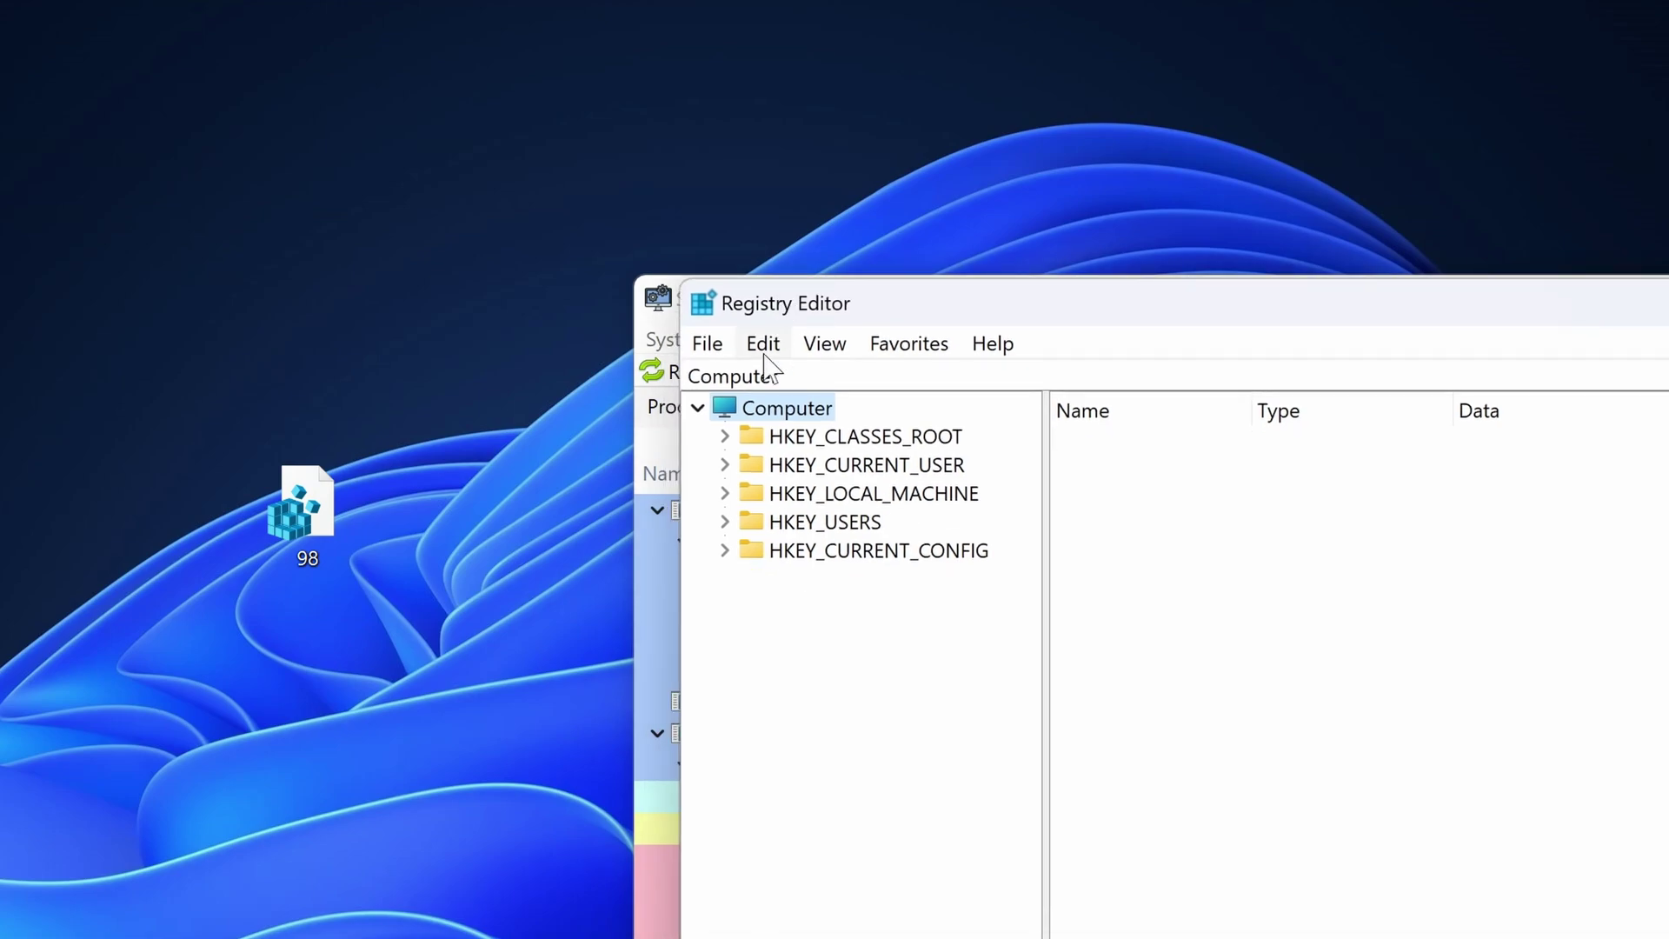
{"action": "left_click", "coordinate": [707, 344]}
{"action": "left_click", "coordinate": [756, 383]}
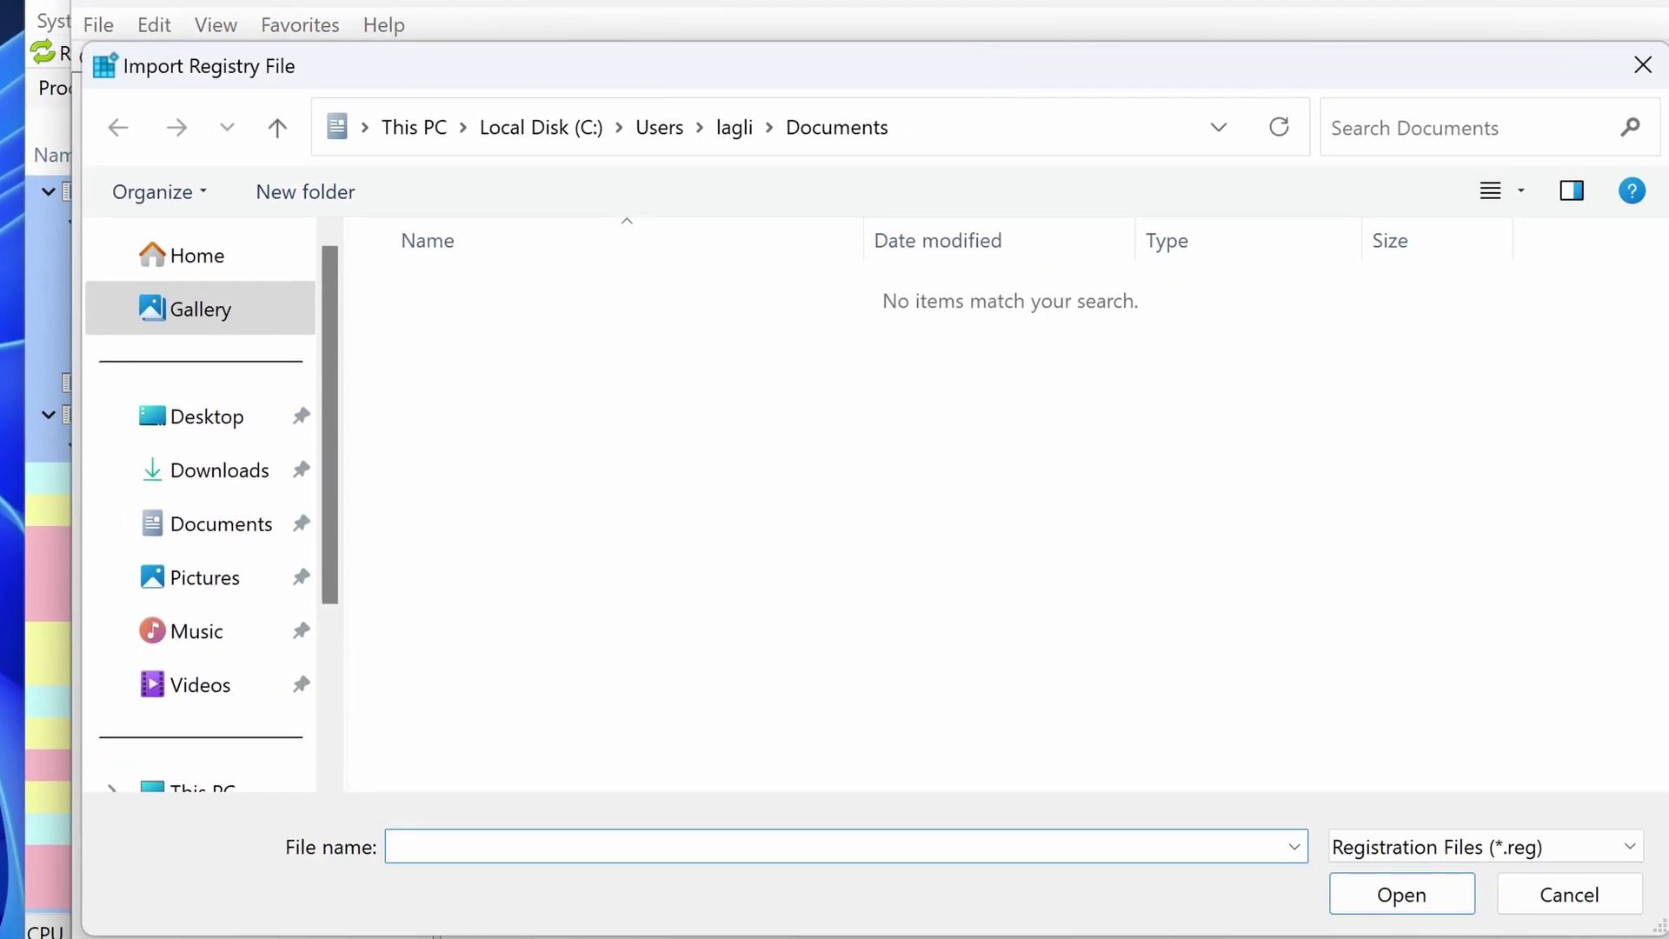
{"action": "left_click", "coordinate": [227, 410]}
{"action": "left_click", "coordinate": [458, 306]}
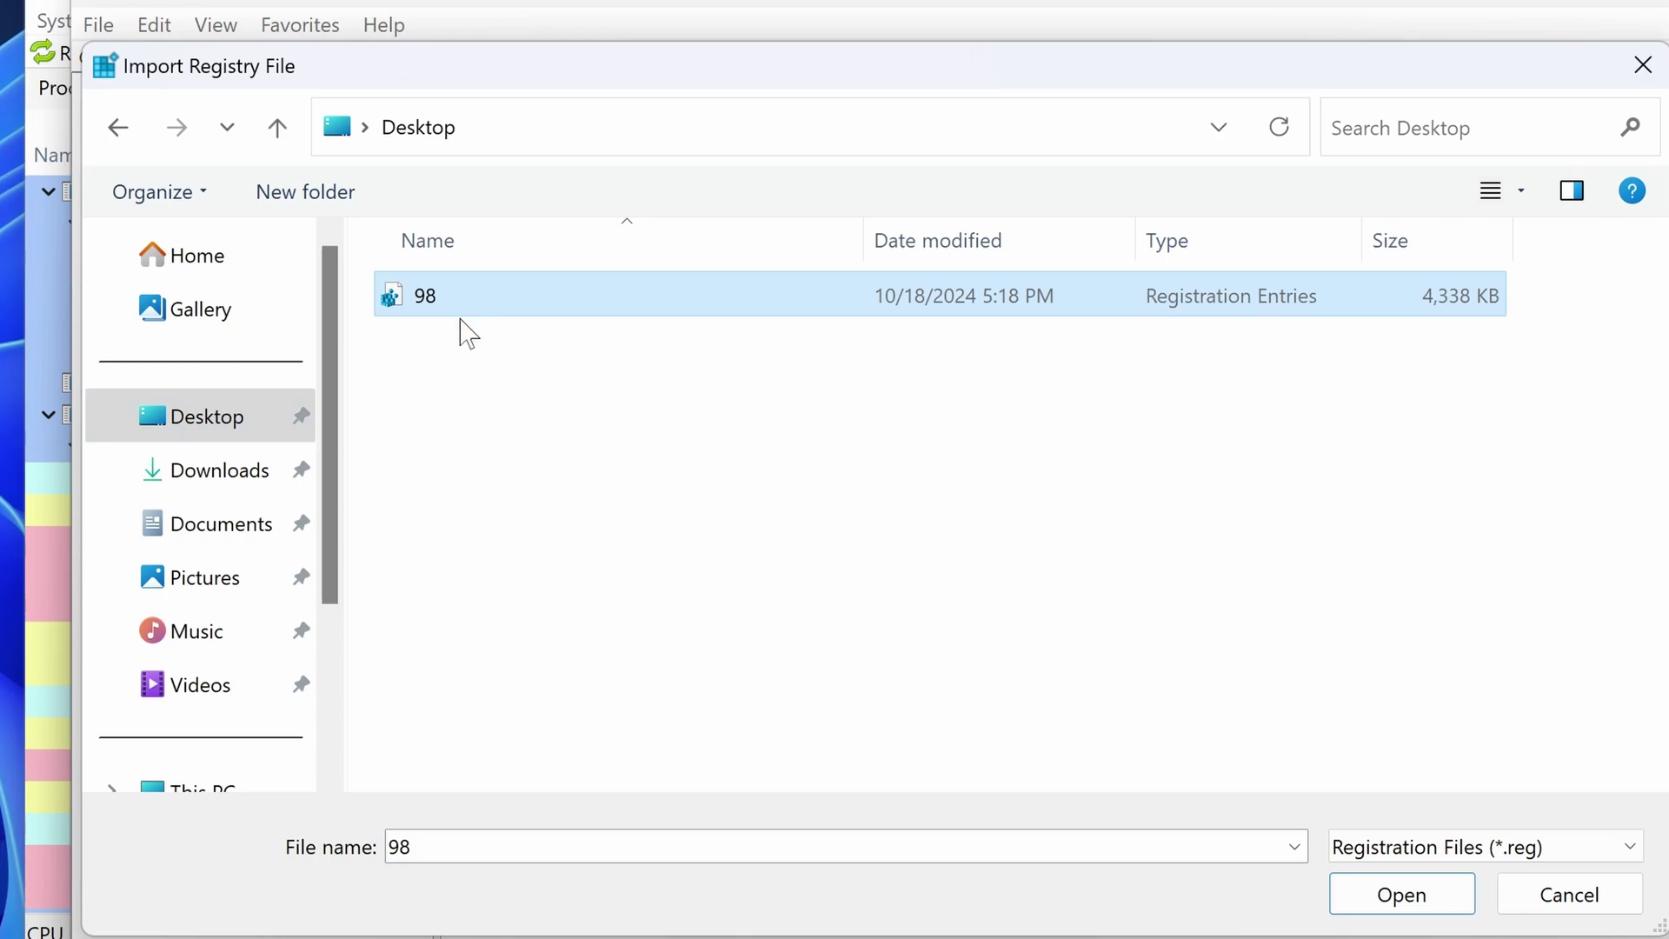
{"action": "left_click", "coordinate": [1418, 908]}
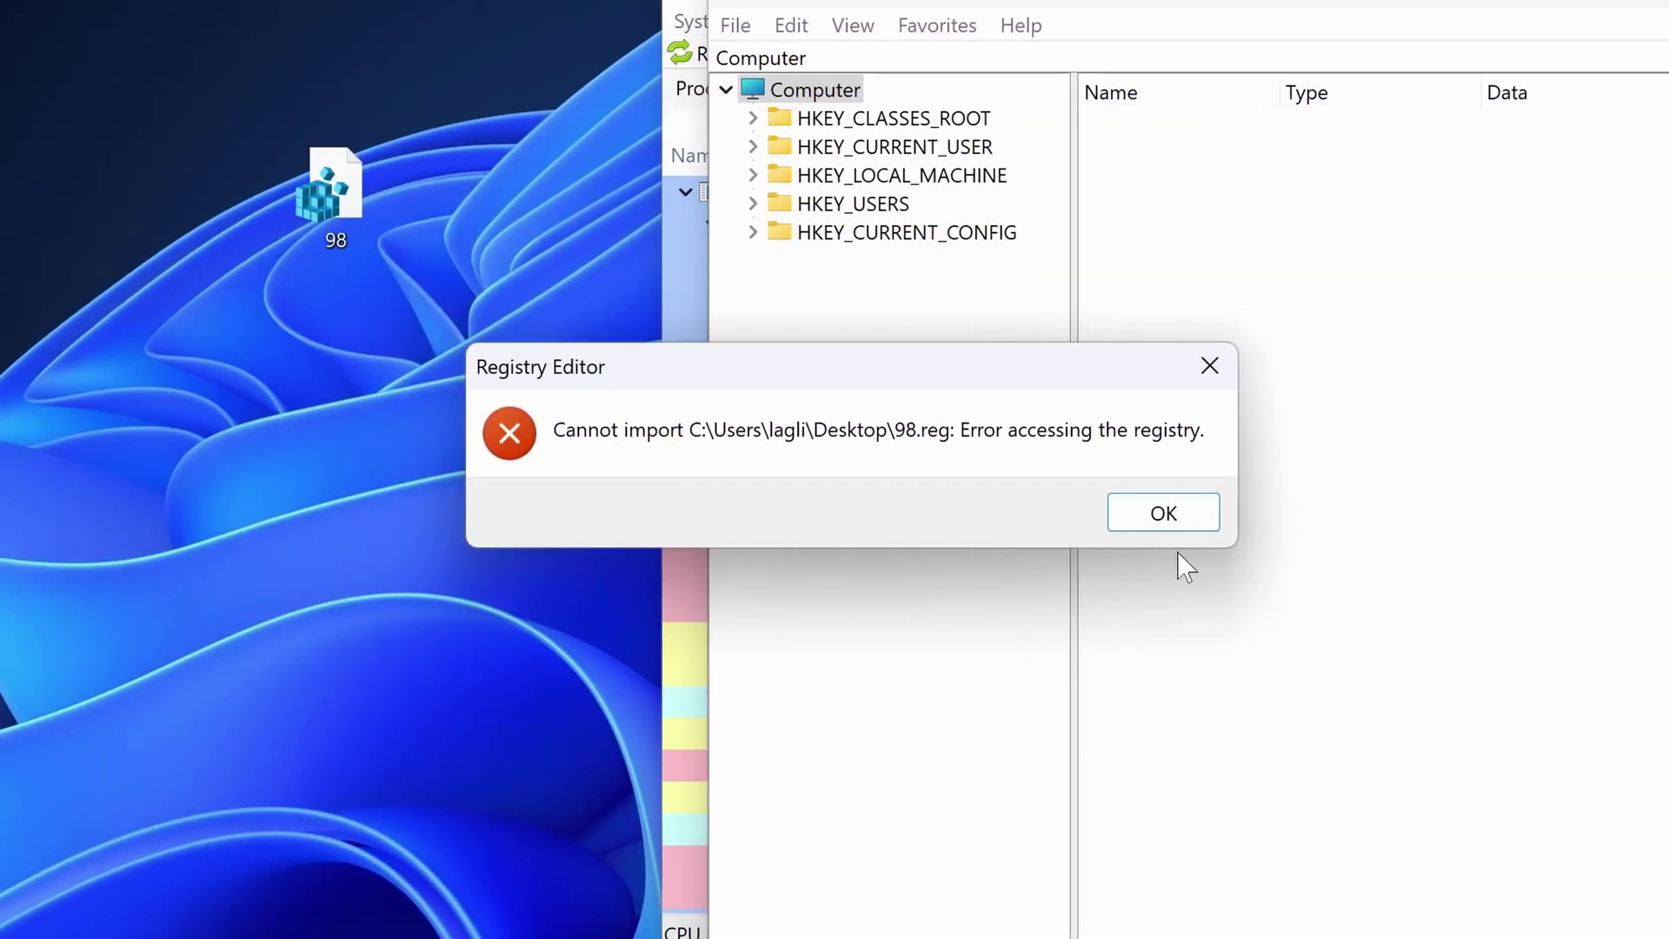
{"action": "left_click", "coordinate": [554, 506]}
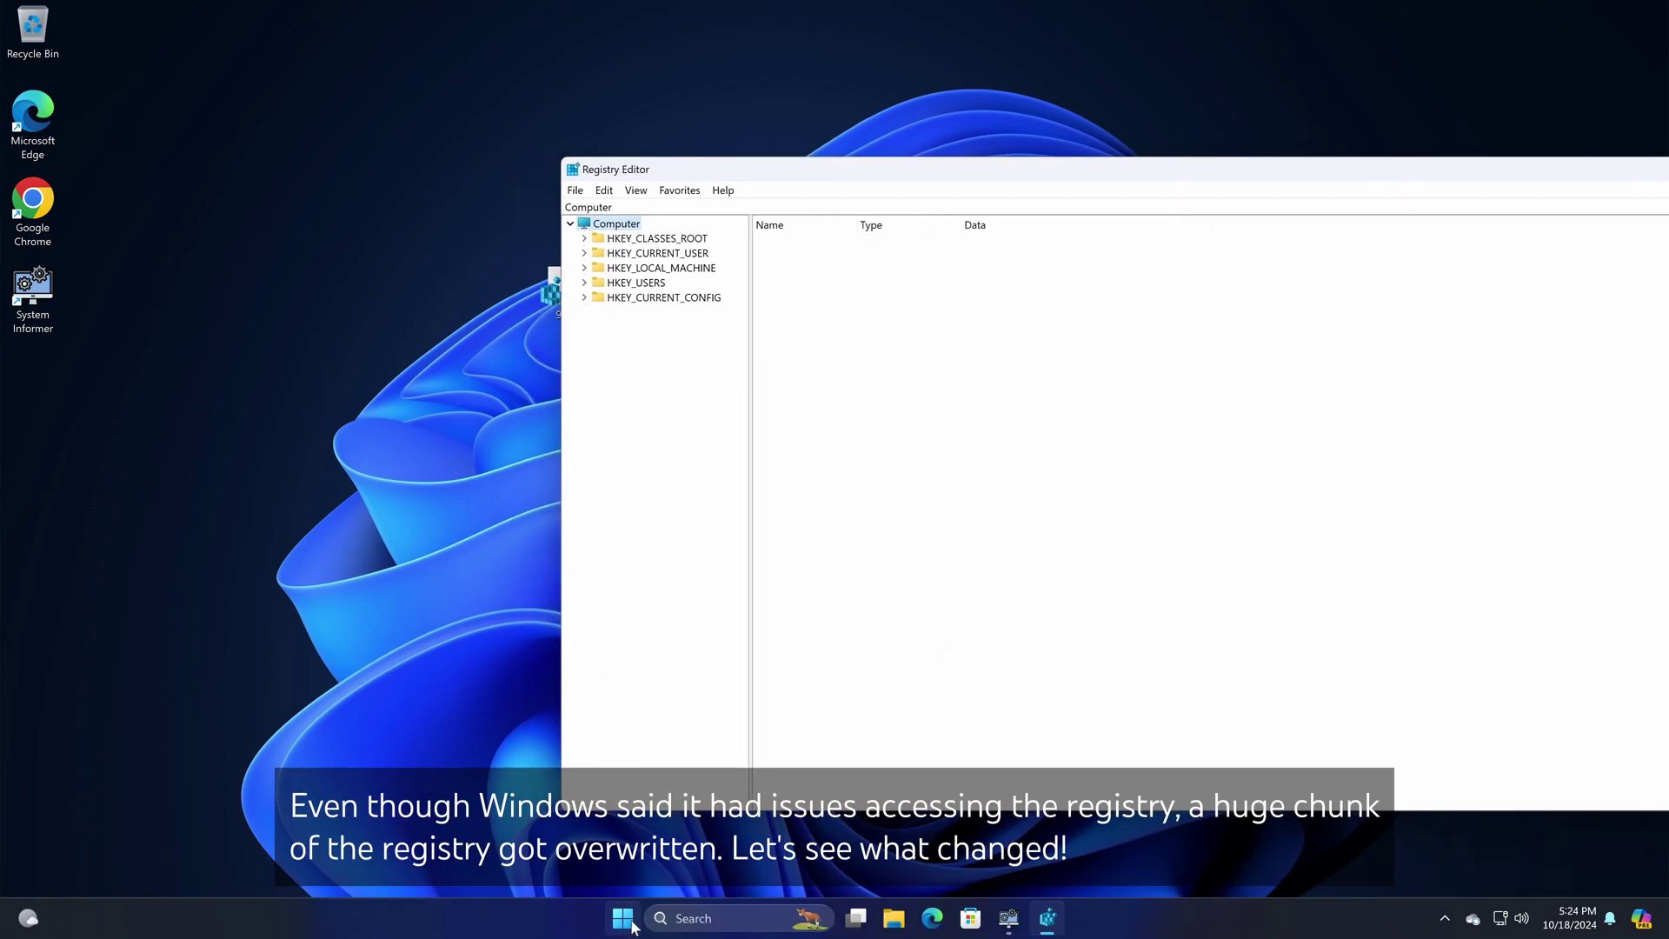
Step: Browse the Start menu's full list of installed apps and launch Terminal
{"action": "left_click", "coordinate": [623, 918]}
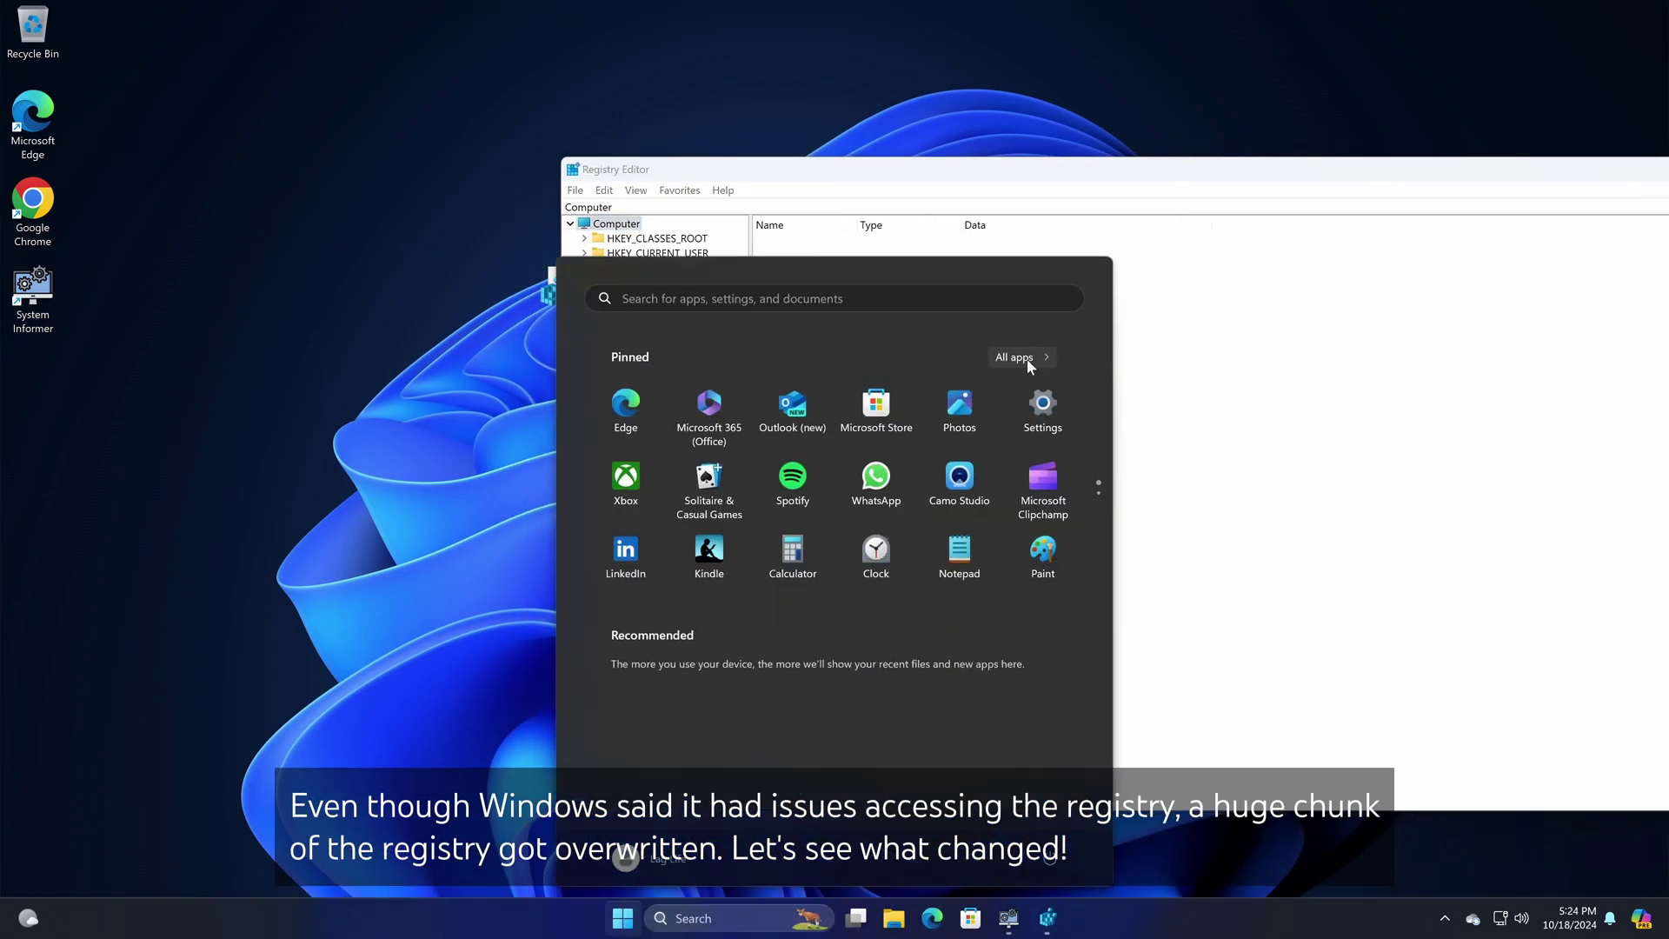
{"action": "left_click", "coordinate": [1021, 356]}
{"action": "scroll", "coordinate": [754, 591], "scroll_direction": "down", "scroll_amount": 5}
{"action": "scroll", "coordinate": [755, 592], "scroll_direction": "up", "scroll_amount": 3}
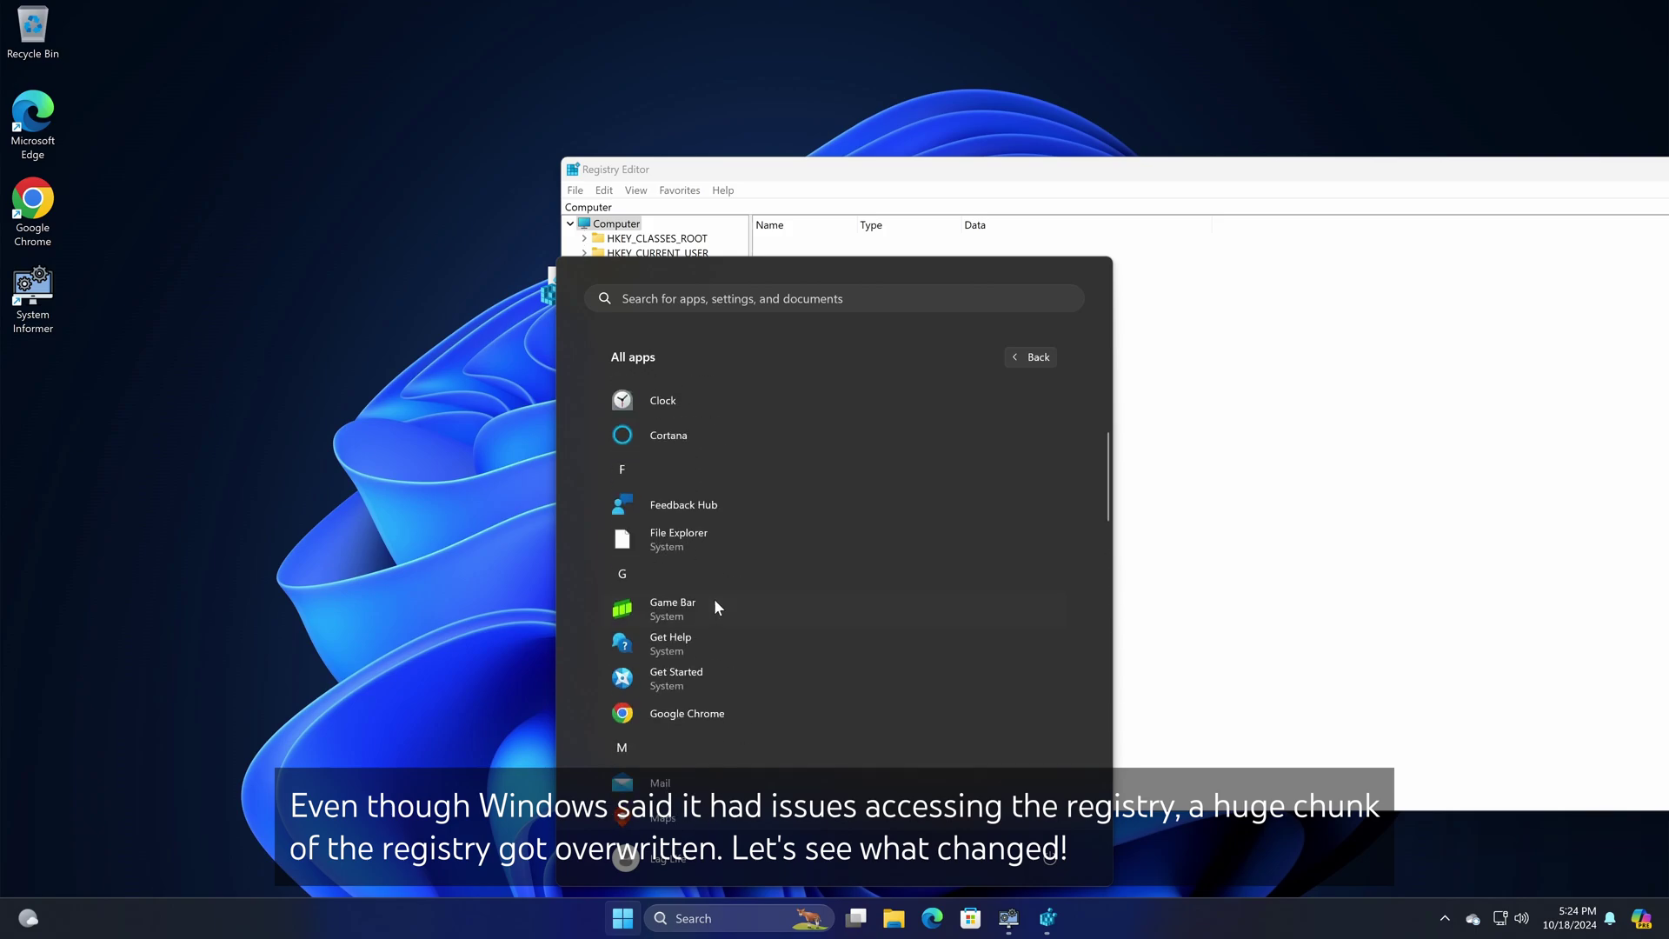
{"action": "scroll", "coordinate": [713, 600], "scroll_direction": "down", "scroll_amount": 5}
{"action": "scroll", "coordinate": [713, 607], "scroll_direction": "down", "scroll_amount": 10}
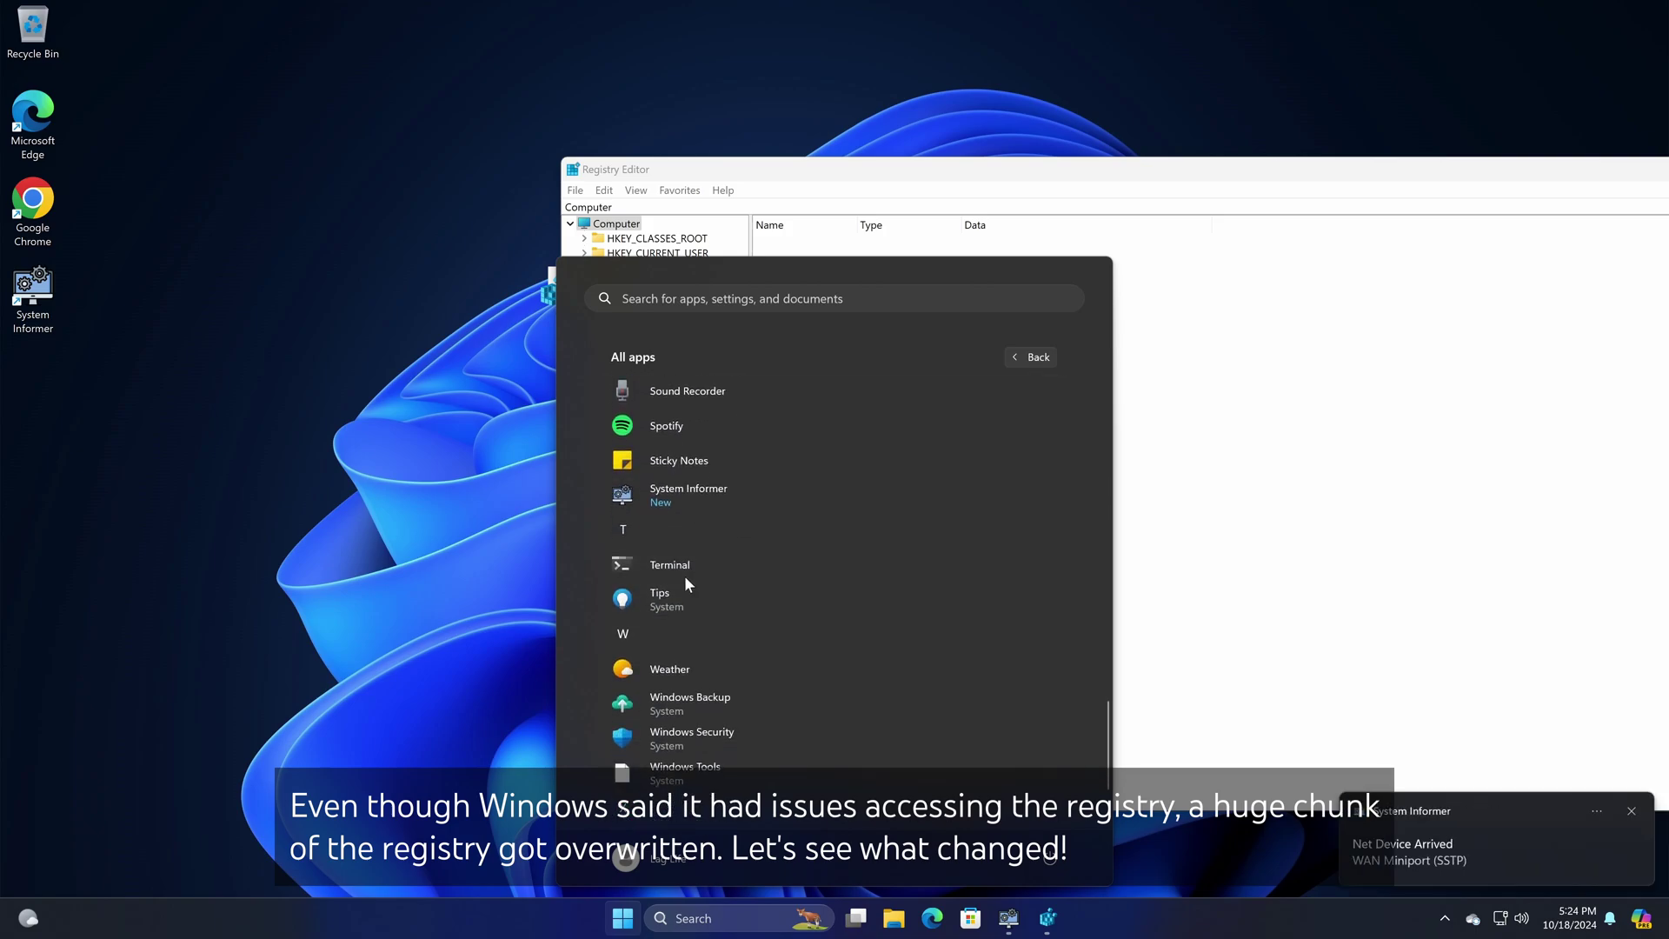
{"action": "left_click", "coordinate": [685, 575]}
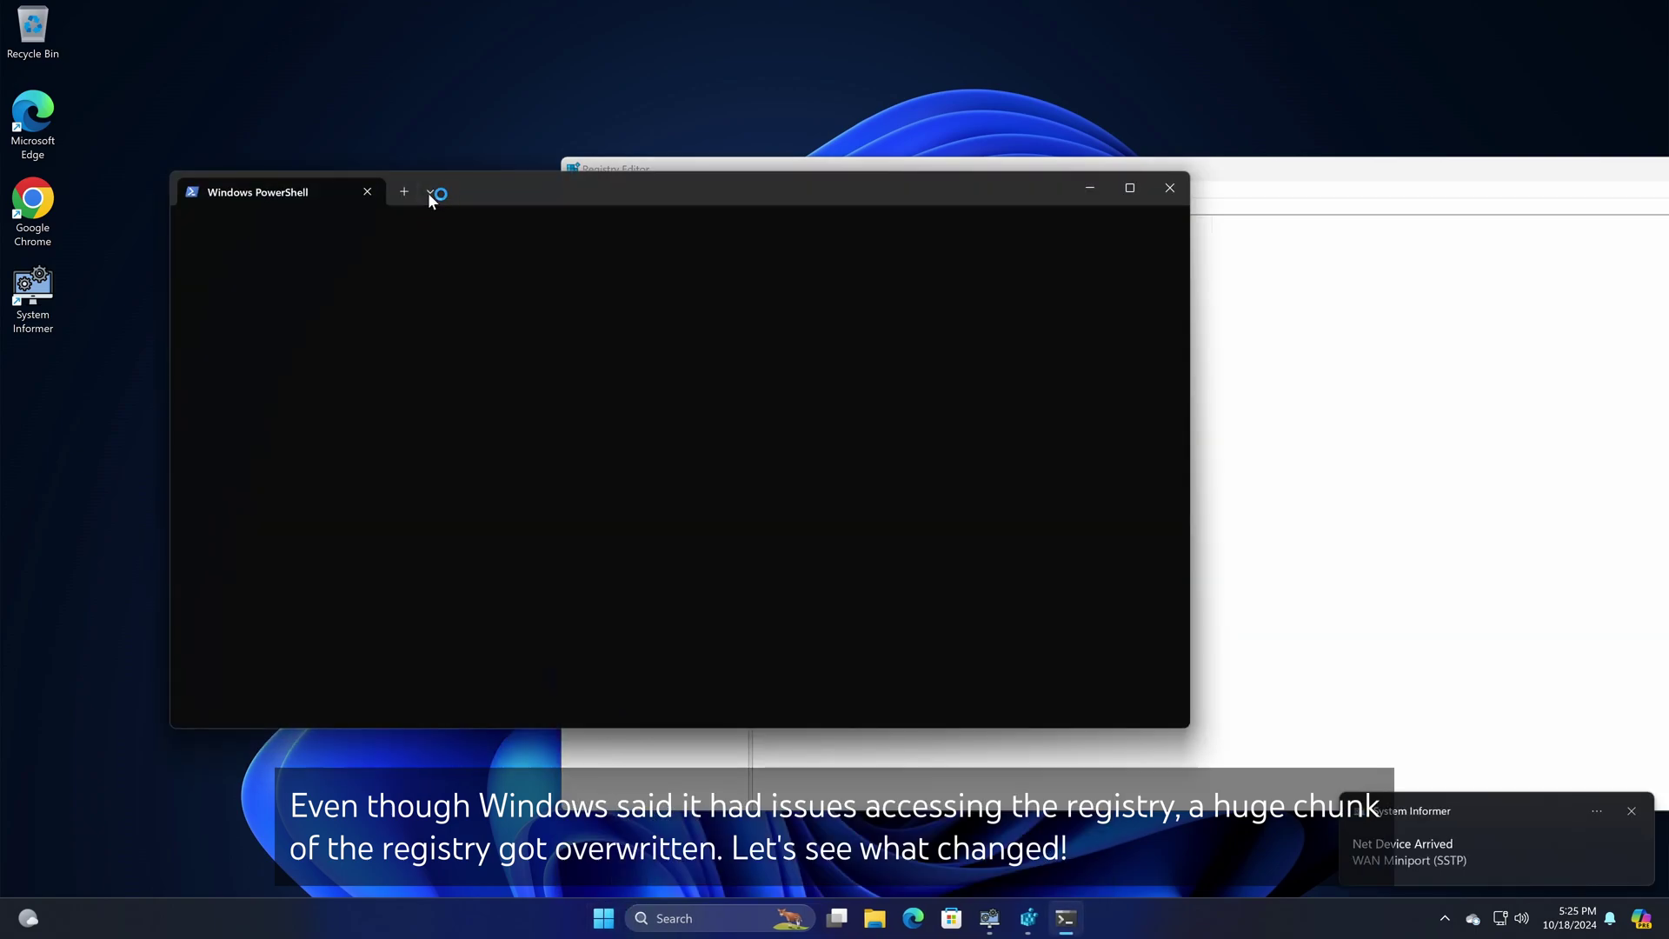
Step: Replace the terminal's PowerShell session with a Command Prompt and permanently dismiss the termination behavior notice
{"action": "left_click", "coordinate": [429, 193]}
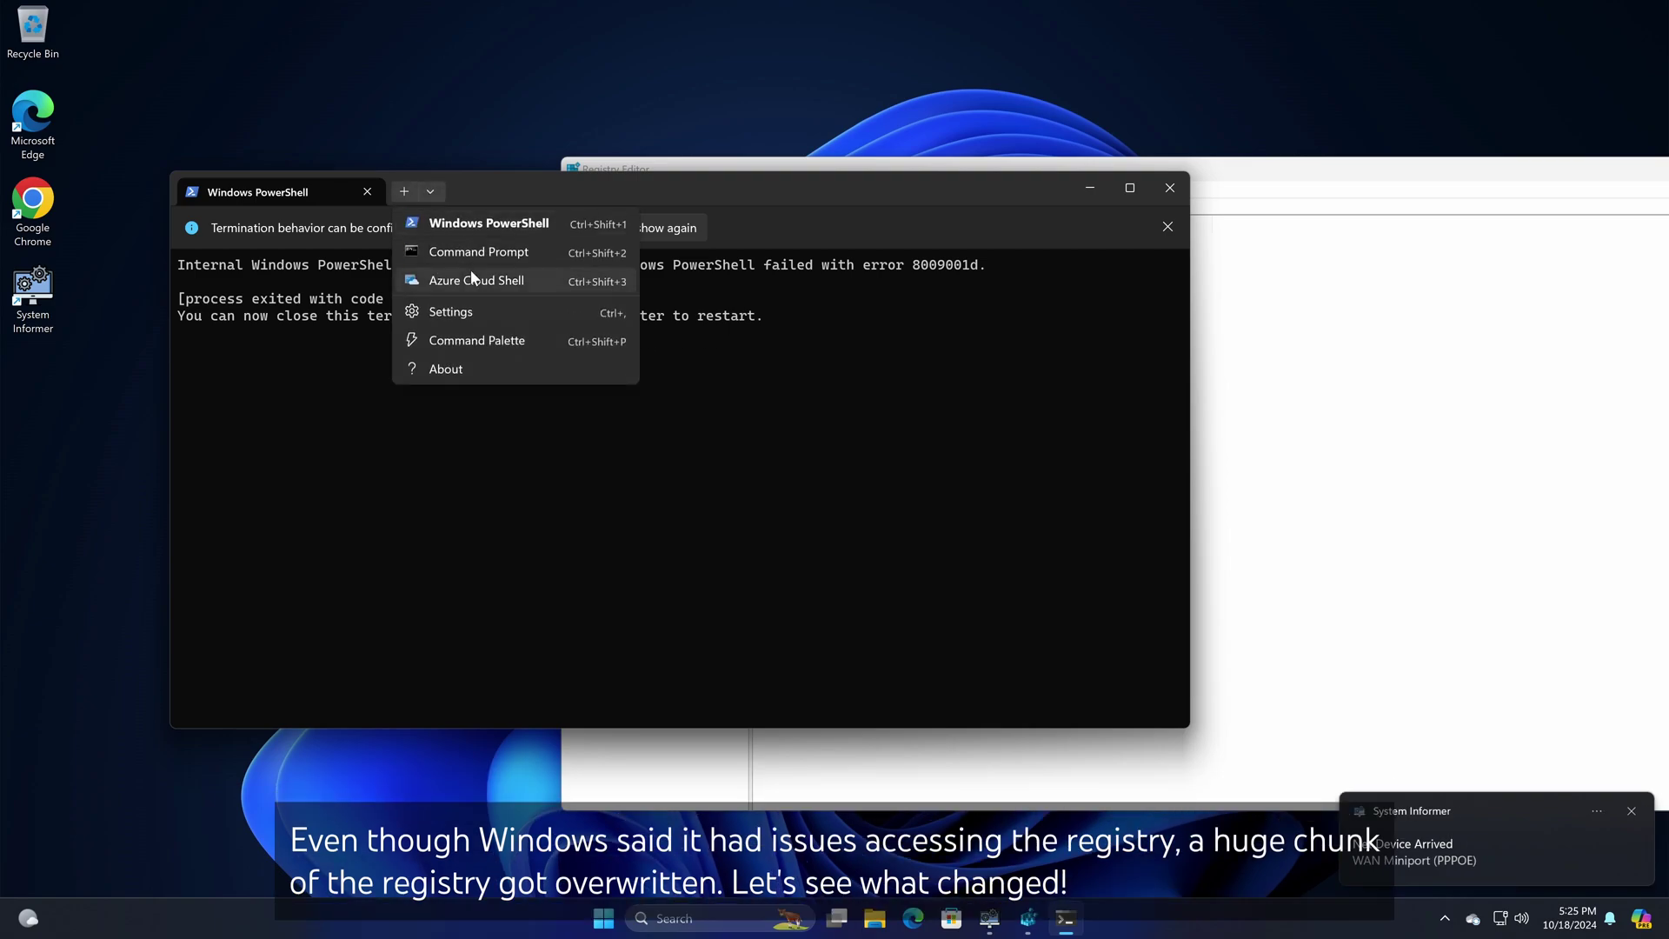
{"action": "left_click", "coordinate": [472, 254]}
{"action": "left_click", "coordinate": [366, 192]}
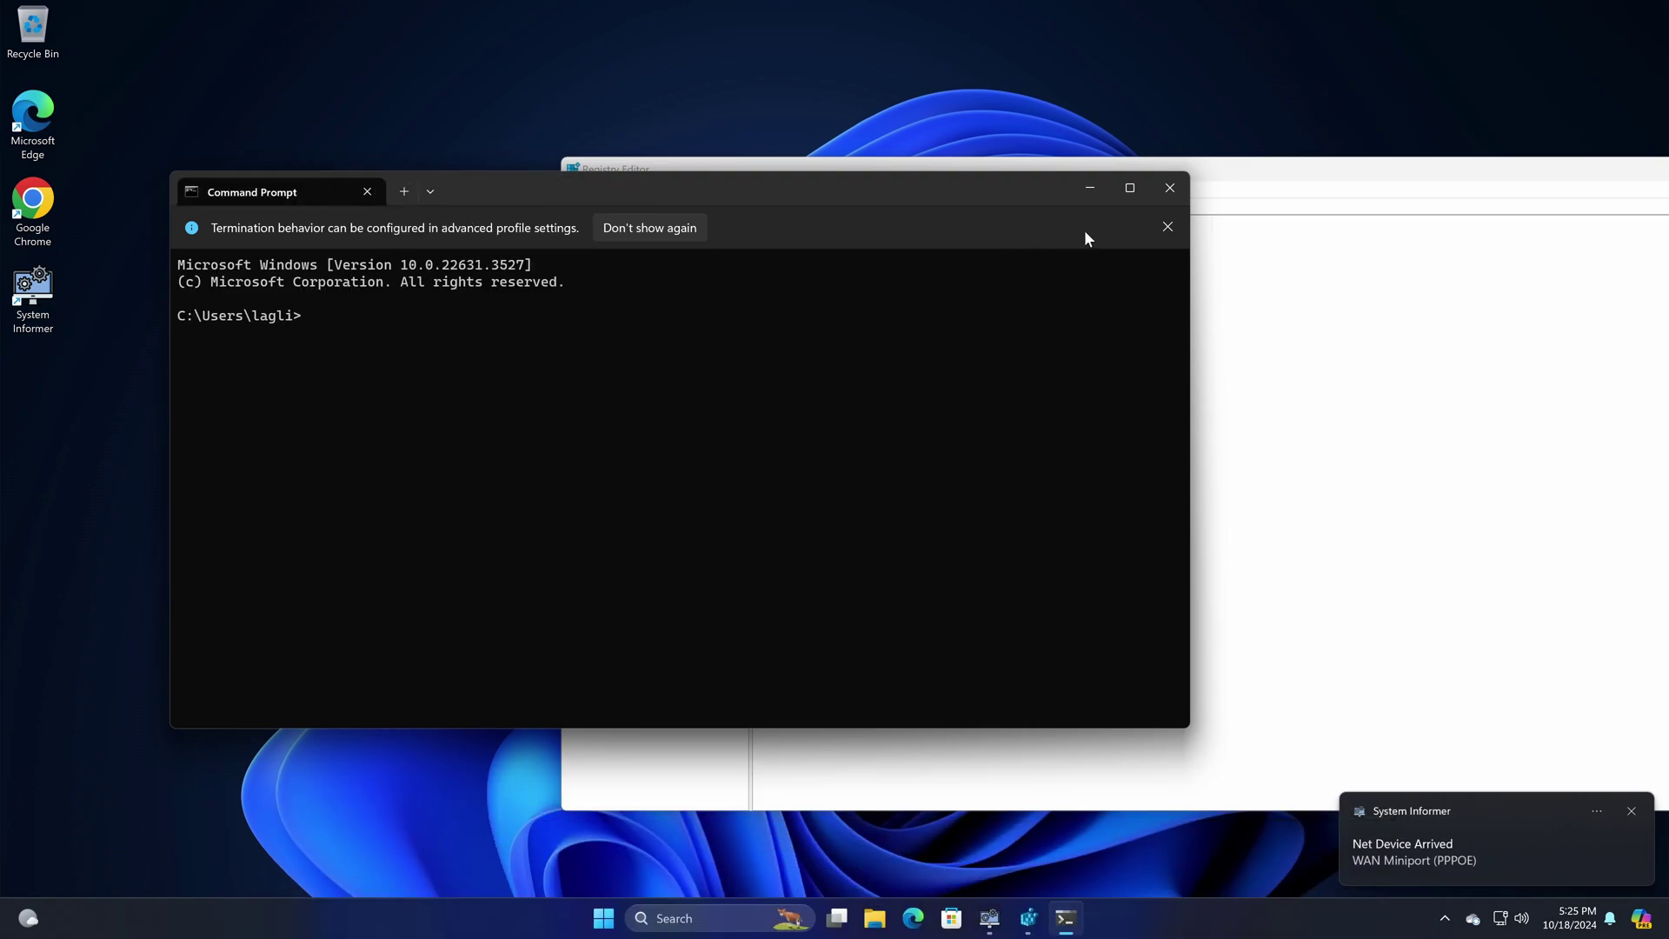
{"action": "left_click", "coordinate": [652, 227]}
{"action": "left_click_drag", "start_coordinate": [524, 180], "coordinate": [1087, 243]}
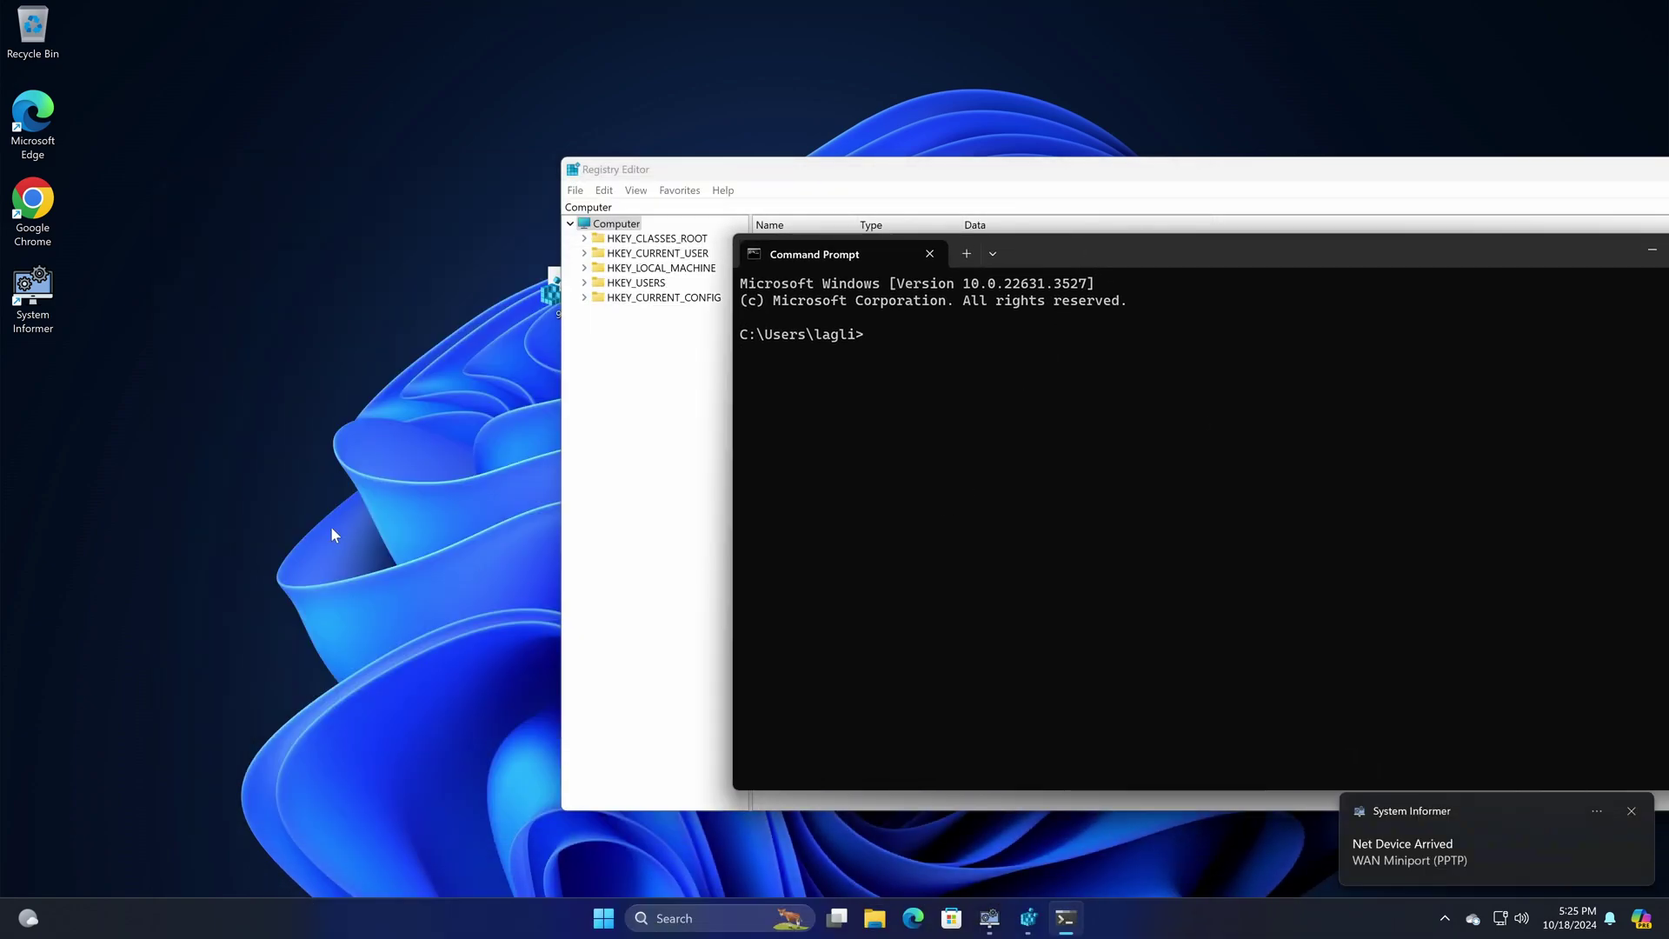
Step: Open This PC by way of the Recycle Bin window and check the Scheduled Tasks and Network Connections folders
{"action": "double_click", "coordinate": [33, 28]}
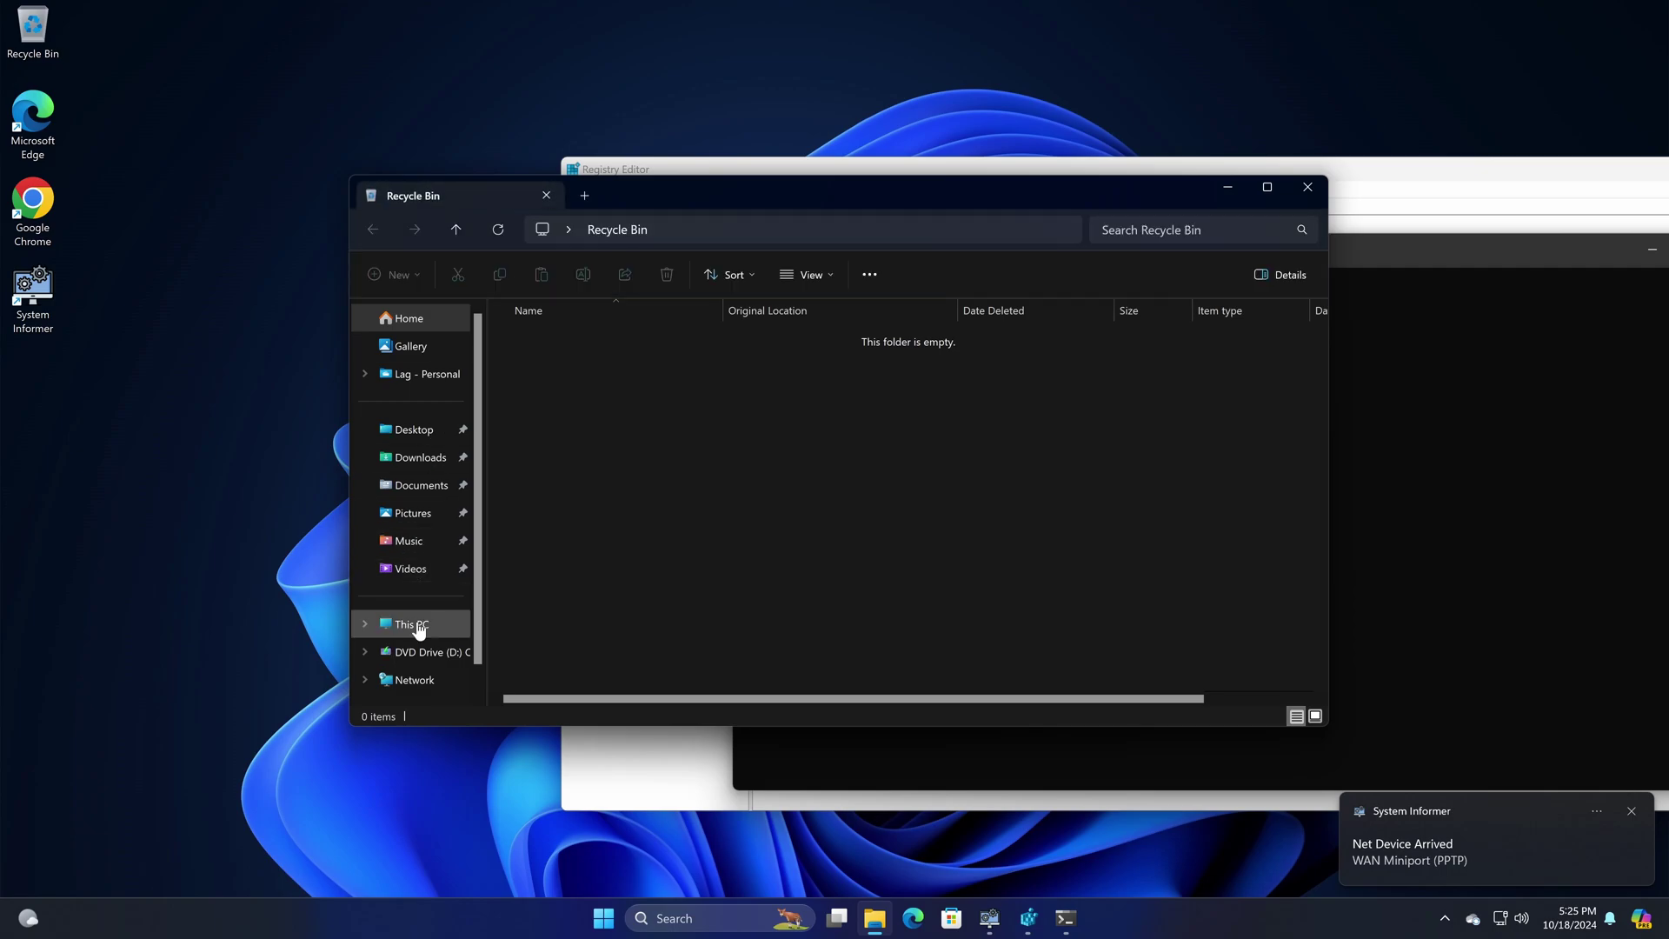
{"action": "left_click", "coordinate": [411, 623]}
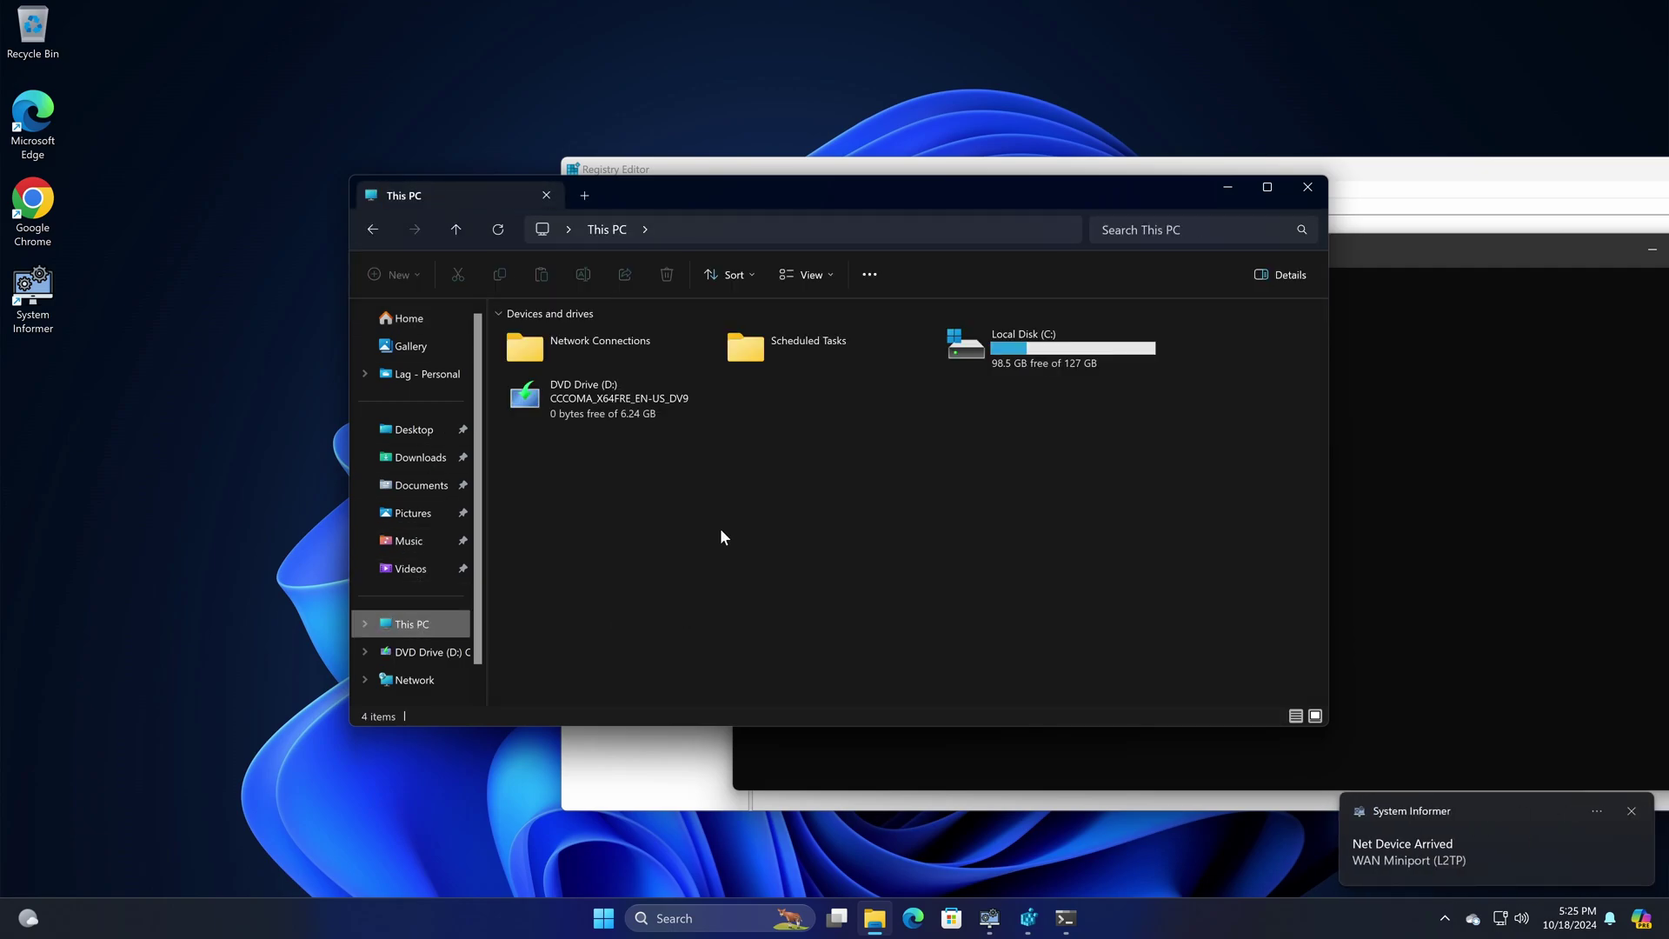
{"action": "left_click", "coordinate": [848, 337]}
{"action": "left_click", "coordinate": [618, 345]}
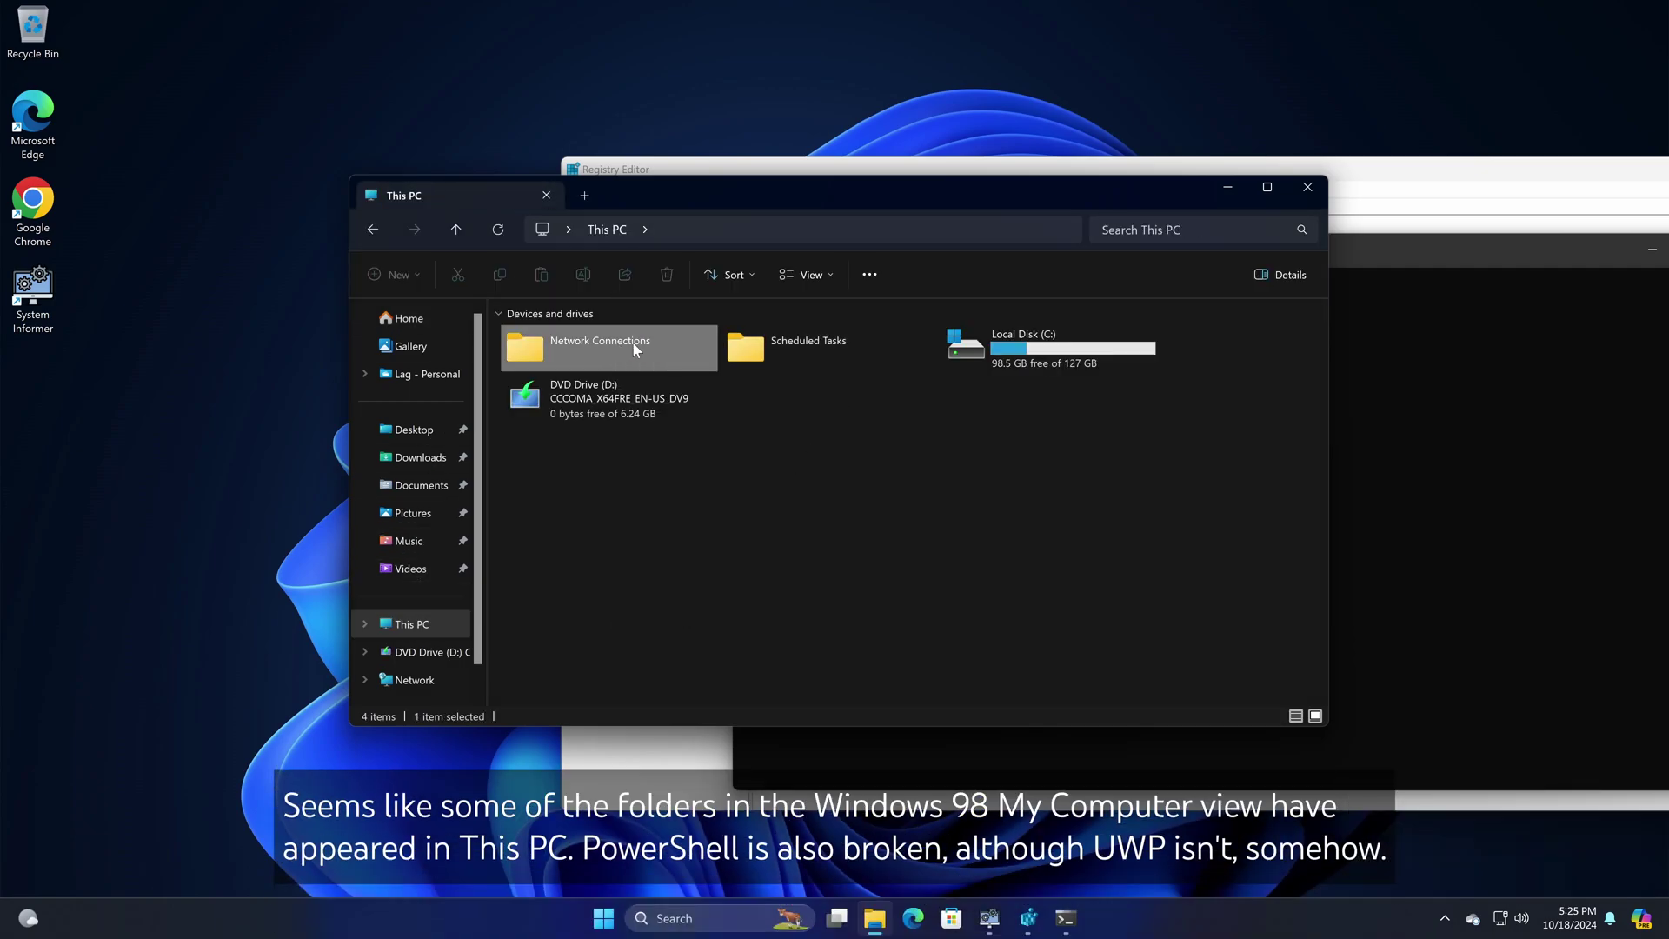
Step: View the properties of Local Disk (C:) and close them again
{"action": "left_click", "coordinate": [995, 362]}
{"action": "right_click", "coordinate": [995, 362]}
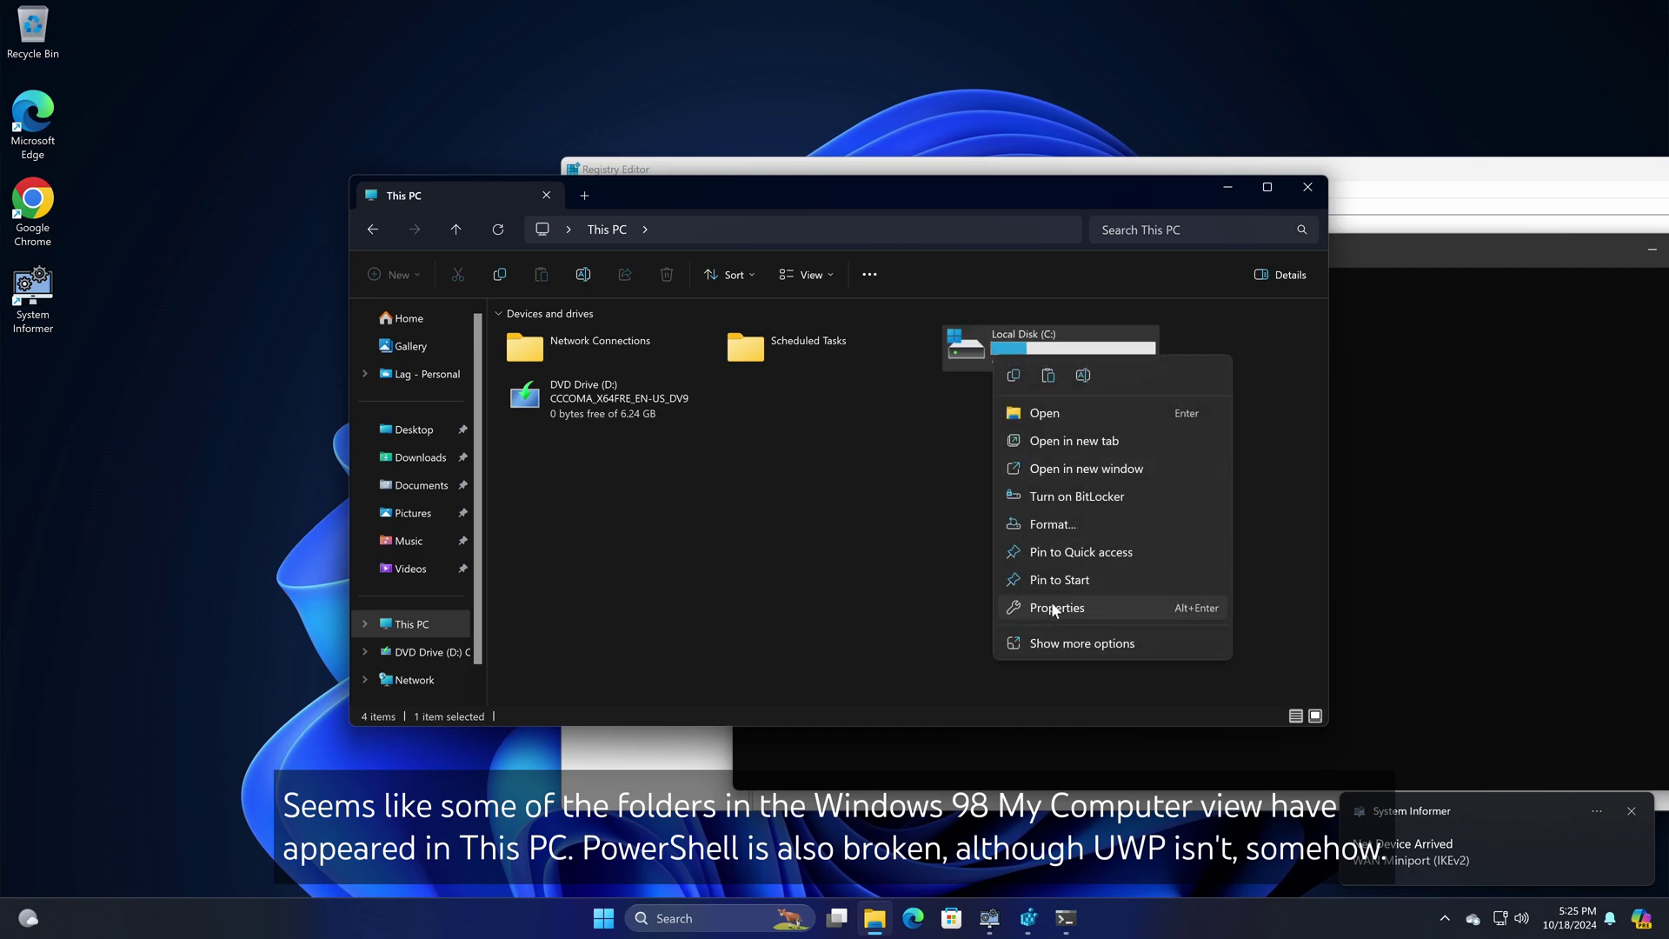
{"action": "left_click", "coordinate": [1104, 608]}
{"action": "left_click_drag", "start_coordinate": [1465, 468], "coordinate": [800, 376]}
{"action": "left_click", "coordinate": [947, 372]}
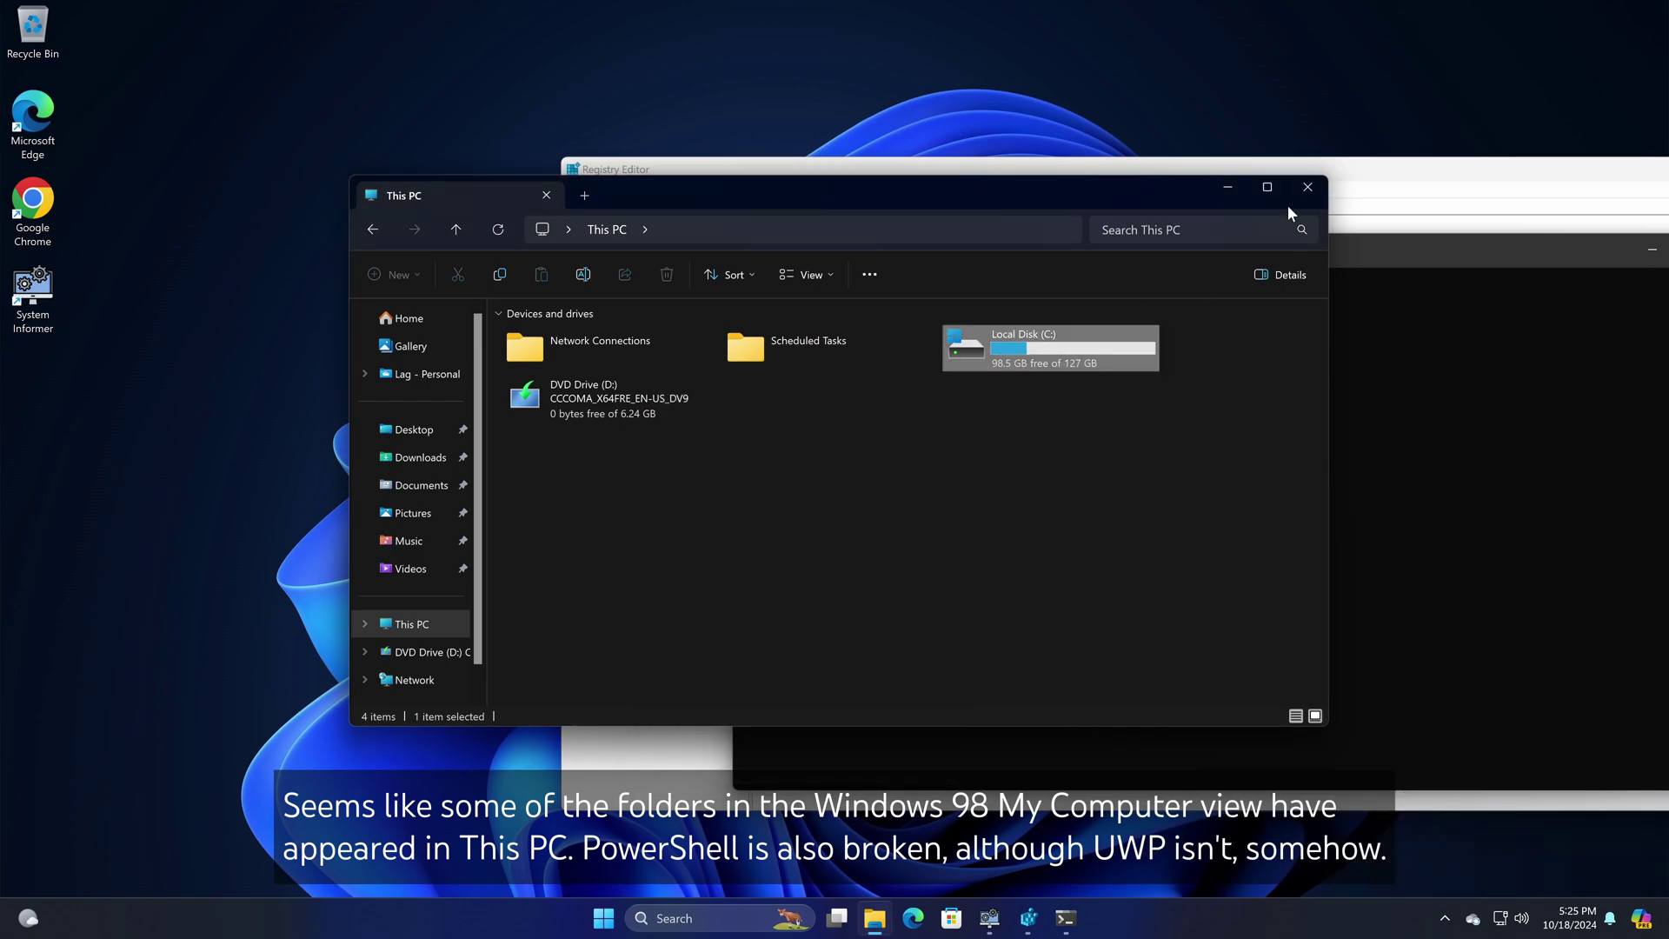
Step: Go to Control Panel from the This PC window and switch to System Informer
{"action": "left_click", "coordinate": [569, 229]}
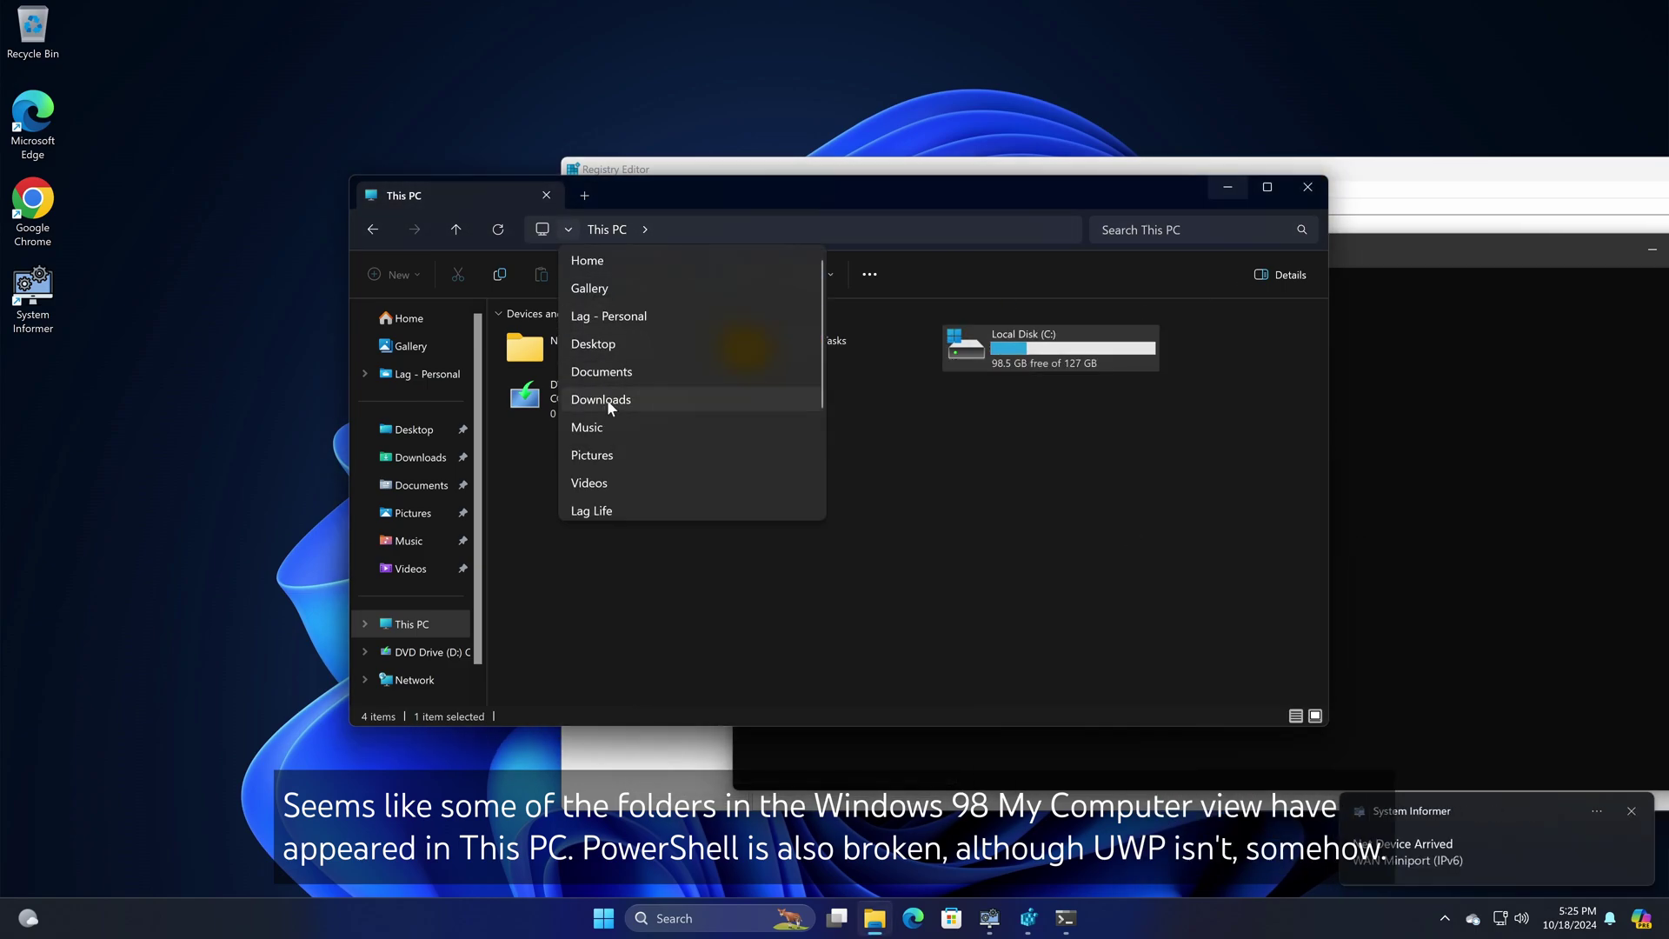
{"action": "scroll", "coordinate": [607, 399], "scroll_direction": "down", "scroll_amount": 3}
{"action": "left_click", "coordinate": [609, 476]}
{"action": "left_click", "coordinate": [977, 916]}
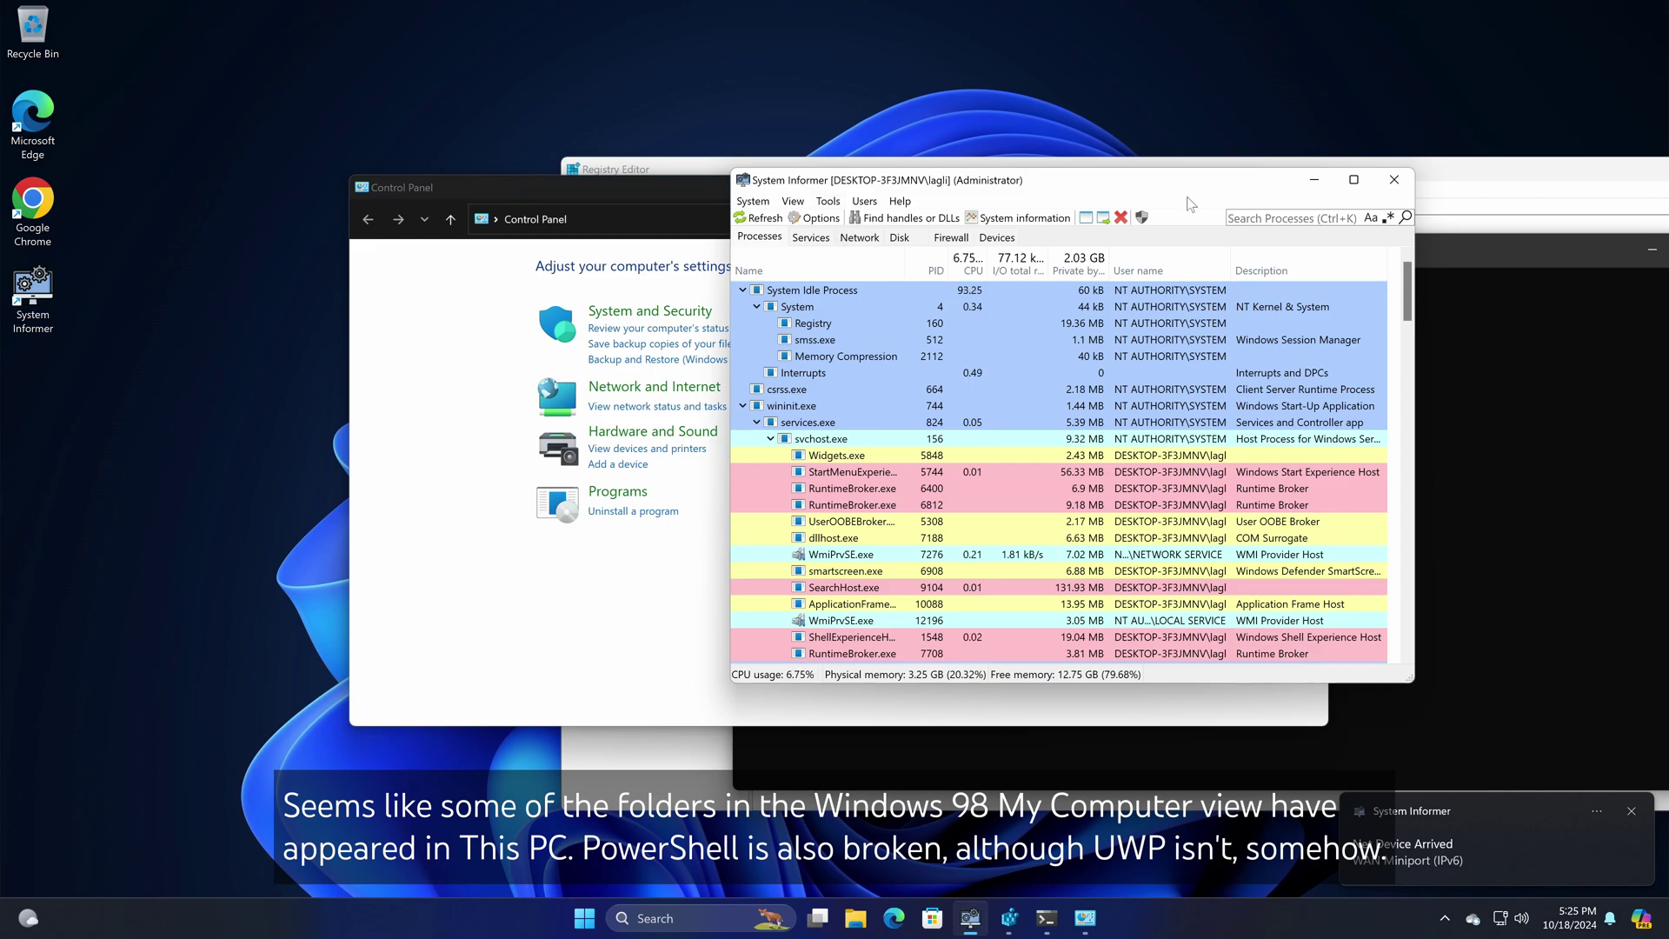
Step: Review the General options of System Informer through to the last settings and close them
{"action": "left_click", "coordinate": [753, 201]}
{"action": "left_click", "coordinate": [785, 321]}
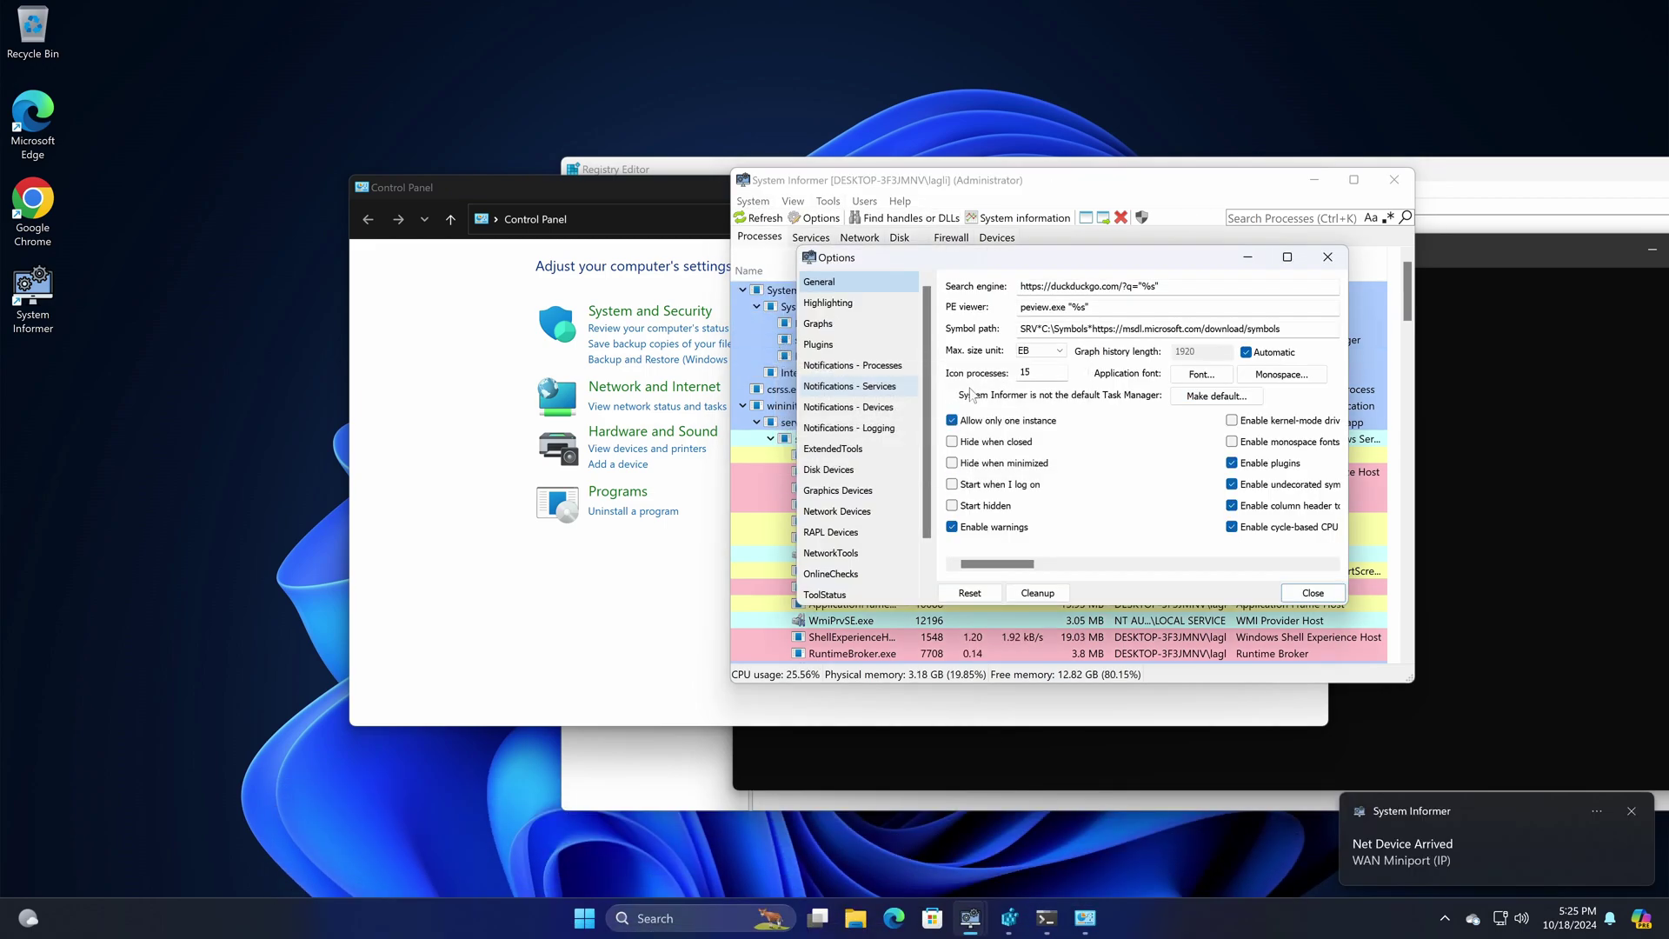
{"action": "left_click_drag", "start_coordinate": [1031, 566], "coordinate": [1209, 579]}
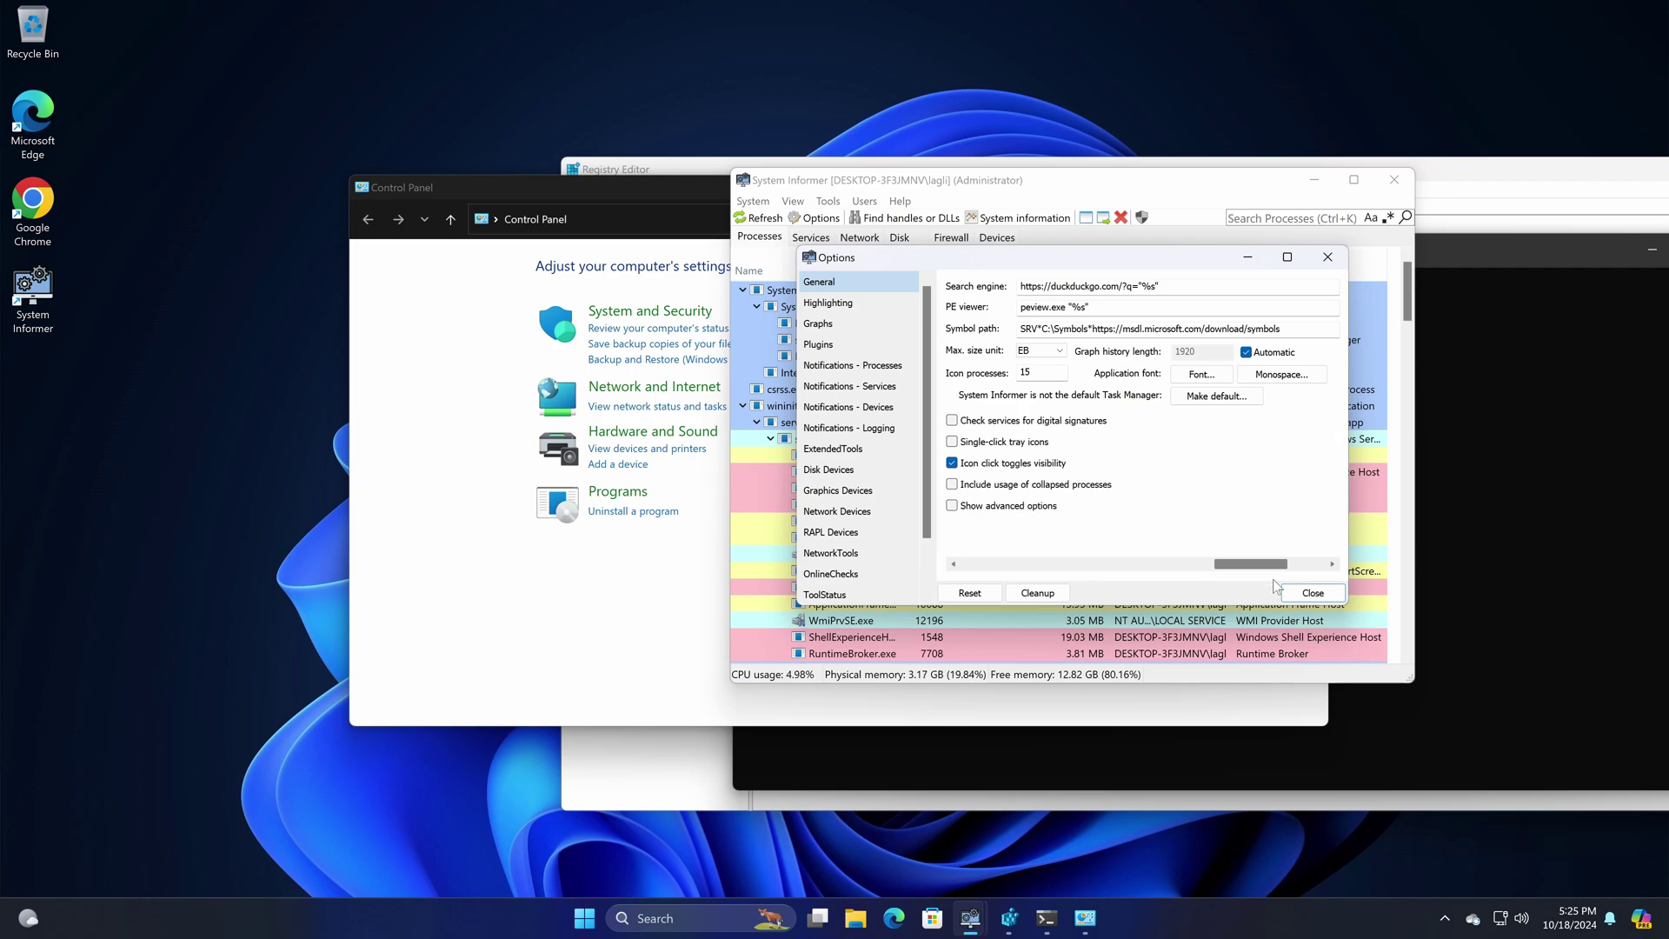
{"action": "left_click", "coordinate": [1312, 593]}
Step: Return to Control Panel and show its items as large icons
{"action": "left_click", "coordinate": [559, 659]}
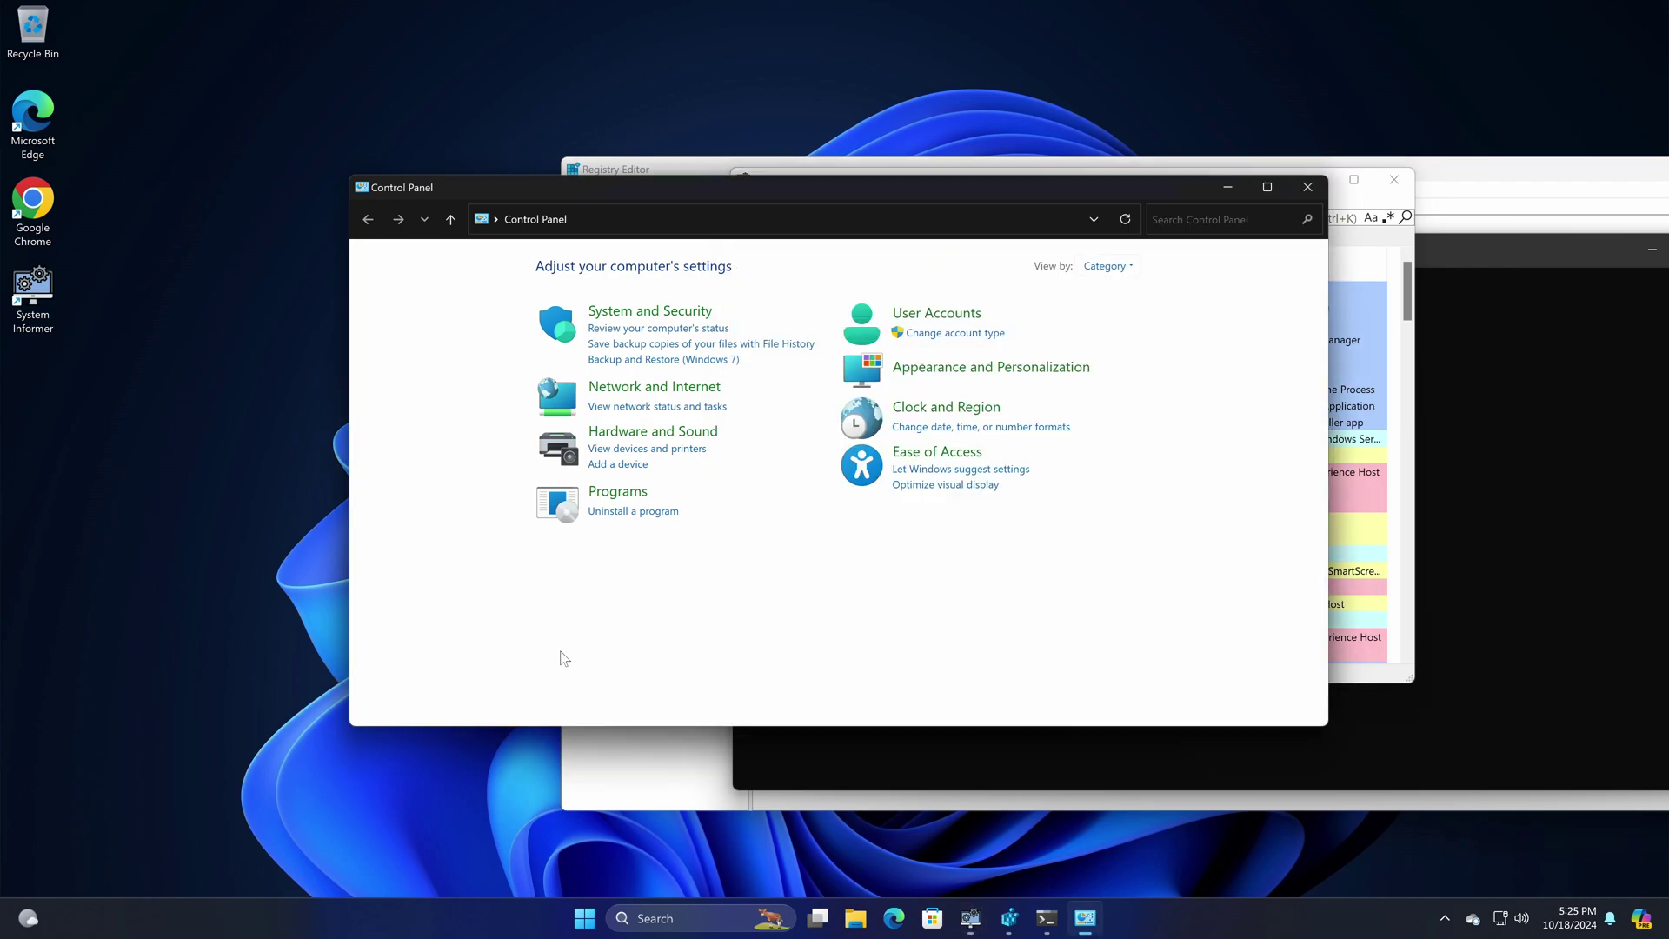
{"action": "left_click", "coordinate": [1107, 266]}
{"action": "left_click", "coordinate": [1123, 313]}
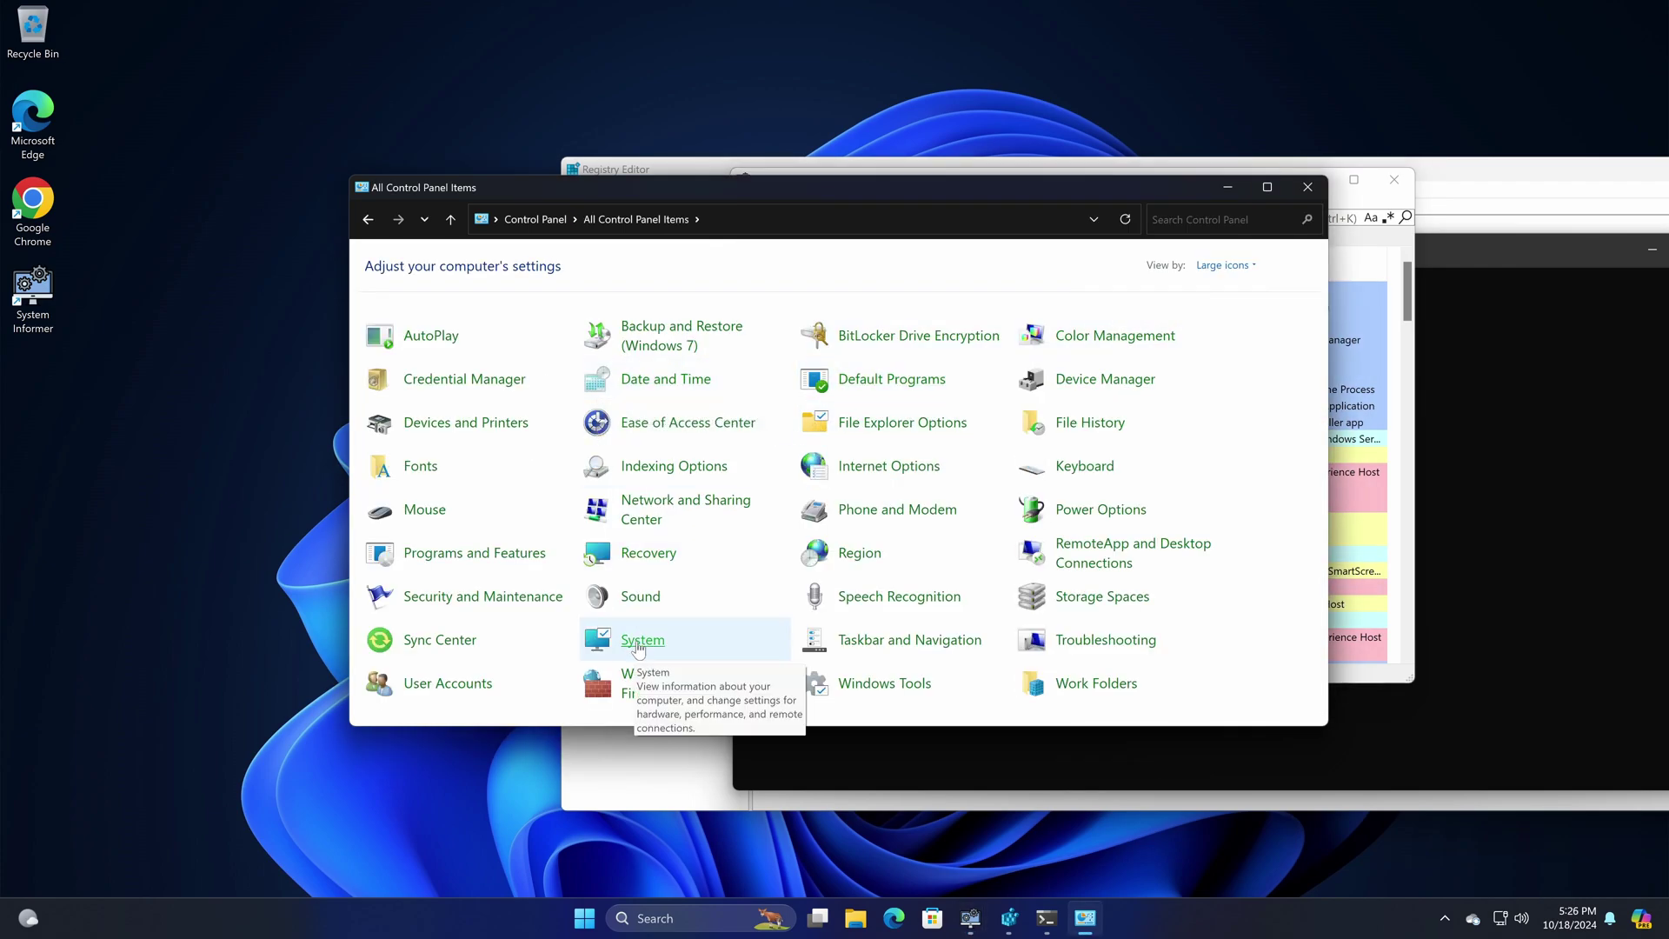
Step: Try opening the desktop's Personalize settings and the Settings entry of the Start quick-link list, dismissing each error
{"action": "right_click", "coordinate": [171, 444]}
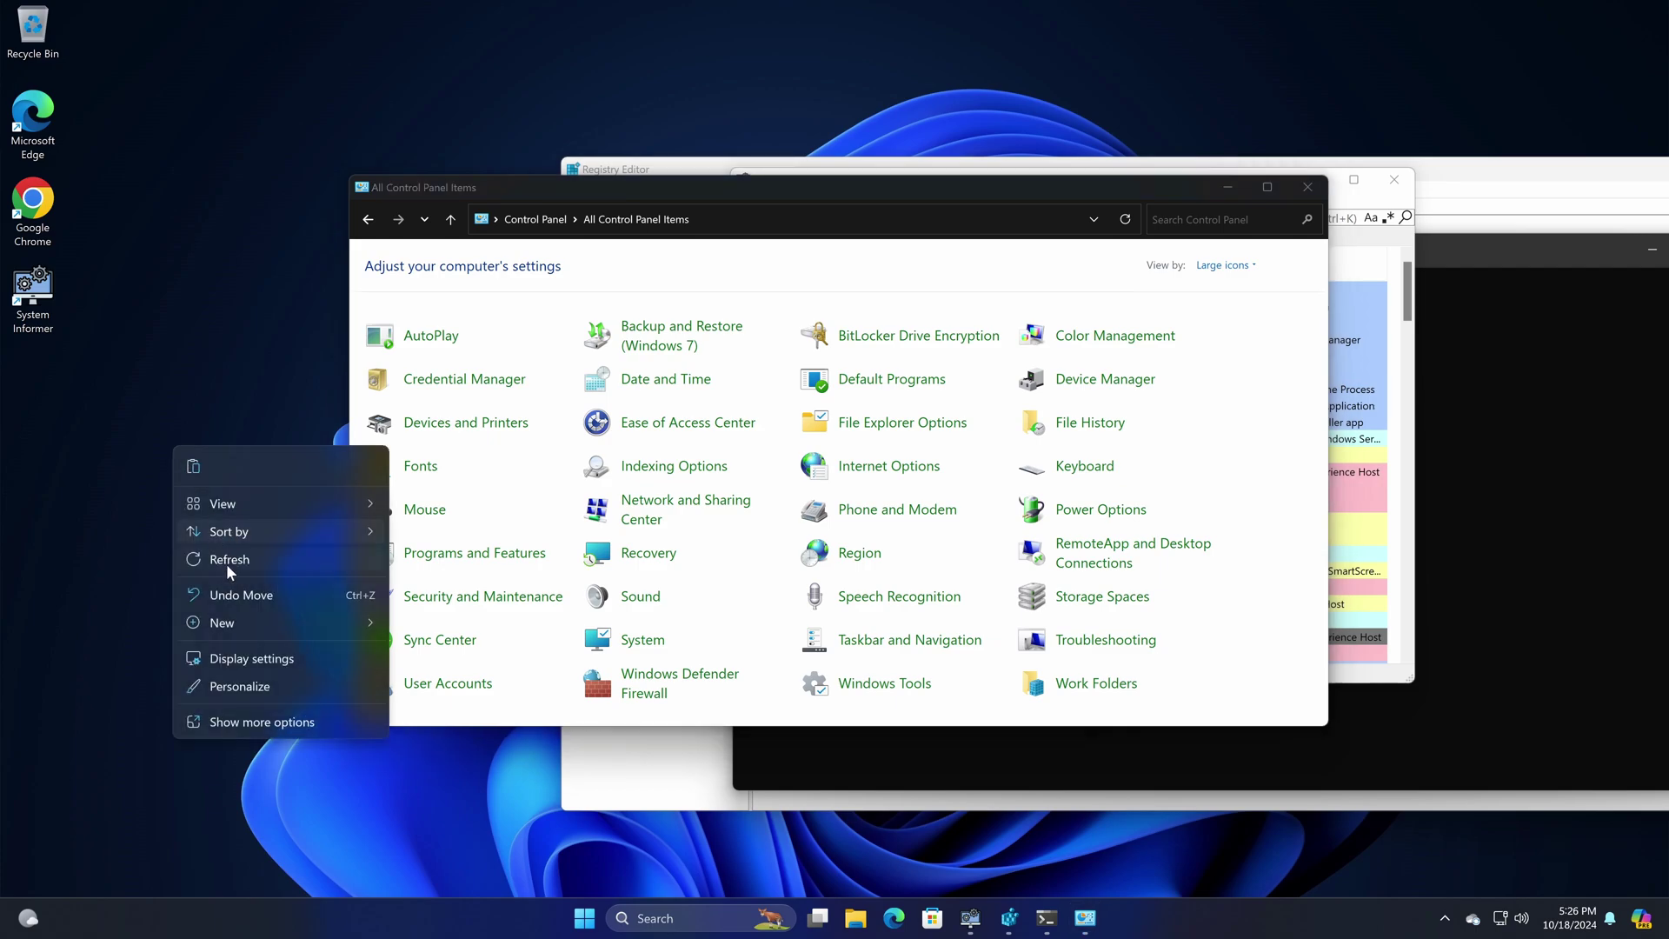
{"action": "left_click", "coordinate": [238, 687]}
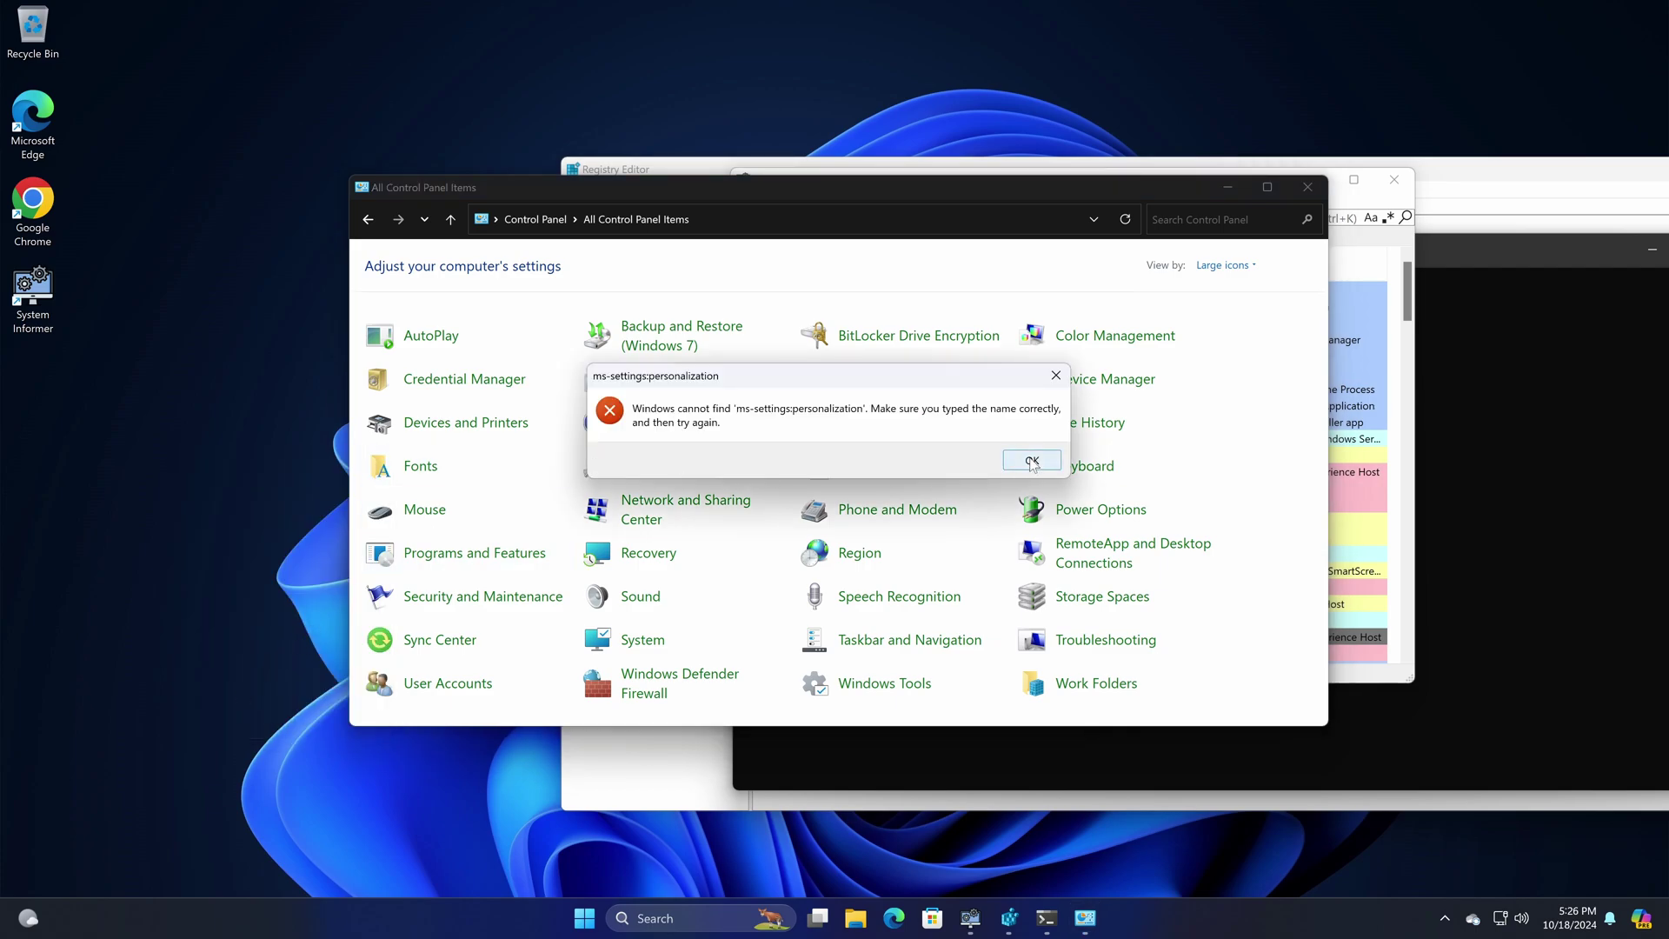
{"action": "left_click", "coordinate": [1029, 458]}
{"action": "key", "text": "super+x"}
{"action": "left_click", "coordinate": [556, 742]}
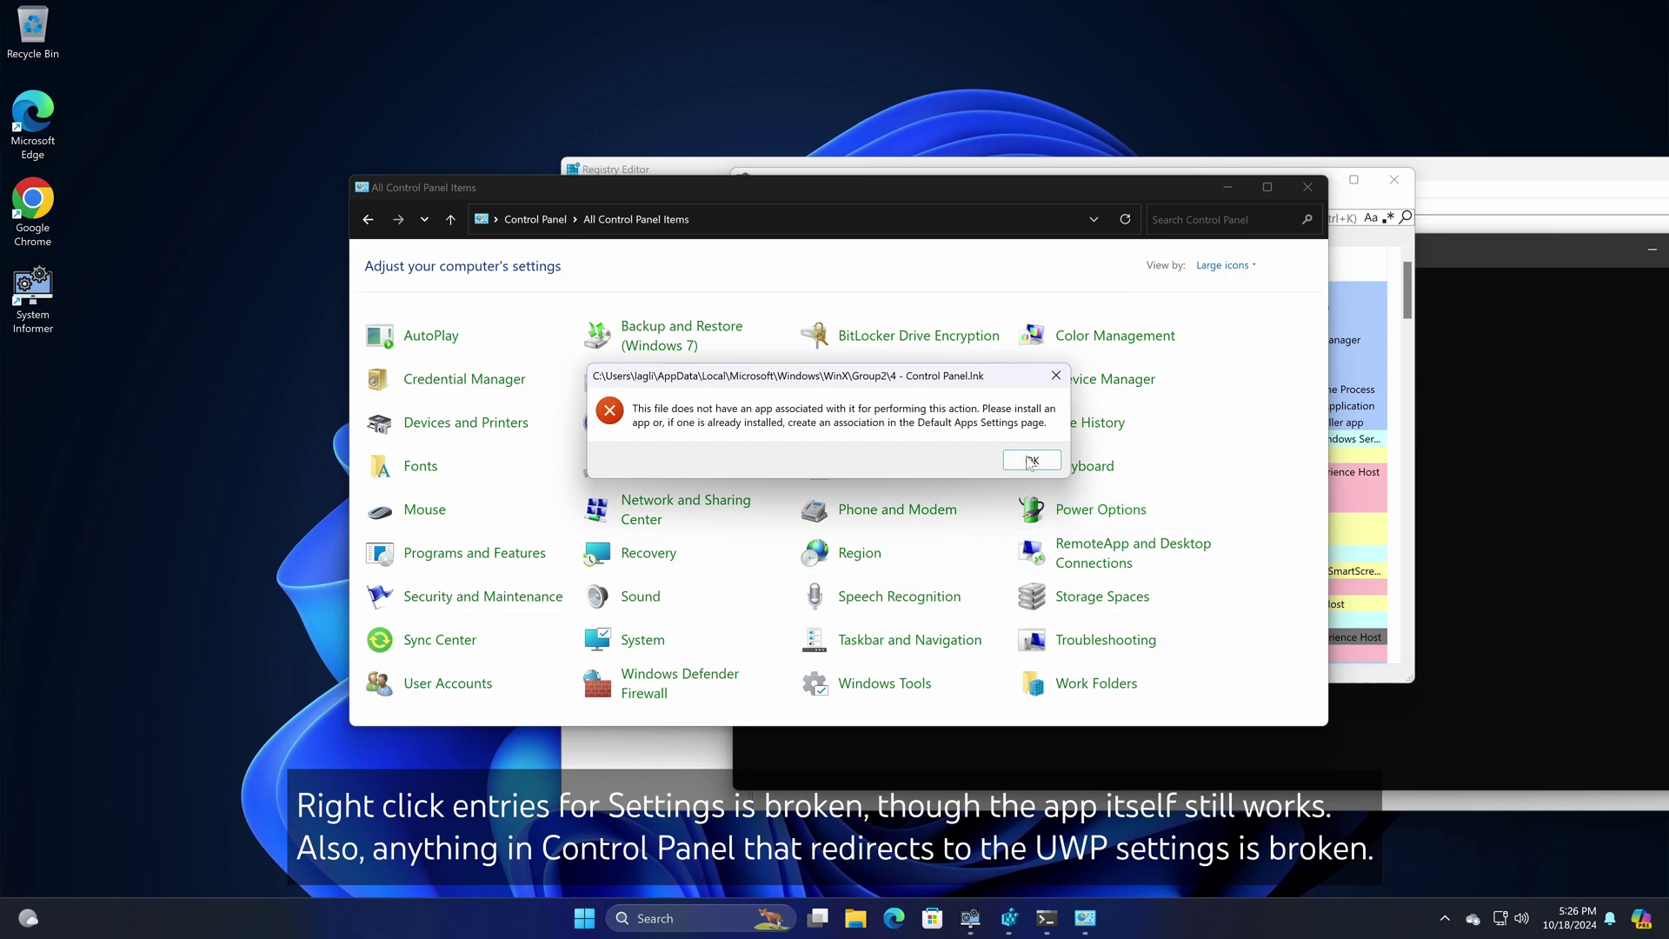
{"action": "left_click", "coordinate": [1029, 461]}
Step: Open the Settings app from the Start menu and look through its Home page
{"action": "key", "text": "super"}
{"action": "left_click", "coordinate": [1022, 357]}
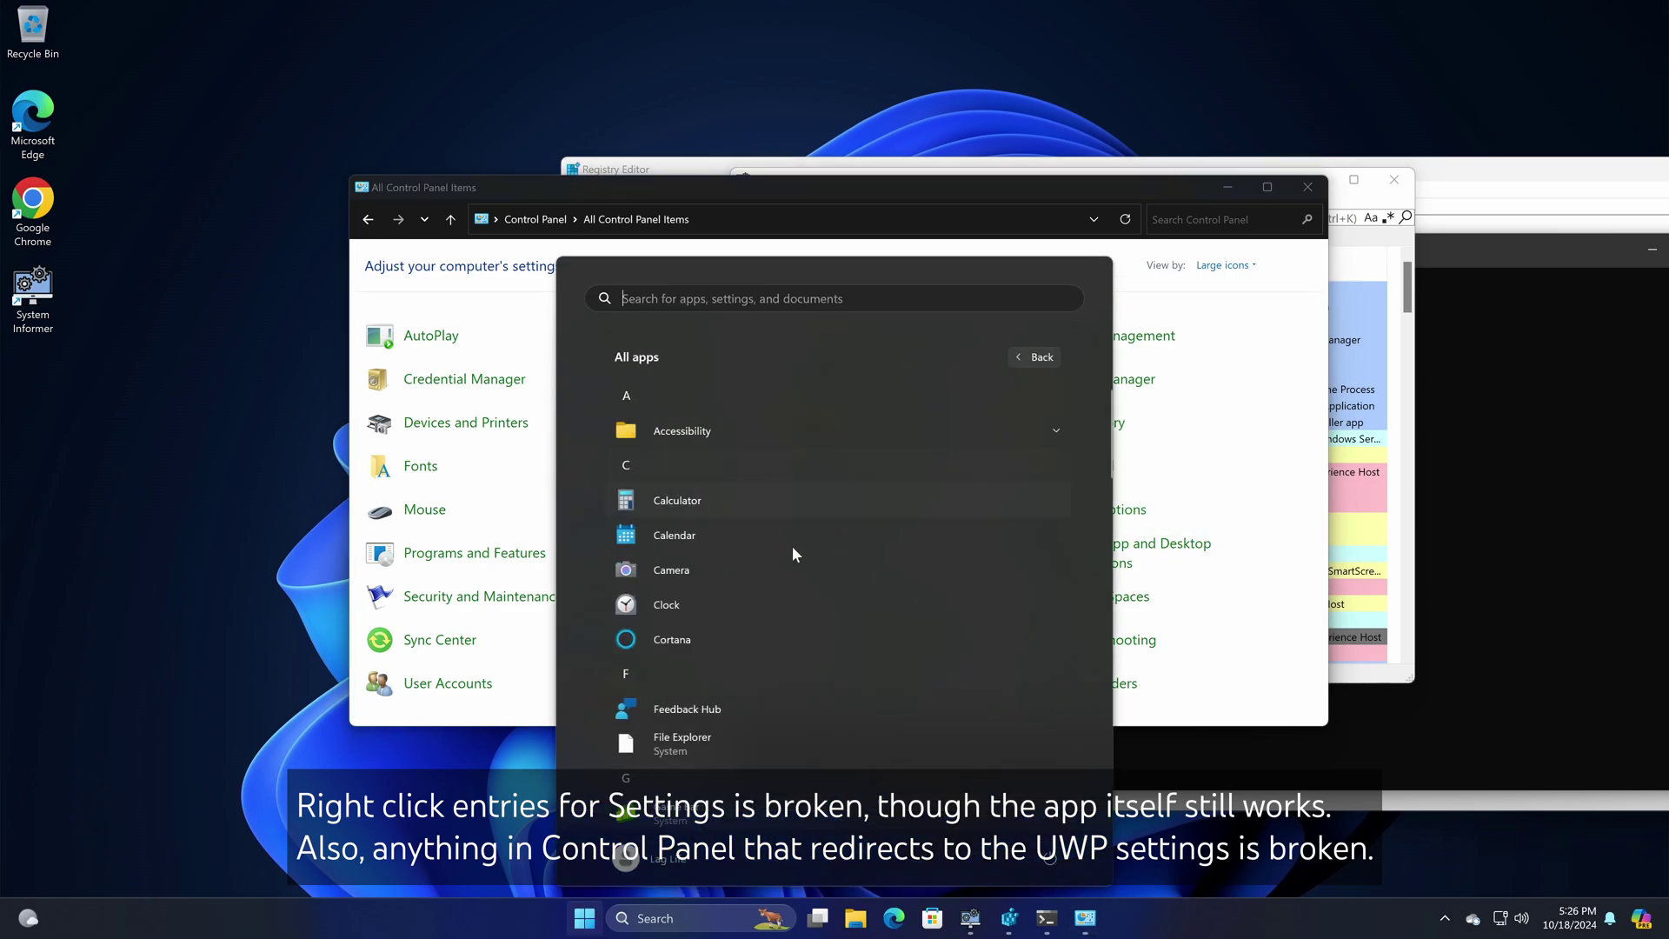
{"action": "left_click", "coordinate": [1027, 363]}
{"action": "left_click", "coordinate": [1036, 404]}
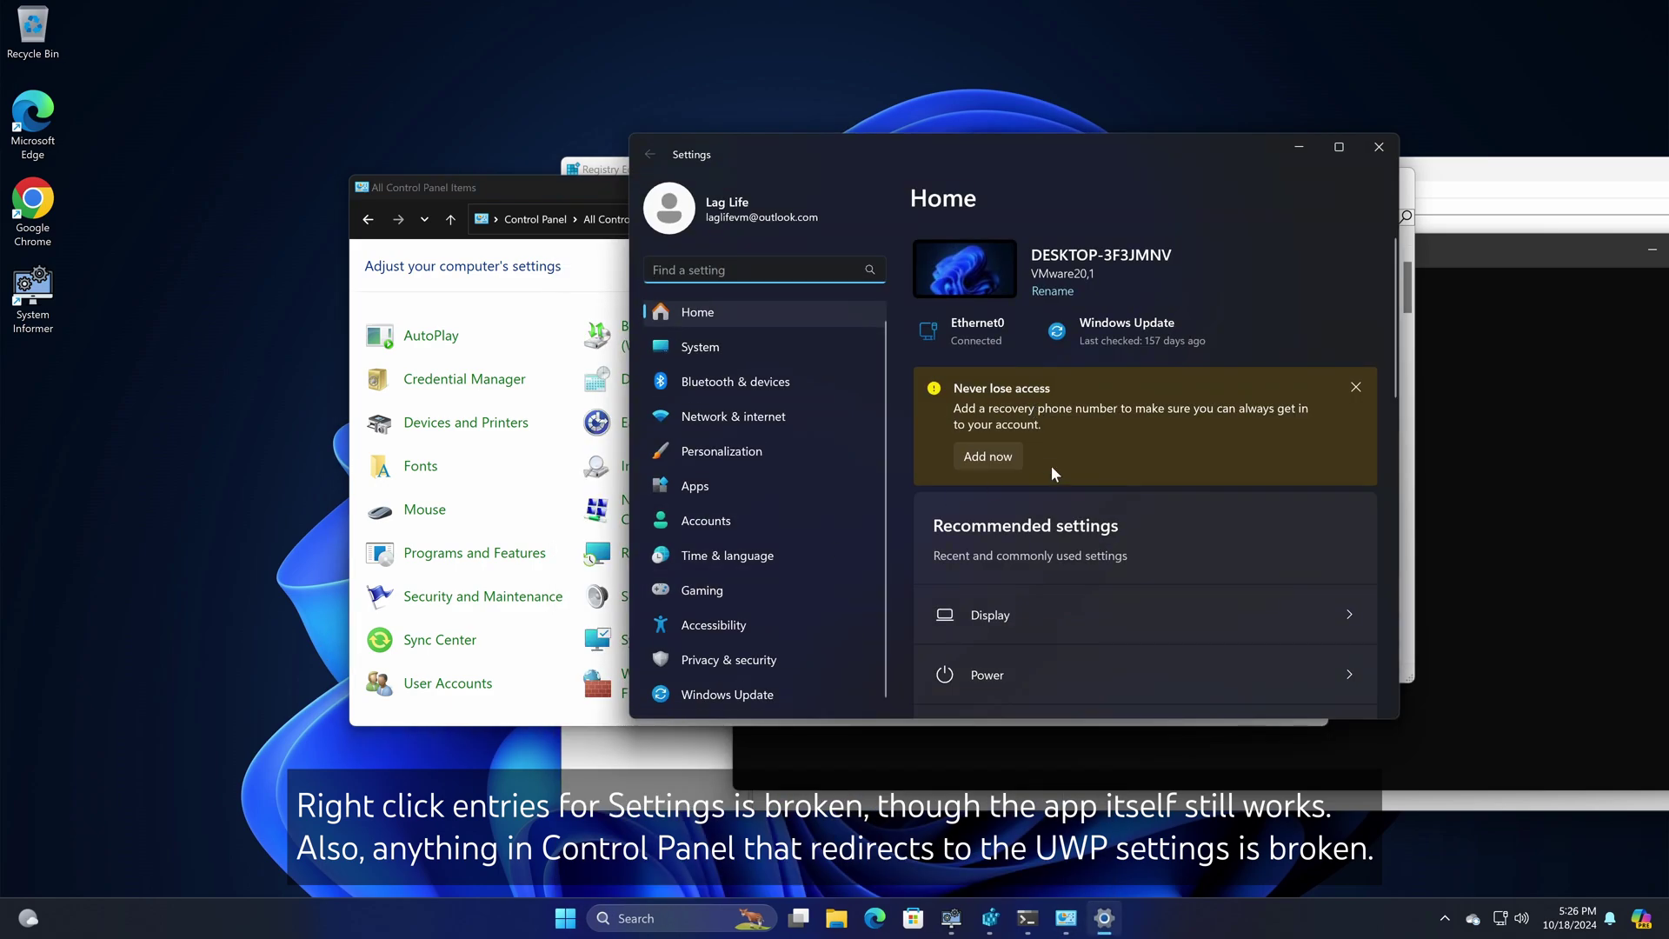
{"action": "scroll", "coordinate": [1051, 466], "scroll_direction": "down", "scroll_amount": 4}
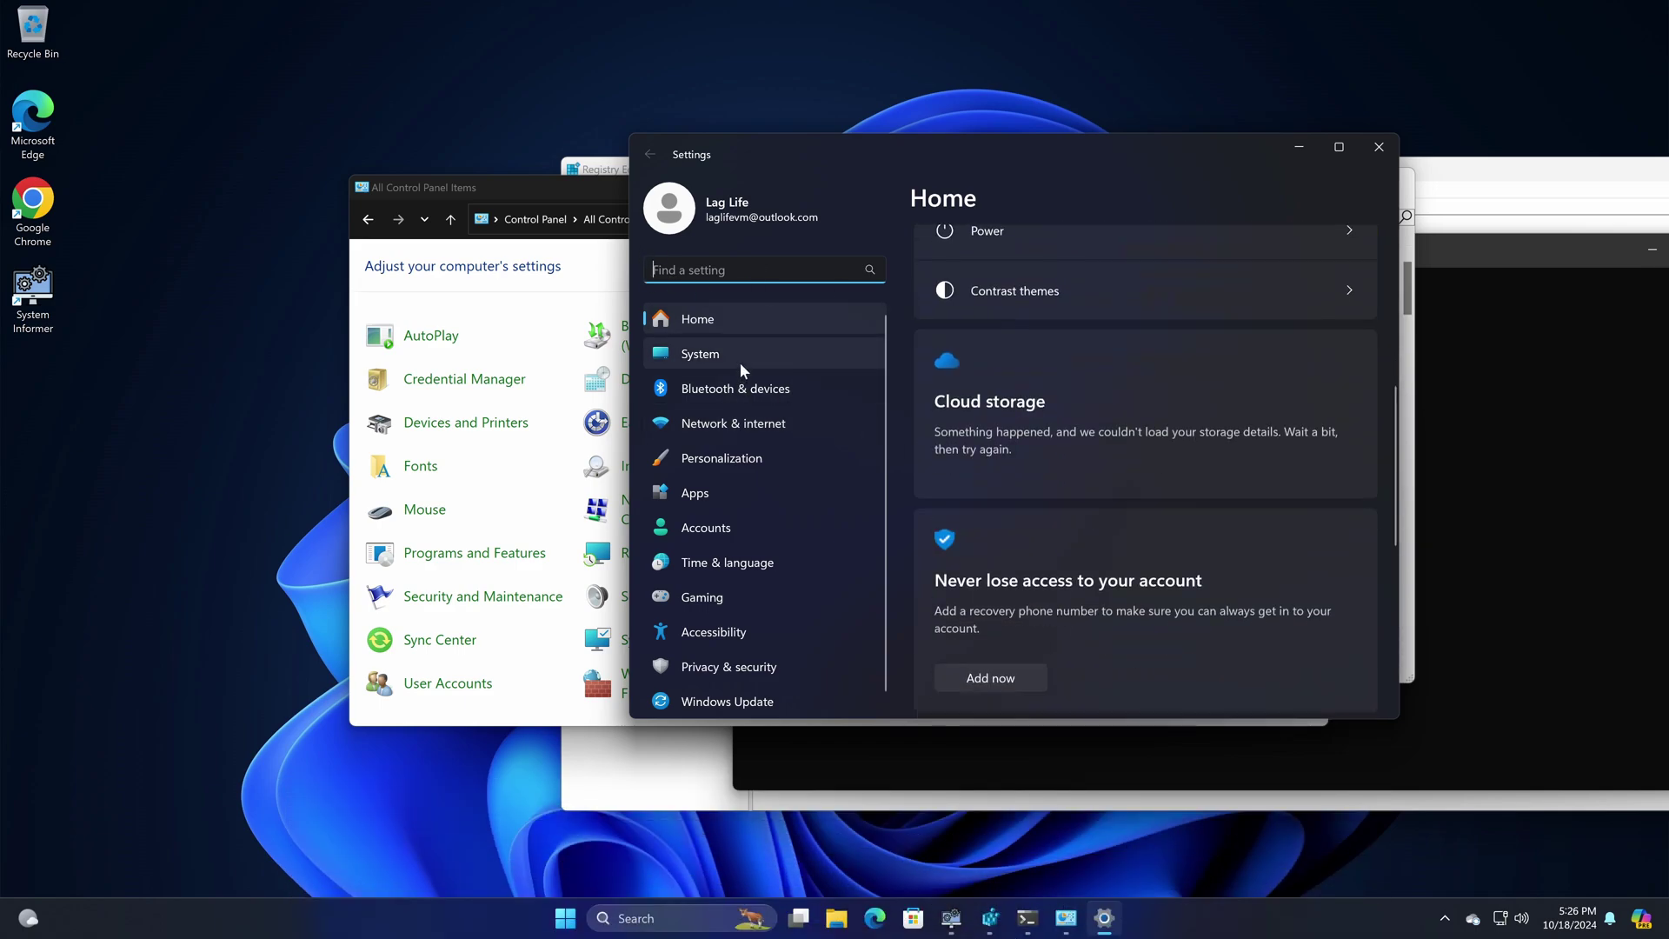
Step: Review the device and Windows specifications on the System About page and close Settings
{"action": "left_click", "coordinate": [739, 356]}
{"action": "scroll", "coordinate": [1010, 446], "scroll_direction": "down", "scroll_amount": 8}
{"action": "left_click", "coordinate": [1034, 630]}
{"action": "scroll", "coordinate": [1052, 521], "scroll_direction": "down", "scroll_amount": 10}
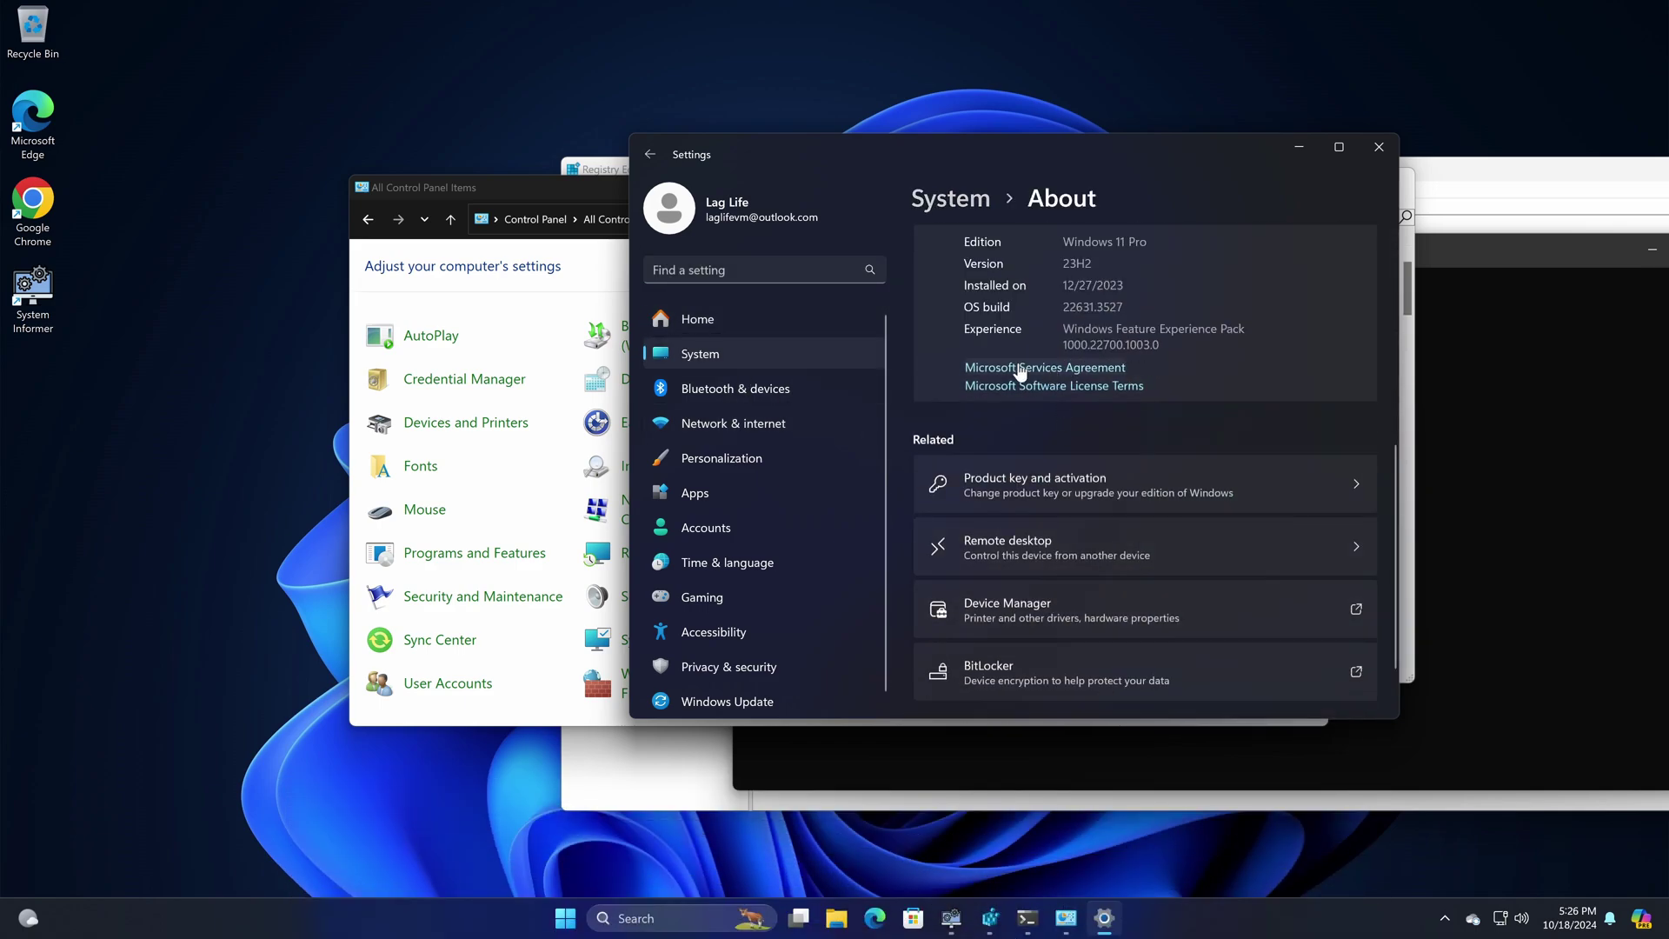
{"action": "scroll", "coordinate": [1051, 365], "scroll_direction": "up", "scroll_amount": 10}
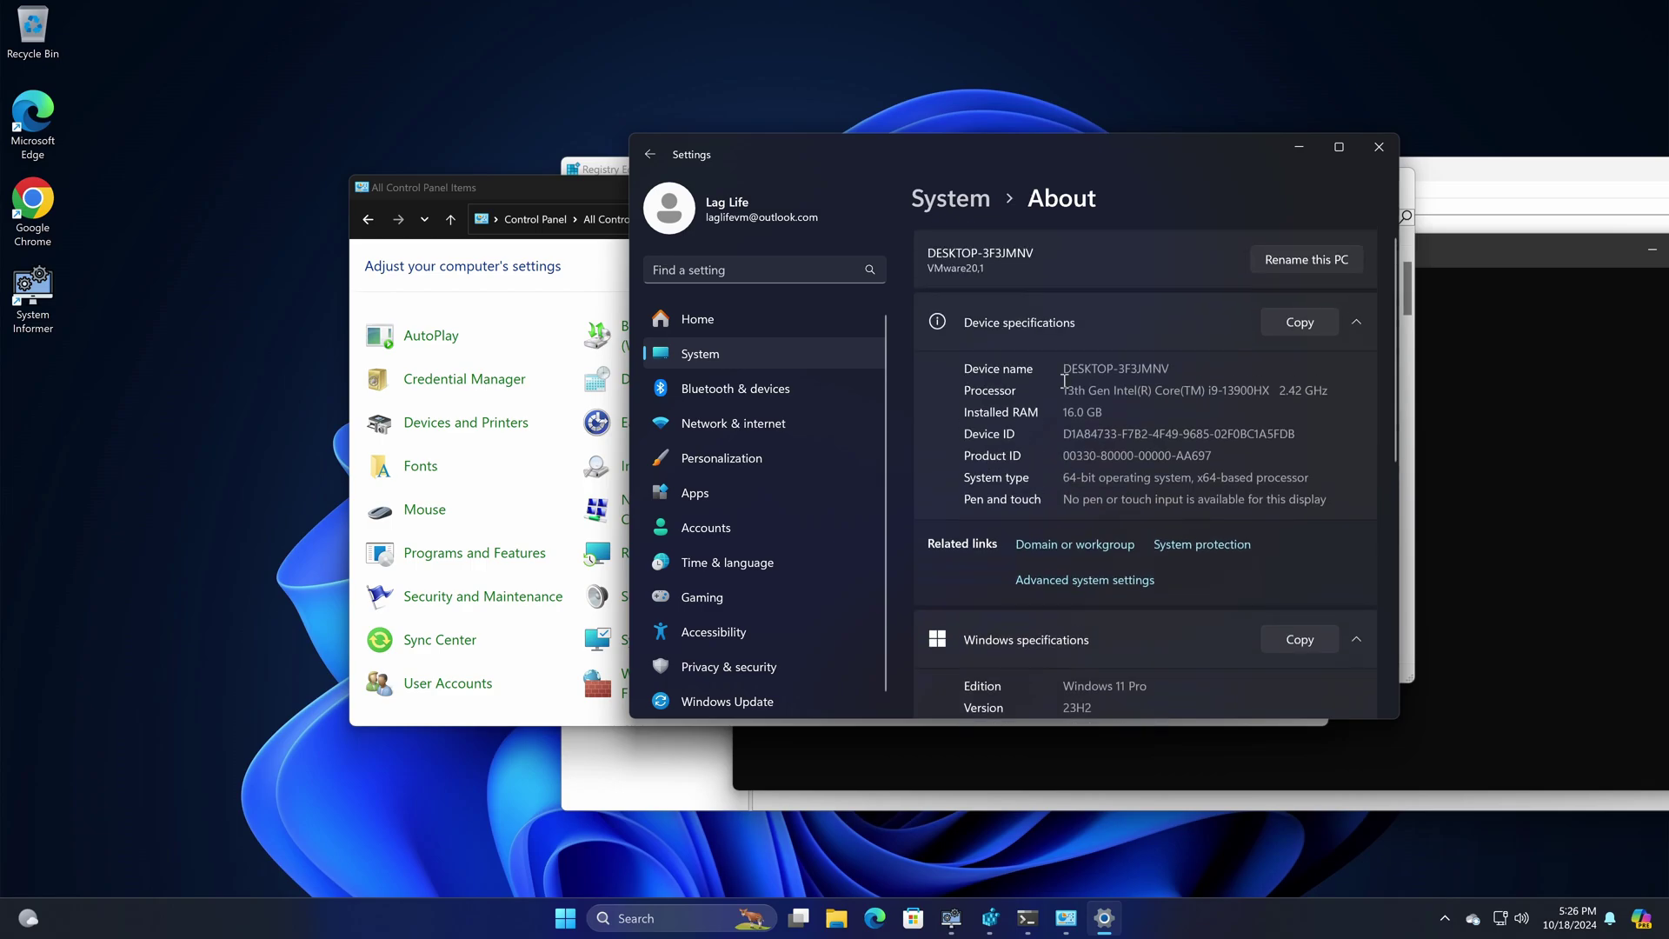
{"action": "left_click", "coordinate": [1380, 149]}
Step: Switch to System Informer and browse its process list sorted by different columns, ending with the process name
{"action": "left_click", "coordinate": [970, 918]}
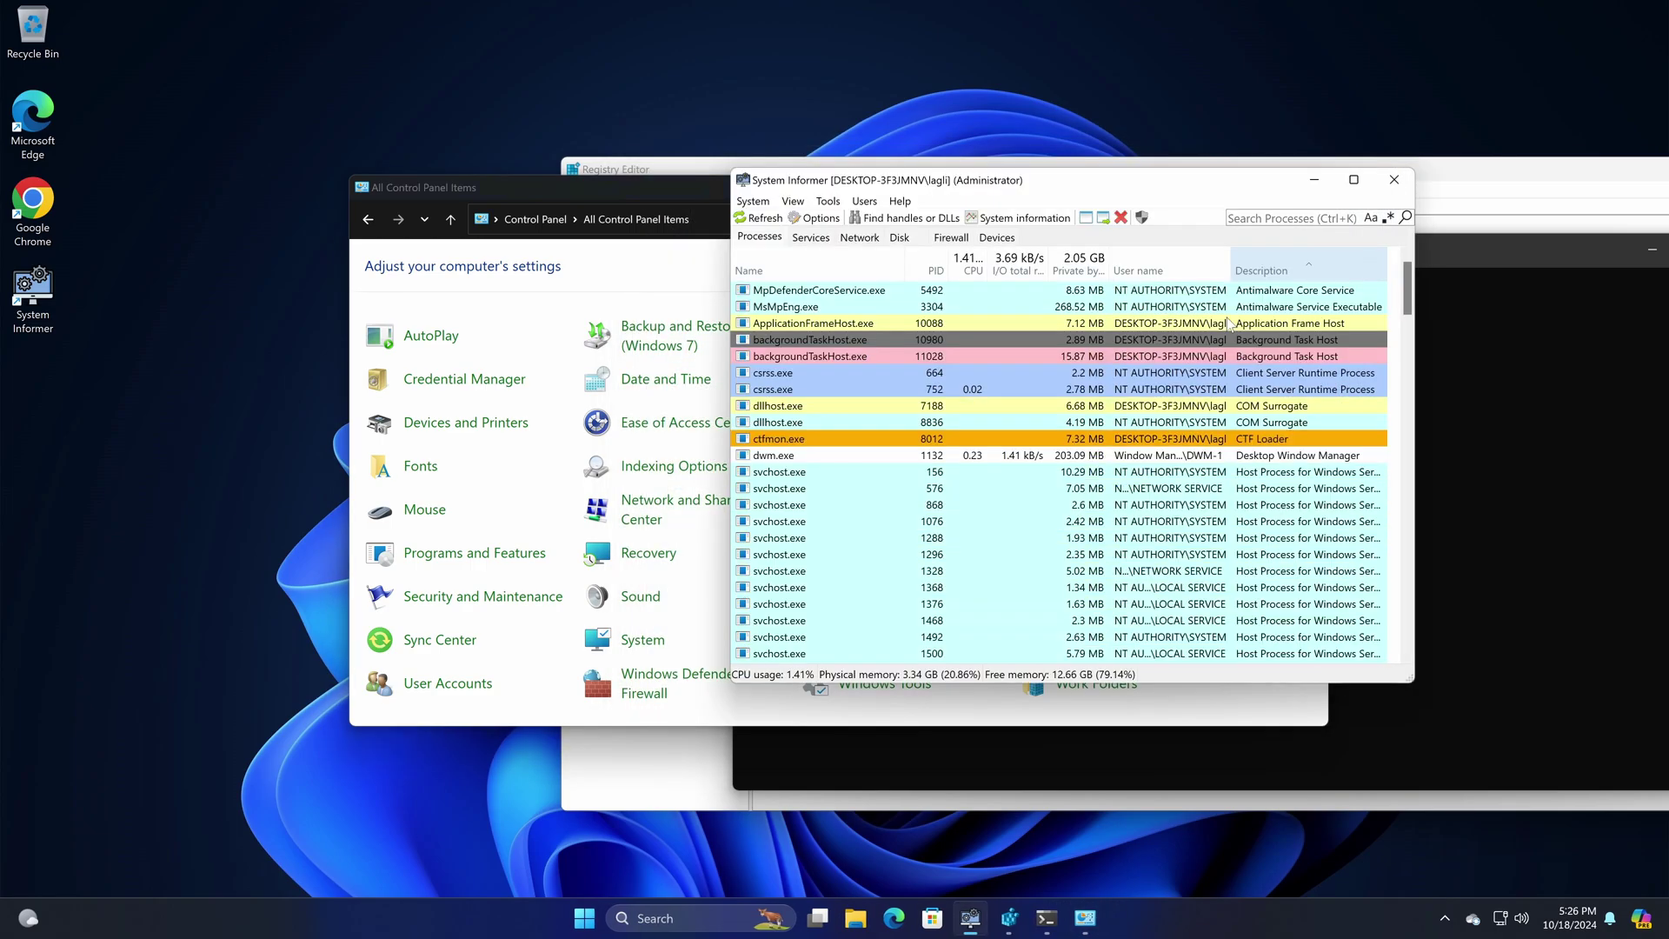
{"action": "scroll", "coordinate": [952, 414], "scroll_direction": "down", "scroll_amount": 5}
{"action": "scroll", "coordinate": [953, 414], "scroll_direction": "up", "scroll_amount": 10}
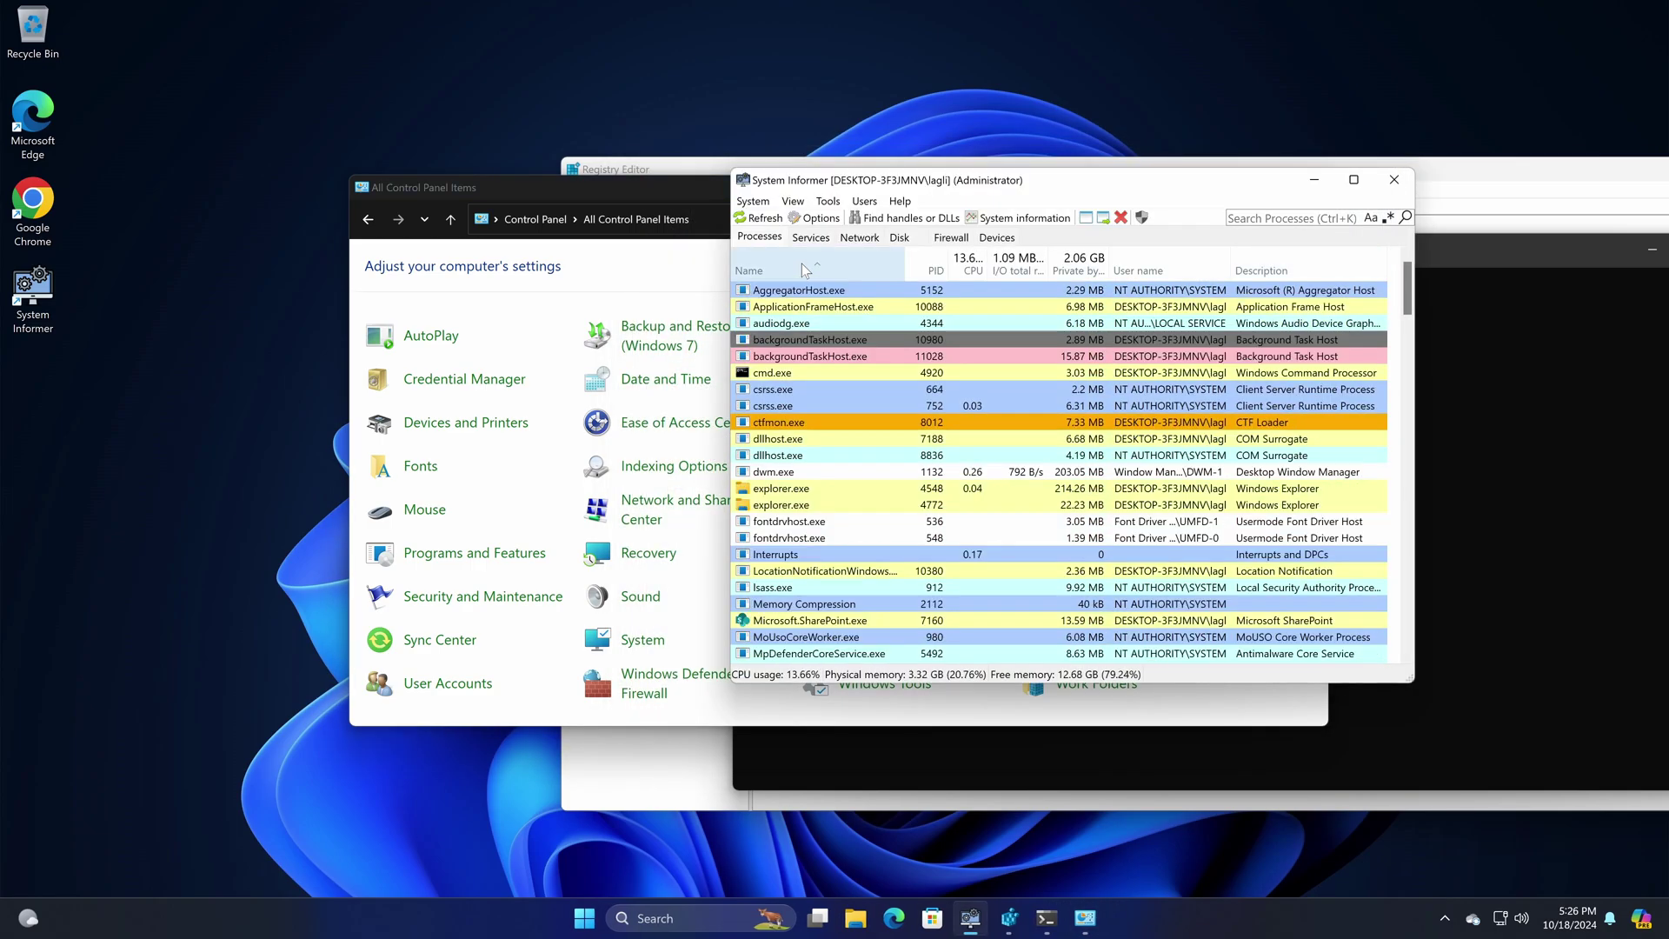
{"action": "left_click", "coordinate": [1078, 265]}
{"action": "left_click", "coordinate": [1019, 269]}
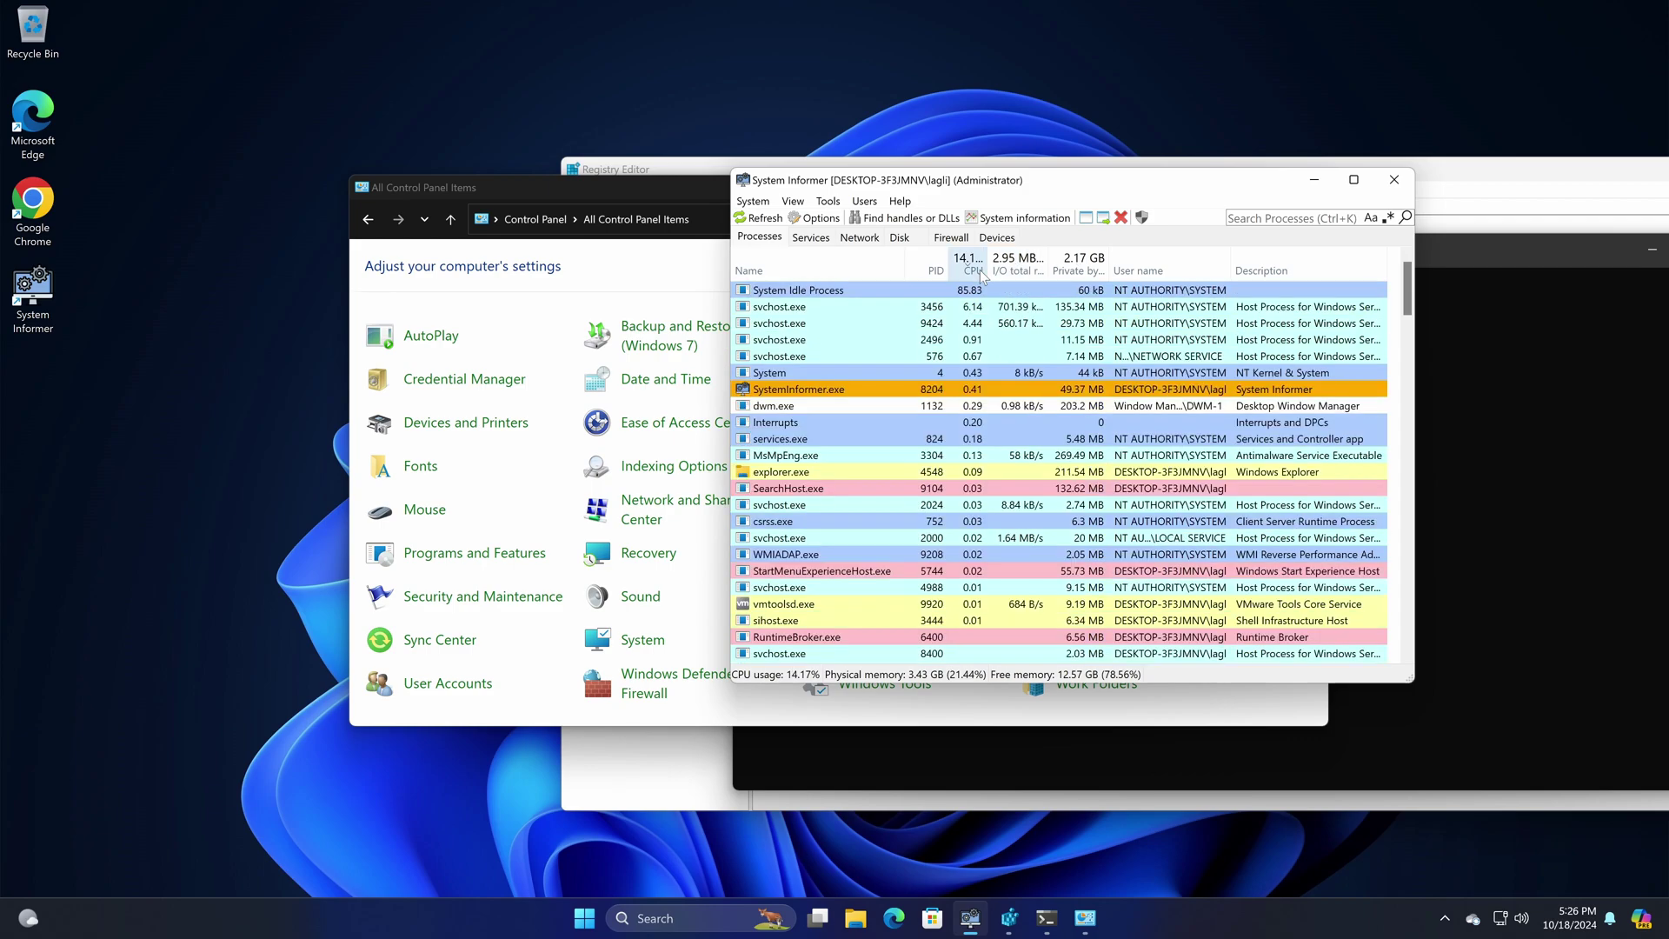
{"action": "left_click", "coordinate": [782, 269]}
Step: Filter the process list for "explorer" and try to restart the first explorer.exe process
{"action": "left_click", "coordinate": [1246, 223]}
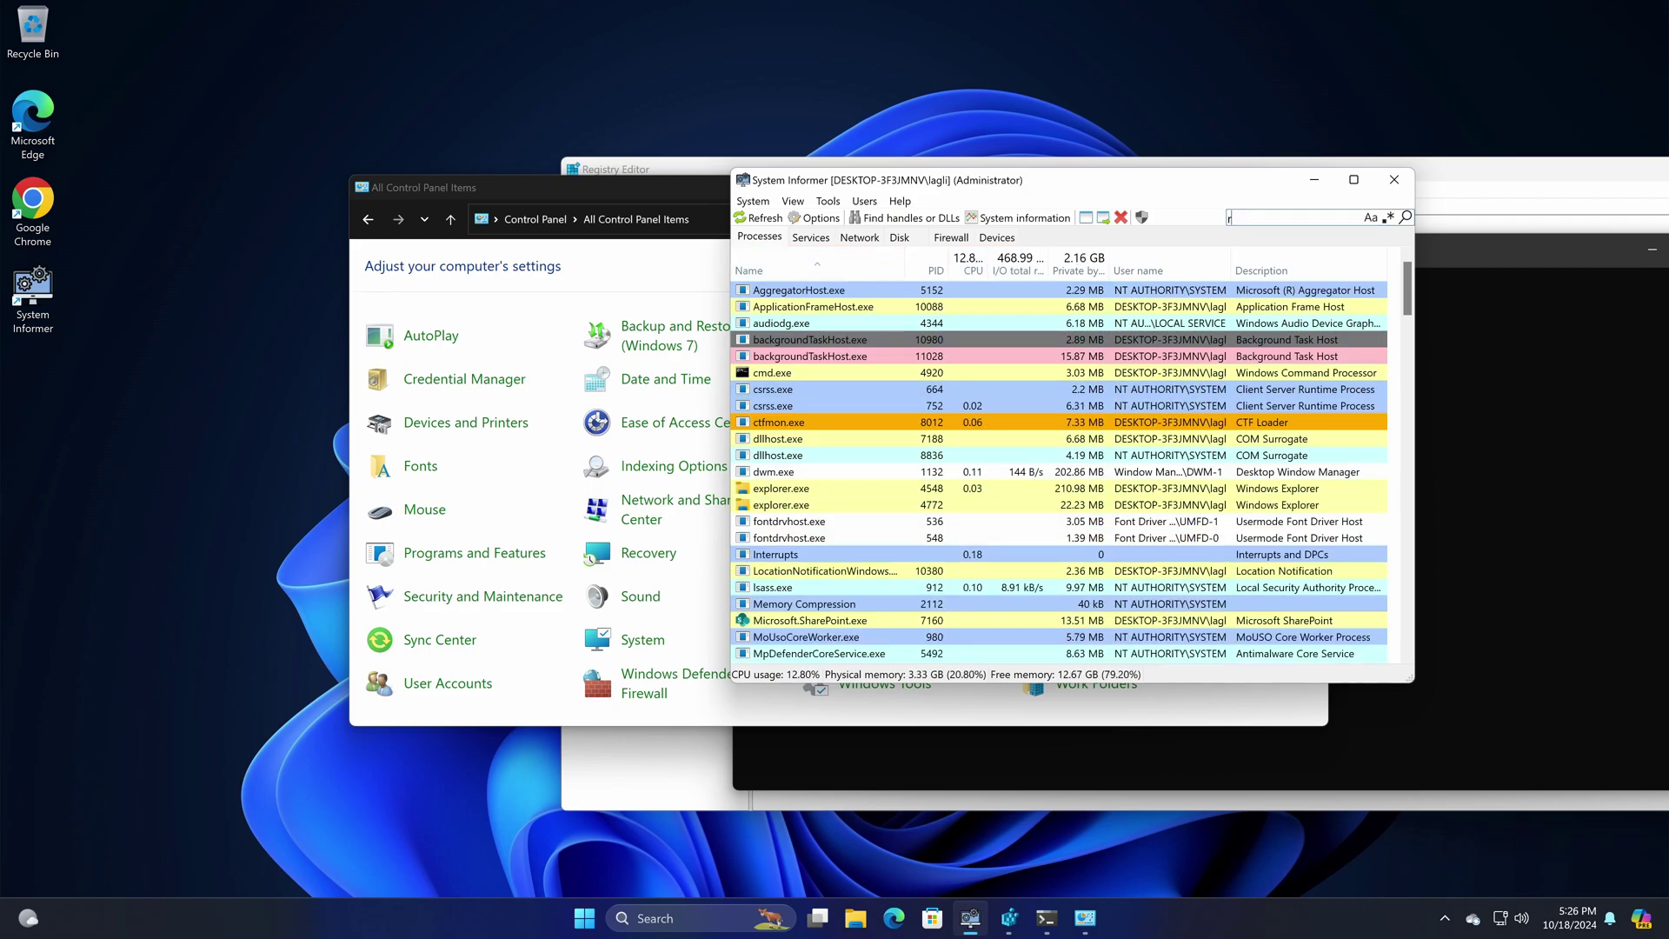
{"action": "type", "text": "explorer"}
{"action": "right_click", "coordinate": [836, 295]}
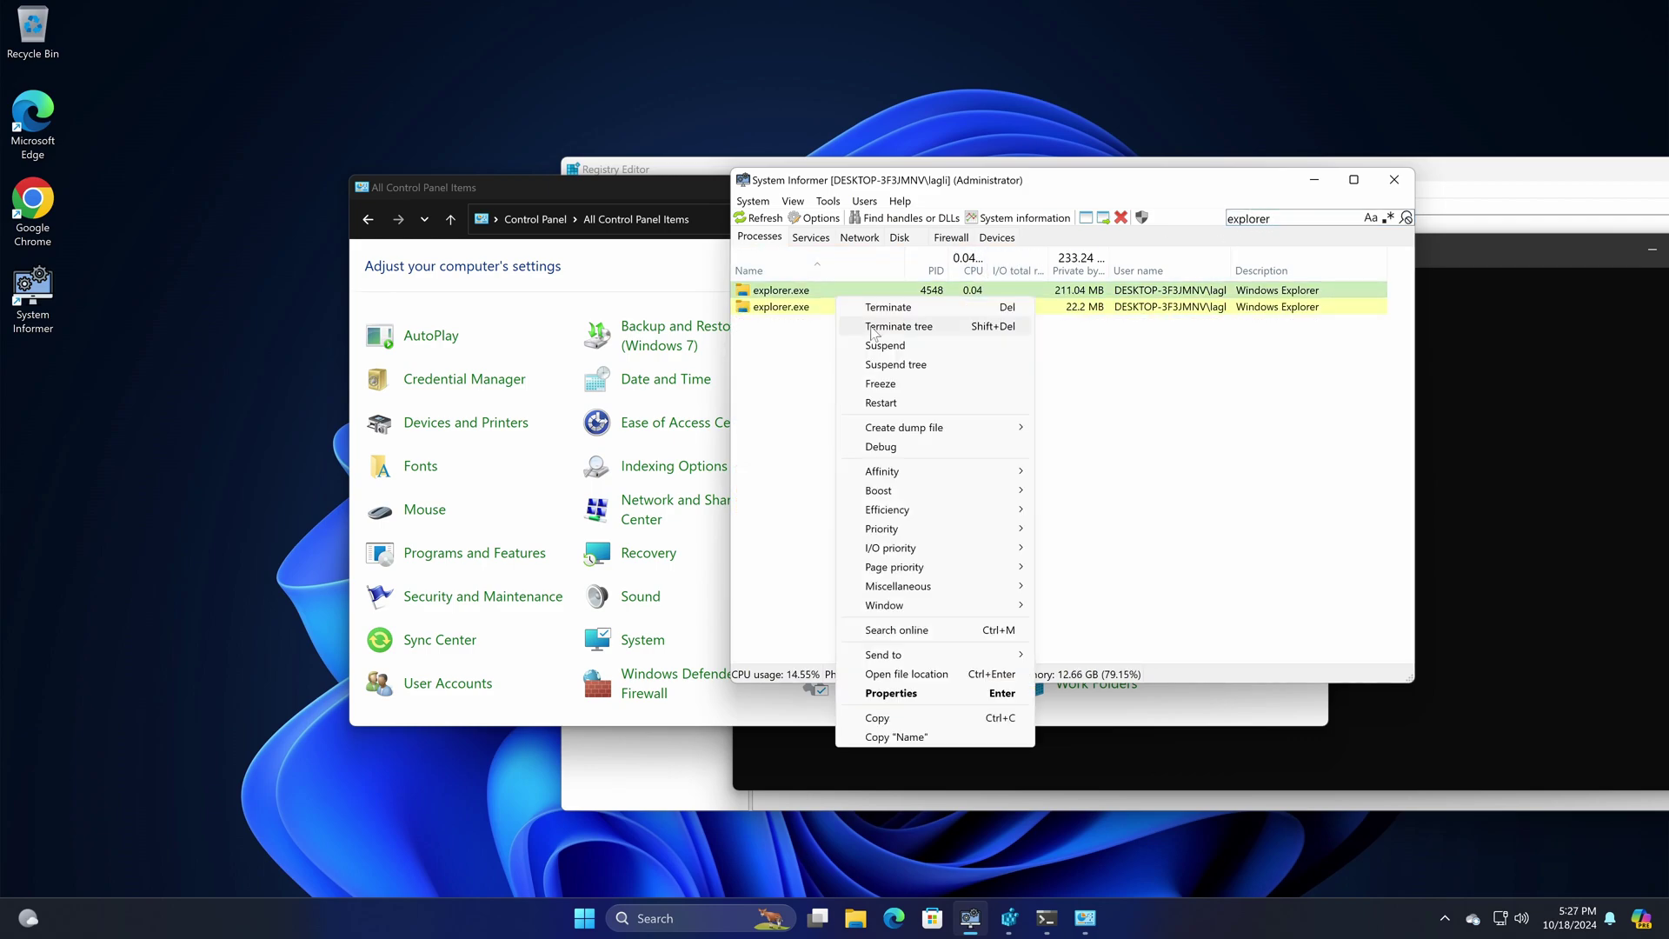
{"action": "left_click", "coordinate": [893, 404]}
{"action": "left_click", "coordinate": [1132, 458]}
Step: Filter the process list for "sihost", terminate sihost.exe and clear the filter
{"action": "double_click", "coordinate": [1278, 218]}
{"action": "type", "text": "sihos"}
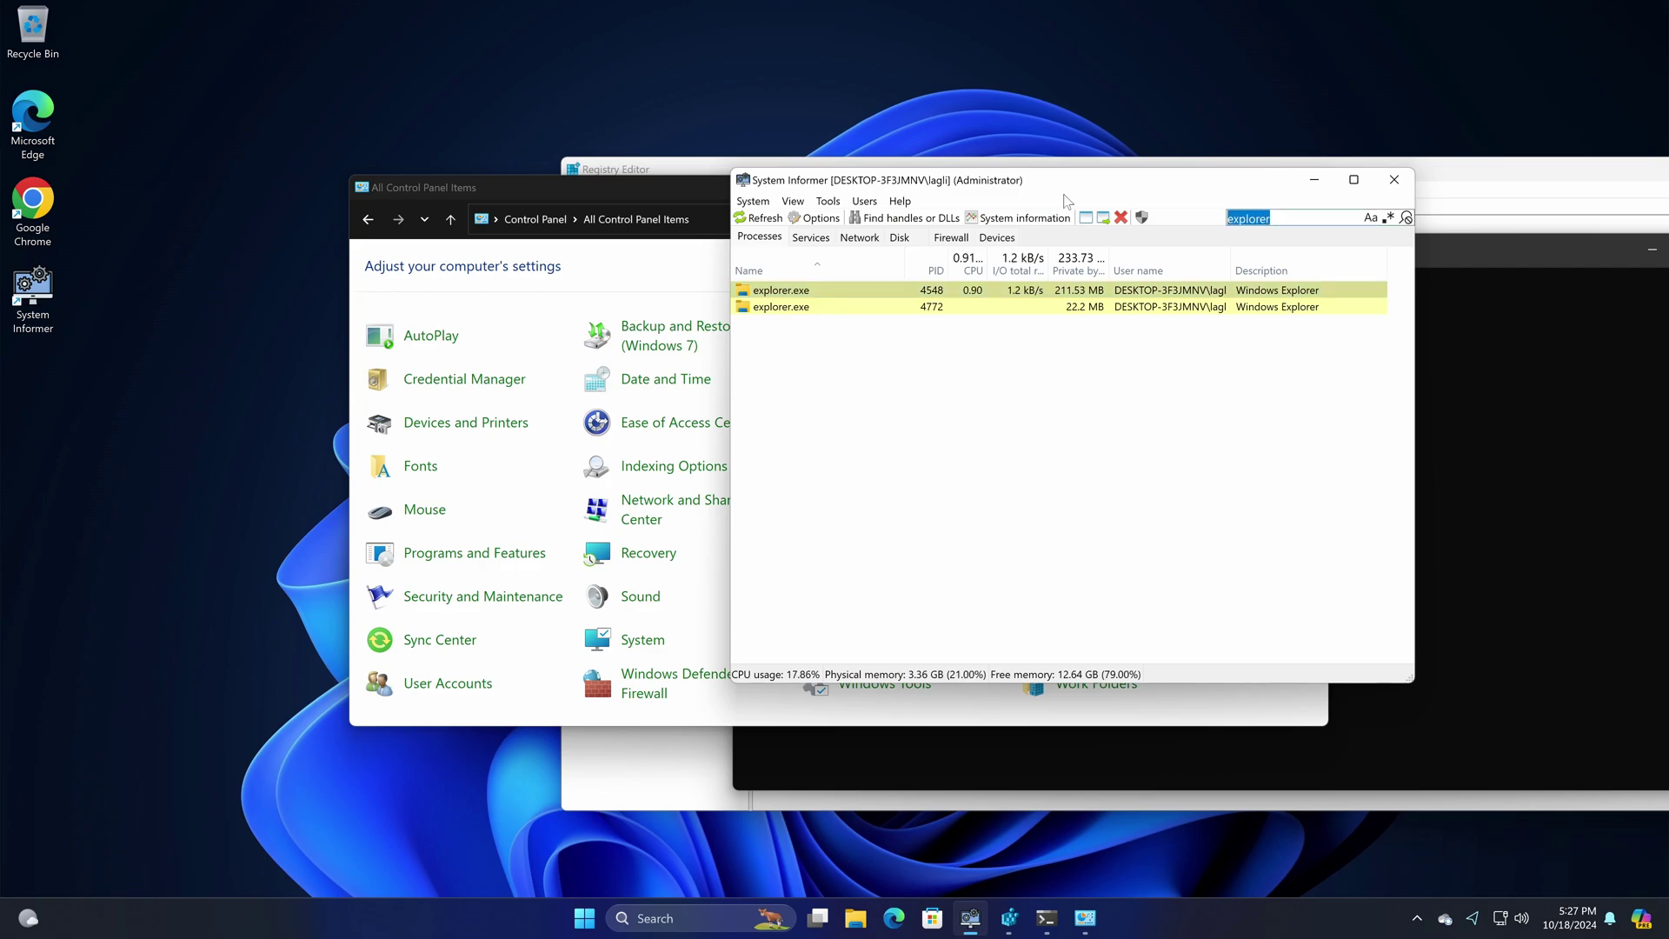
{"action": "type", "text": "t"}
{"action": "right_click", "coordinate": [895, 293]}
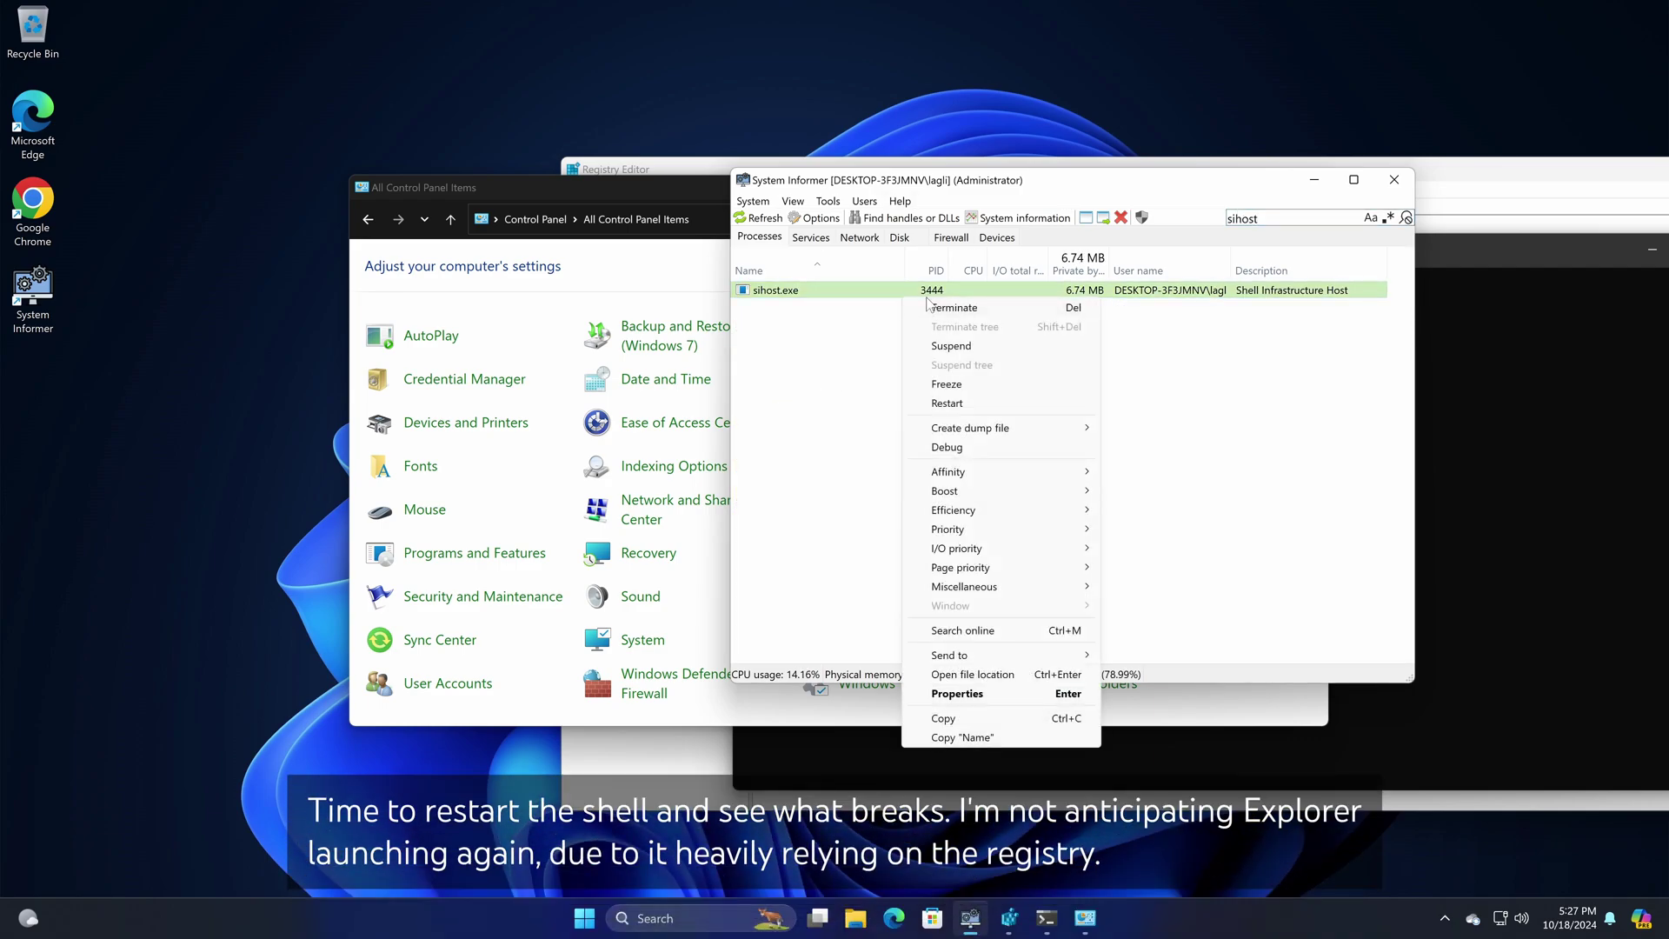
{"action": "left_click", "coordinate": [921, 306]}
{"action": "left_click", "coordinate": [1126, 453]}
{"action": "left_click", "coordinate": [1405, 218]}
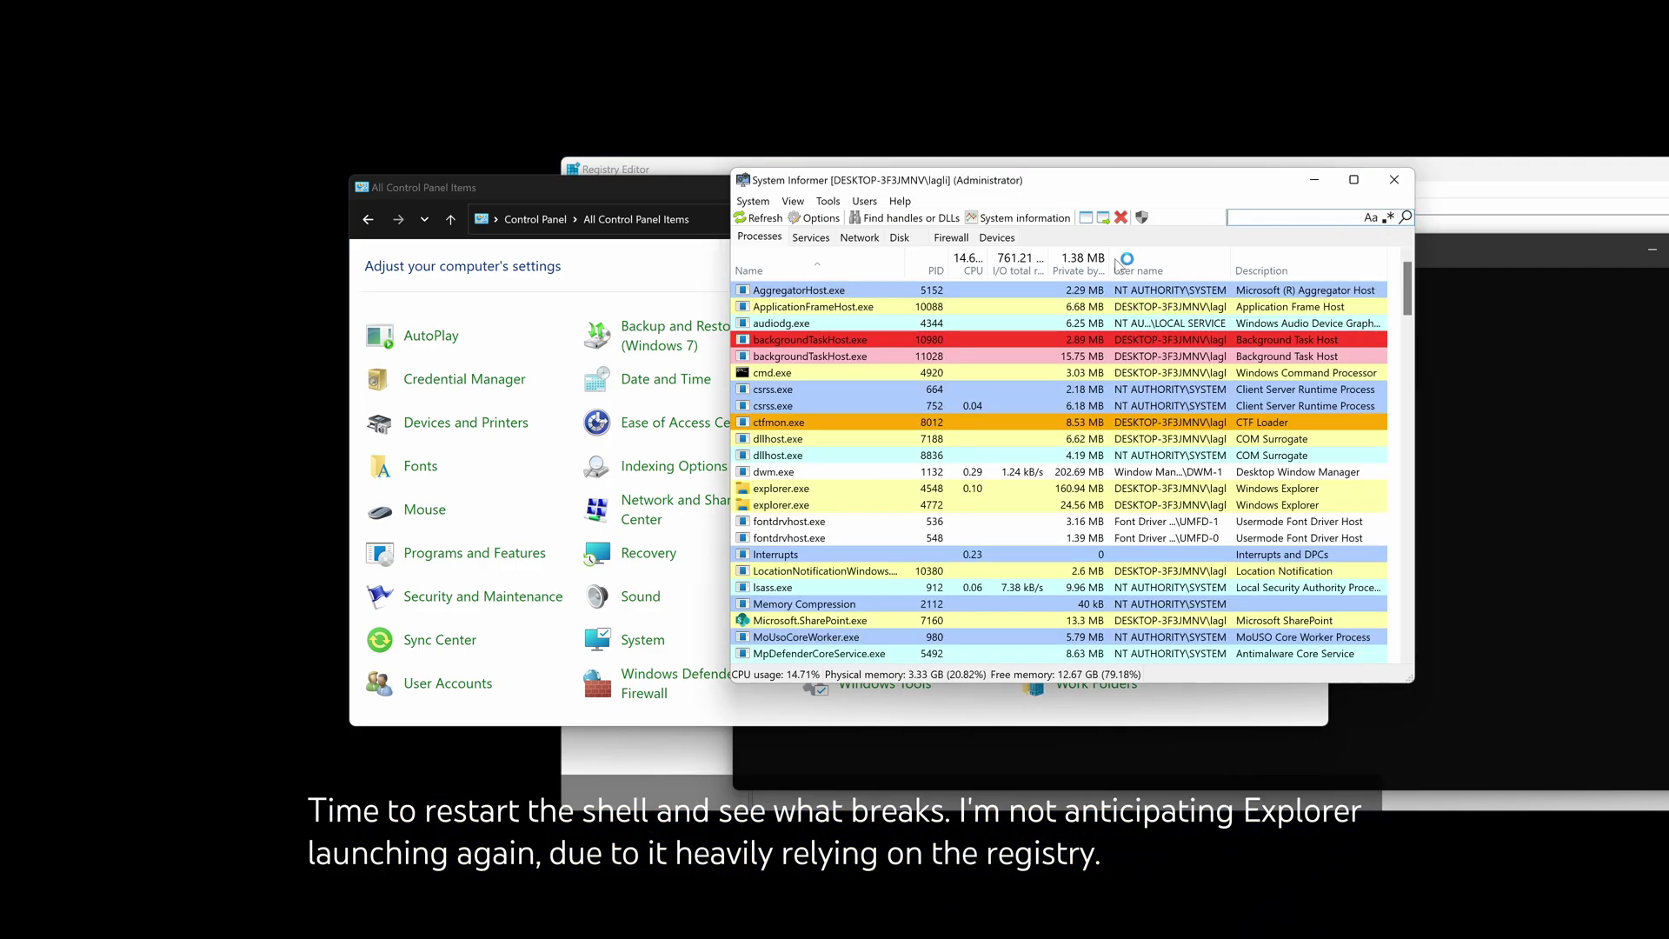
Step: Sort the process list by private bytes and user name, ending with the process tree order
{"action": "left_click", "coordinate": [1078, 270]}
{"action": "left_click", "coordinate": [1077, 271]}
{"action": "left_click", "coordinate": [1088, 263]}
{"action": "left_click", "coordinate": [1088, 263]}
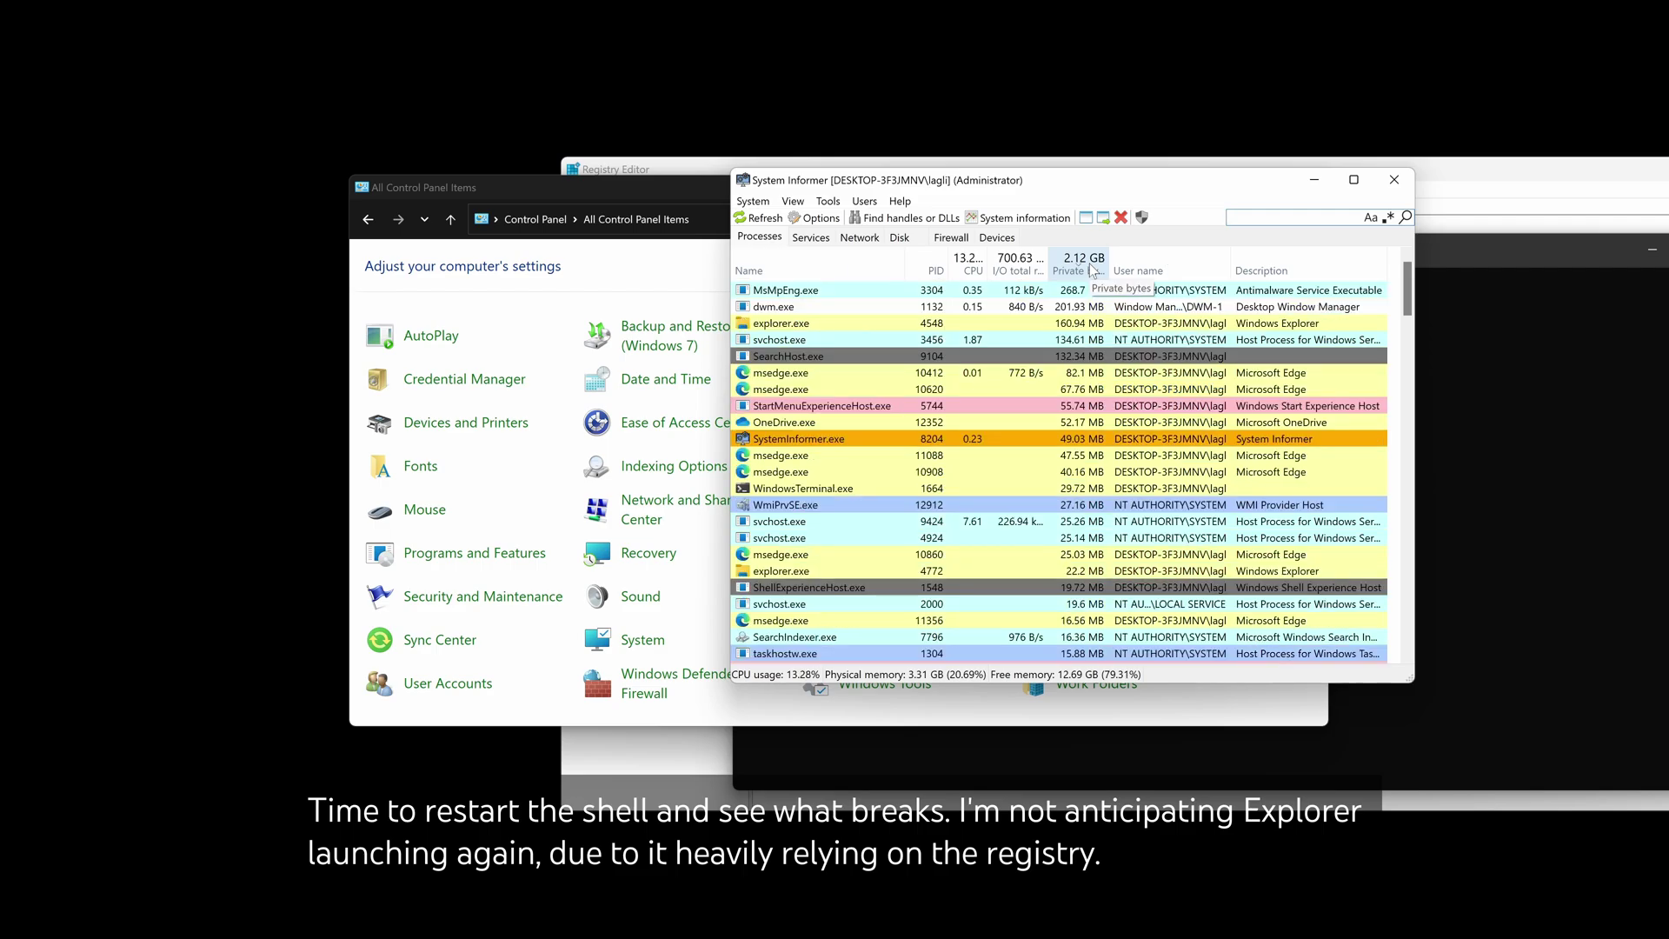
{"action": "left_click", "coordinate": [1088, 263]}
{"action": "left_click", "coordinate": [1170, 257]}
{"action": "left_click", "coordinate": [1170, 258]}
{"action": "left_click", "coordinate": [1169, 257]}
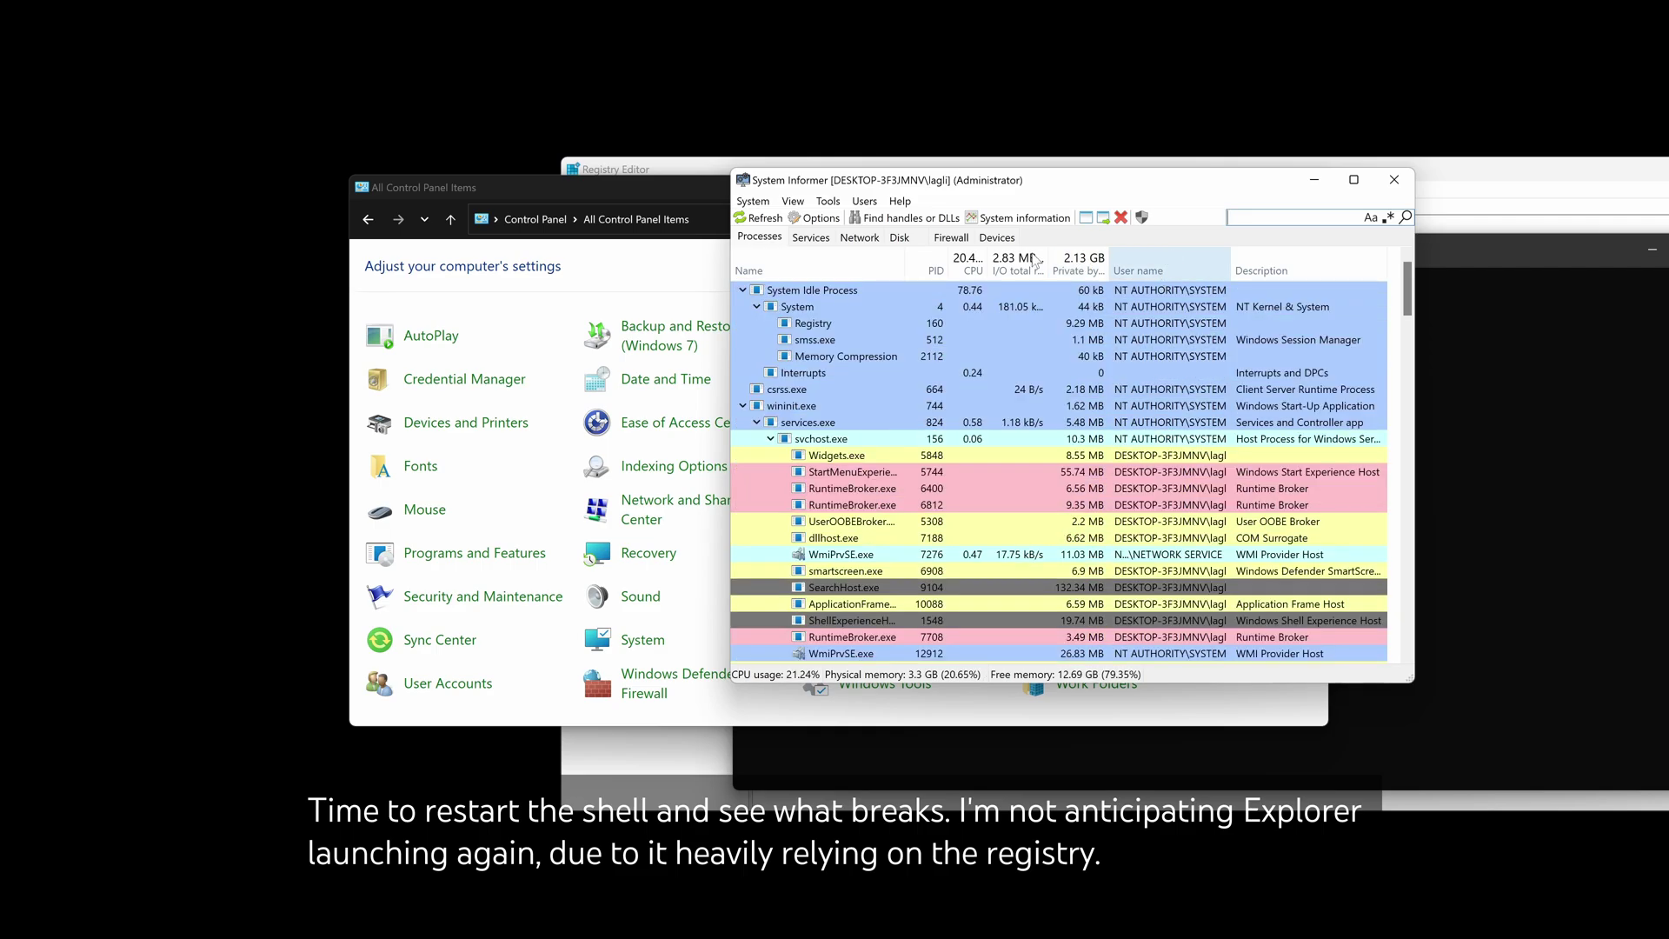
Step: Try to terminate the explorer.exe process that has Microsoft Edge and OneDrive as child processes
{"action": "scroll", "coordinate": [900, 338], "scroll_direction": "down", "scroll_amount": 5}
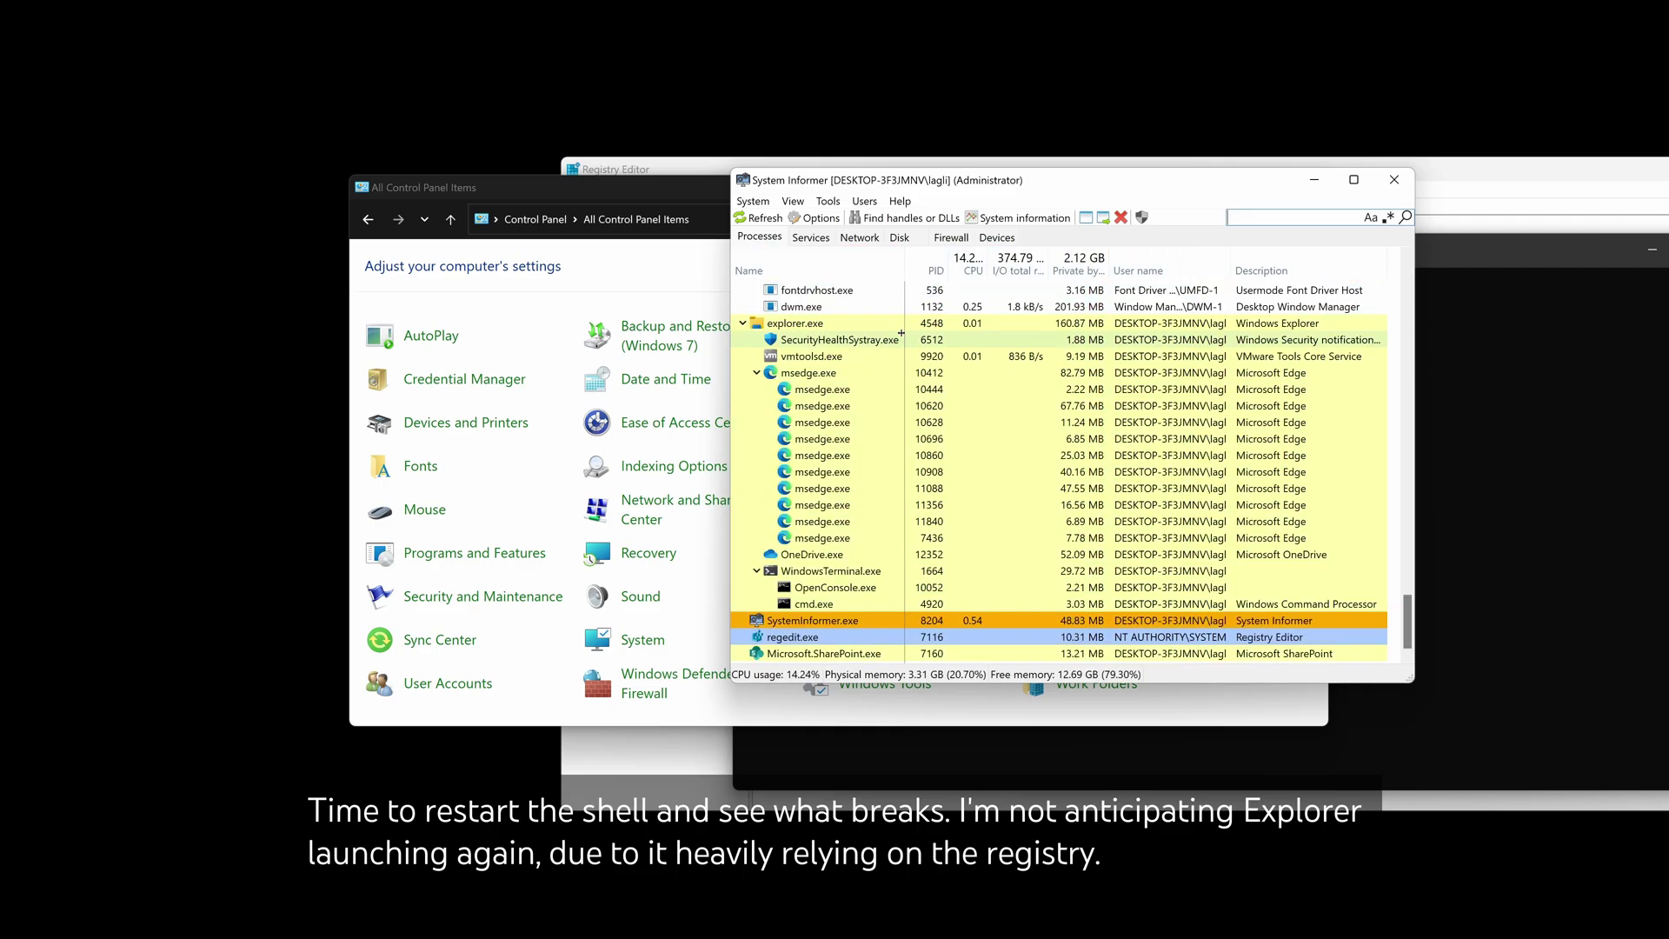
{"action": "right_click", "coordinate": [863, 329]}
{"action": "left_click", "coordinate": [895, 336]}
{"action": "left_click", "coordinate": [1124, 452]}
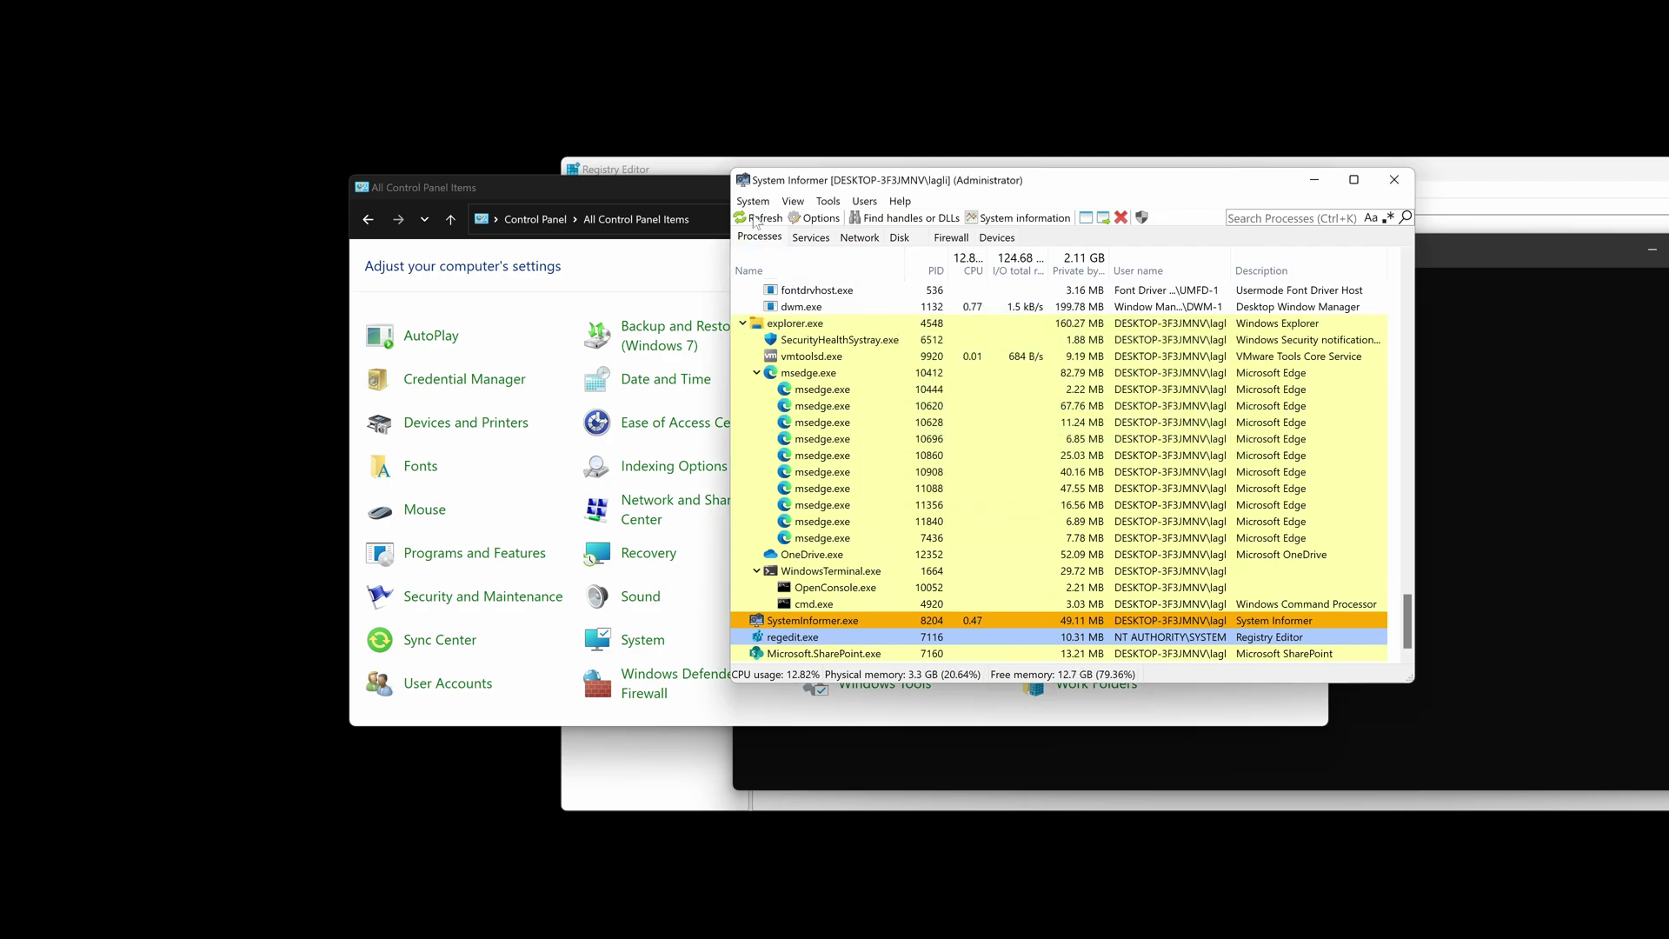
Step: Run explorer from the Command Prompt
{"action": "left_click", "coordinate": [1532, 526]}
{"action": "type", "text": "explorer"}
{"action": "key", "text": "Return"}
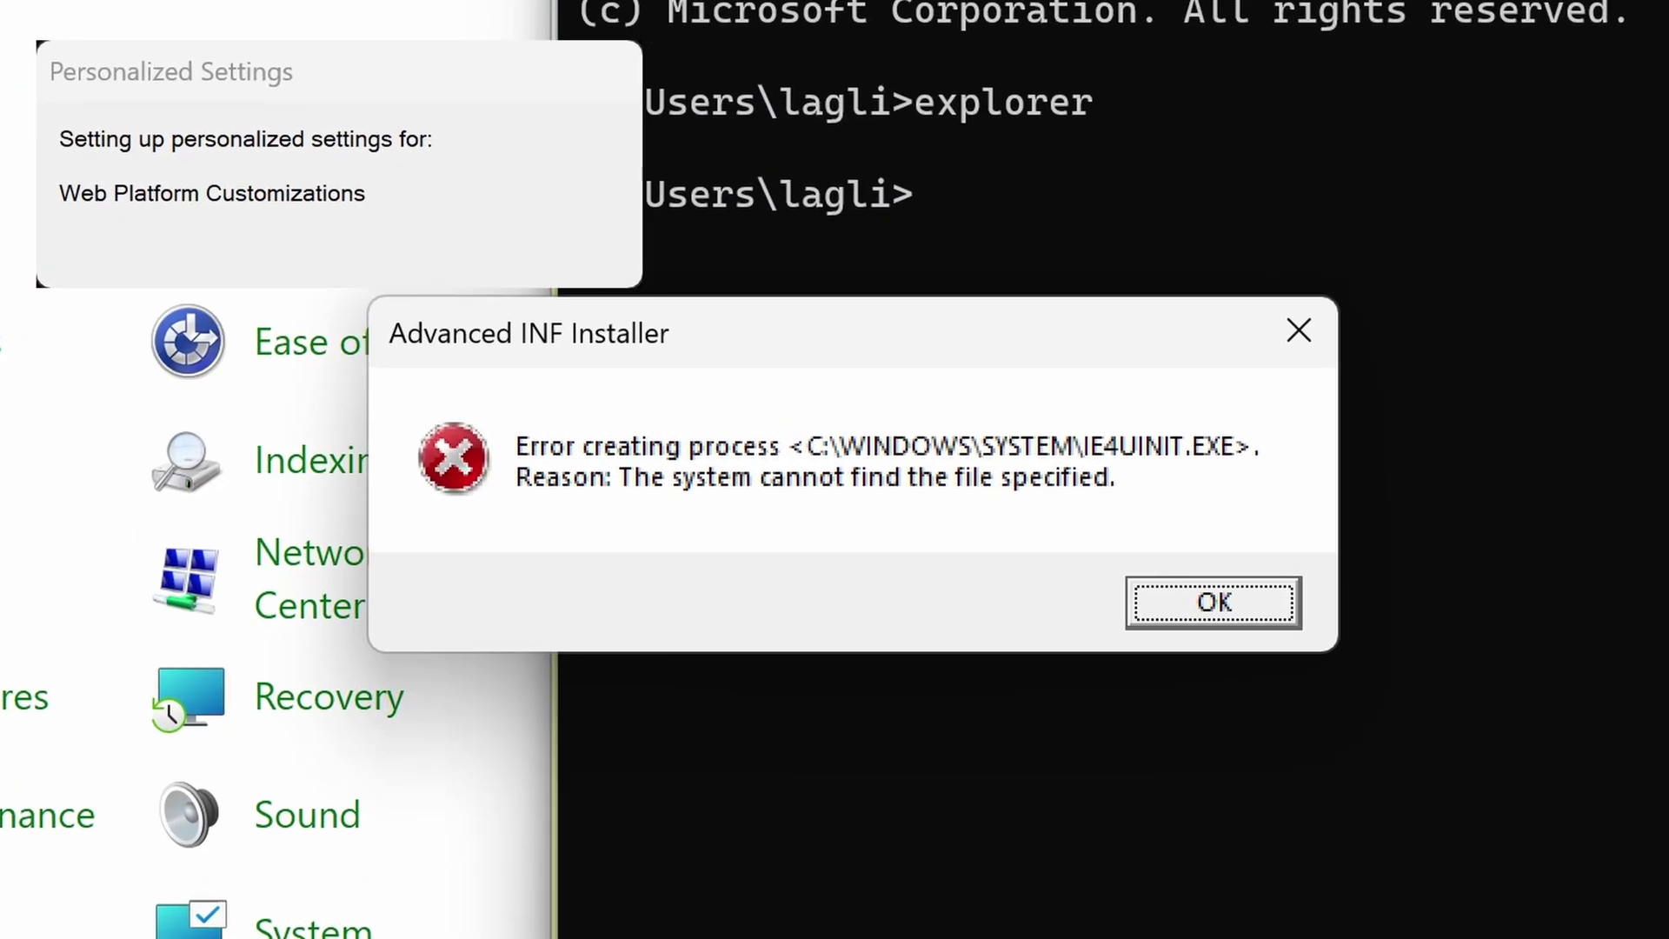
Step: Dismiss the Advanced INF Installer errors and run explorer once more from the Command Prompt
{"action": "left_click", "coordinate": [1234, 622]}
{"action": "left_click", "coordinate": [1108, 606]}
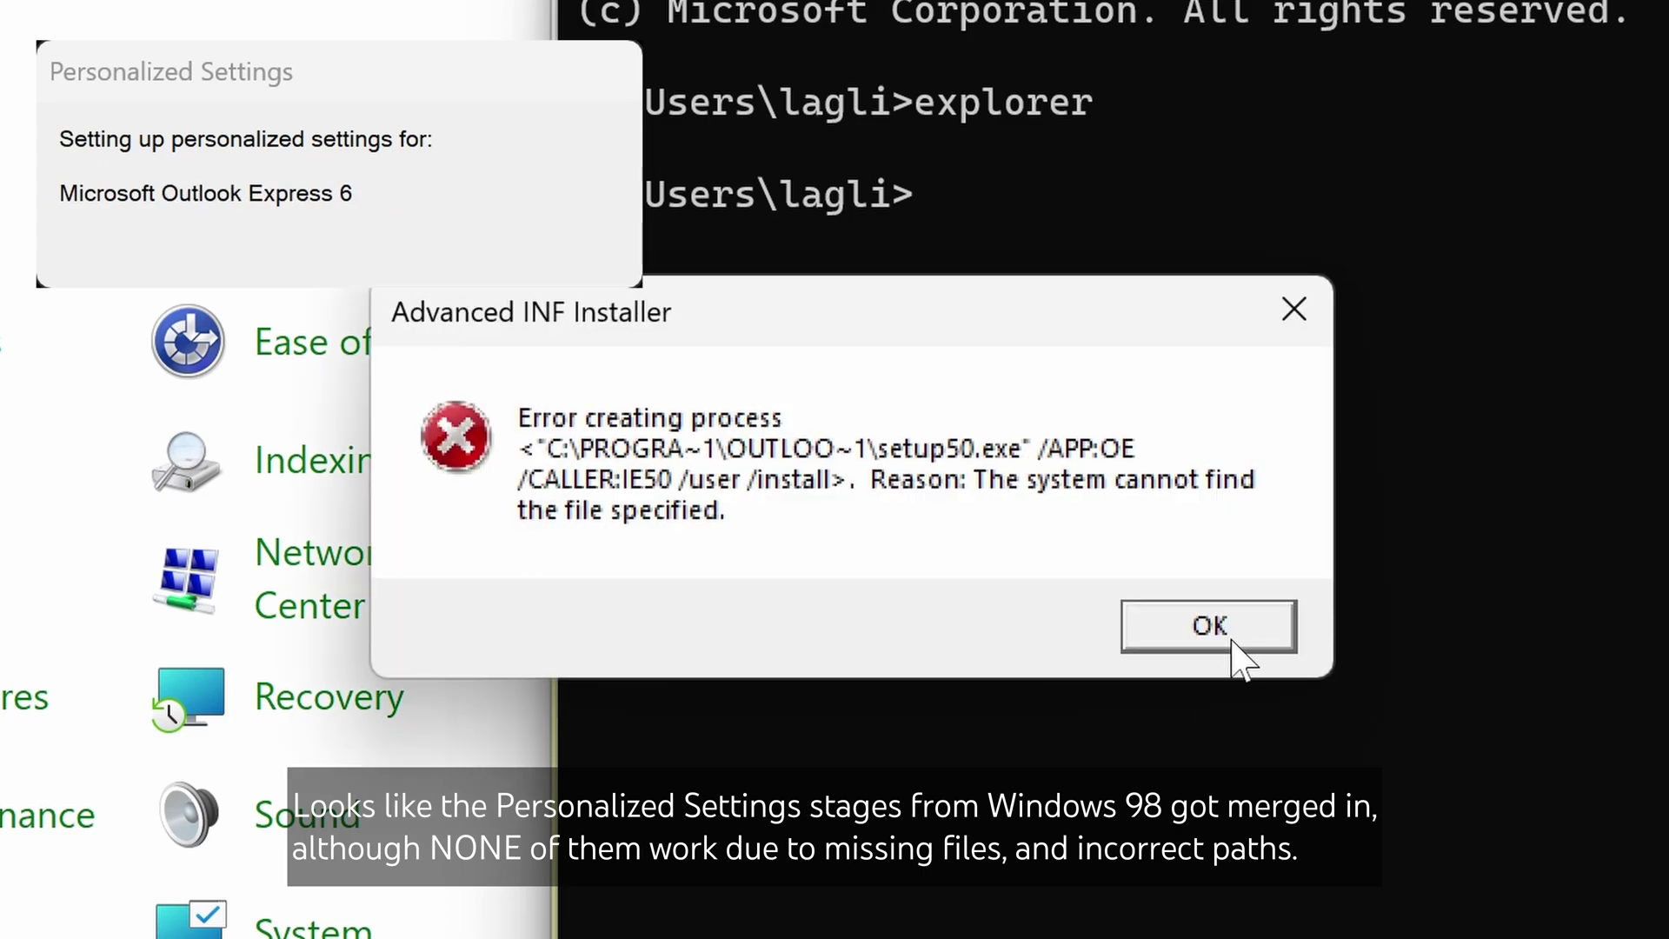
{"action": "left_click", "coordinate": [1236, 642]}
{"action": "left_click", "coordinate": [1056, 600]}
{"action": "left_click", "coordinate": [1252, 598]}
{"action": "left_click", "coordinate": [1177, 643]}
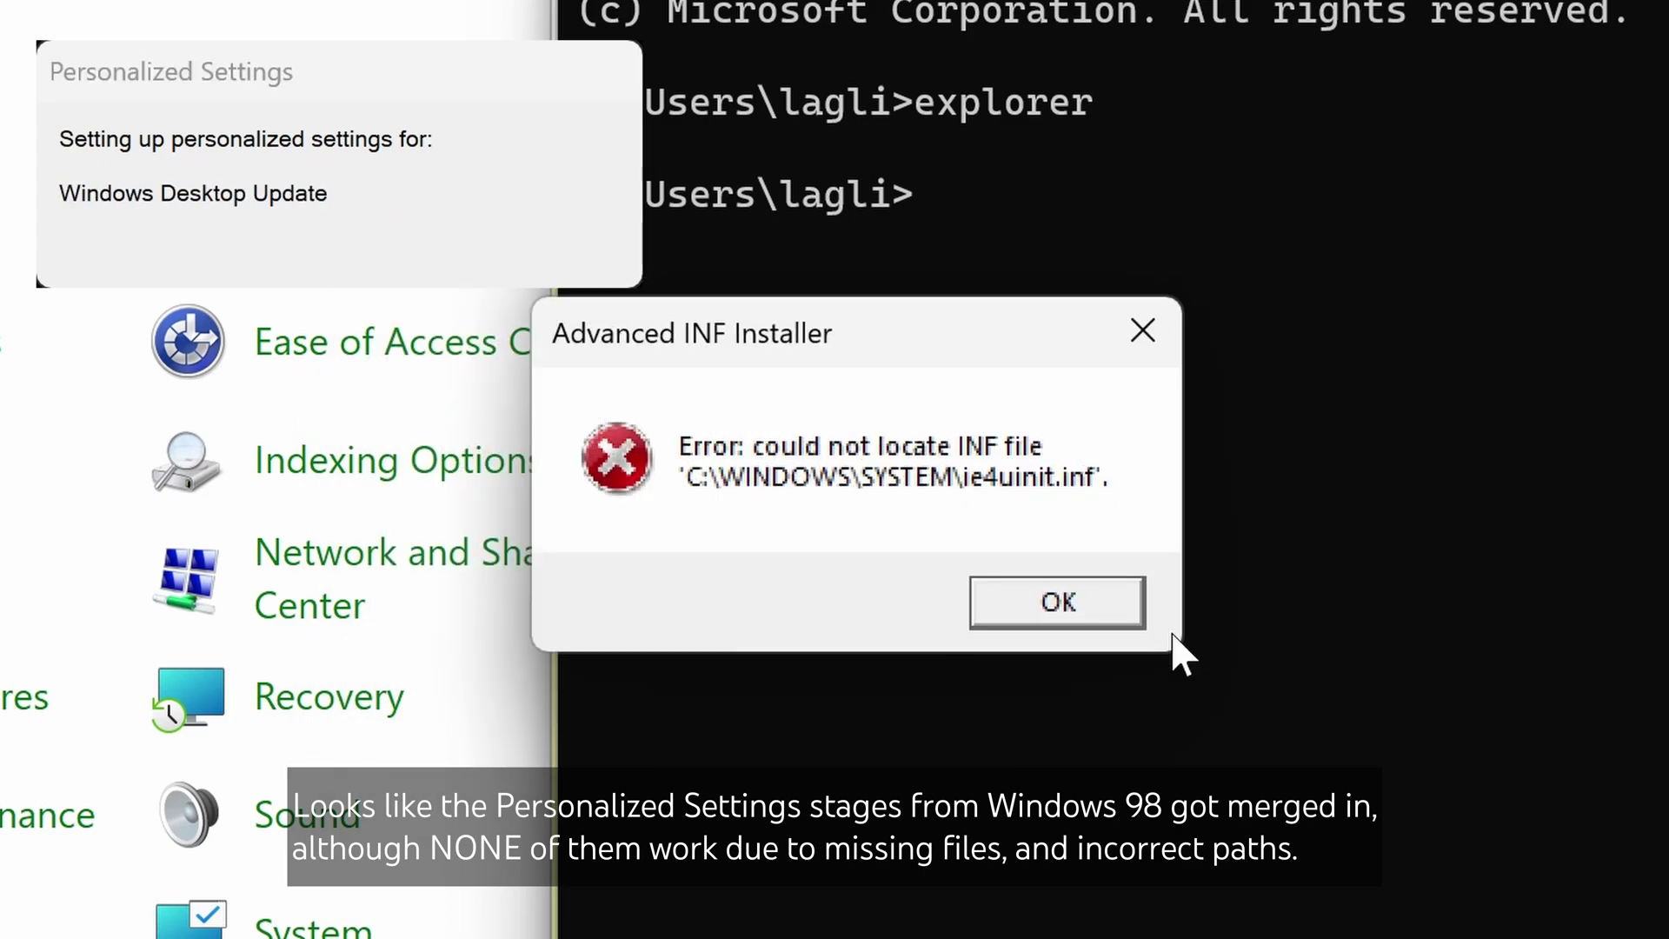
{"action": "left_click", "coordinate": [1124, 610]}
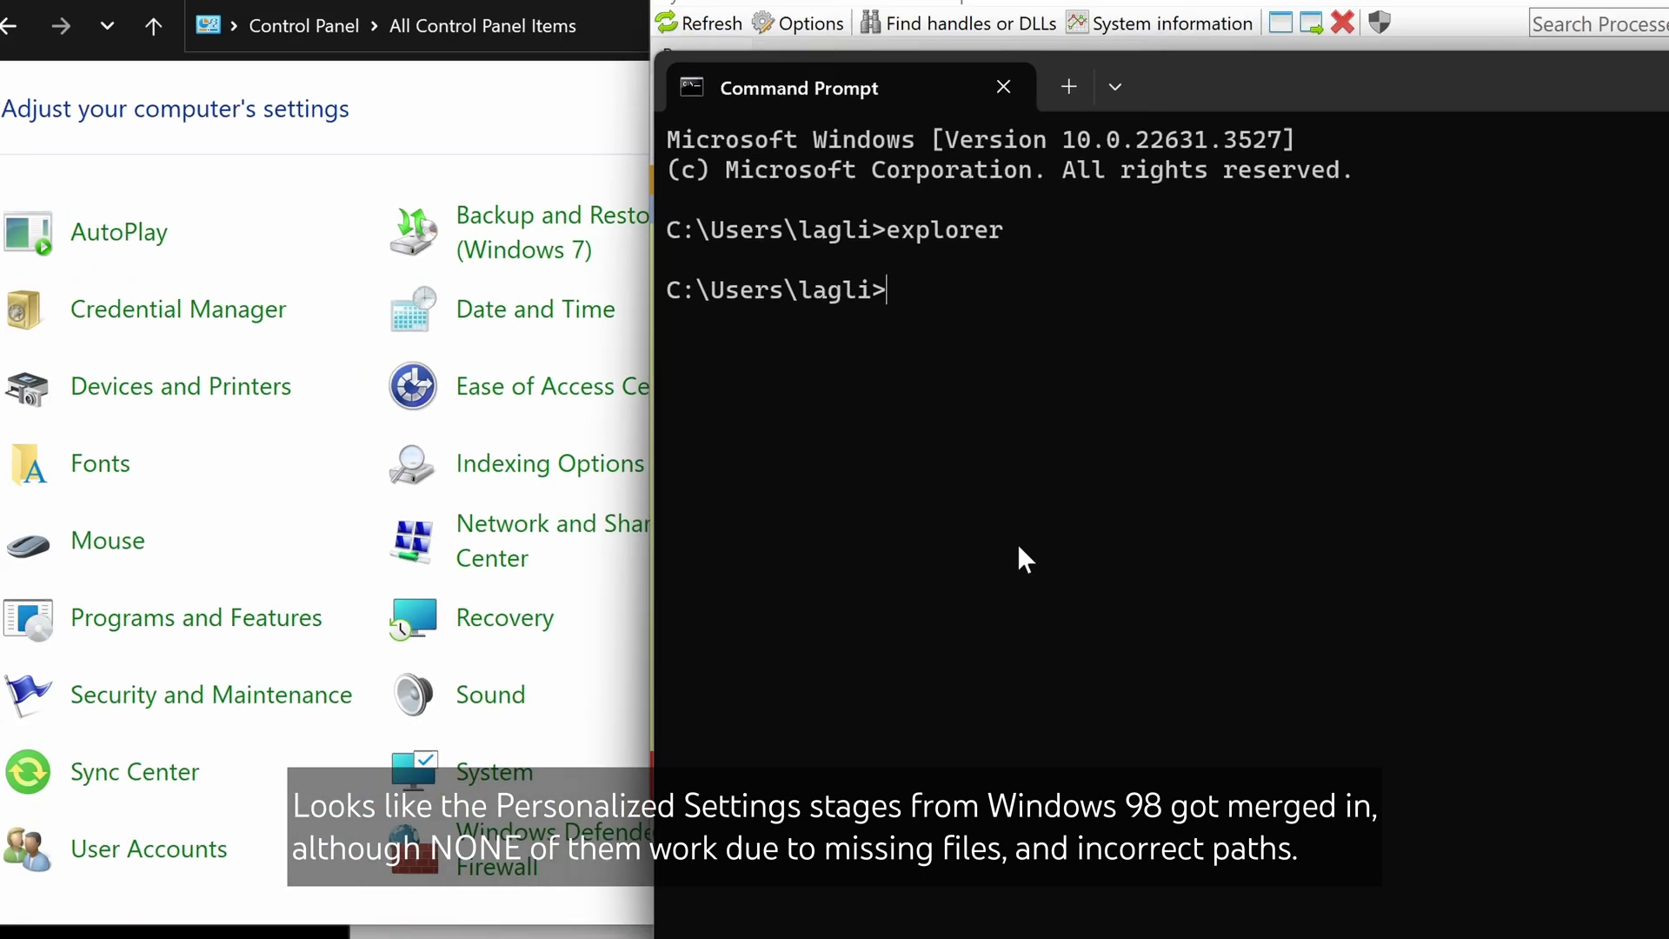
{"action": "key", "text": "Up"}
{"action": "key", "text": "Return"}
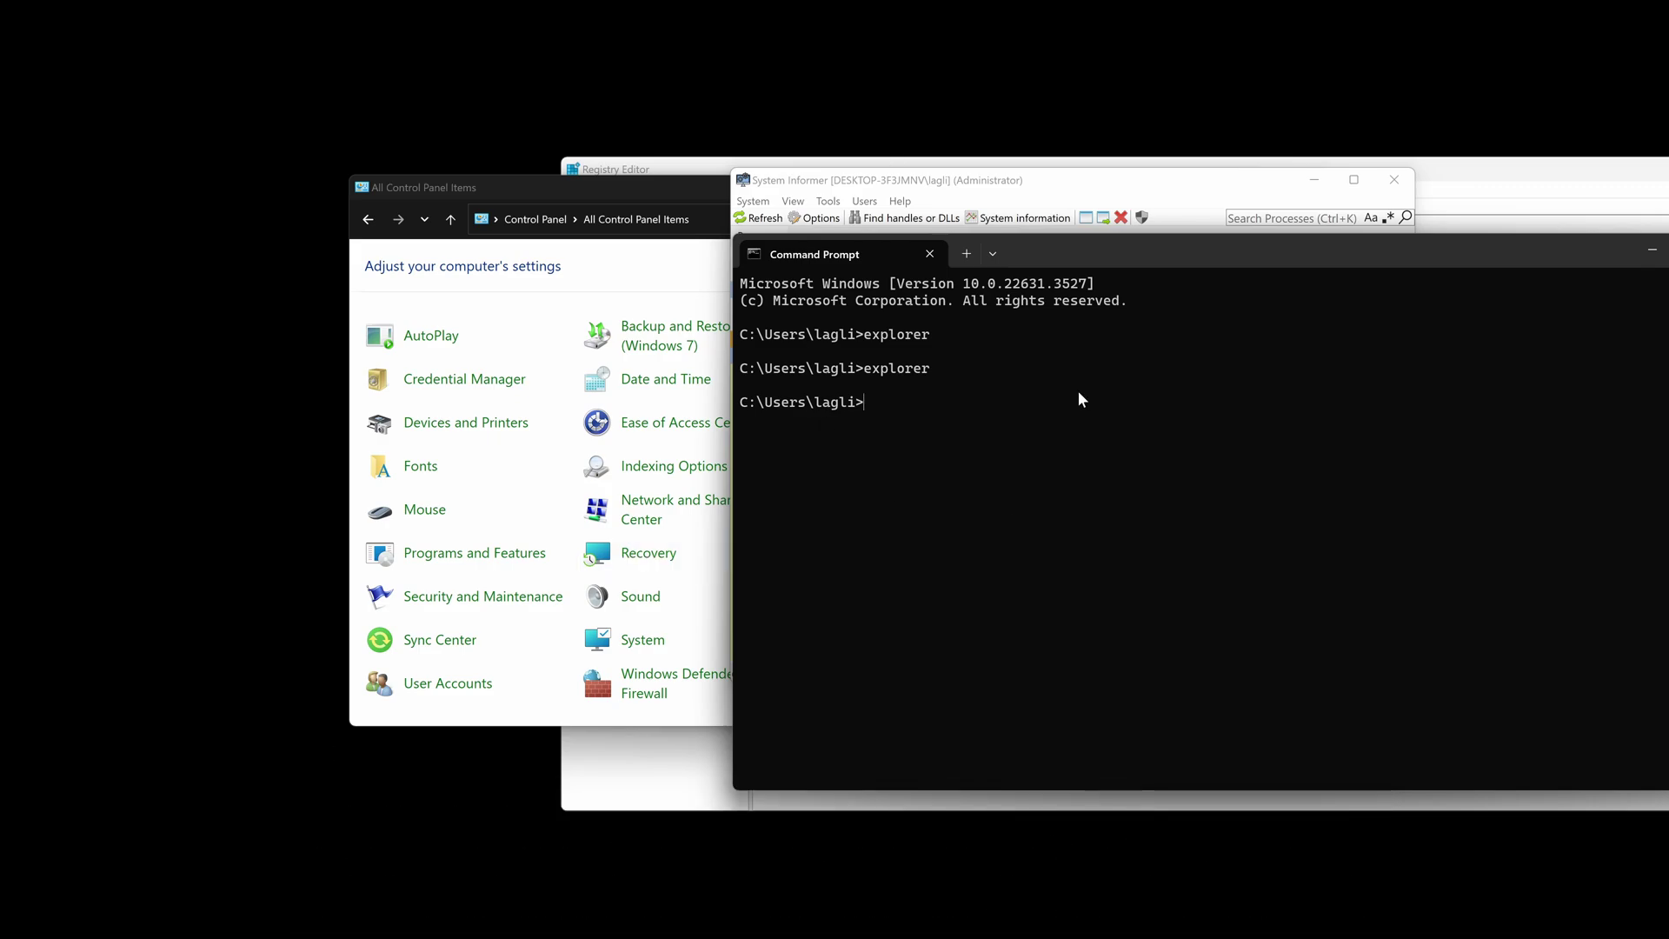
Step: Test locking, unlocking and signing out of the Windows 11 session from the security options screen
{"action": "key", "text": "ctrl+alt+Delete"}
{"action": "left_click", "coordinate": [795, 365]}
{"action": "left_click", "coordinate": [794, 372]}
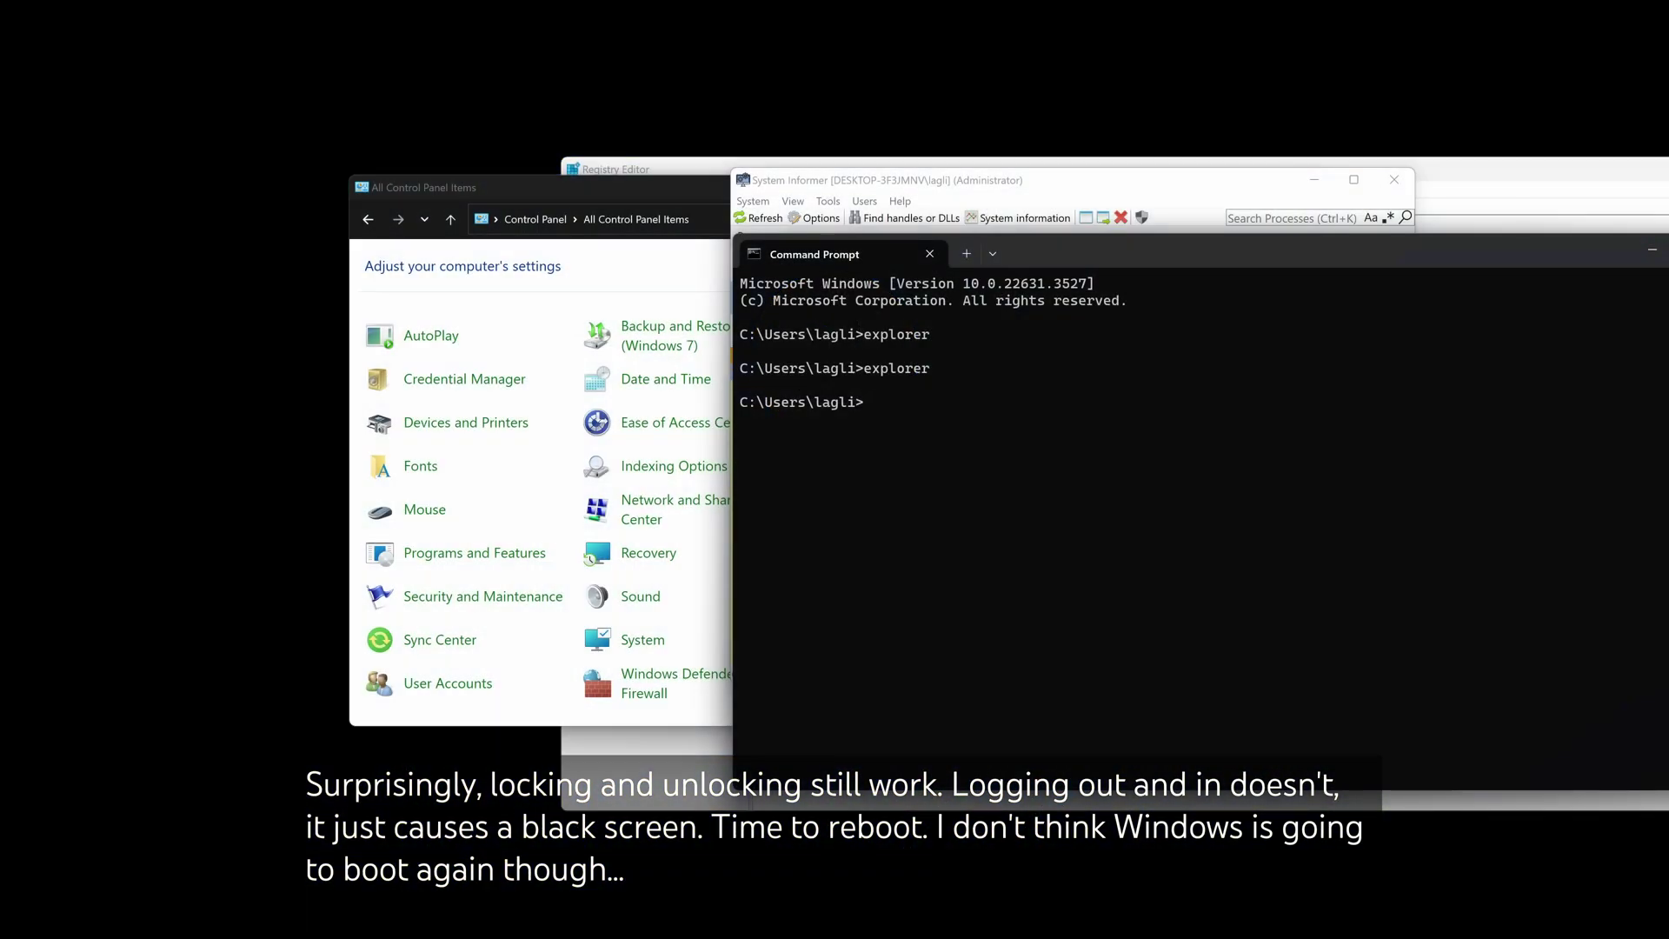
{"action": "key", "text": "alt+Tab"}
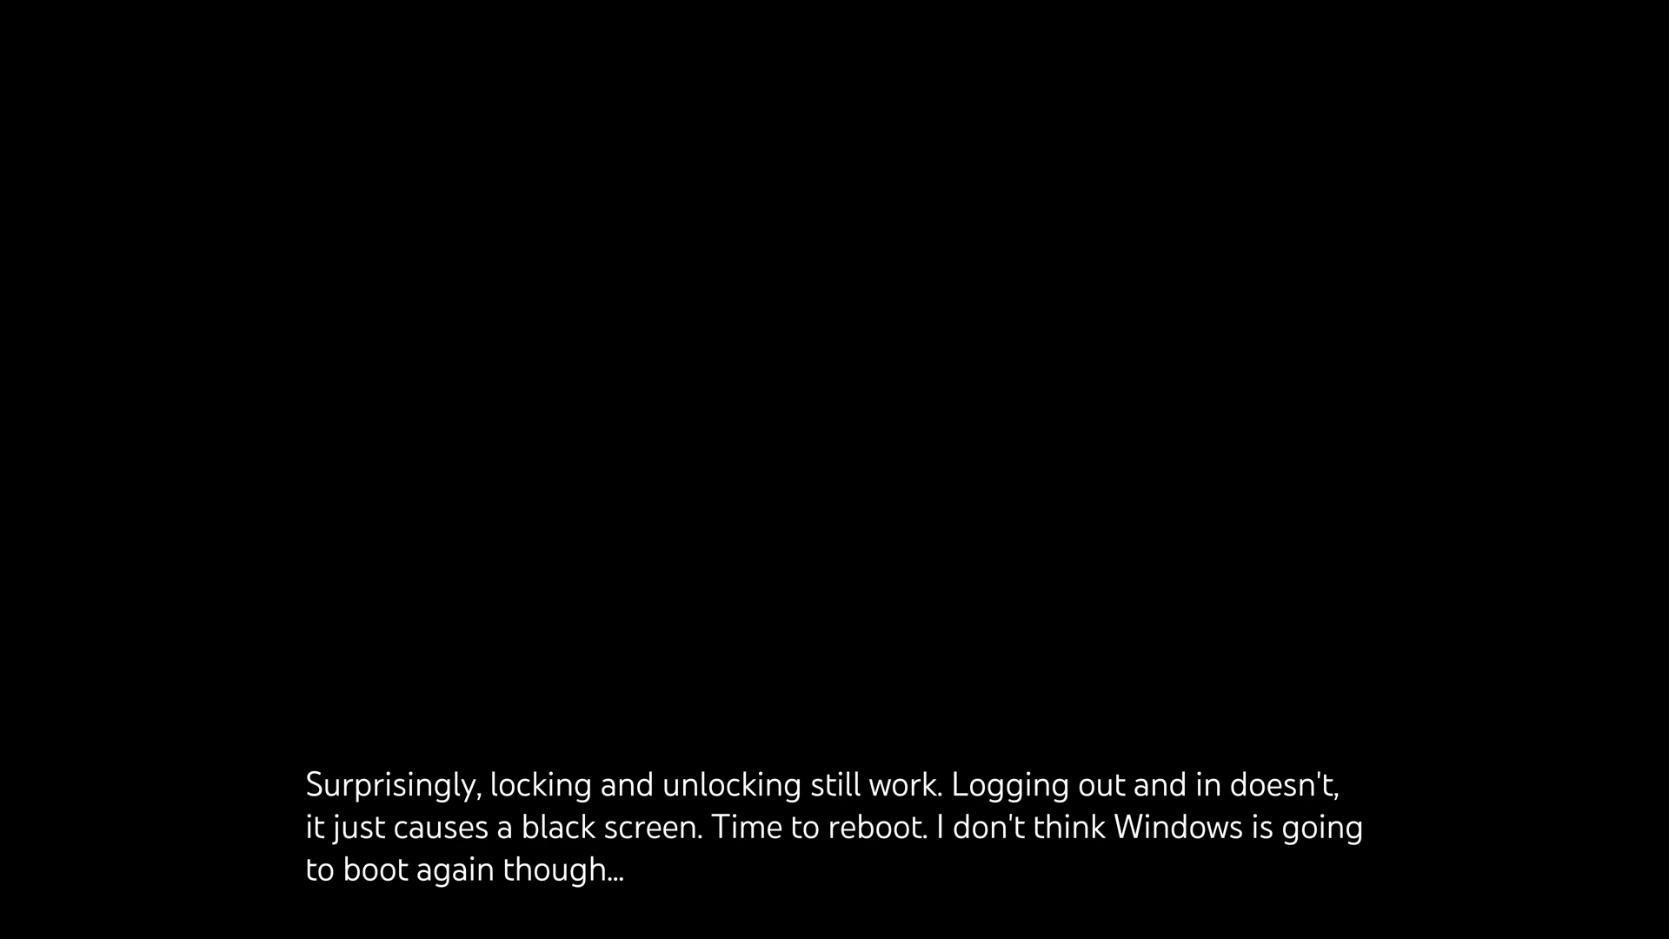
Step: Reset the Windows 11 virtual machine in VMware and toggle the full screen view
{"action": "left_click", "coordinate": [237, 9]}
{"action": "left_click", "coordinate": [496, 151]}
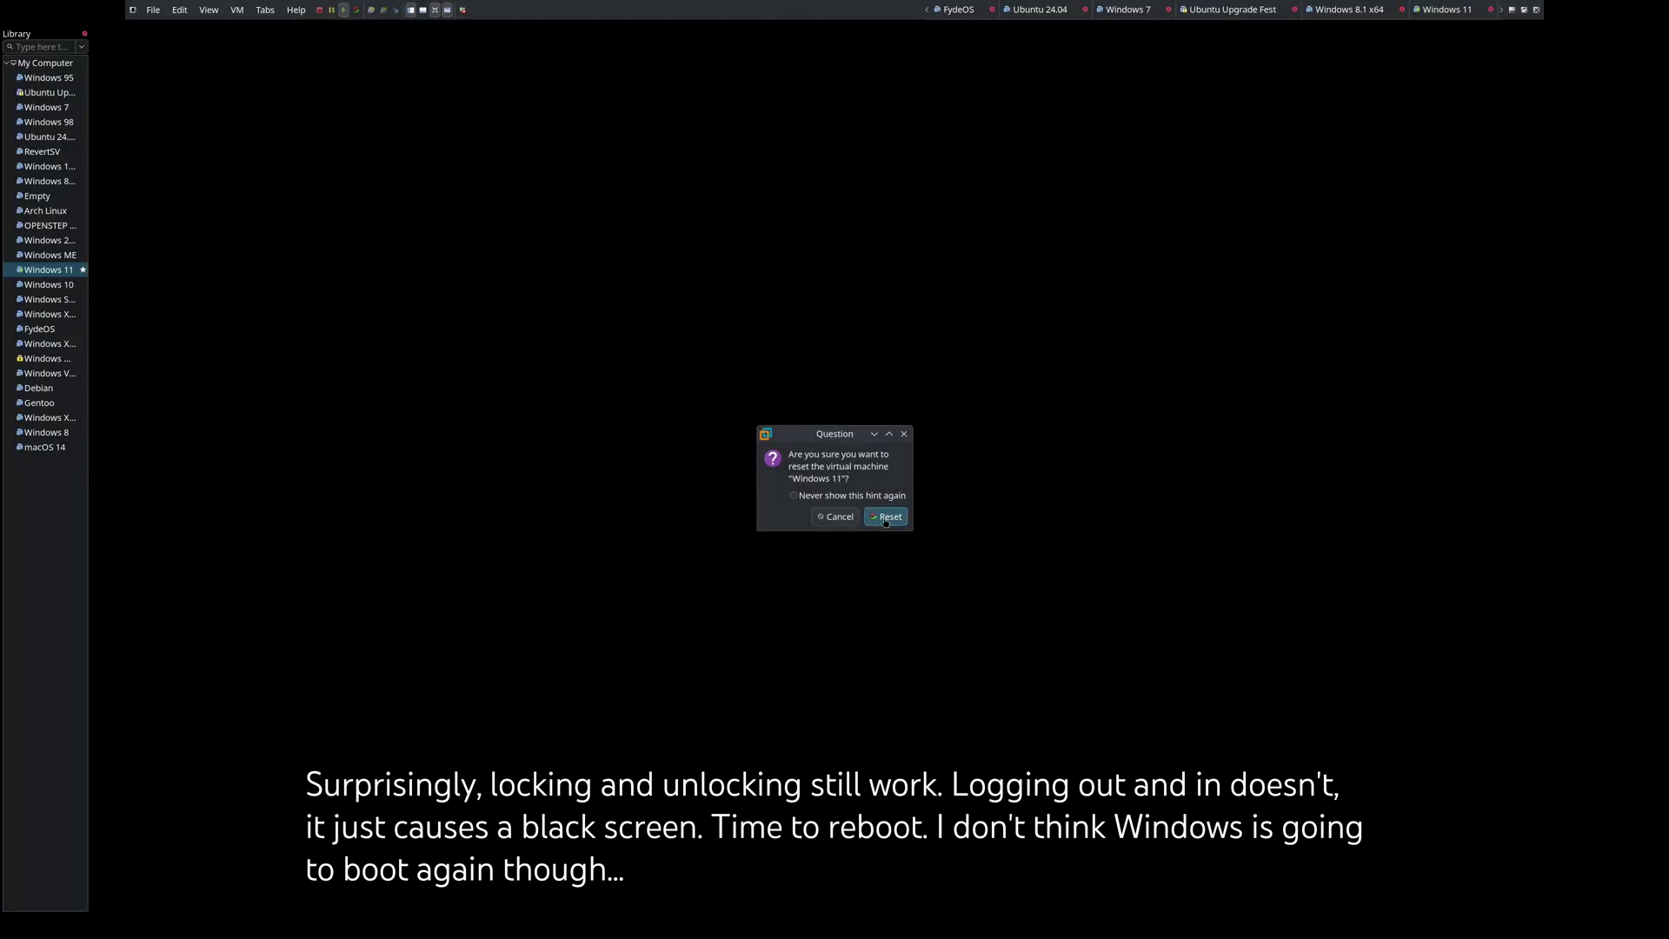
{"action": "left_click", "coordinate": [885, 516]}
{"action": "left_click", "coordinate": [209, 10]}
{"action": "left_click", "coordinate": [223, 35]}
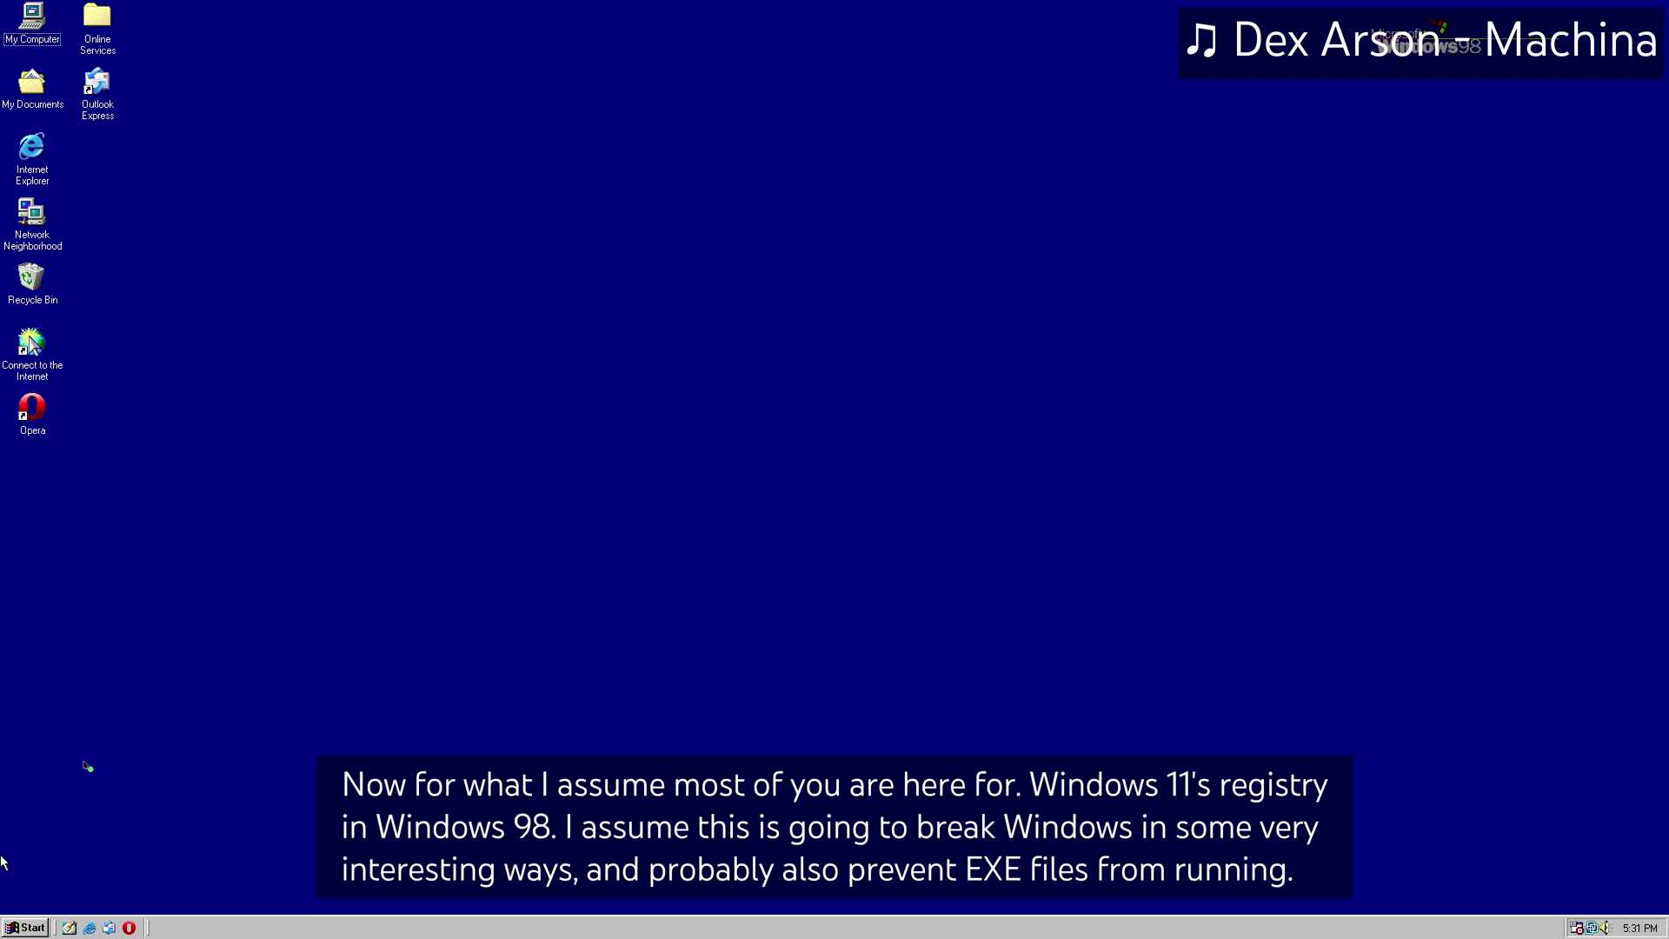
Step: Place the exported registry file 11 in the middle of the Windows 98 desktop and return to the full screen guest view
{"action": "left_click_drag", "start_coordinate": [1387, 615], "coordinate": [1013, 478]}
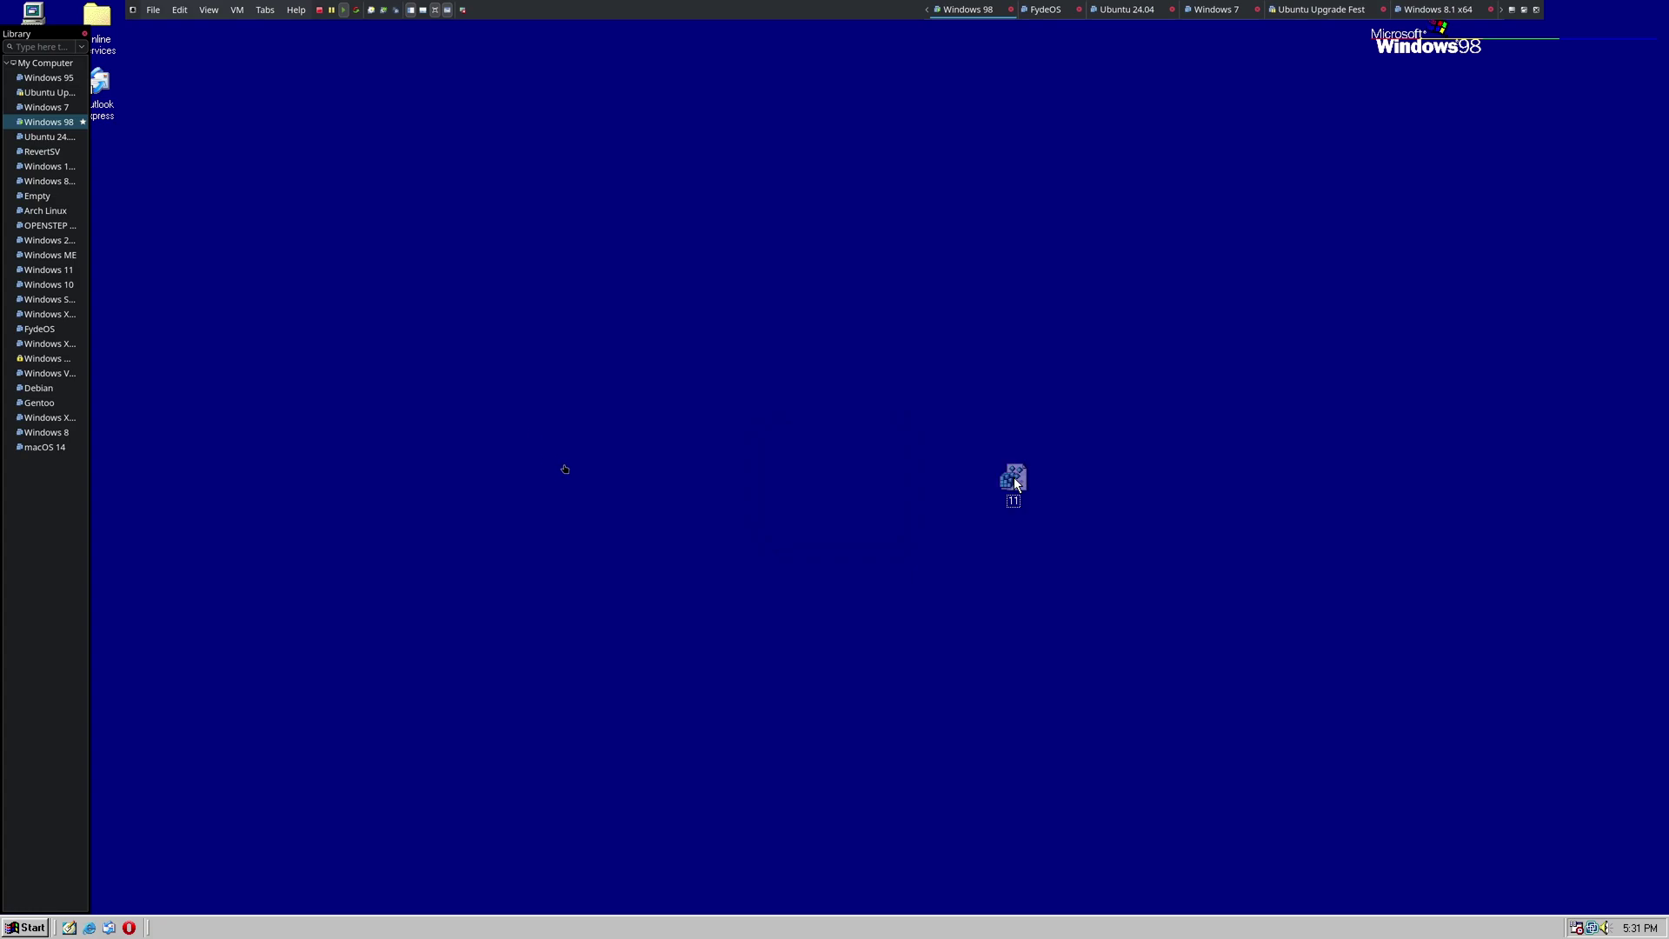
{"action": "left_click", "coordinate": [179, 10]}
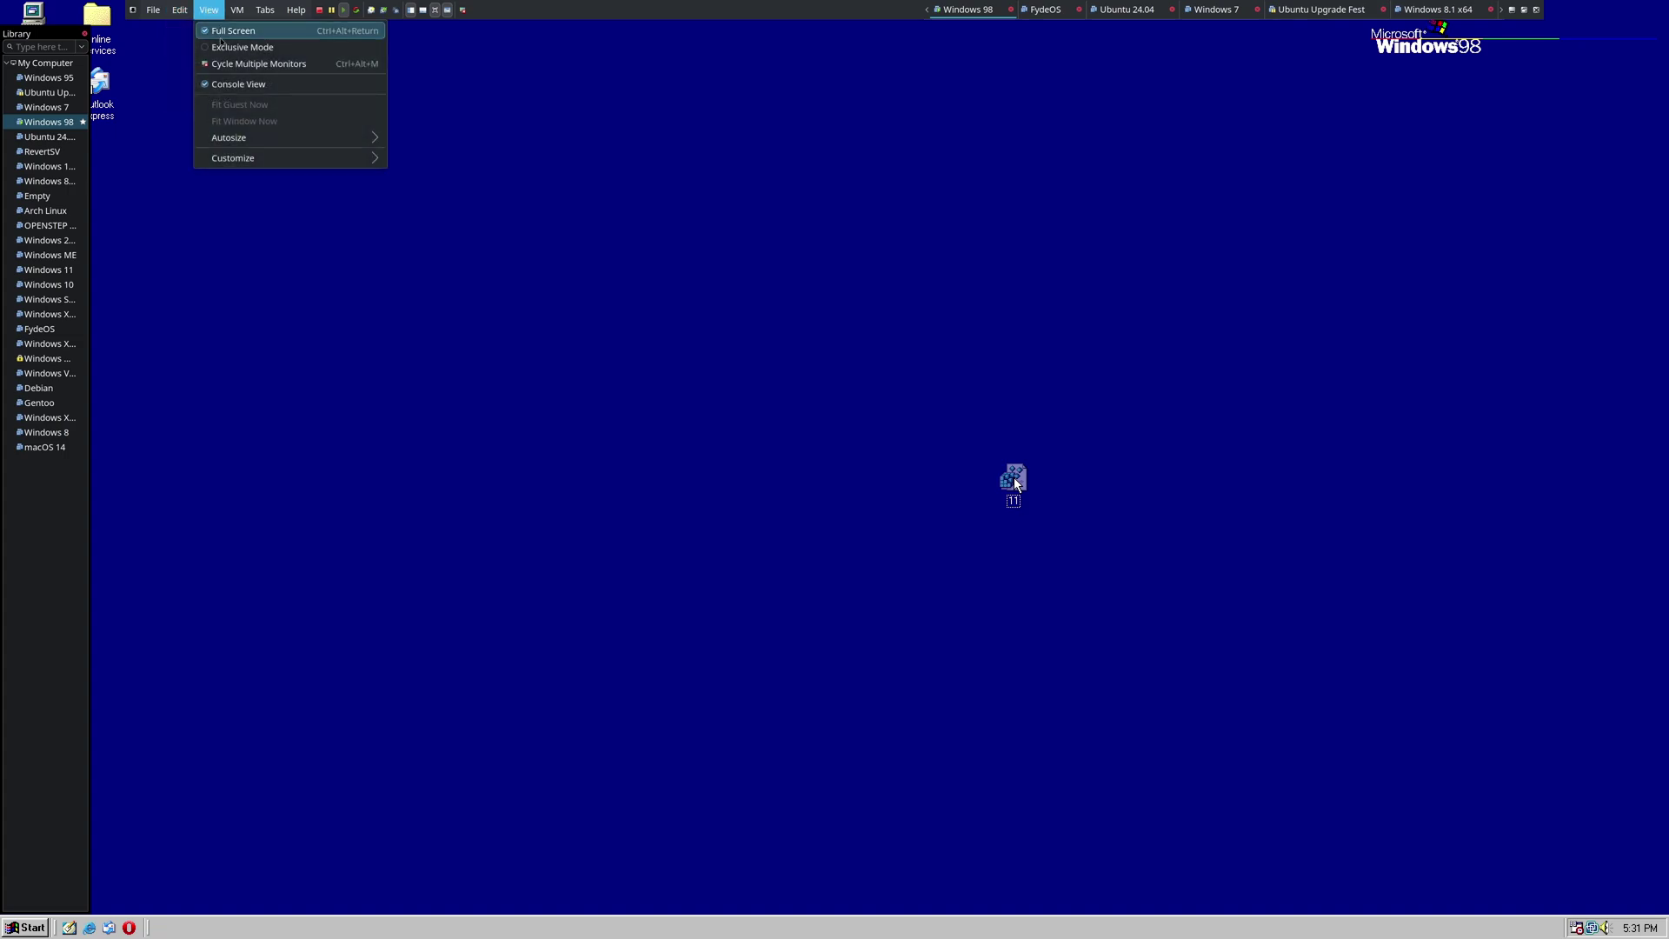
{"action": "left_click", "coordinate": [224, 108]}
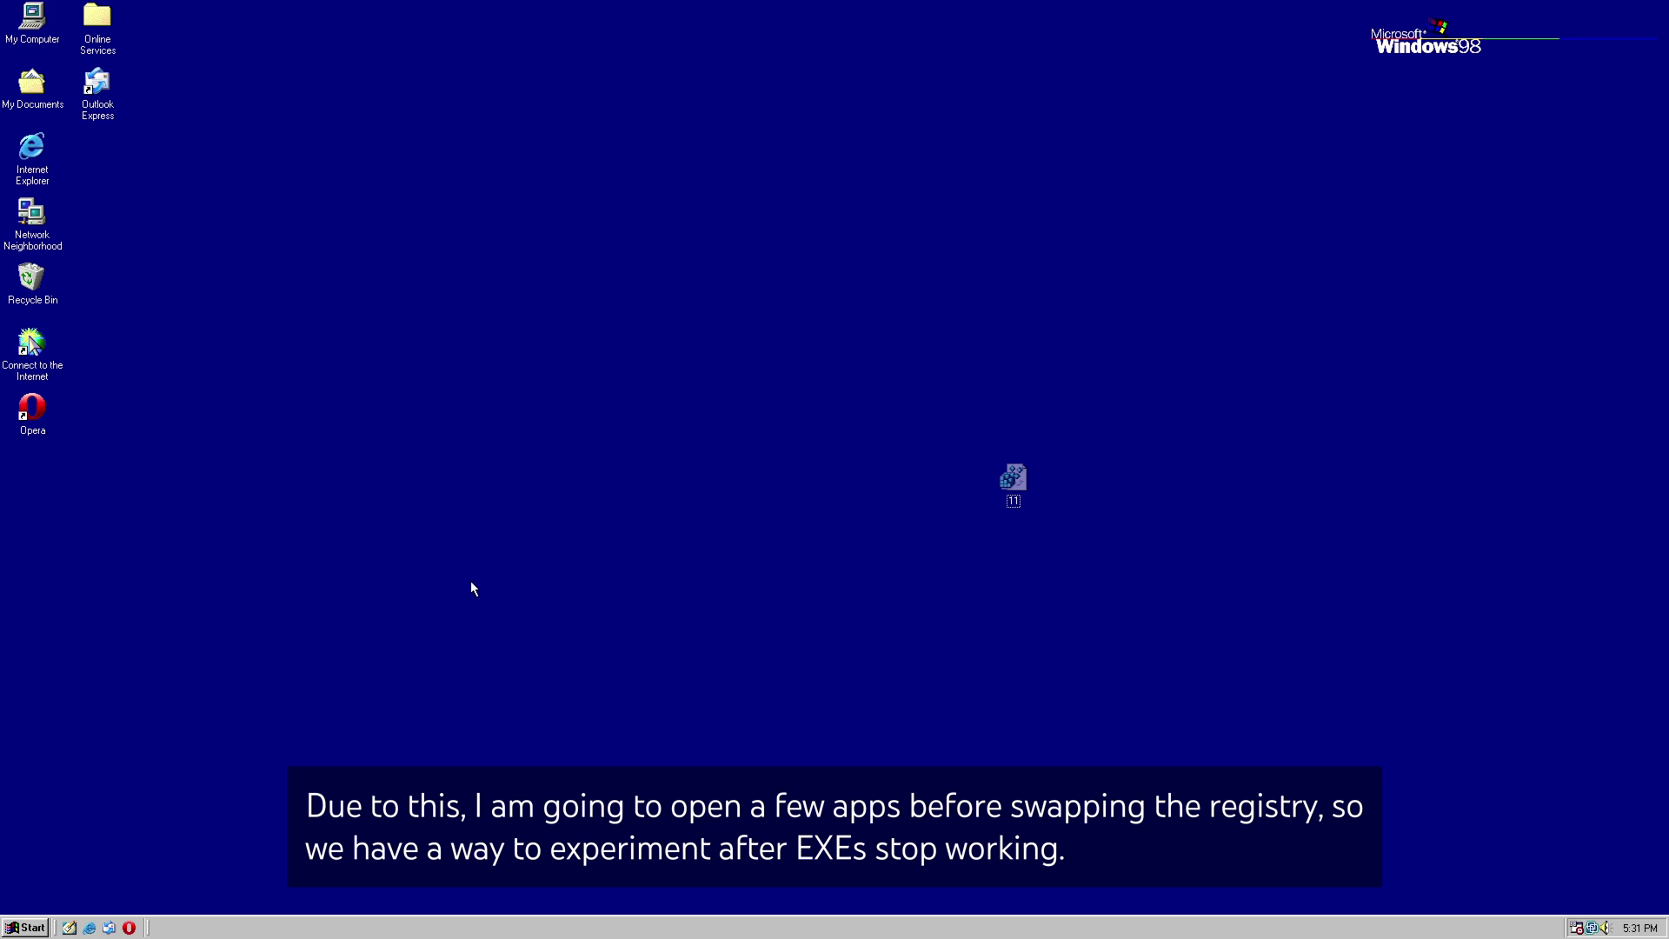
Step: Open an MS-DOS Prompt and move its window to the upper-right area of the desktop, above the 11 registry file
{"action": "left_click", "coordinate": [24, 928]}
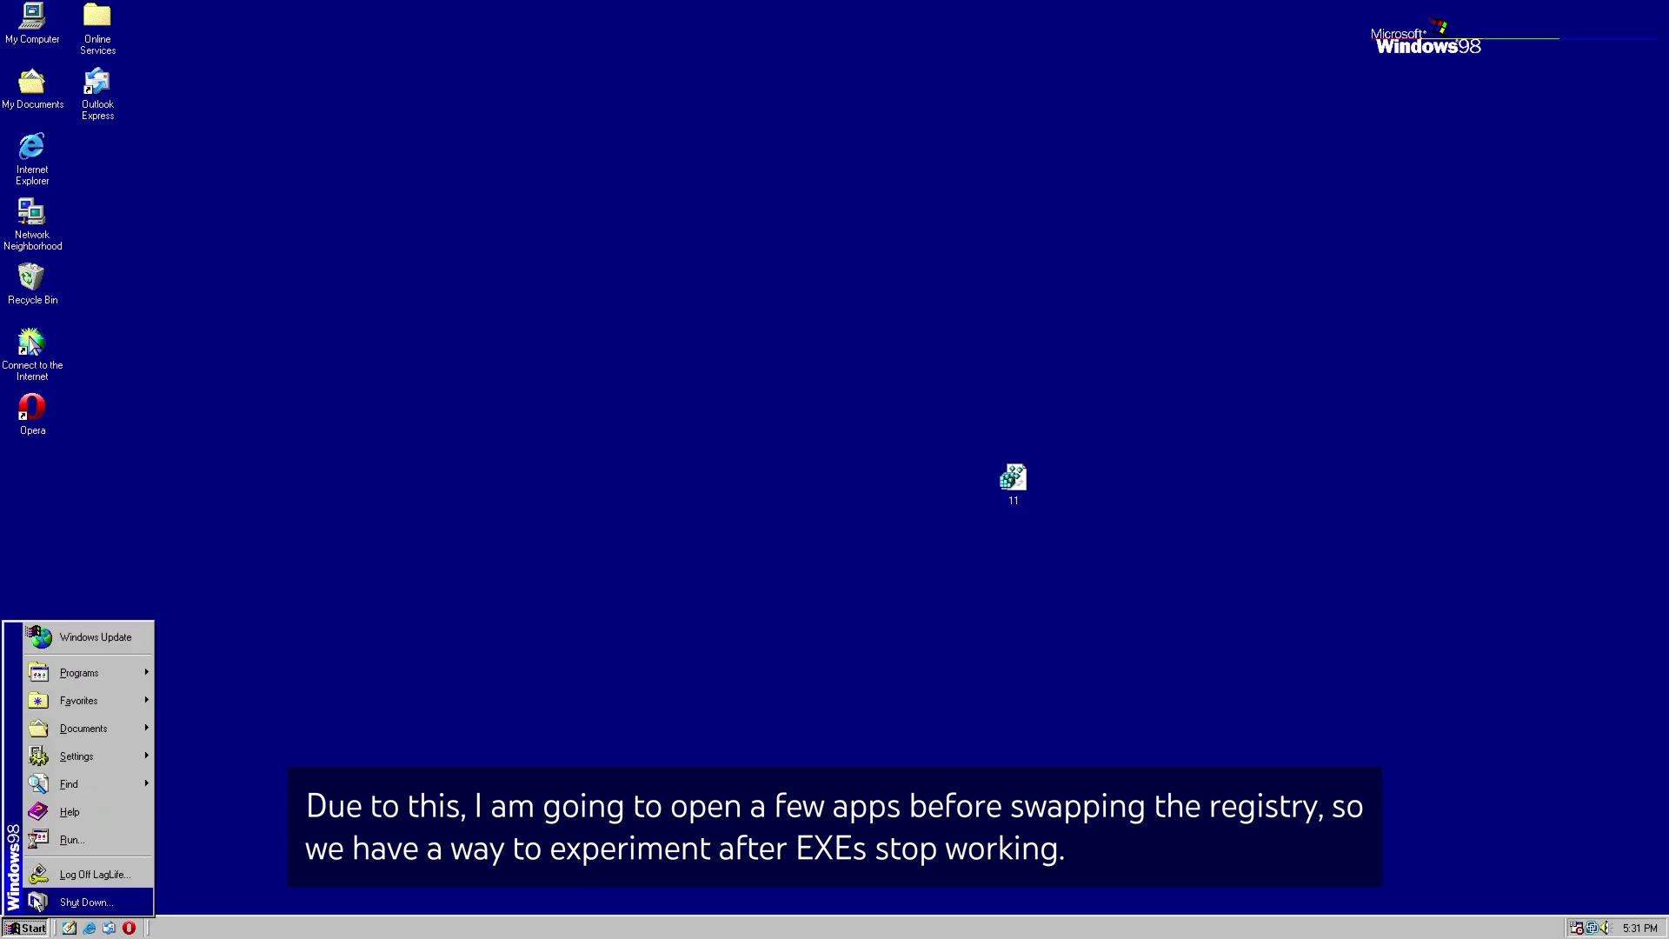
{"action": "mouse_move", "coordinate": [102, 687]}
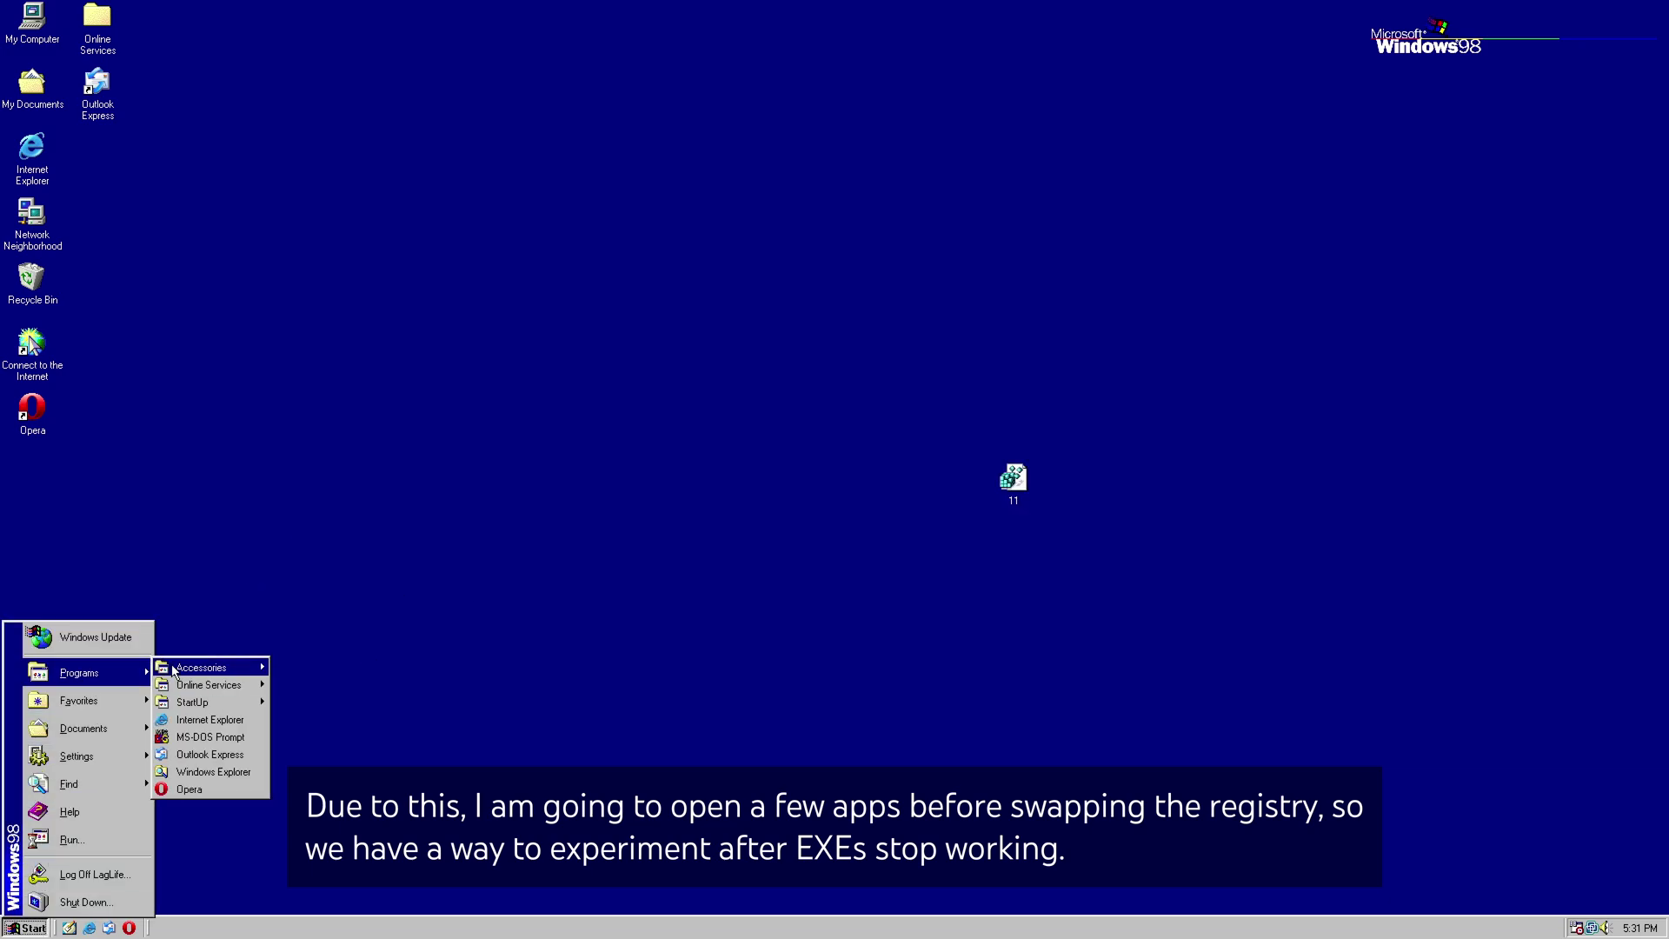
{"action": "left_click", "coordinate": [211, 737]}
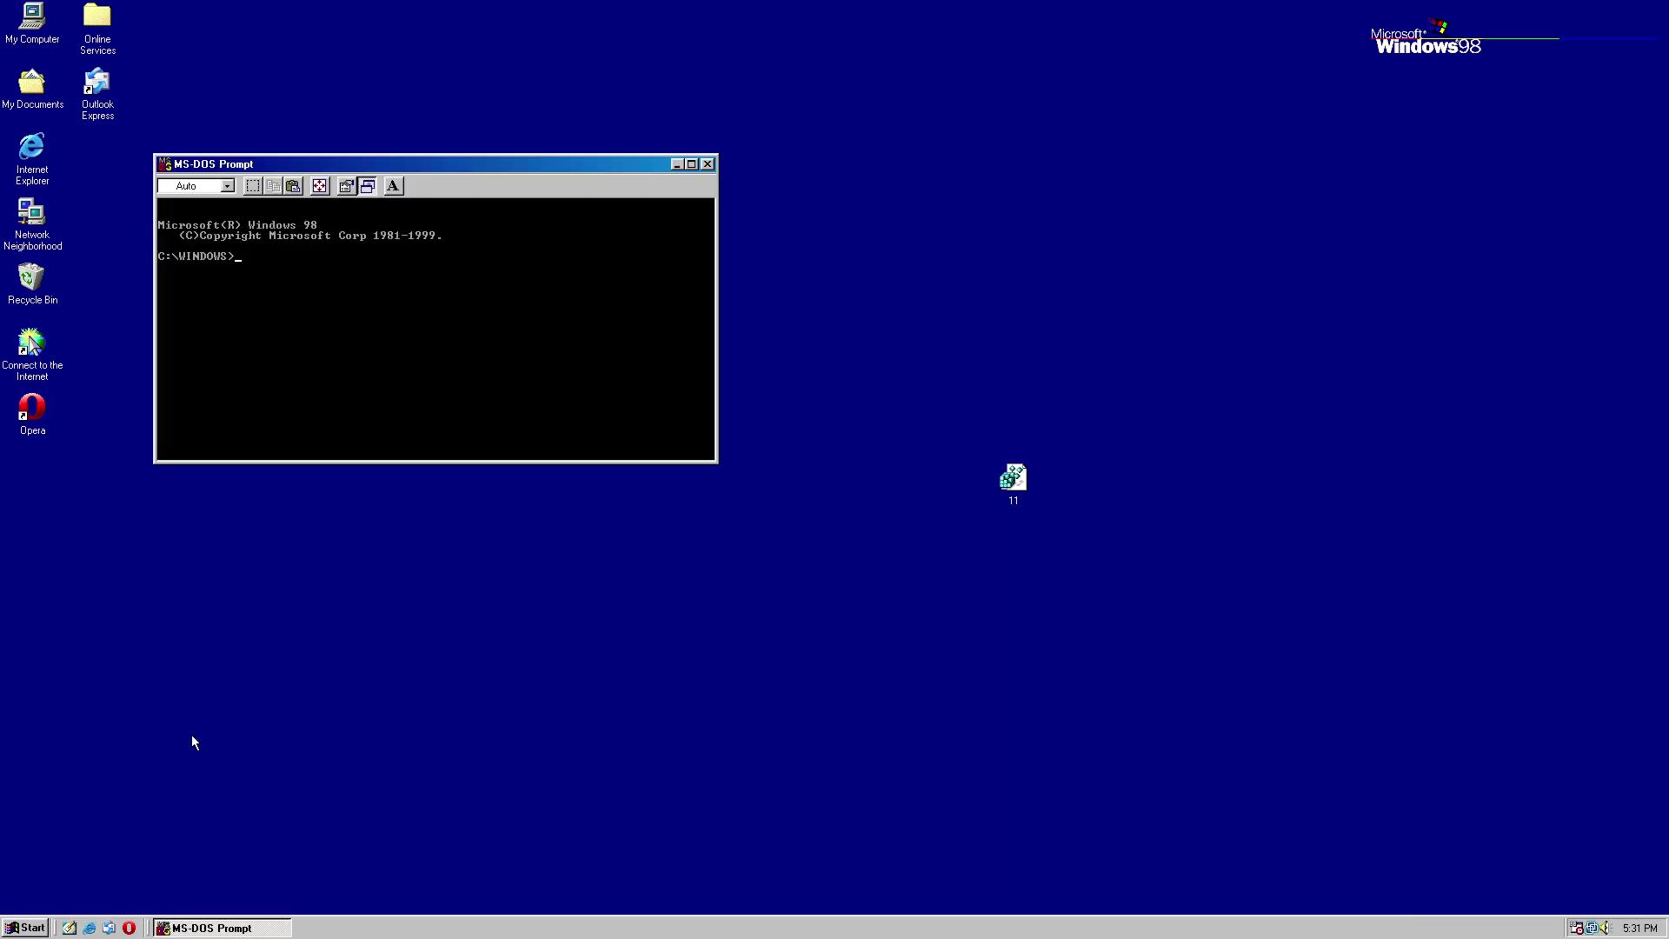
{"action": "left_click_drag", "start_coordinate": [301, 169], "coordinate": [1056, 71]}
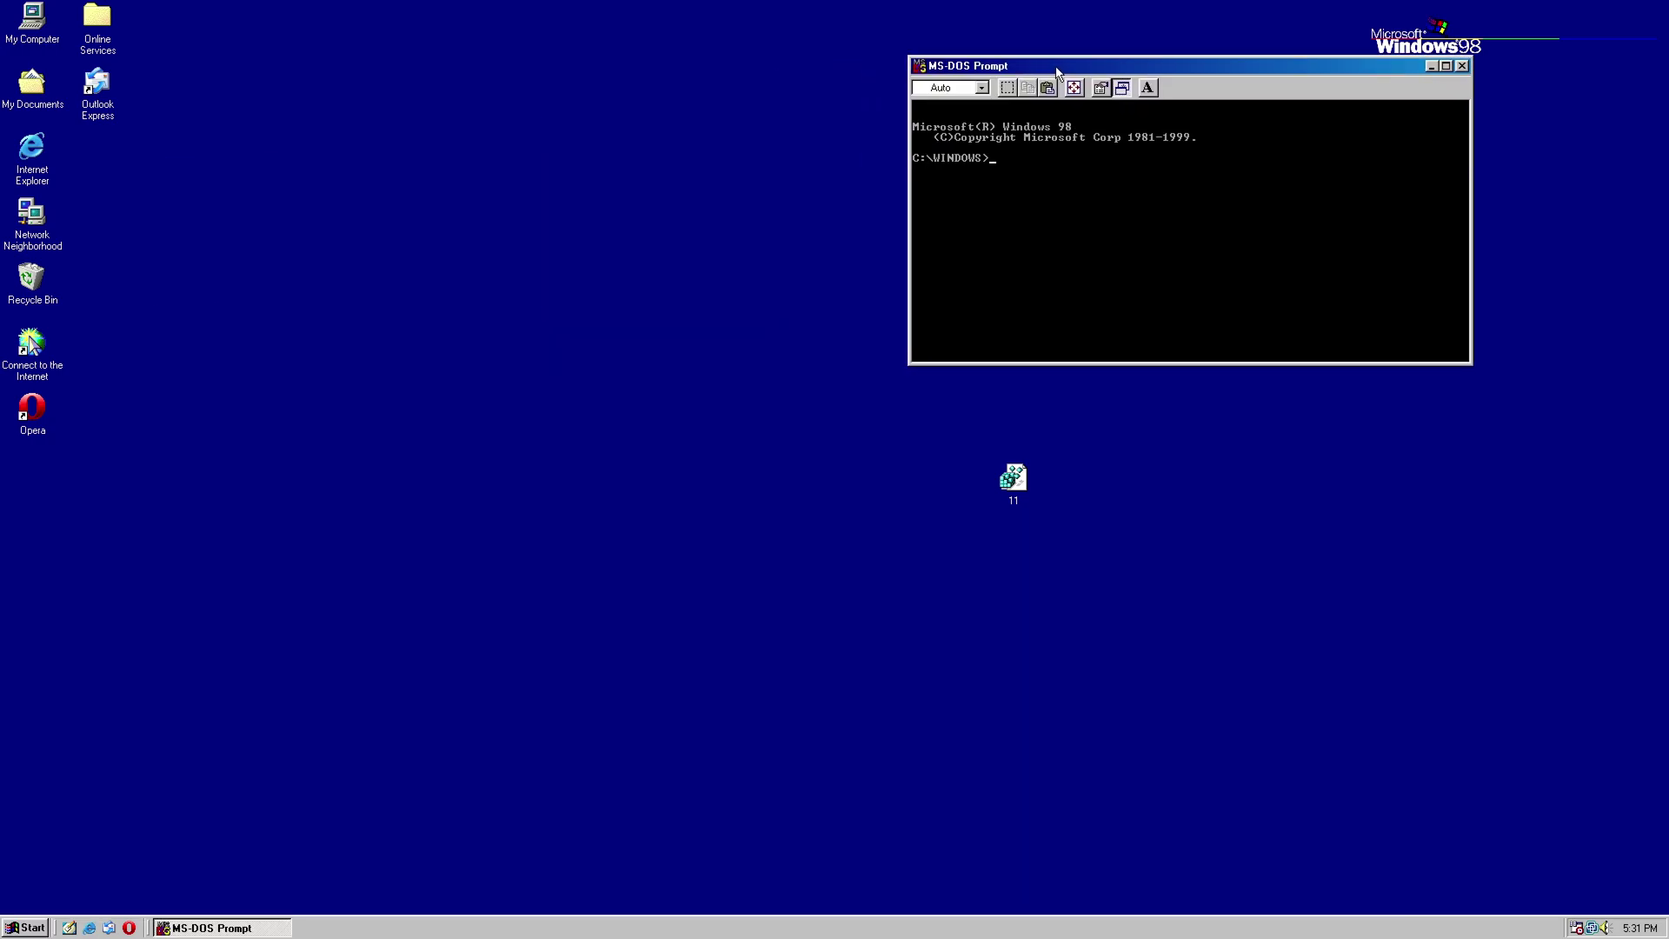
Step: Launch Internet Explorer, accept it as the default browser and shrink its window below the MS-DOS Prompt
{"action": "left_click", "coordinate": [39, 918]}
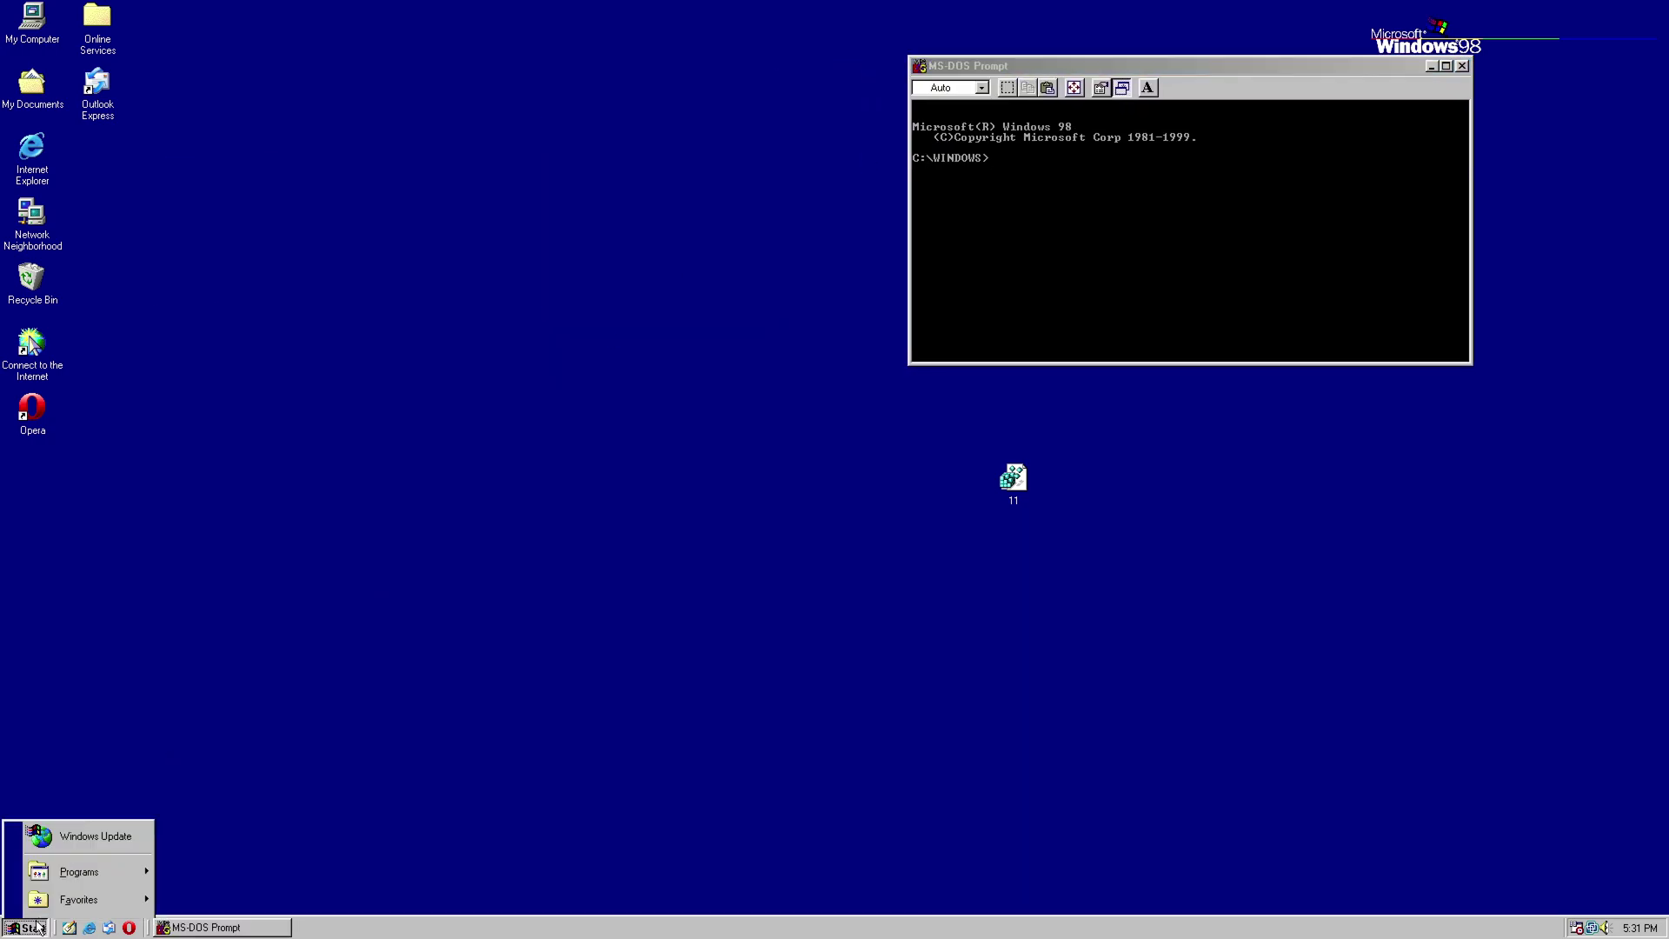
{"action": "mouse_move", "coordinate": [87, 673]}
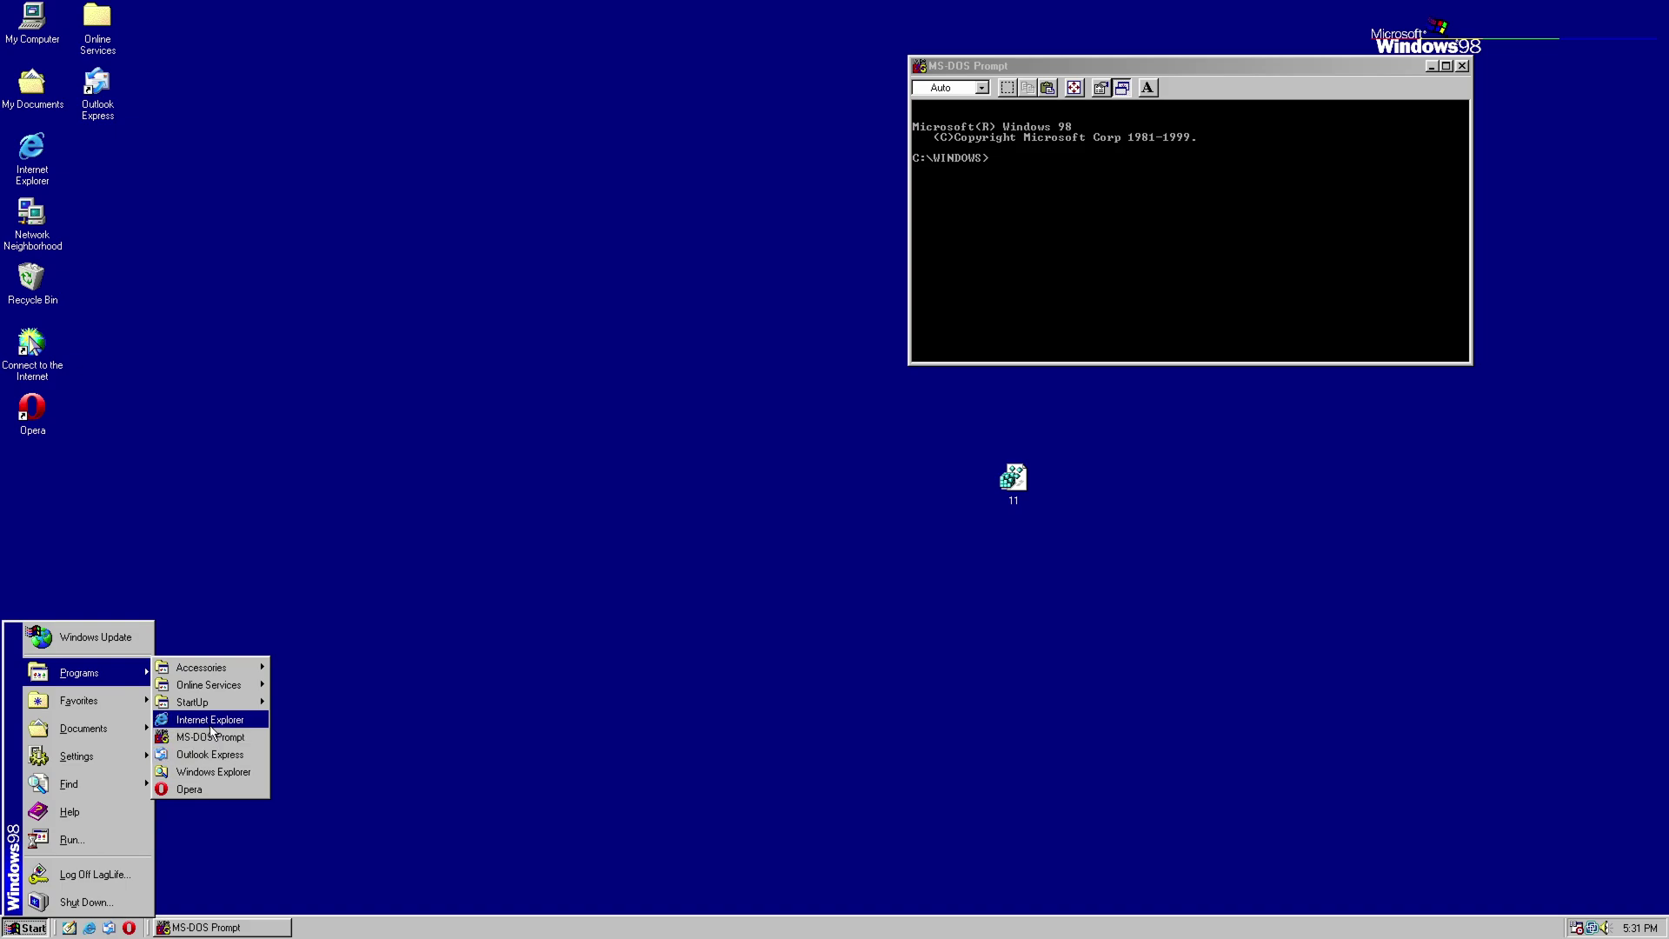
{"action": "left_click", "coordinate": [209, 722]}
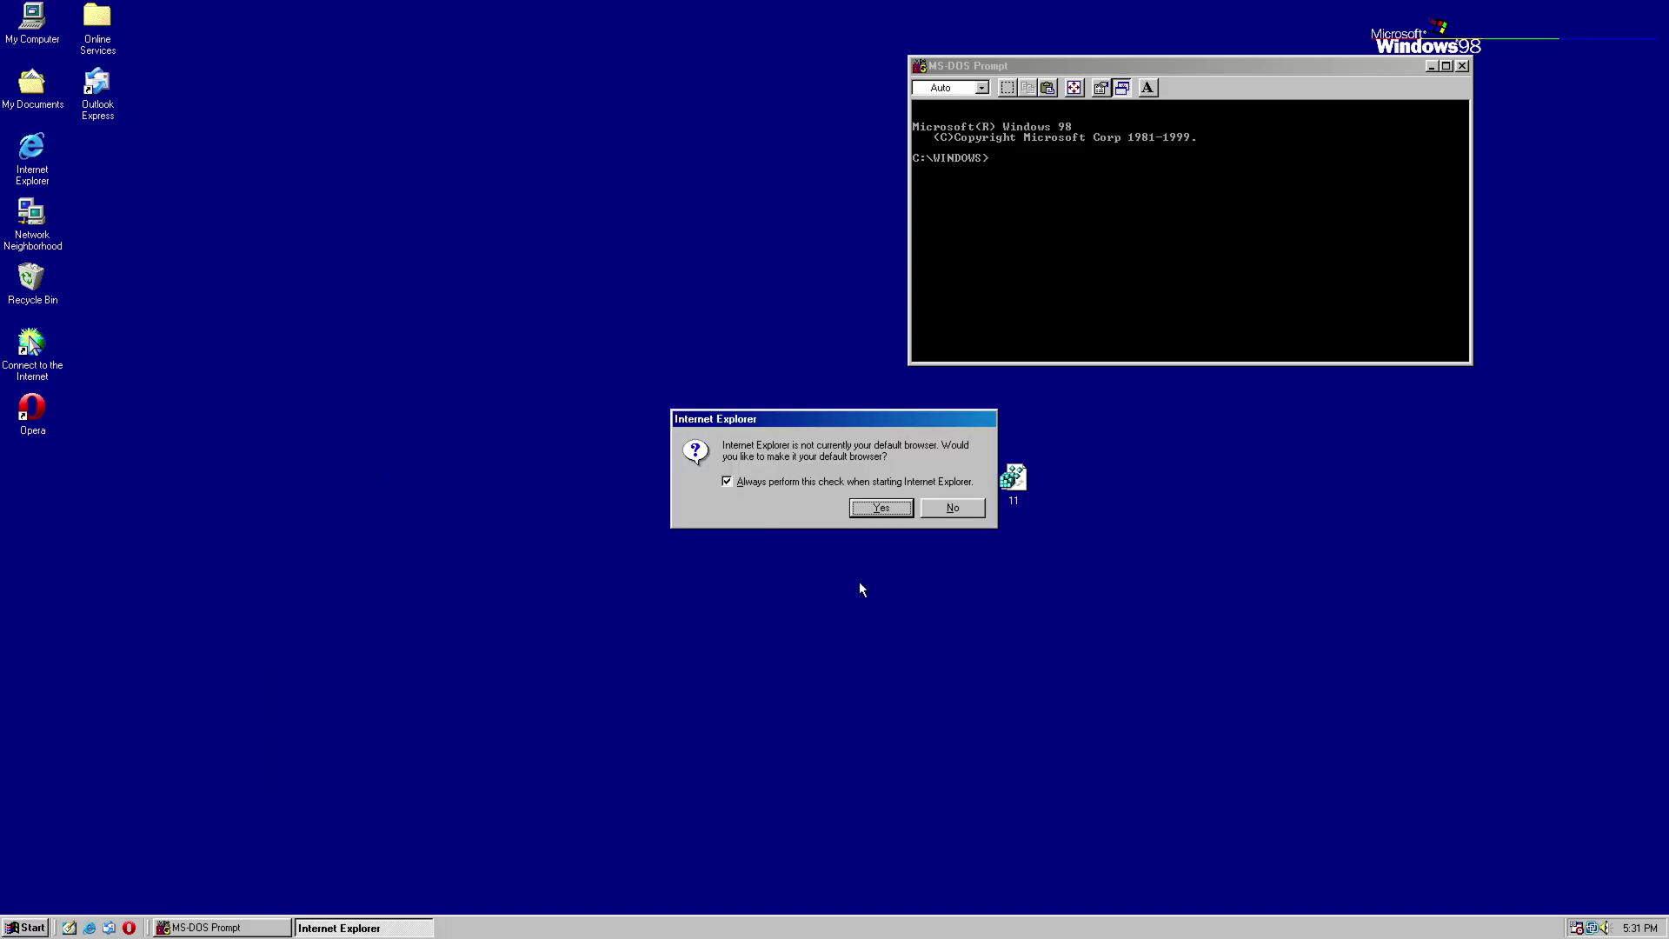
{"action": "left_click", "coordinate": [881, 508]}
{"action": "left_click", "coordinate": [866, 513]}
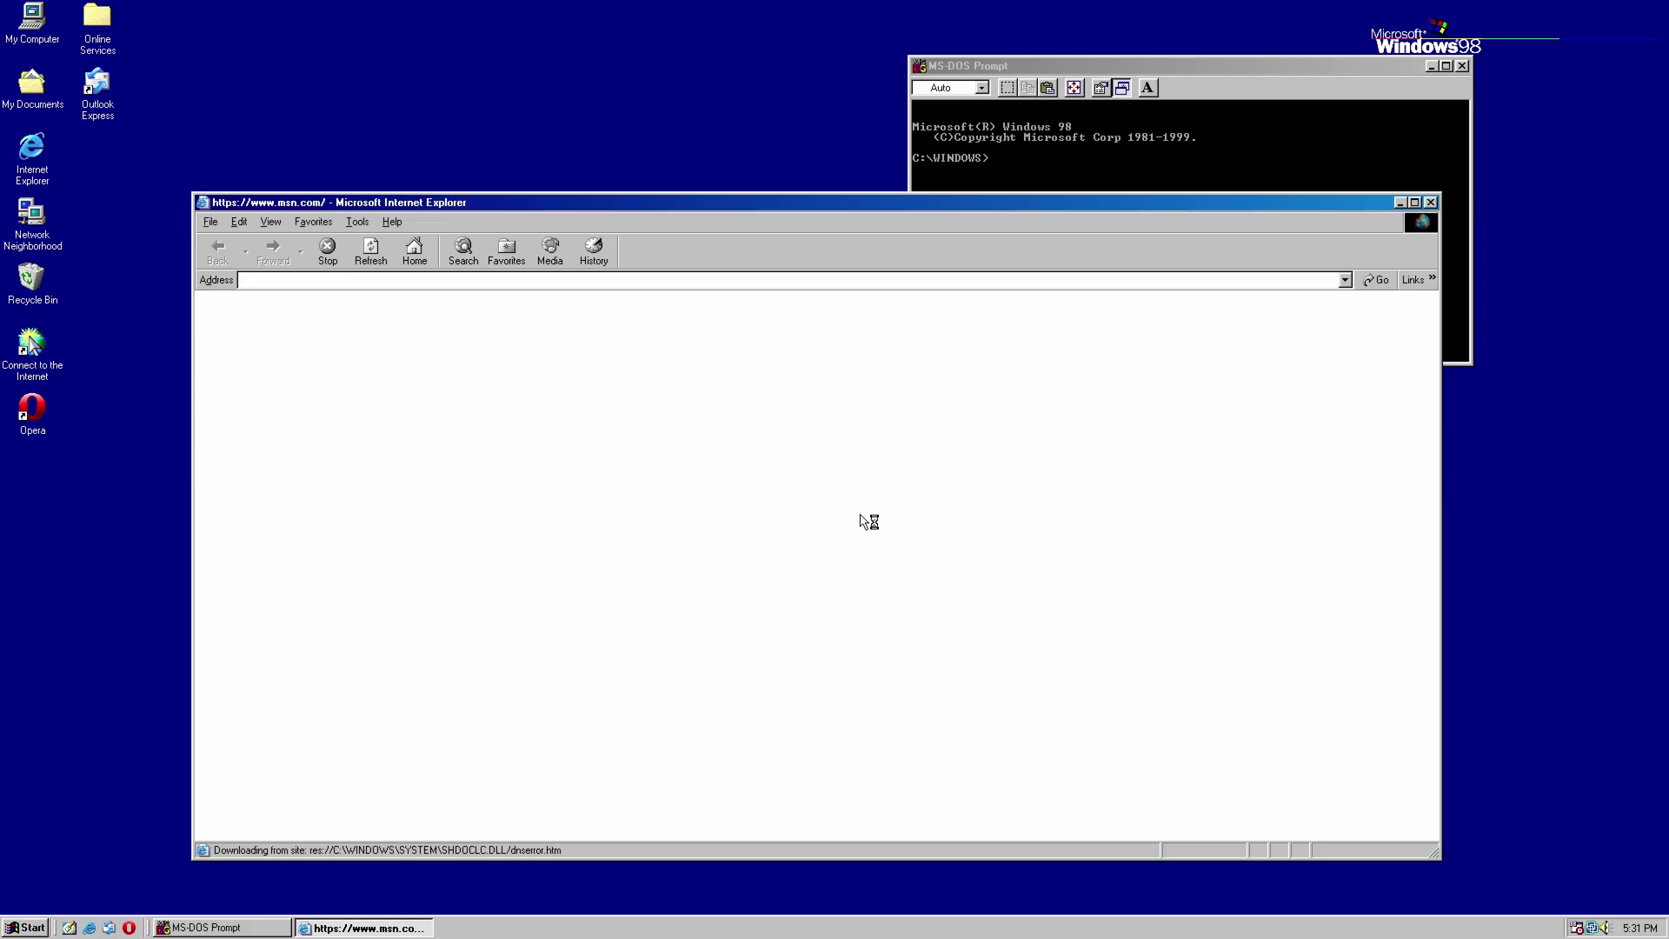
{"action": "left_click_drag", "start_coordinate": [212, 205], "coordinate": [902, 424]}
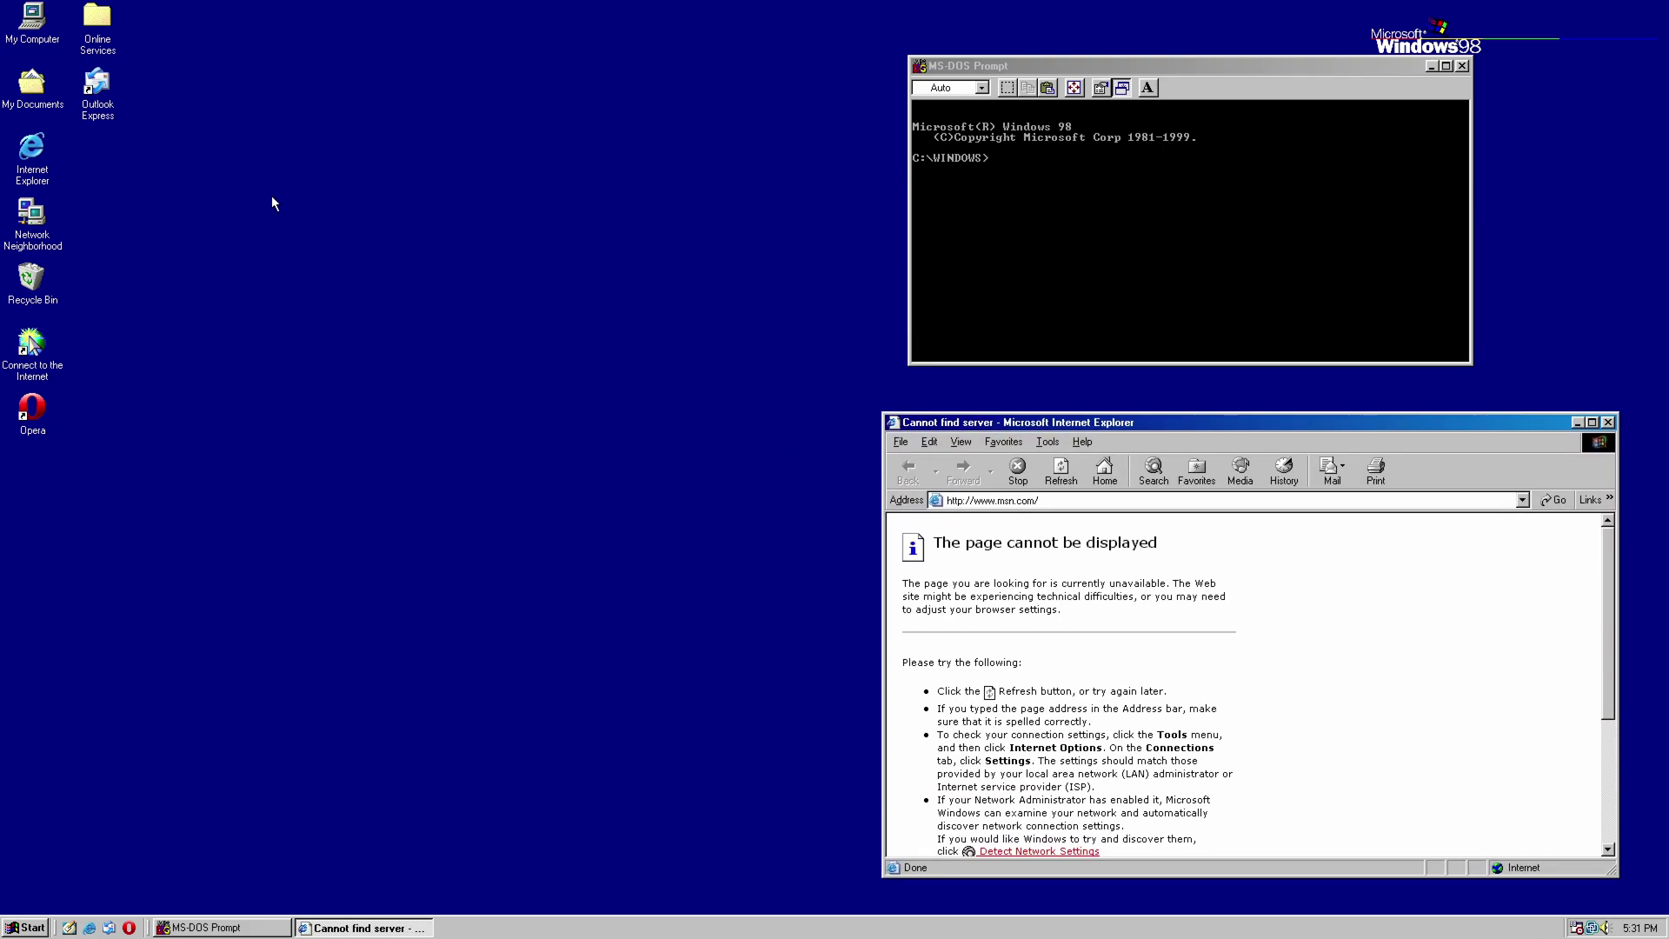
Step: Open My Computer beside the MS-DOS Prompt and move Internet Explorer below it, leaving the 11 registry file uncovered
{"action": "double_click", "coordinate": [32, 17]}
{"action": "left_click_drag", "start_coordinate": [113, 30], "coordinate": [487, 62]}
{"action": "left_click_drag", "start_coordinate": [993, 425], "coordinate": [228, 427]}
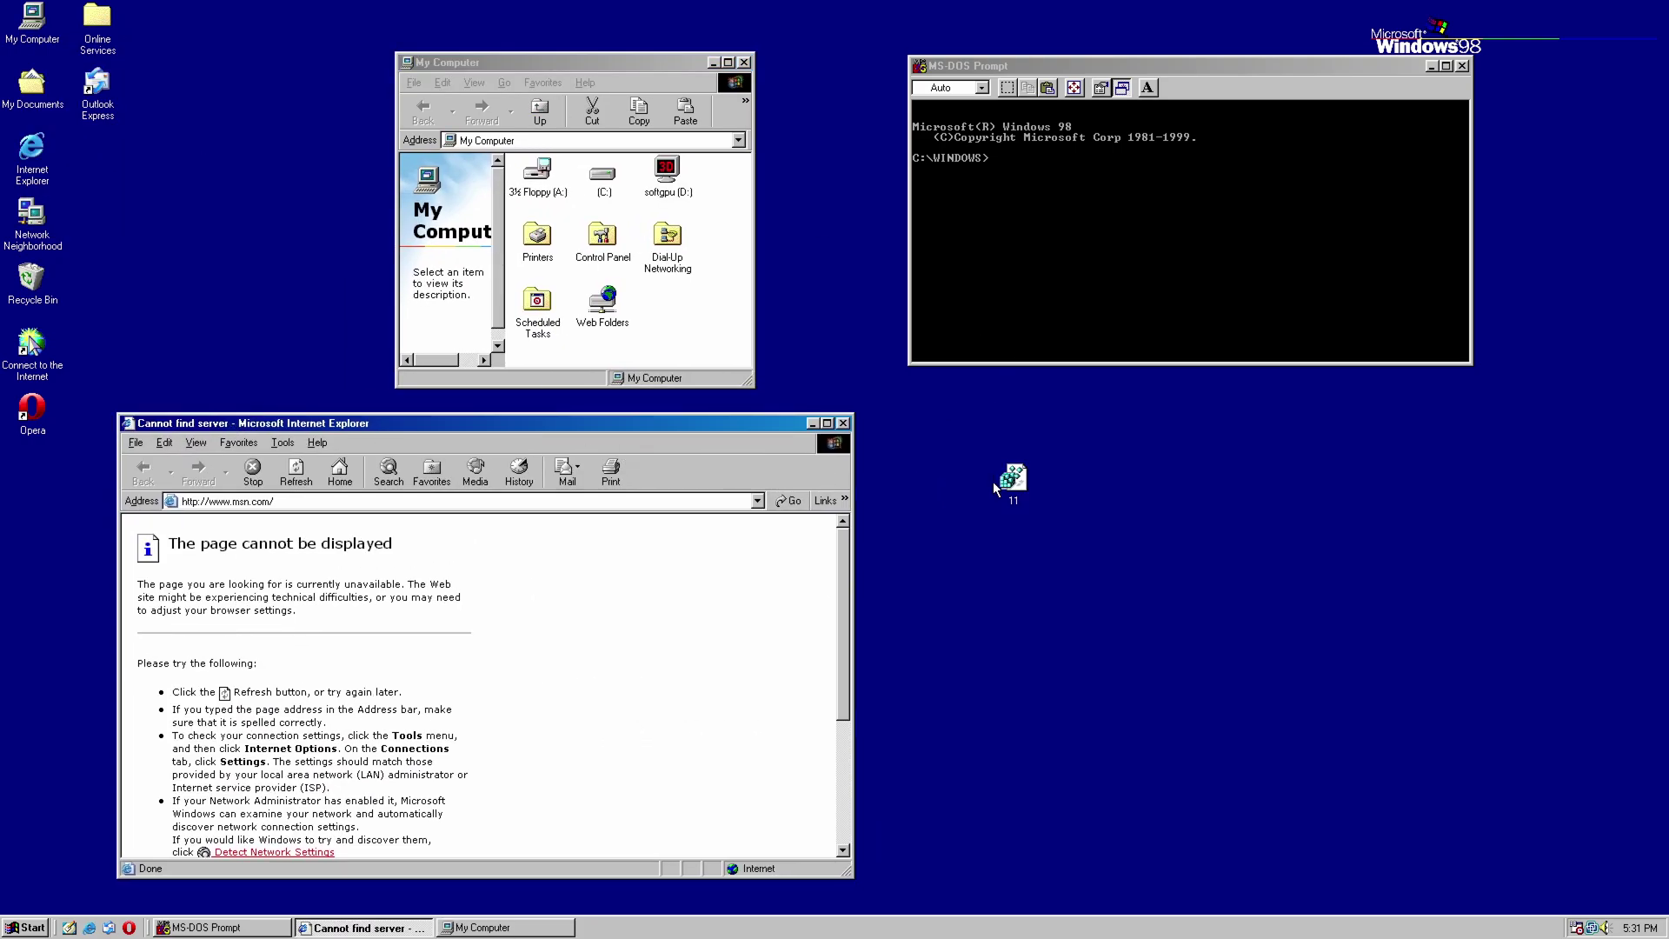
{"action": "left_click", "coordinate": [992, 481]}
Step: Run regedit to open the Registry Editor
{"action": "left_click", "coordinate": [39, 927]}
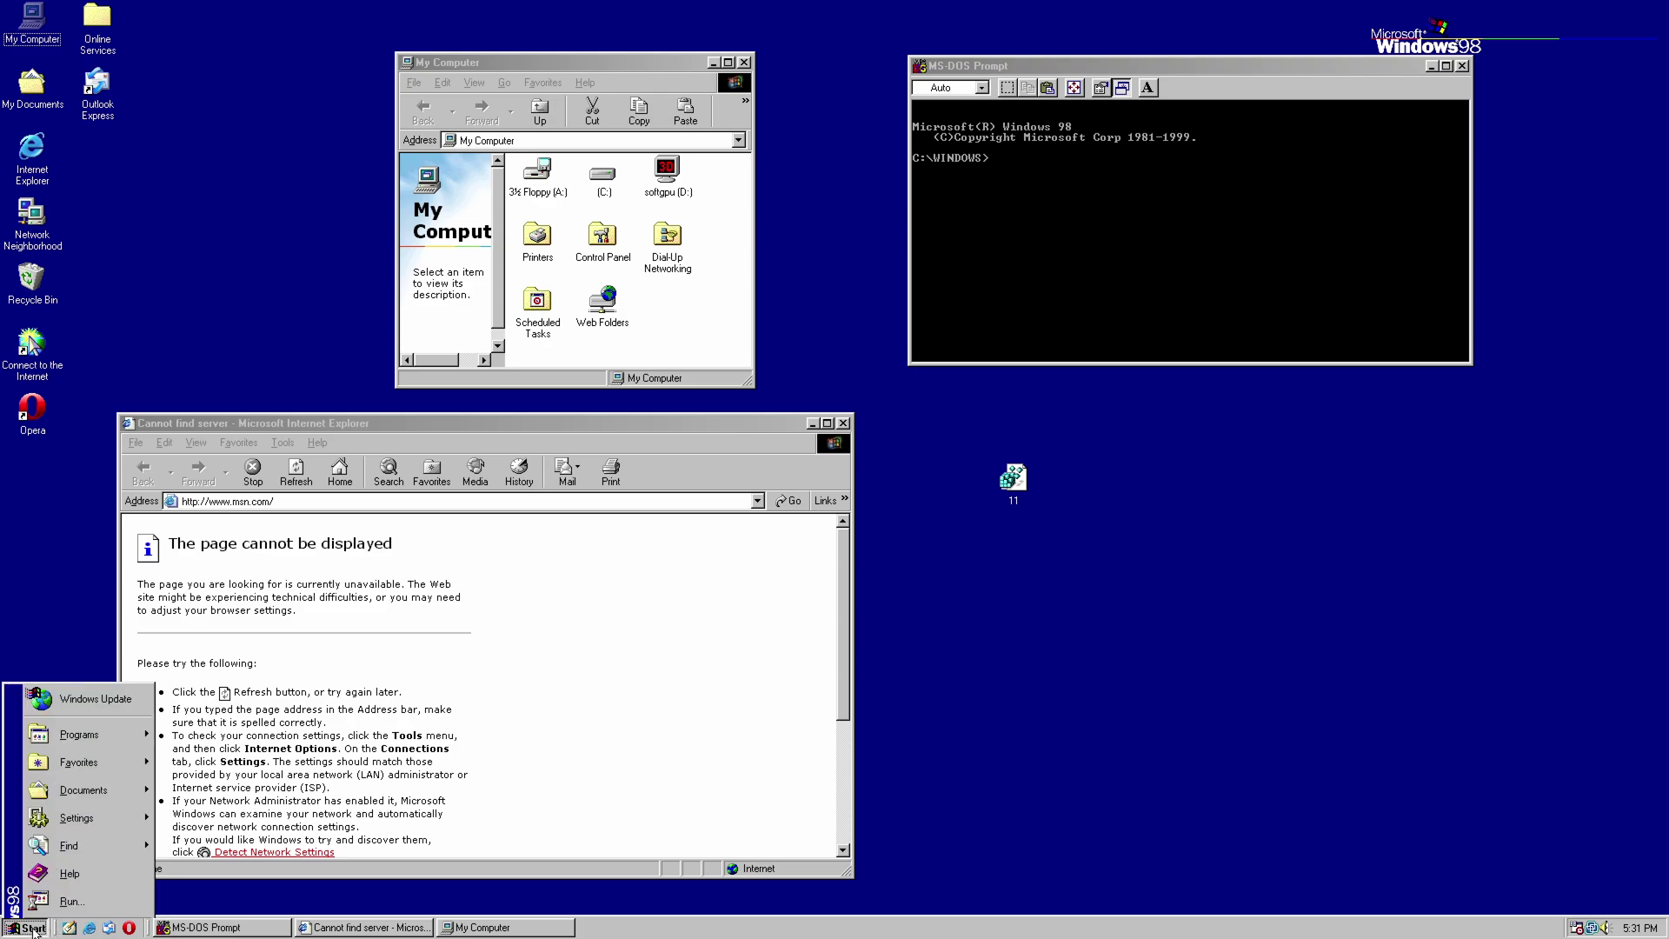
{"action": "left_click", "coordinate": [71, 848]}
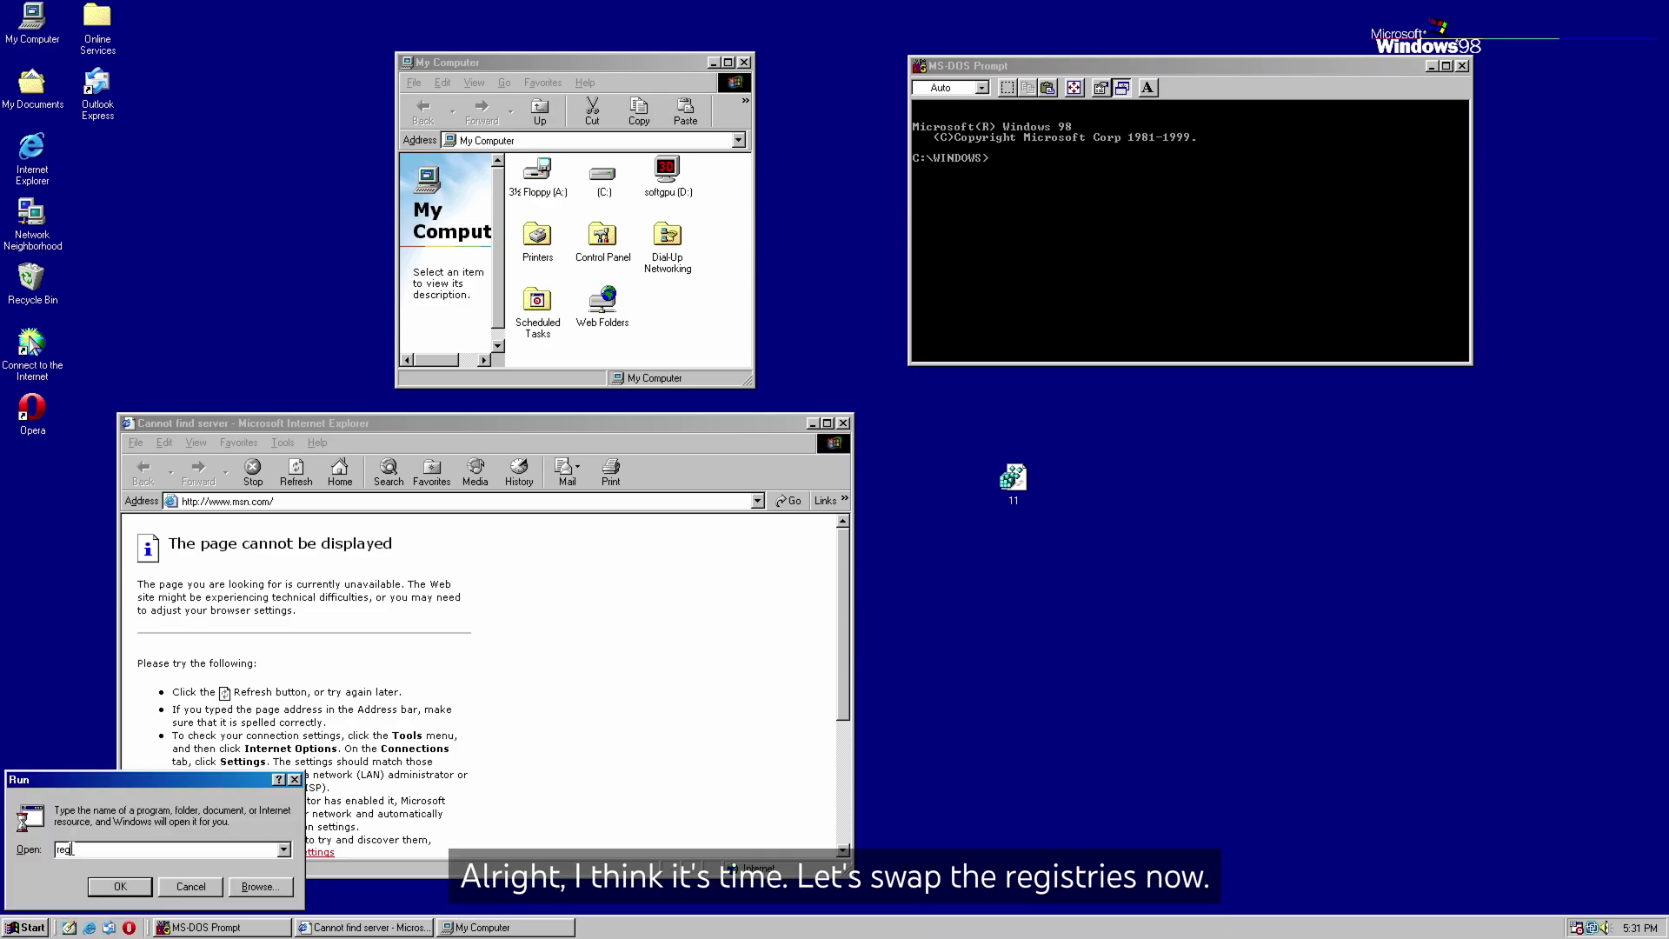
{"action": "type", "text": "regedit"}
{"action": "key", "text": "Return"}
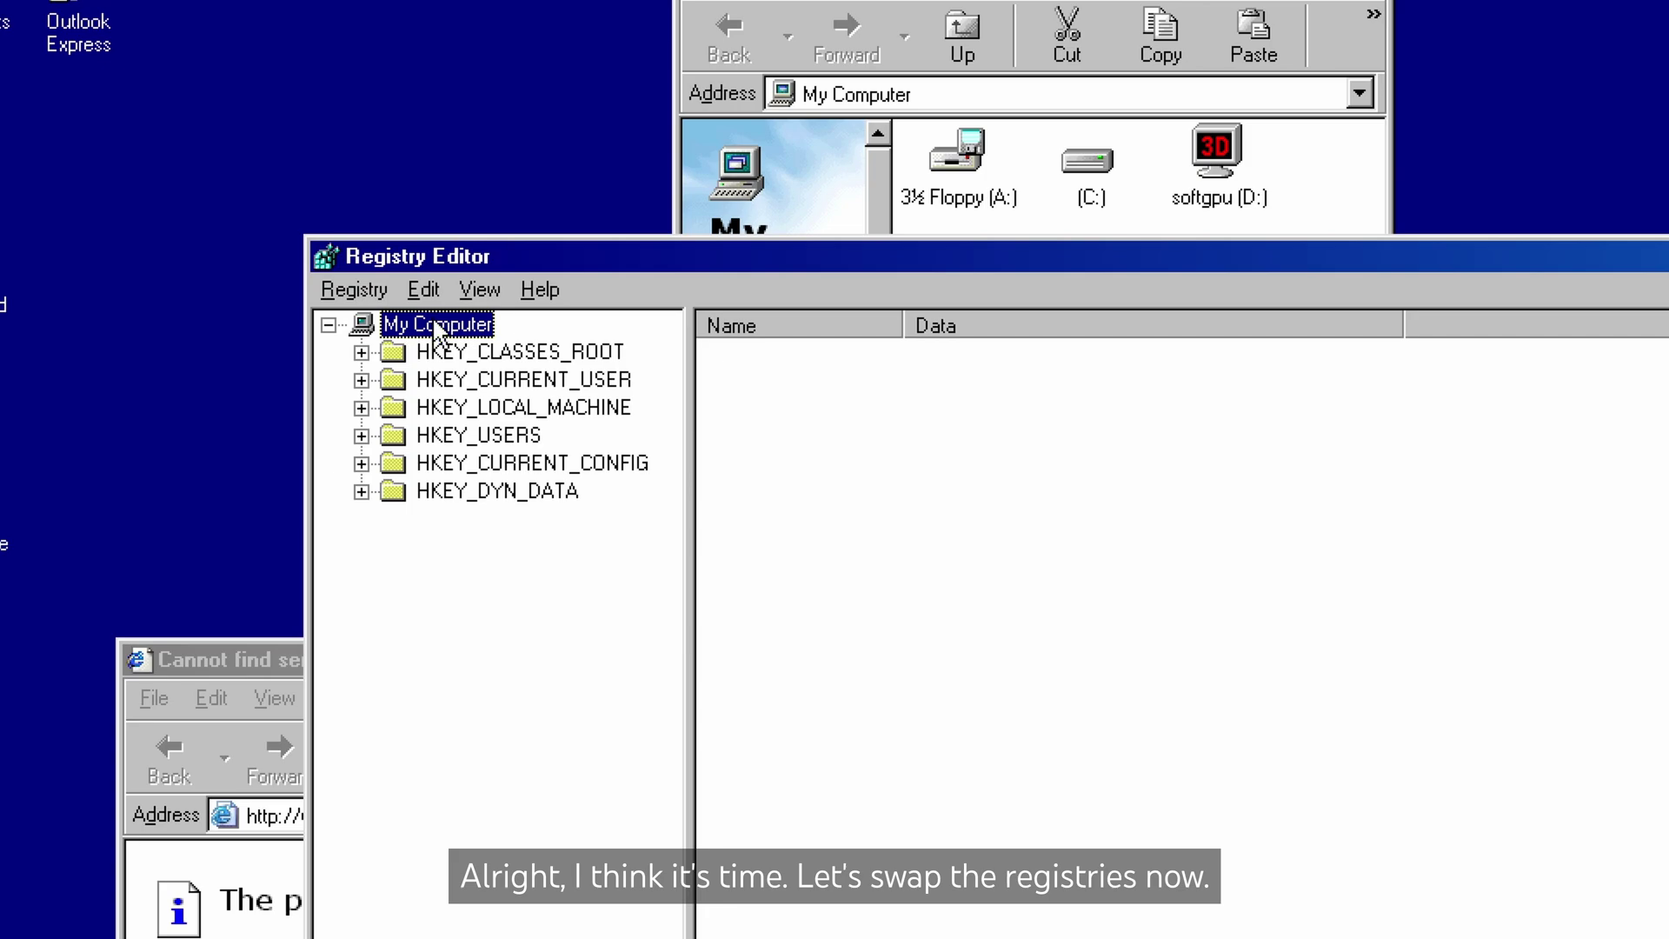
Step: Import the registry file 11 from the Desktop into the Windows 98 registry
{"action": "left_click", "coordinate": [393, 294]}
{"action": "left_click", "coordinate": [383, 324]}
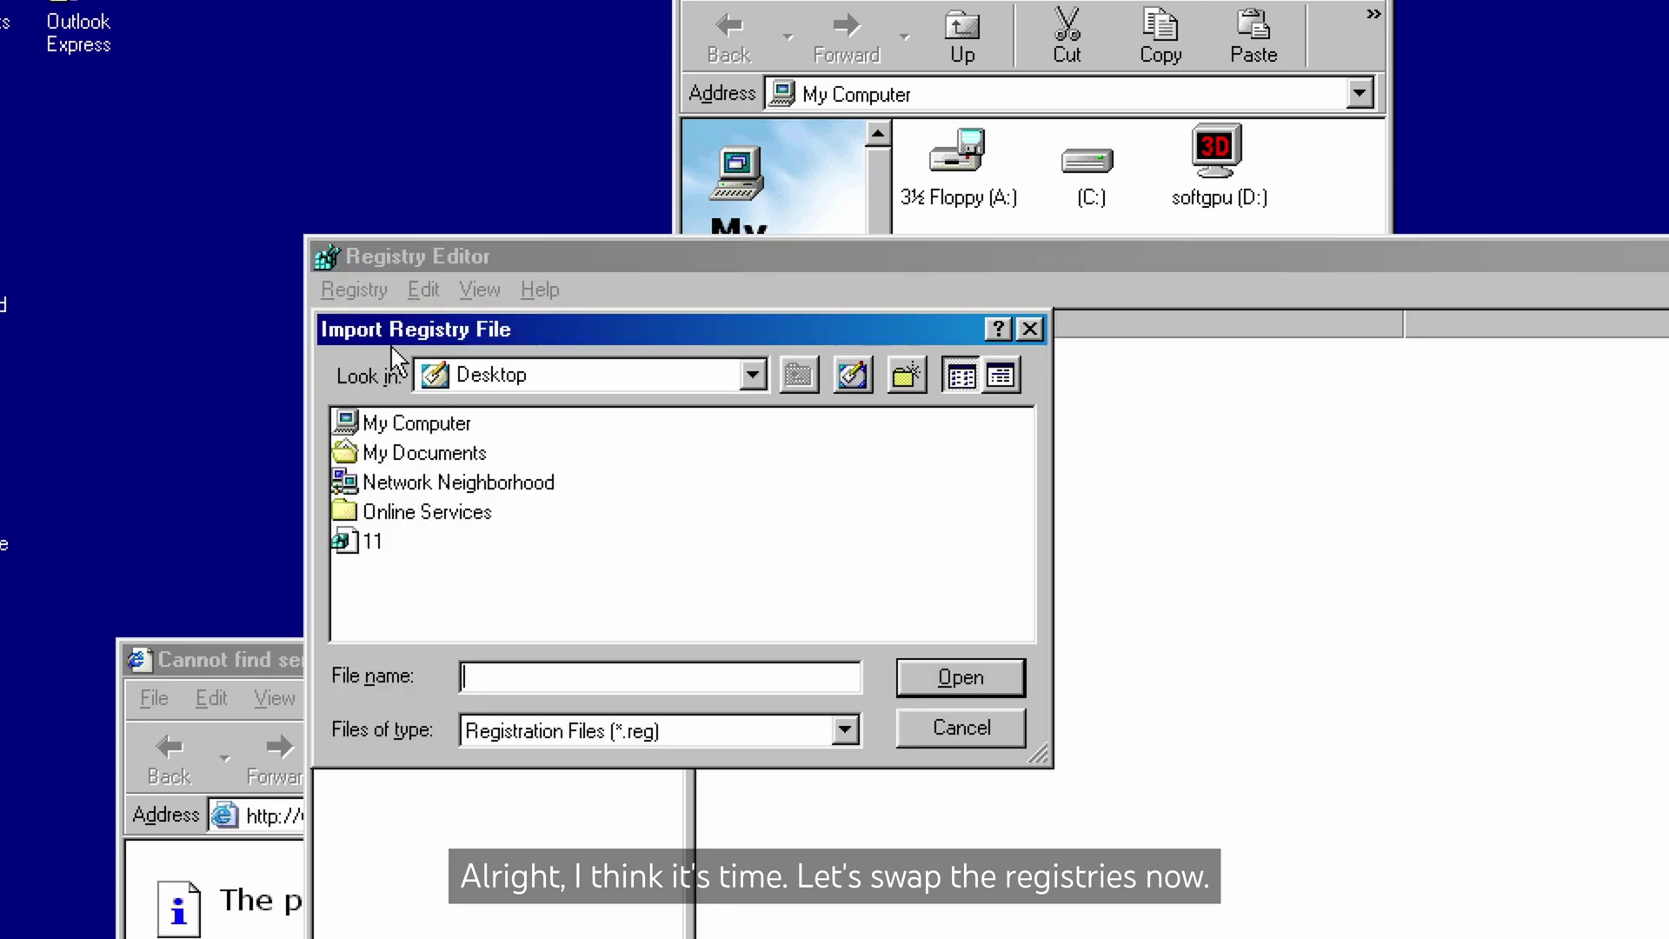
{"action": "left_click", "coordinate": [372, 542]}
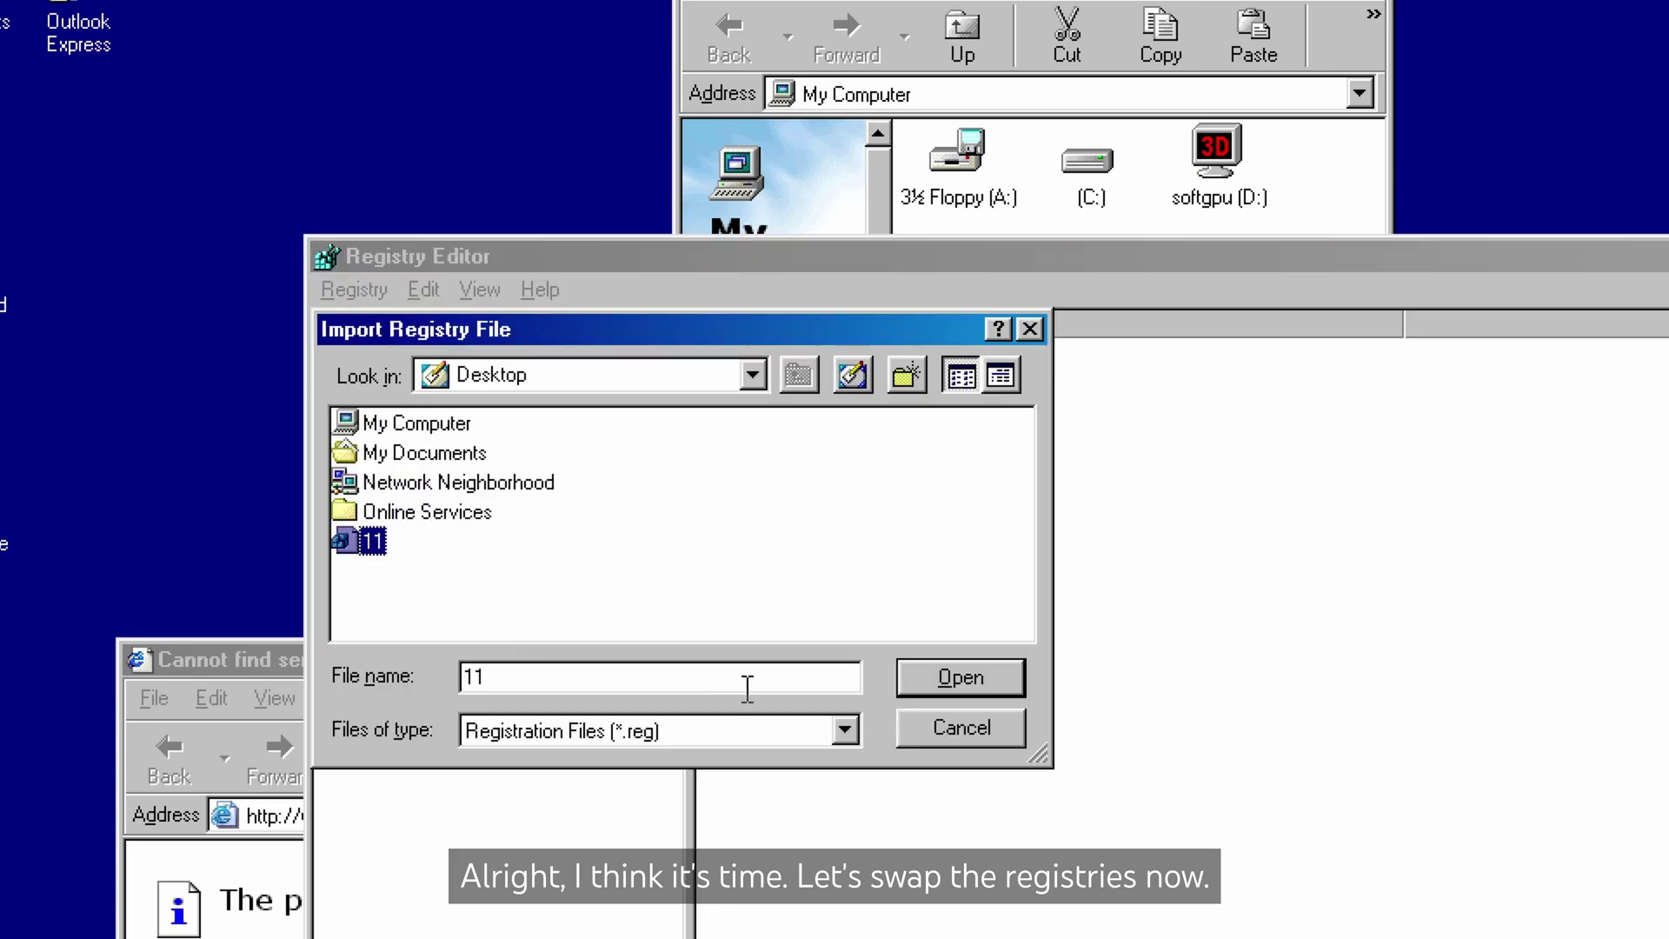
{"action": "left_click", "coordinate": [950, 674]}
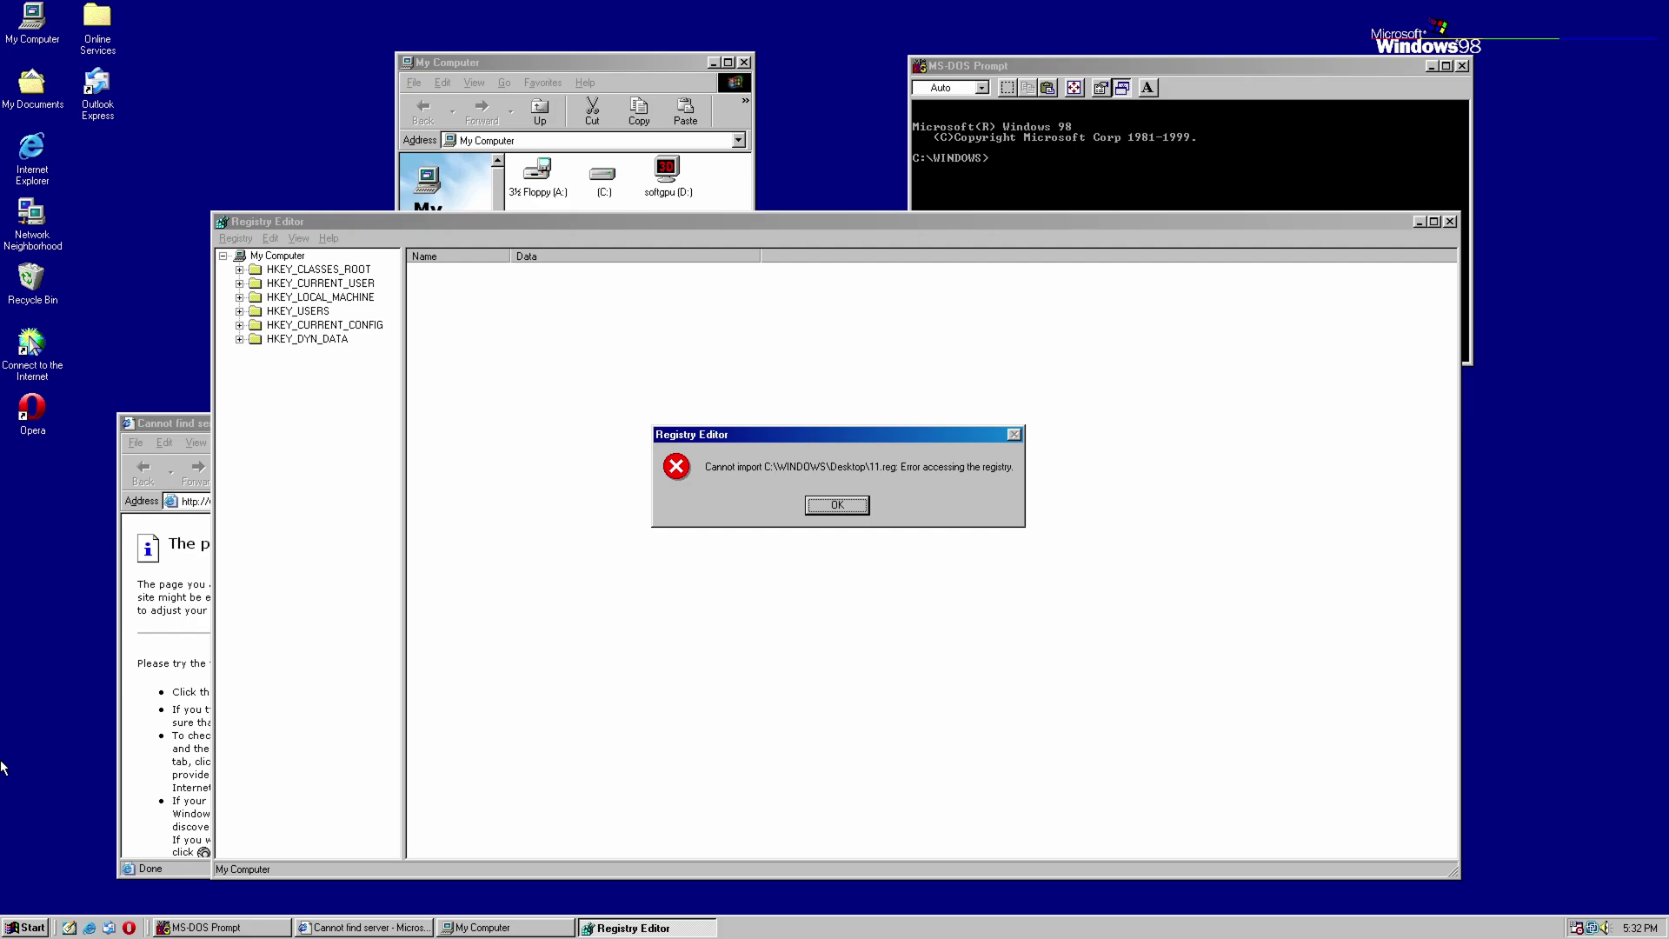
{"action": "left_click", "coordinate": [840, 507]}
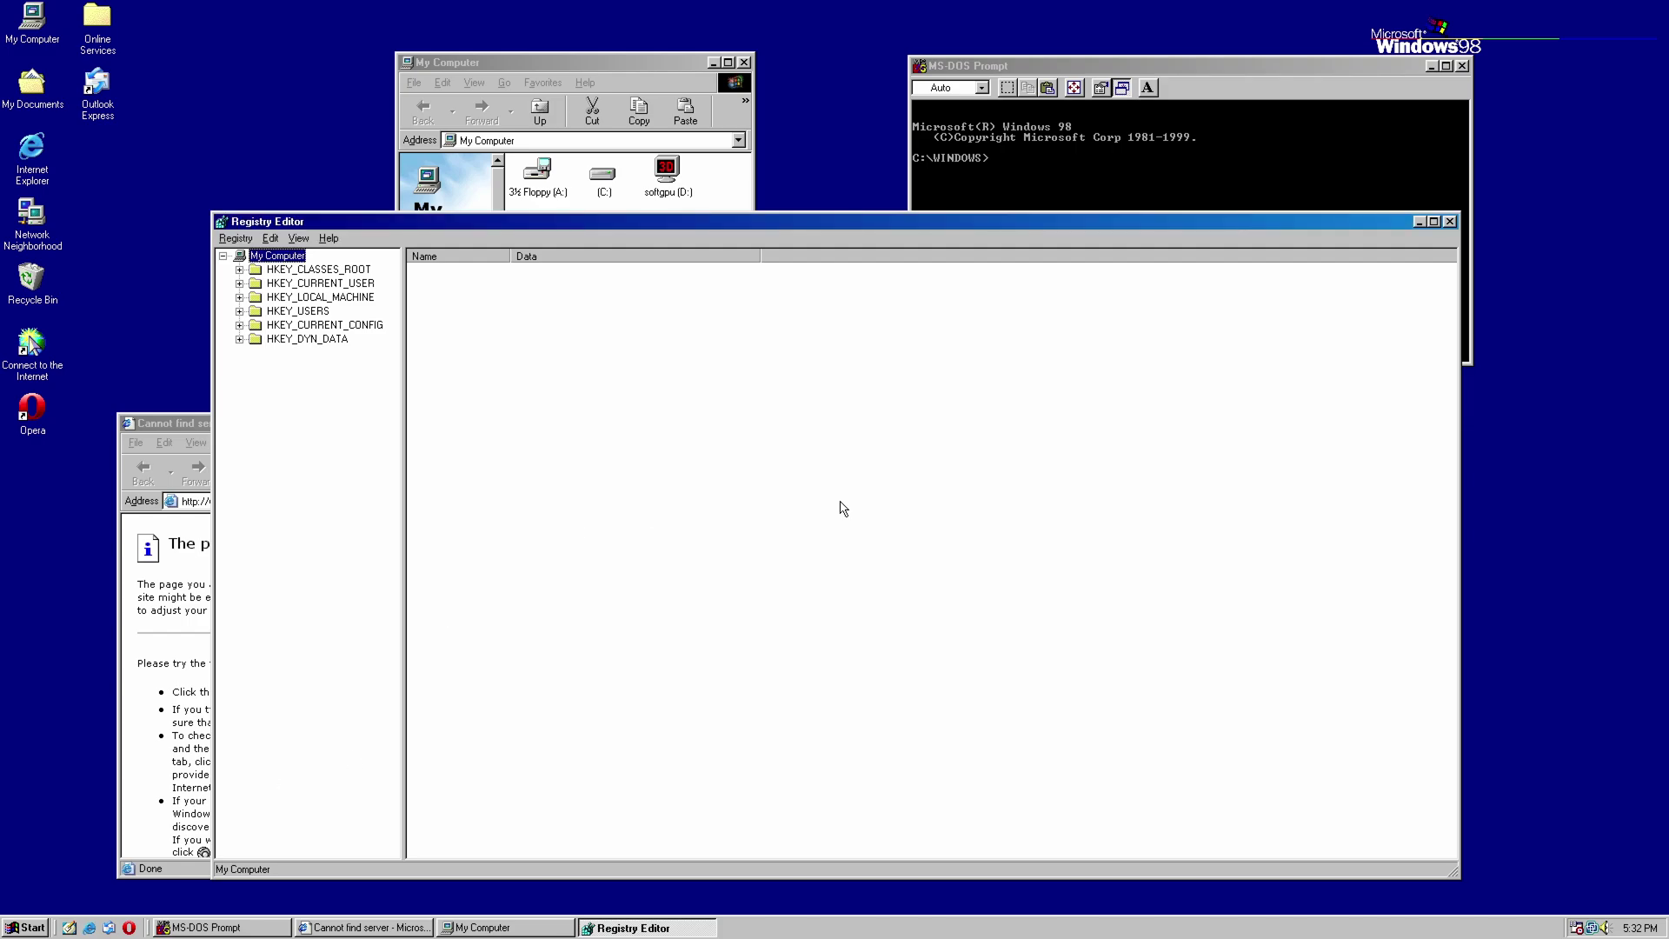
Step: Examine the file extension keys under HKEY_CLASSES_ROOT, close the Registry Editor and check the program shortcuts' icons
{"action": "left_click", "coordinate": [240, 269]}
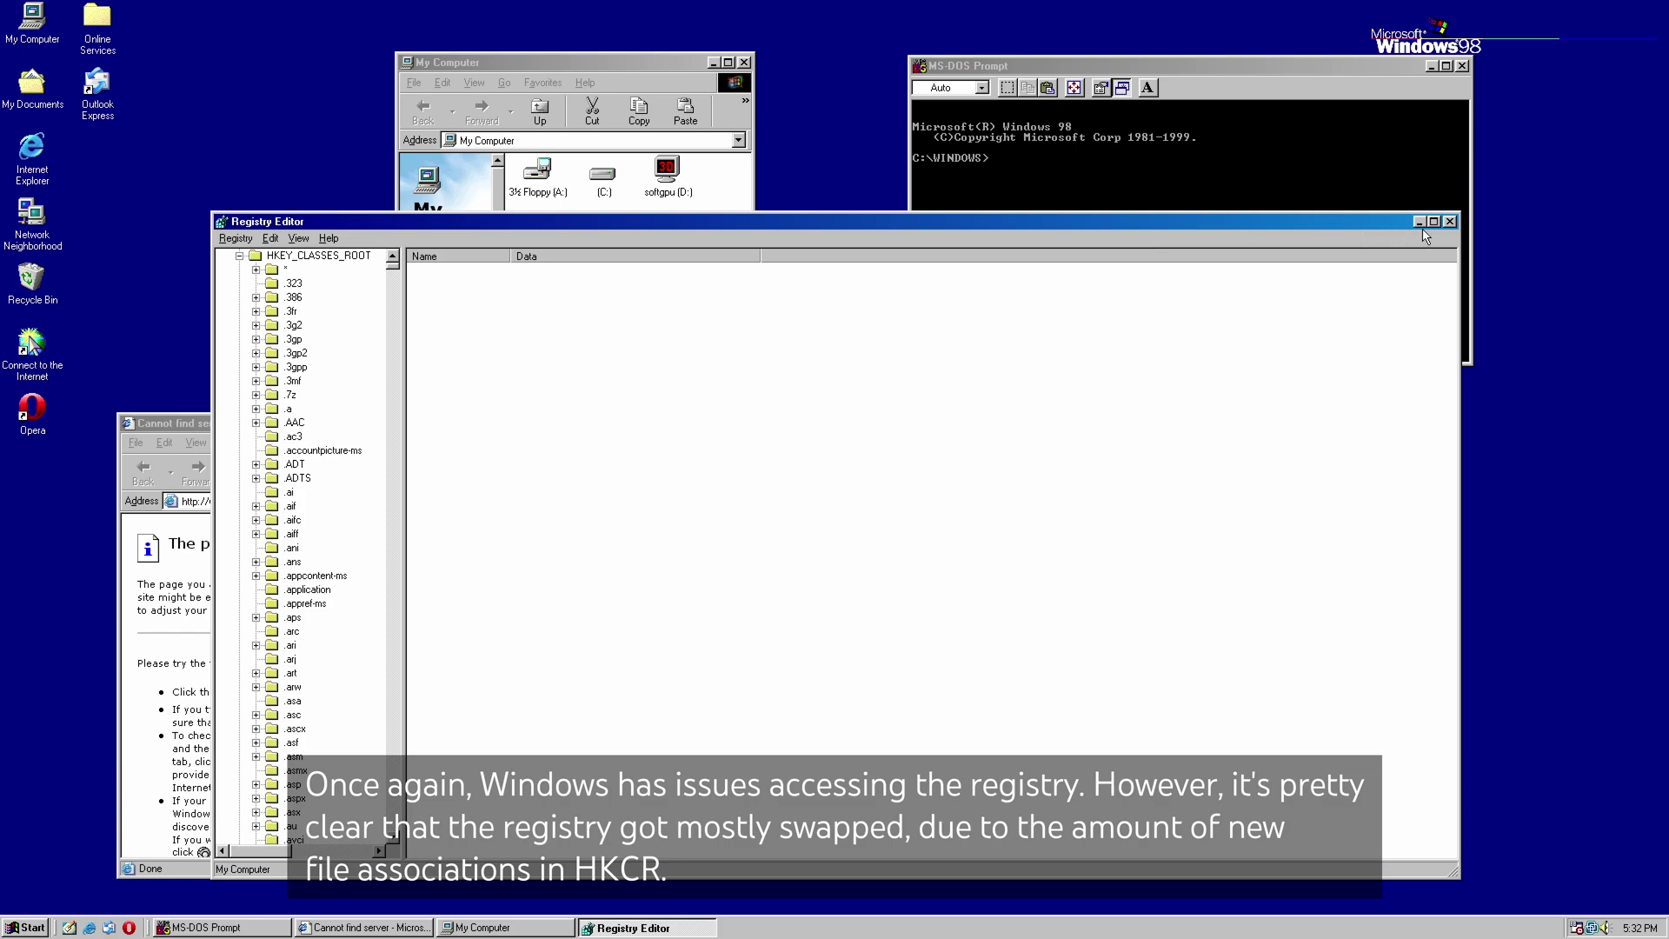
{"action": "left_click", "coordinate": [1448, 222]}
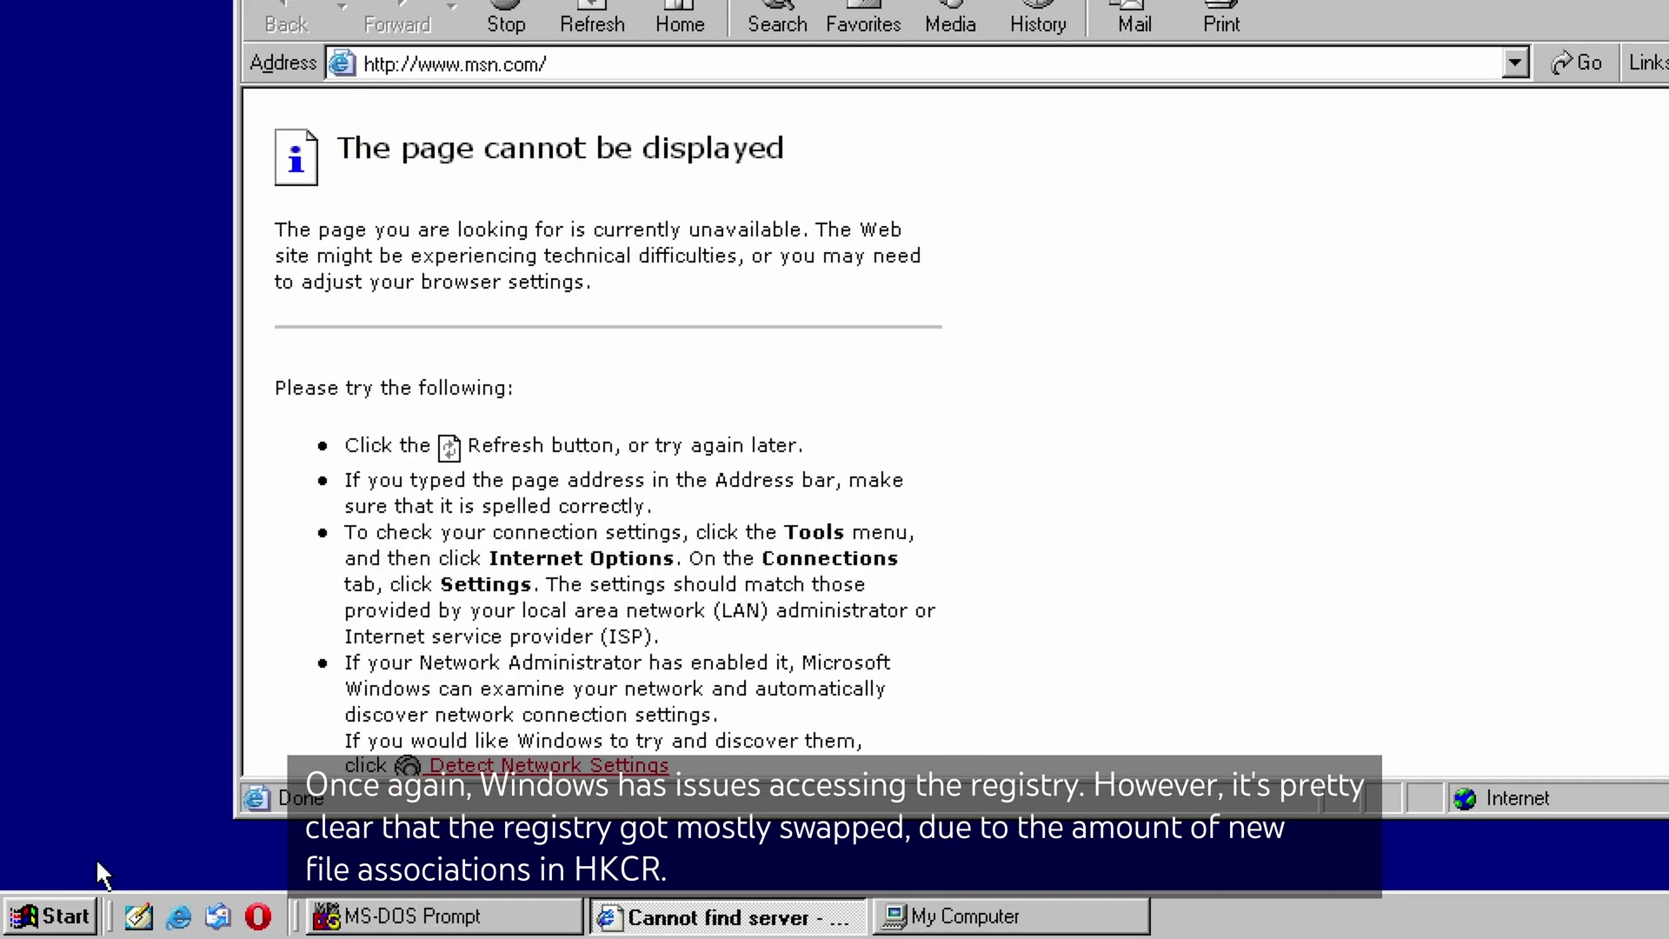
{"action": "left_click", "coordinate": [35, 929]}
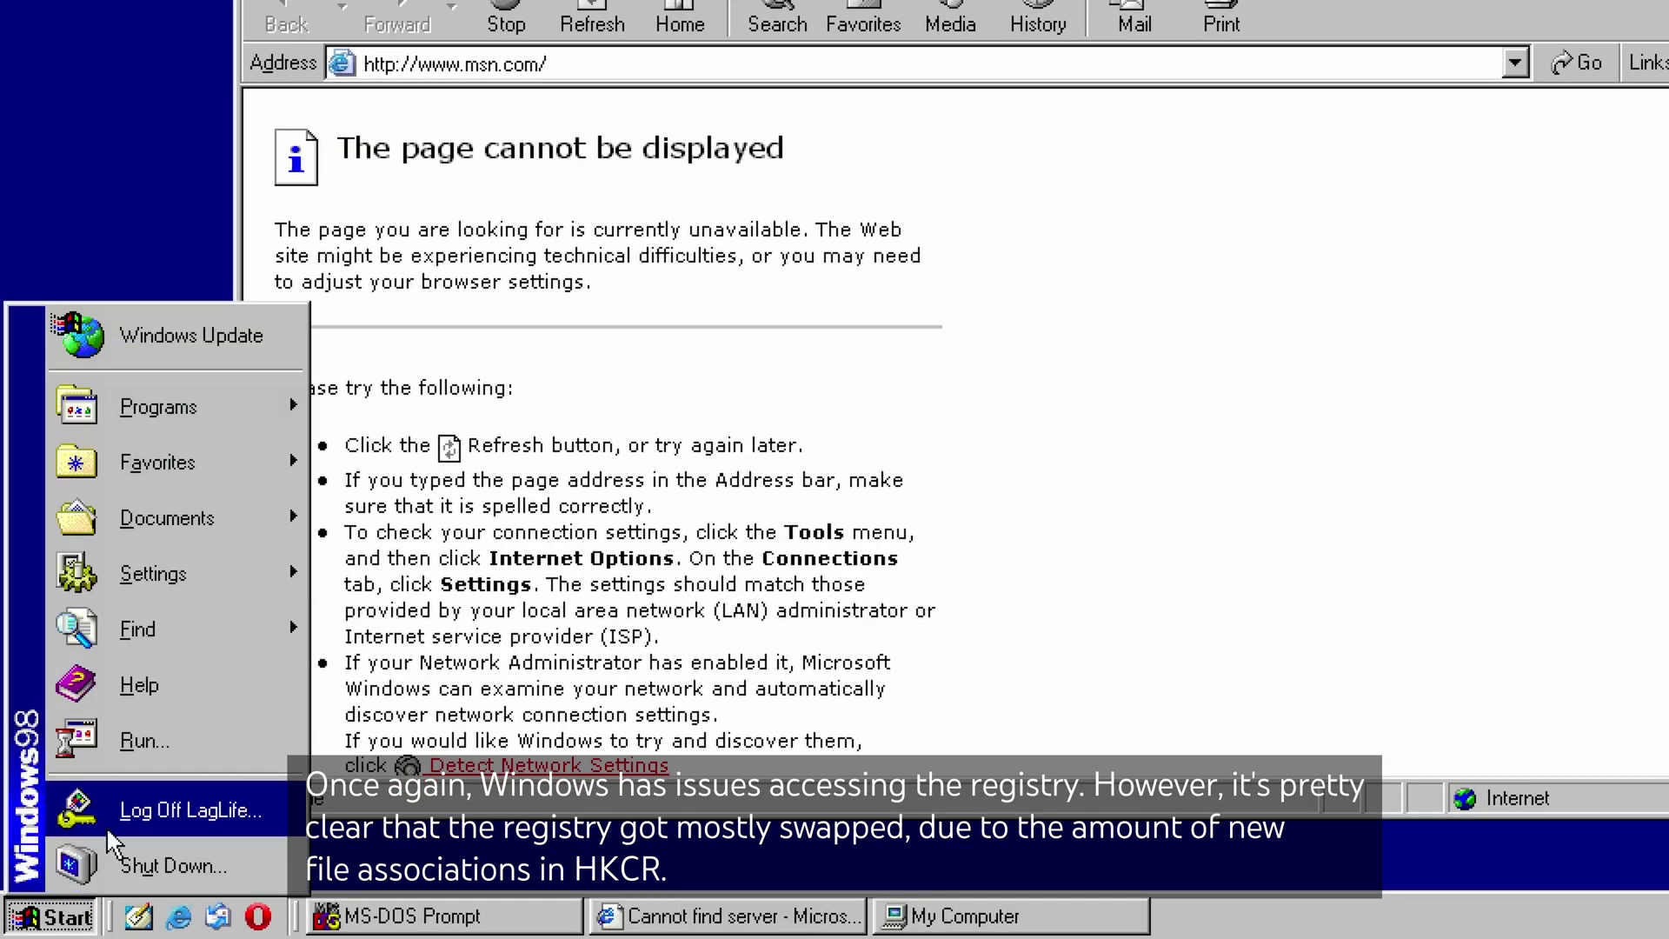
{"action": "mouse_move", "coordinate": [213, 408]}
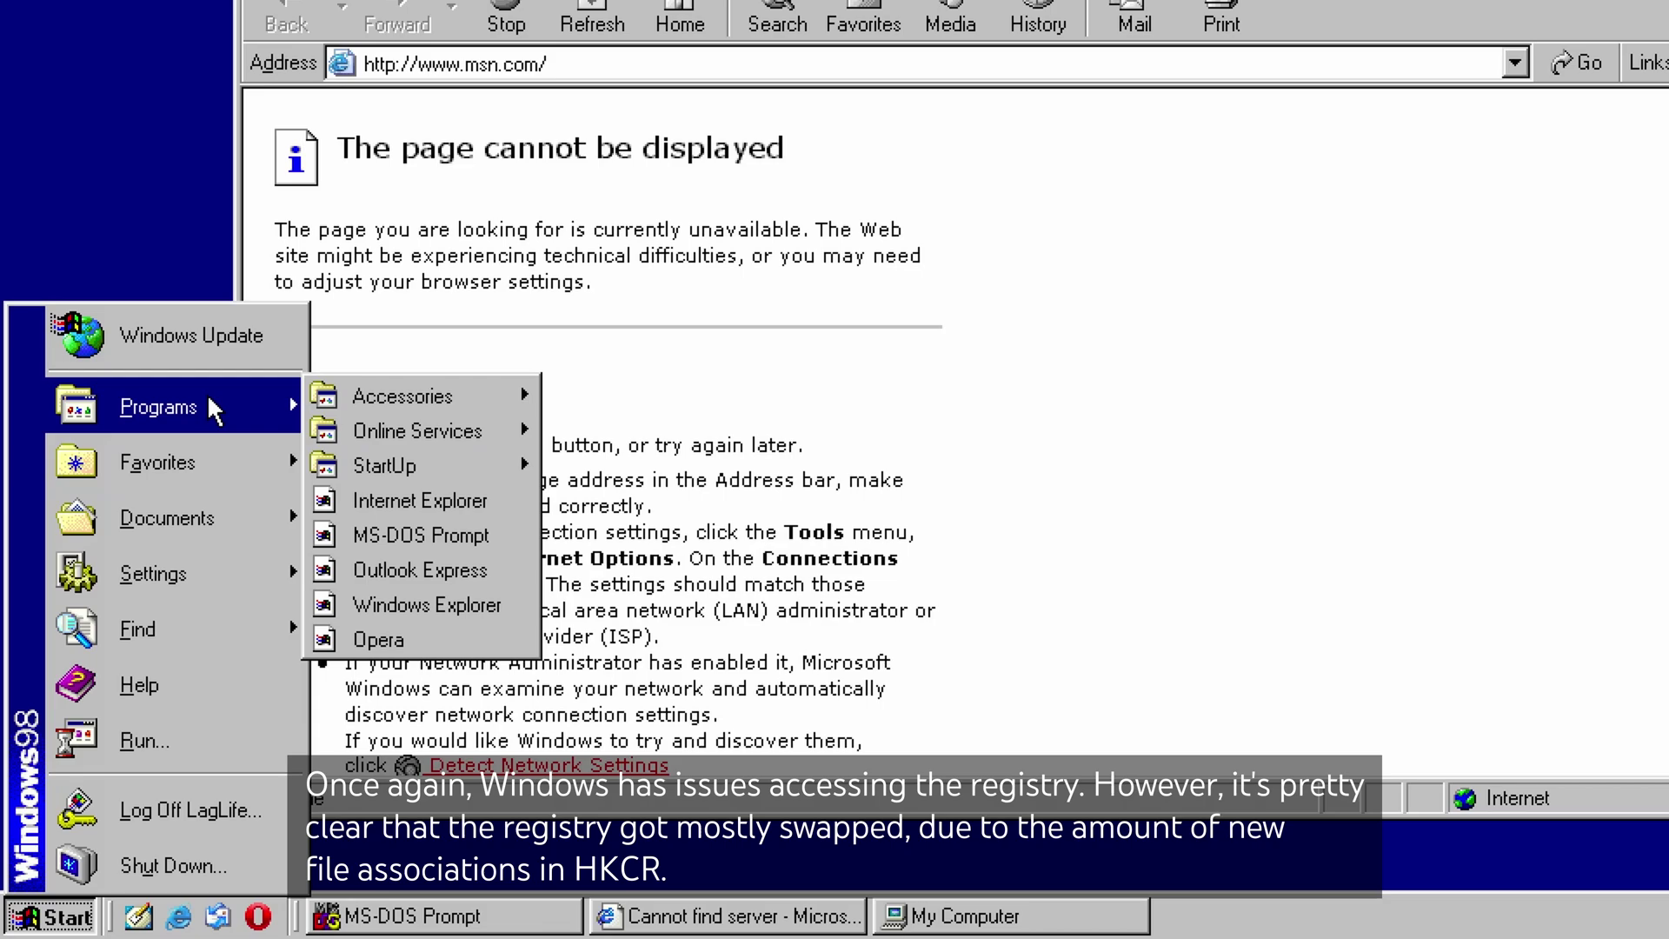
{"action": "left_click", "coordinate": [263, 122]}
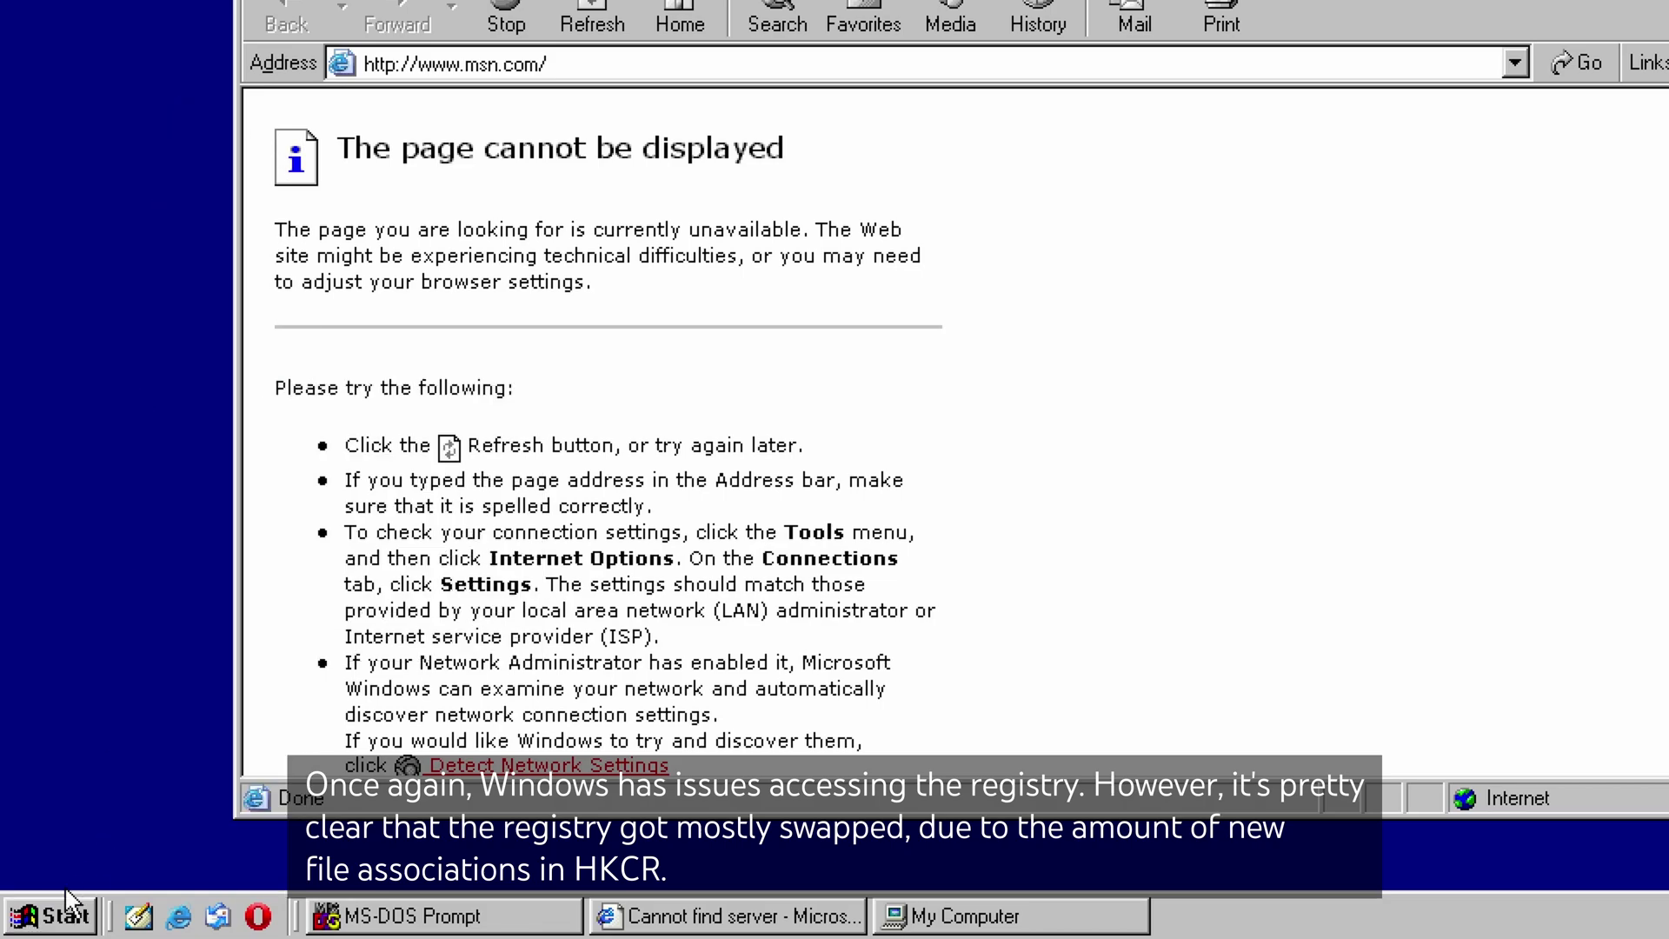
Step: Inspect the context commands offered by the Start button and the empty desktop
{"action": "right_click", "coordinate": [53, 923]}
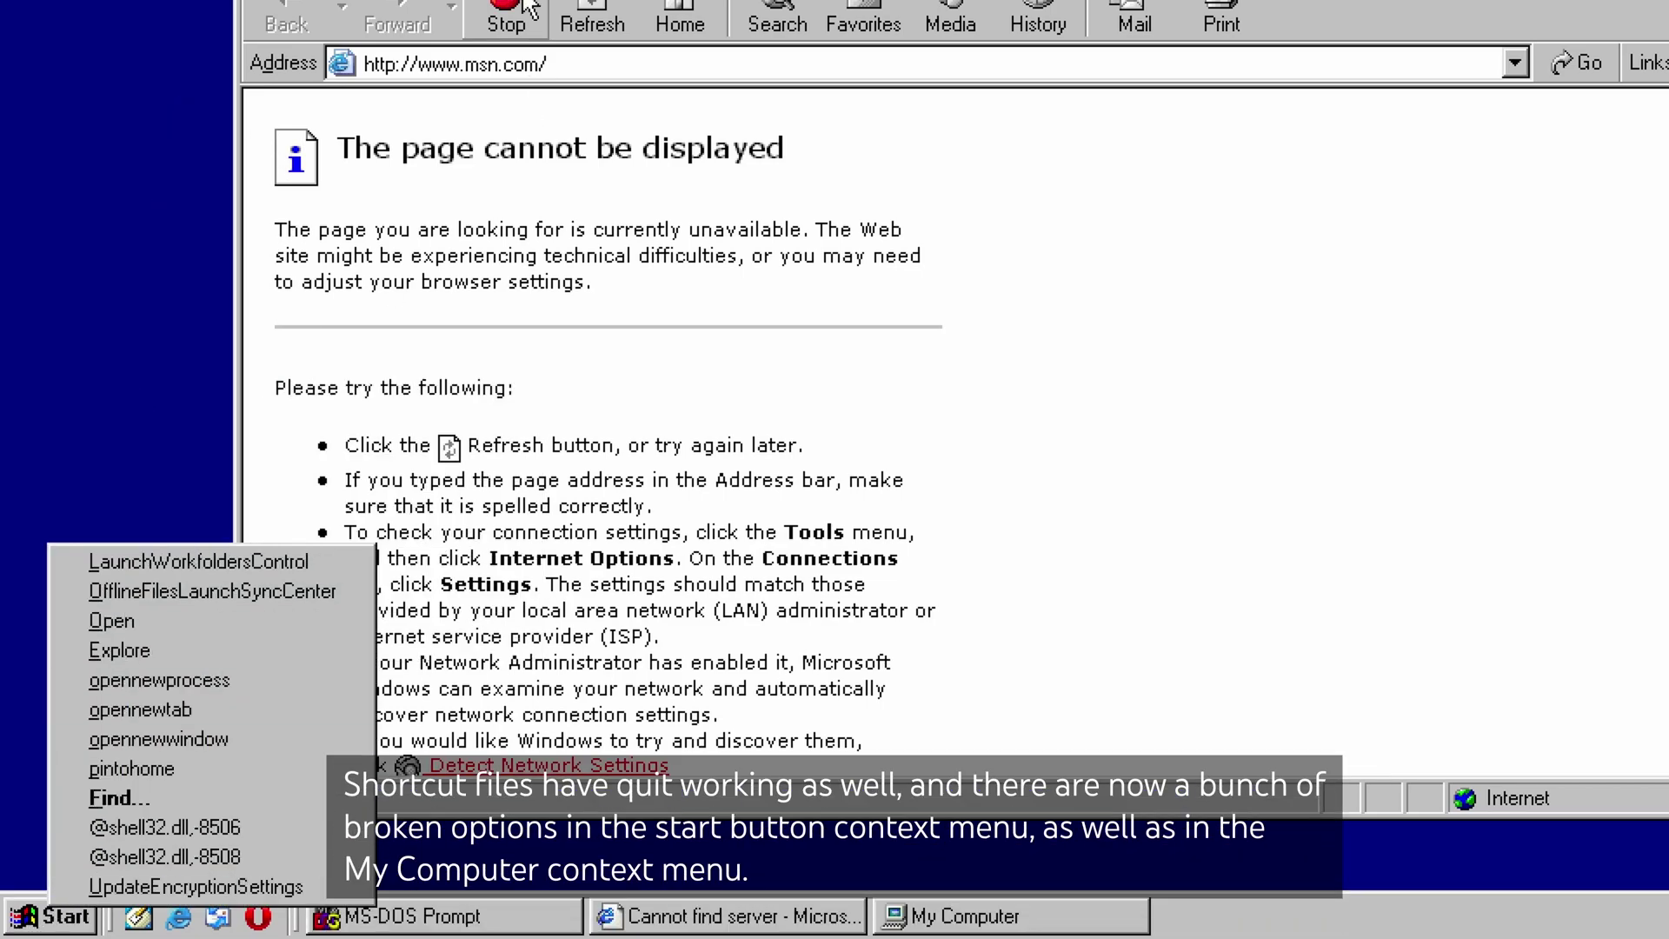
{"action": "key", "text": "Escape"}
{"action": "right_click", "coordinate": [420, 187]}
{"action": "key", "text": "Escape"}
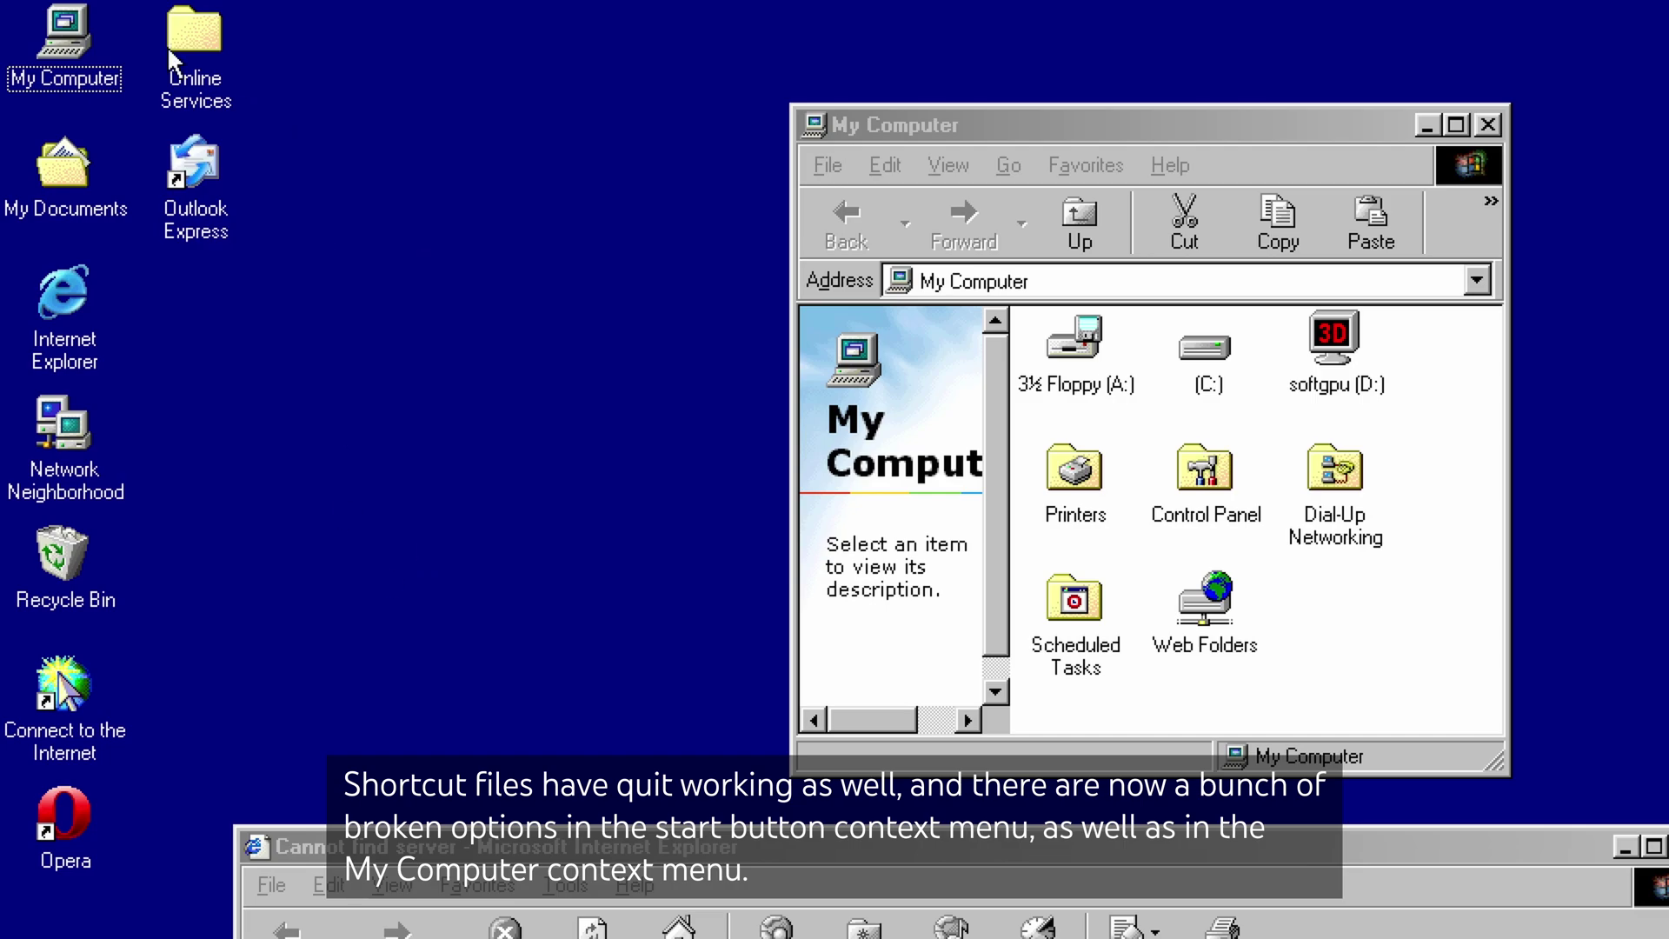
Step: Inspect the context commands of the My Computer desktop icon and view its System Properties
{"action": "left_click", "coordinate": [54, 49]}
{"action": "right_click", "coordinate": [54, 54]}
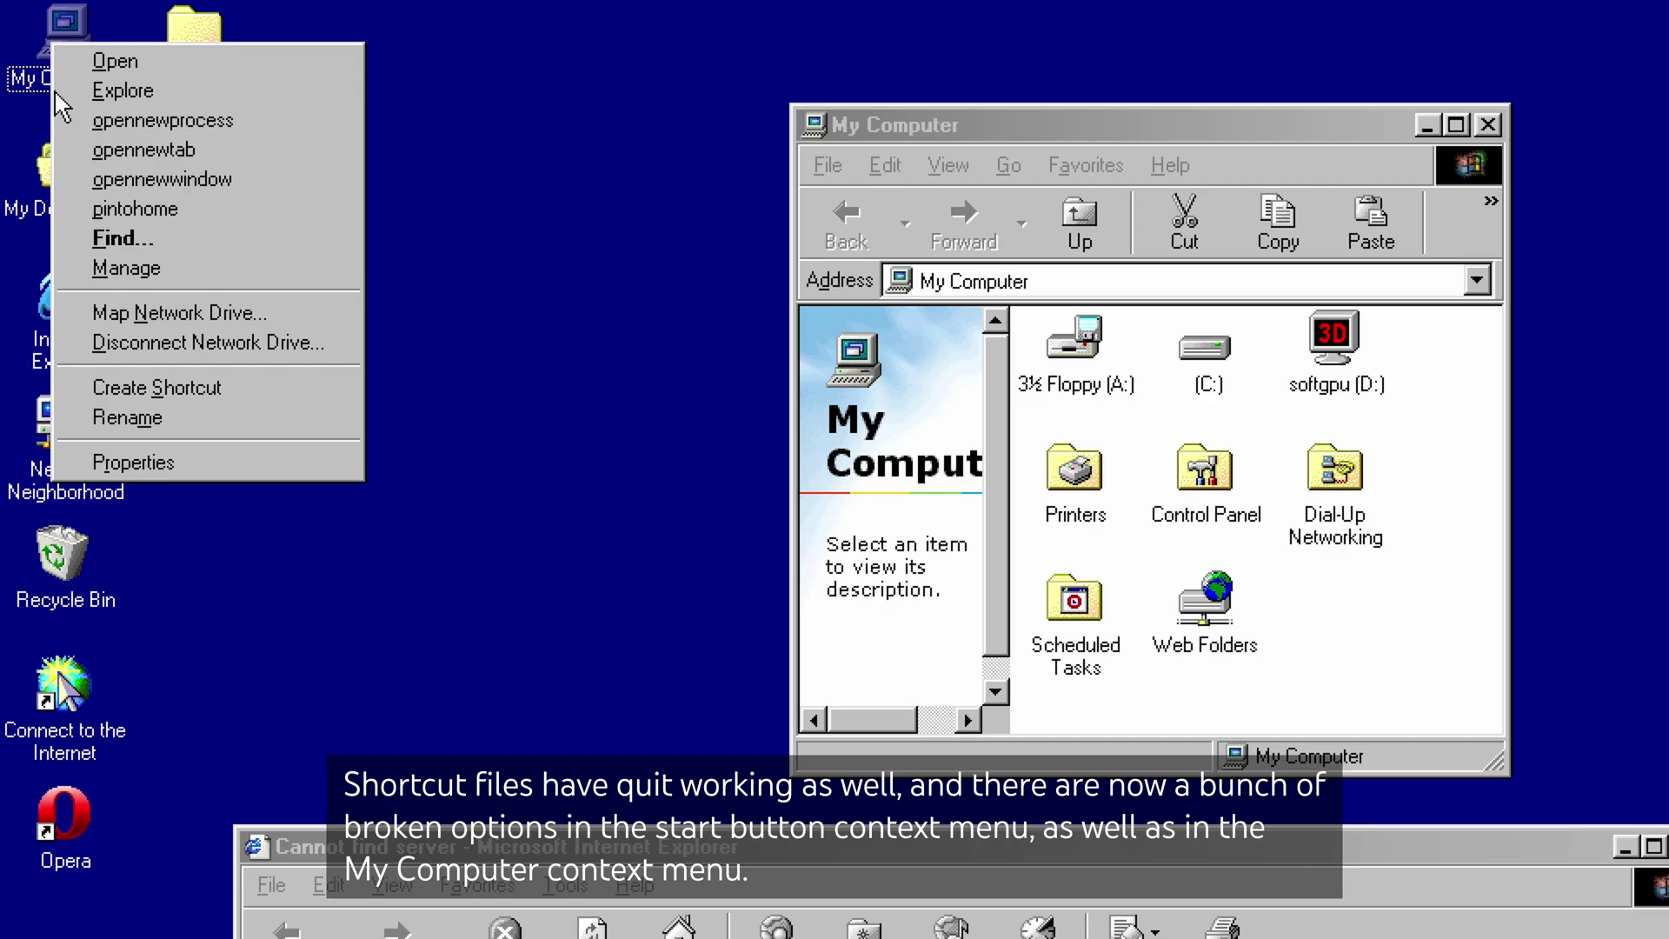
{"action": "left_click", "coordinate": [194, 461]}
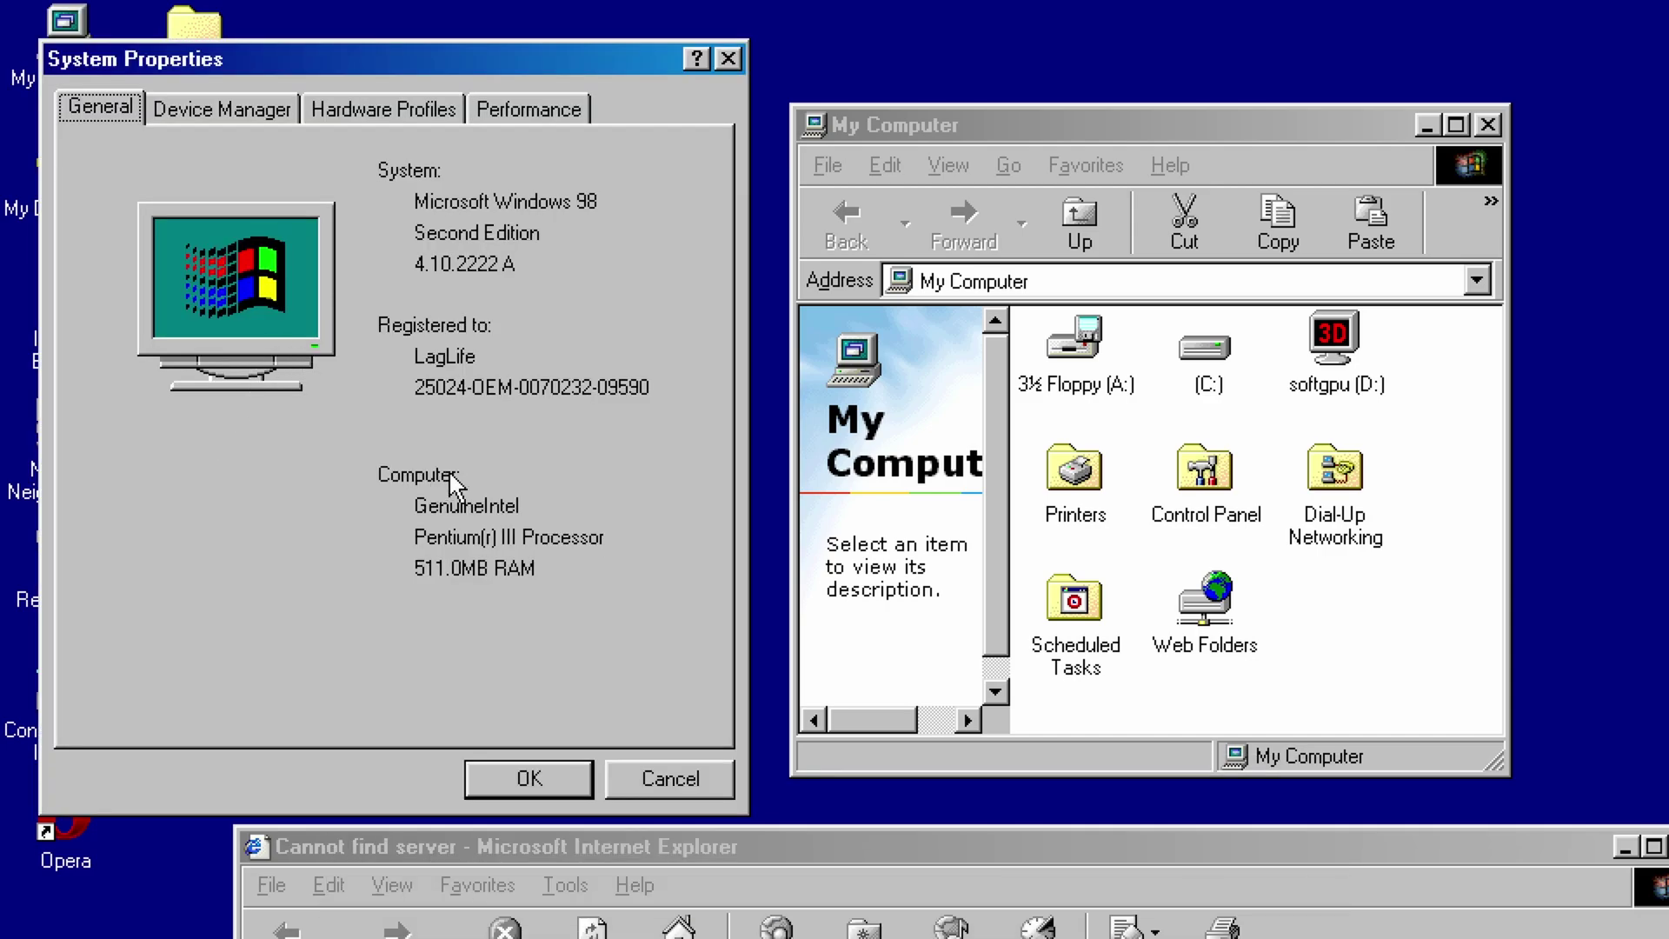
{"action": "left_click", "coordinate": [543, 778]}
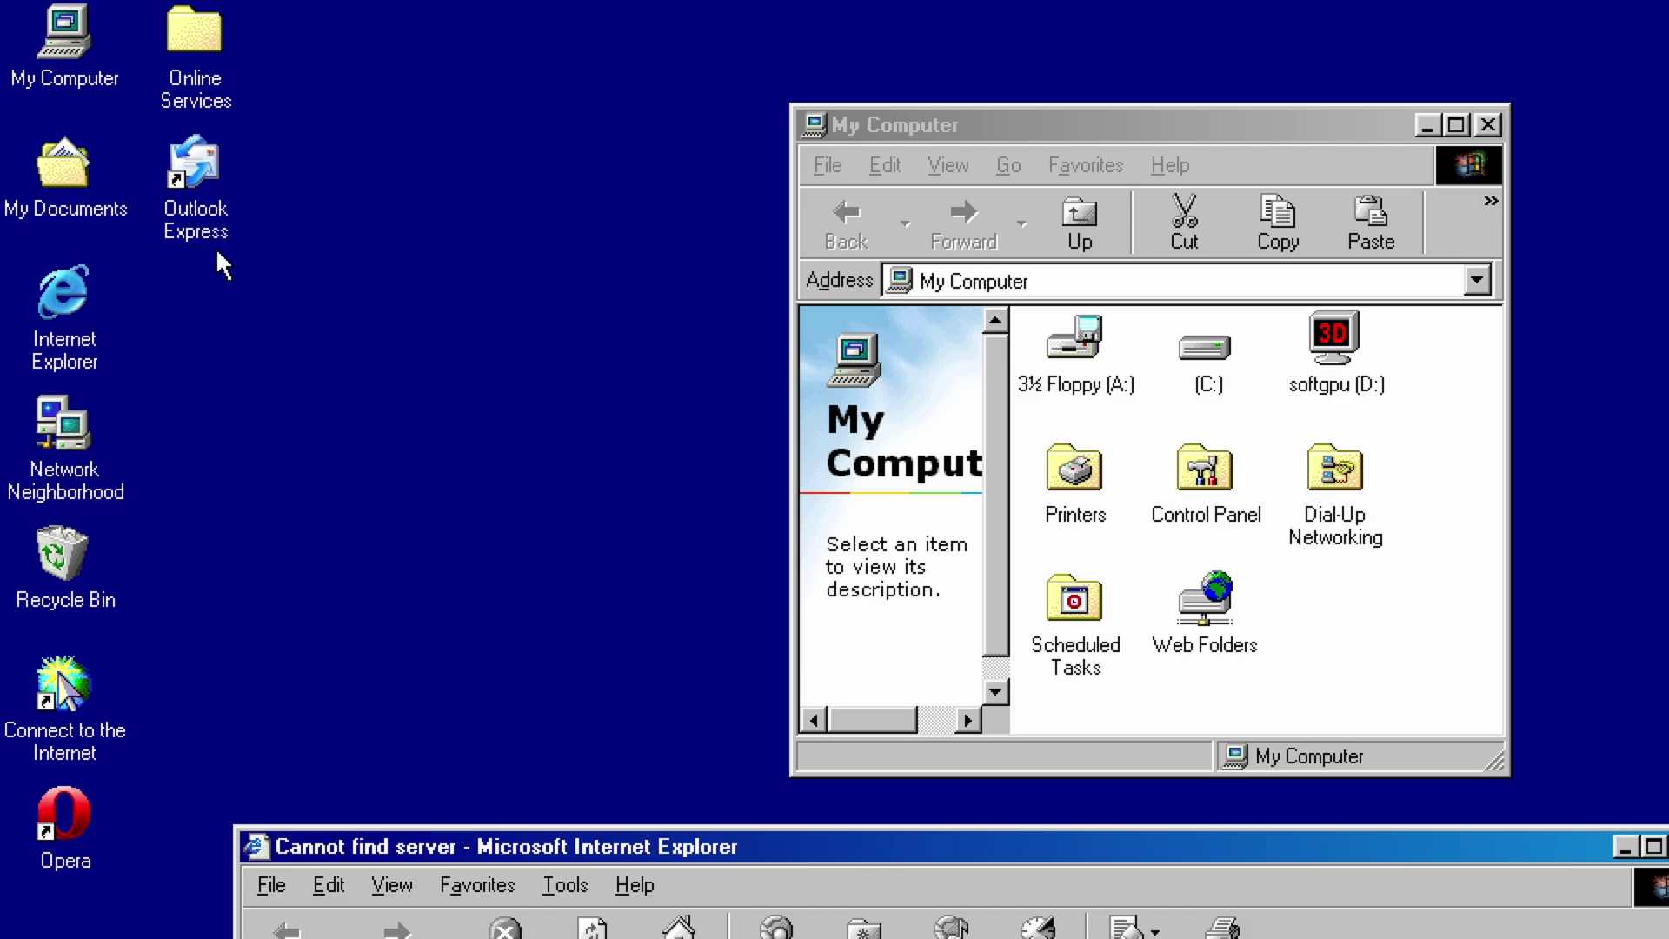
Step: Try several of the unfamiliar commands on the My Computer desktop icon, such as opennewprocess and pintohome, dismissing each resulting message
{"action": "right_click", "coordinate": [78, 56]}
{"action": "left_click", "coordinate": [110, 120]}
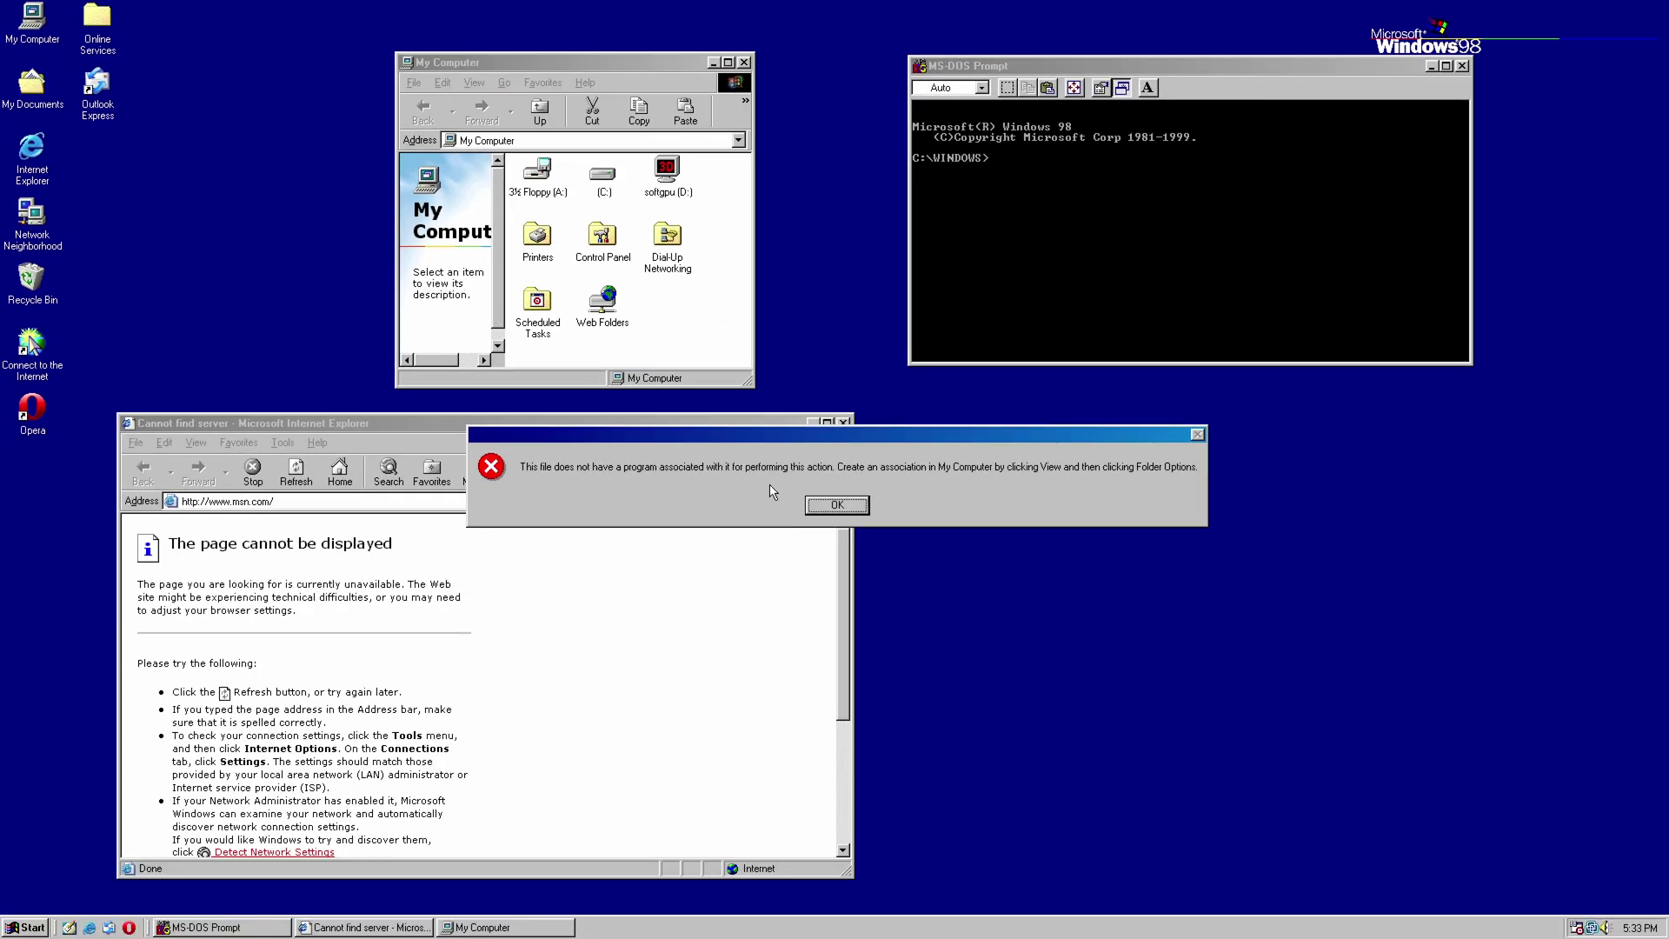
{"action": "key", "text": "Return"}
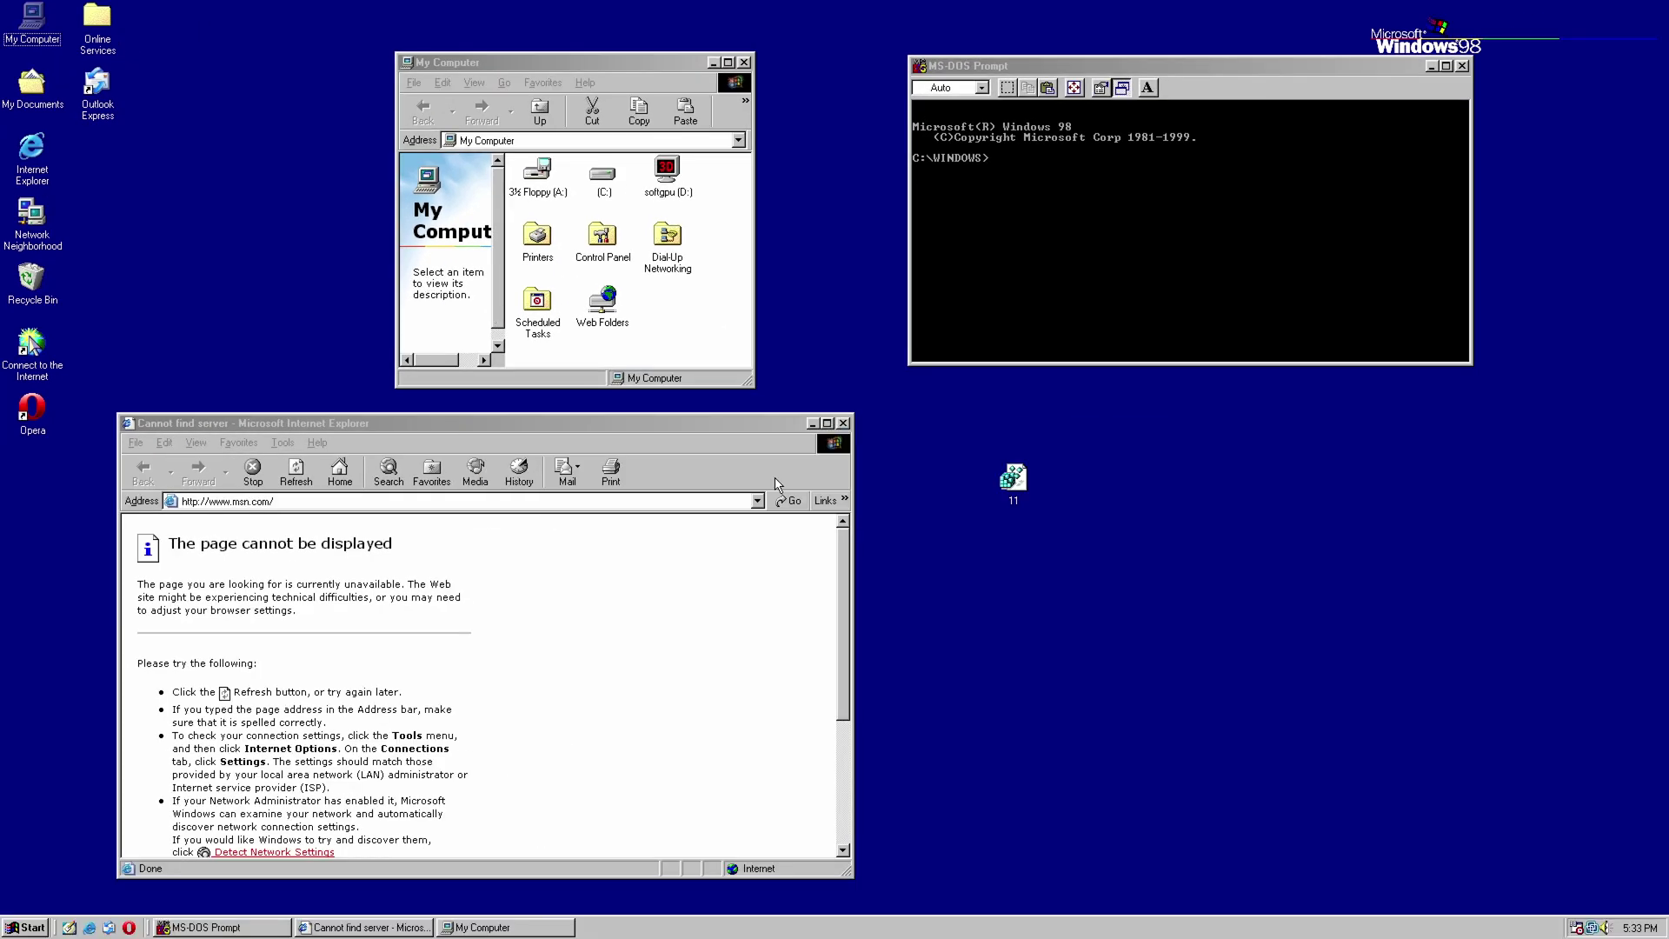
{"action": "right_click", "coordinate": [26, 10]}
{"action": "left_click", "coordinate": [72, 70]}
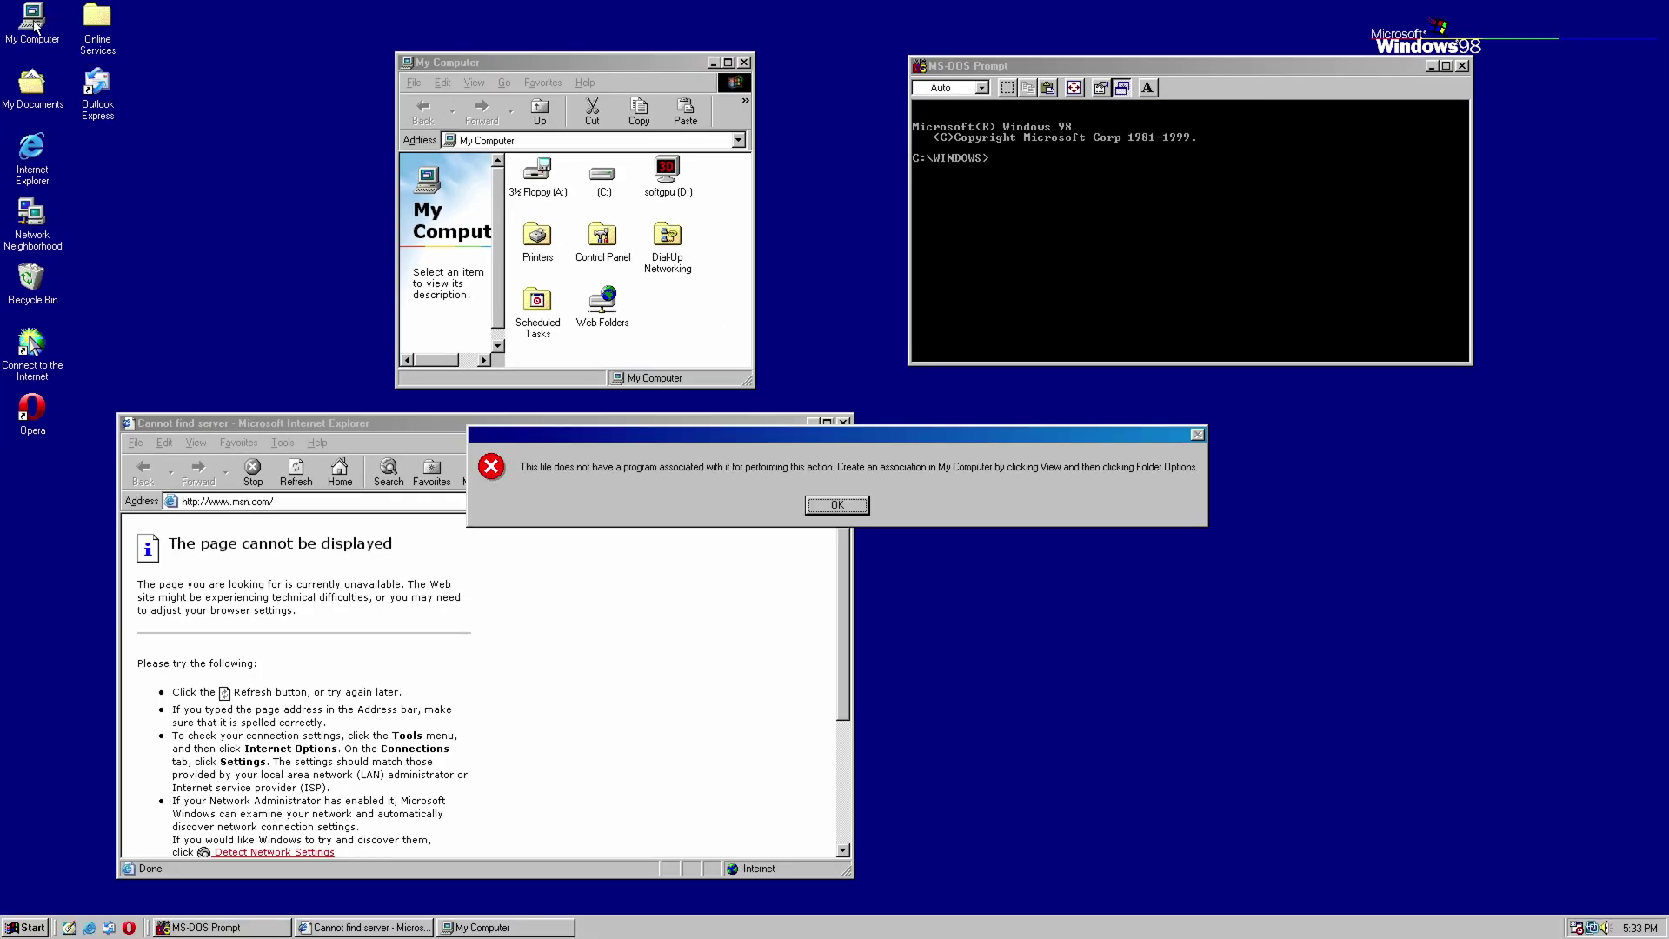
{"action": "left_click", "coordinate": [811, 511]}
{"action": "right_click", "coordinate": [24, 15]}
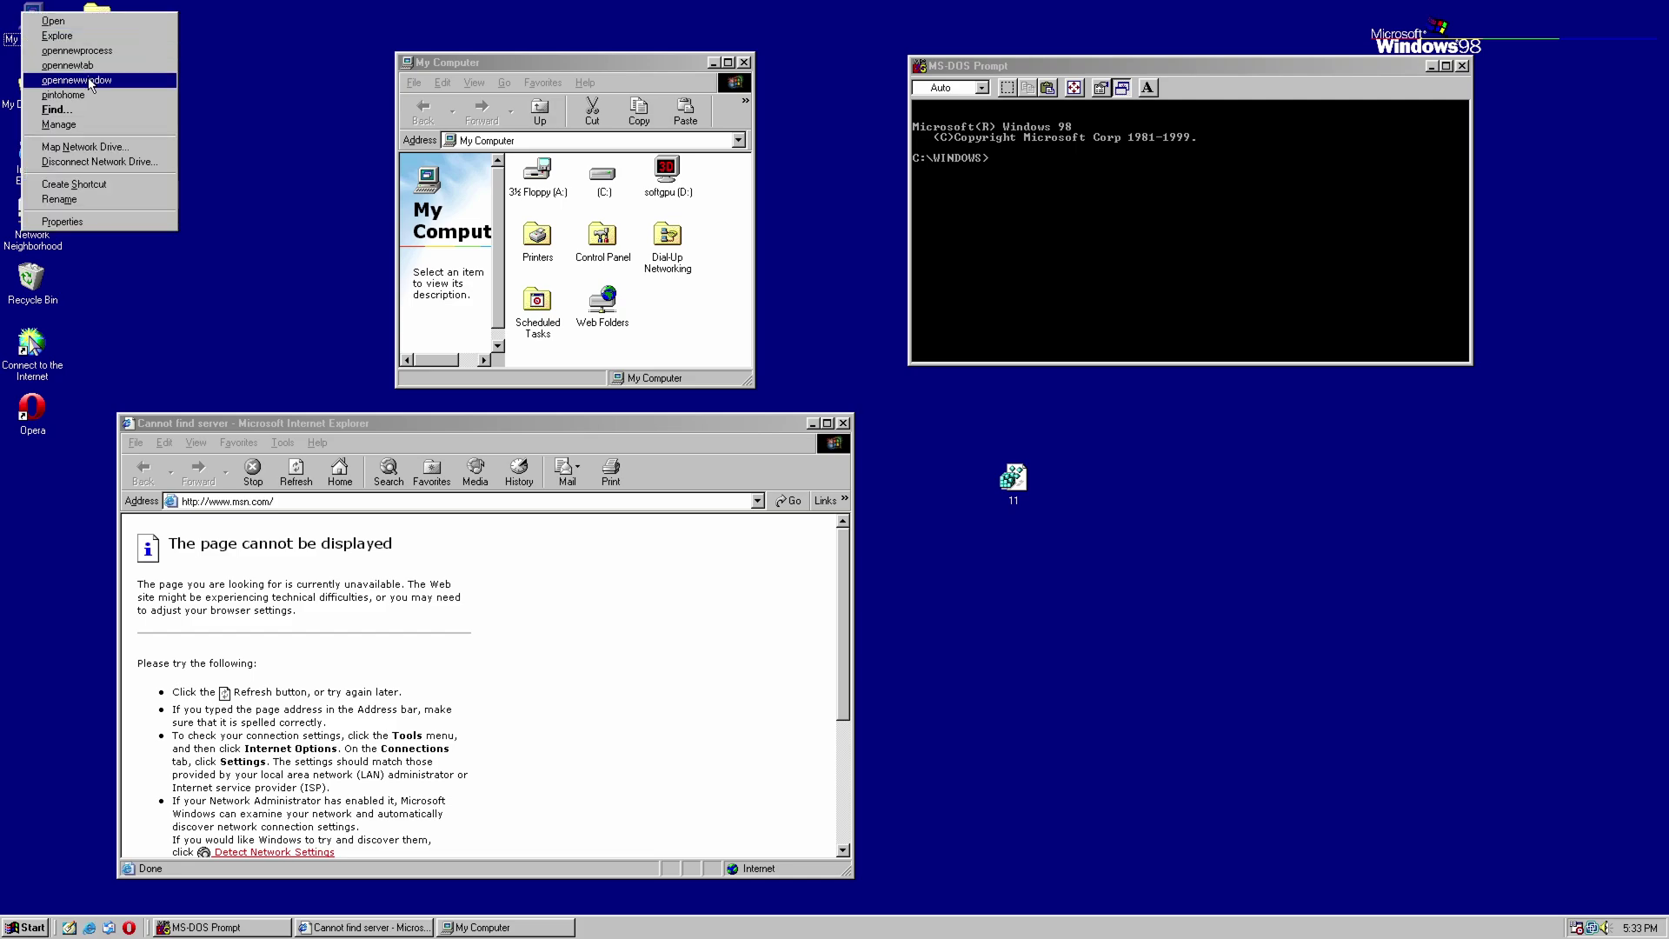
{"action": "left_click", "coordinate": [71, 99]}
{"action": "left_click", "coordinate": [830, 510]}
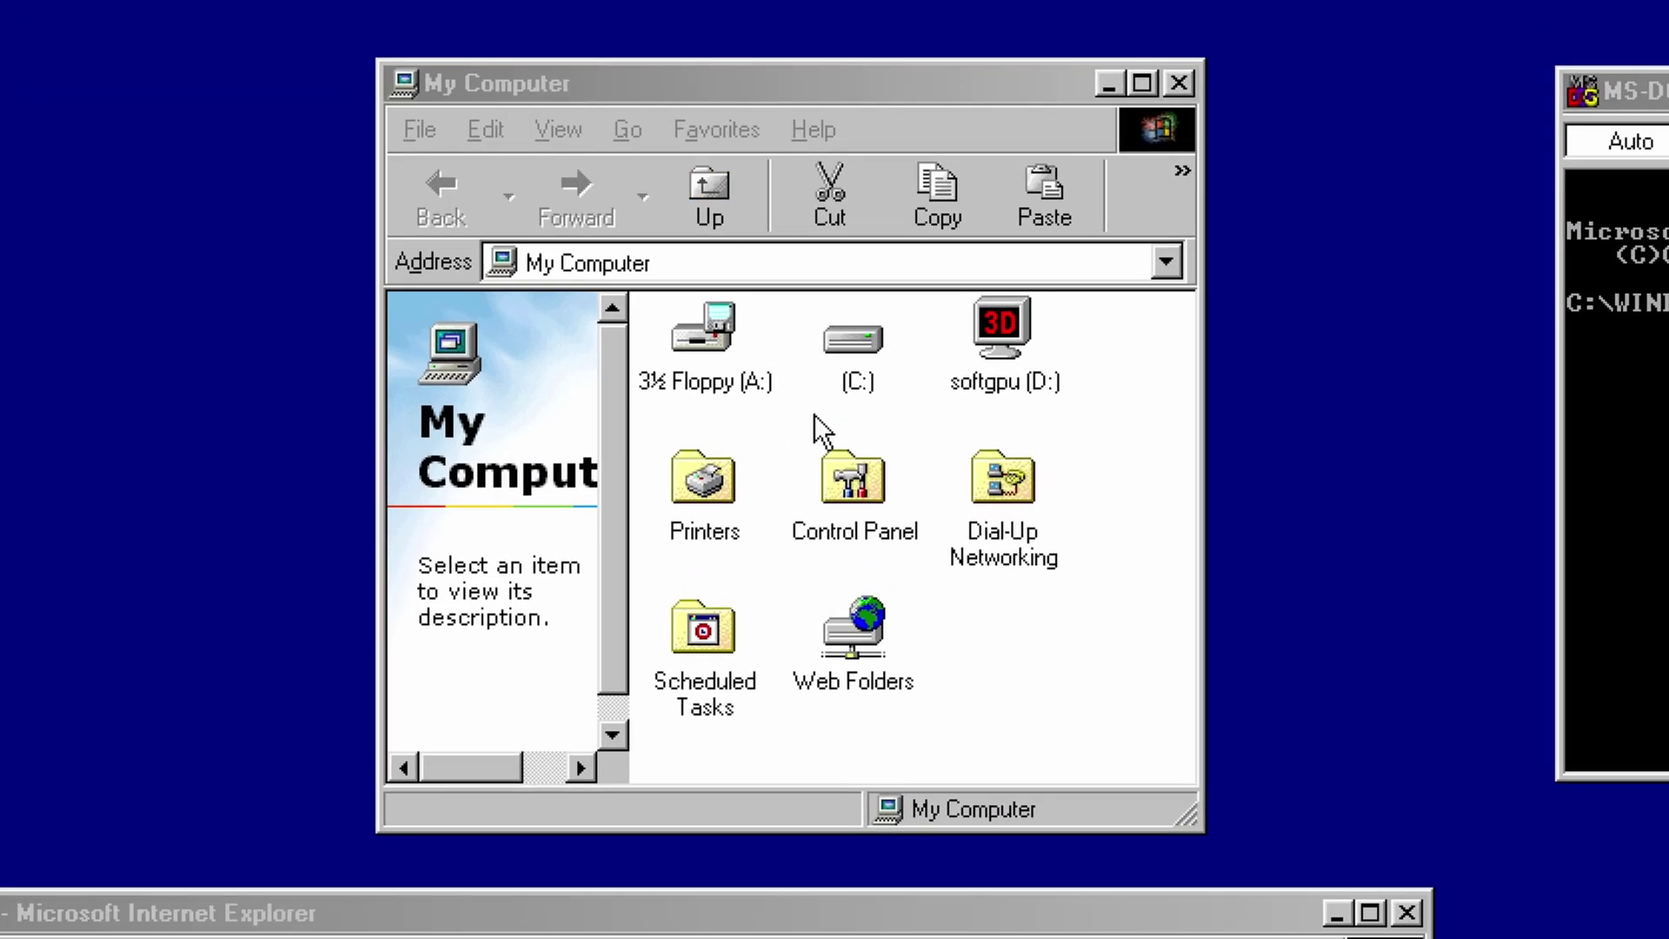
Step: Refresh the My Computer window and request the properties of its first unnamed folder, dismissing the resulting message
{"action": "right_click", "coordinate": [681, 322]}
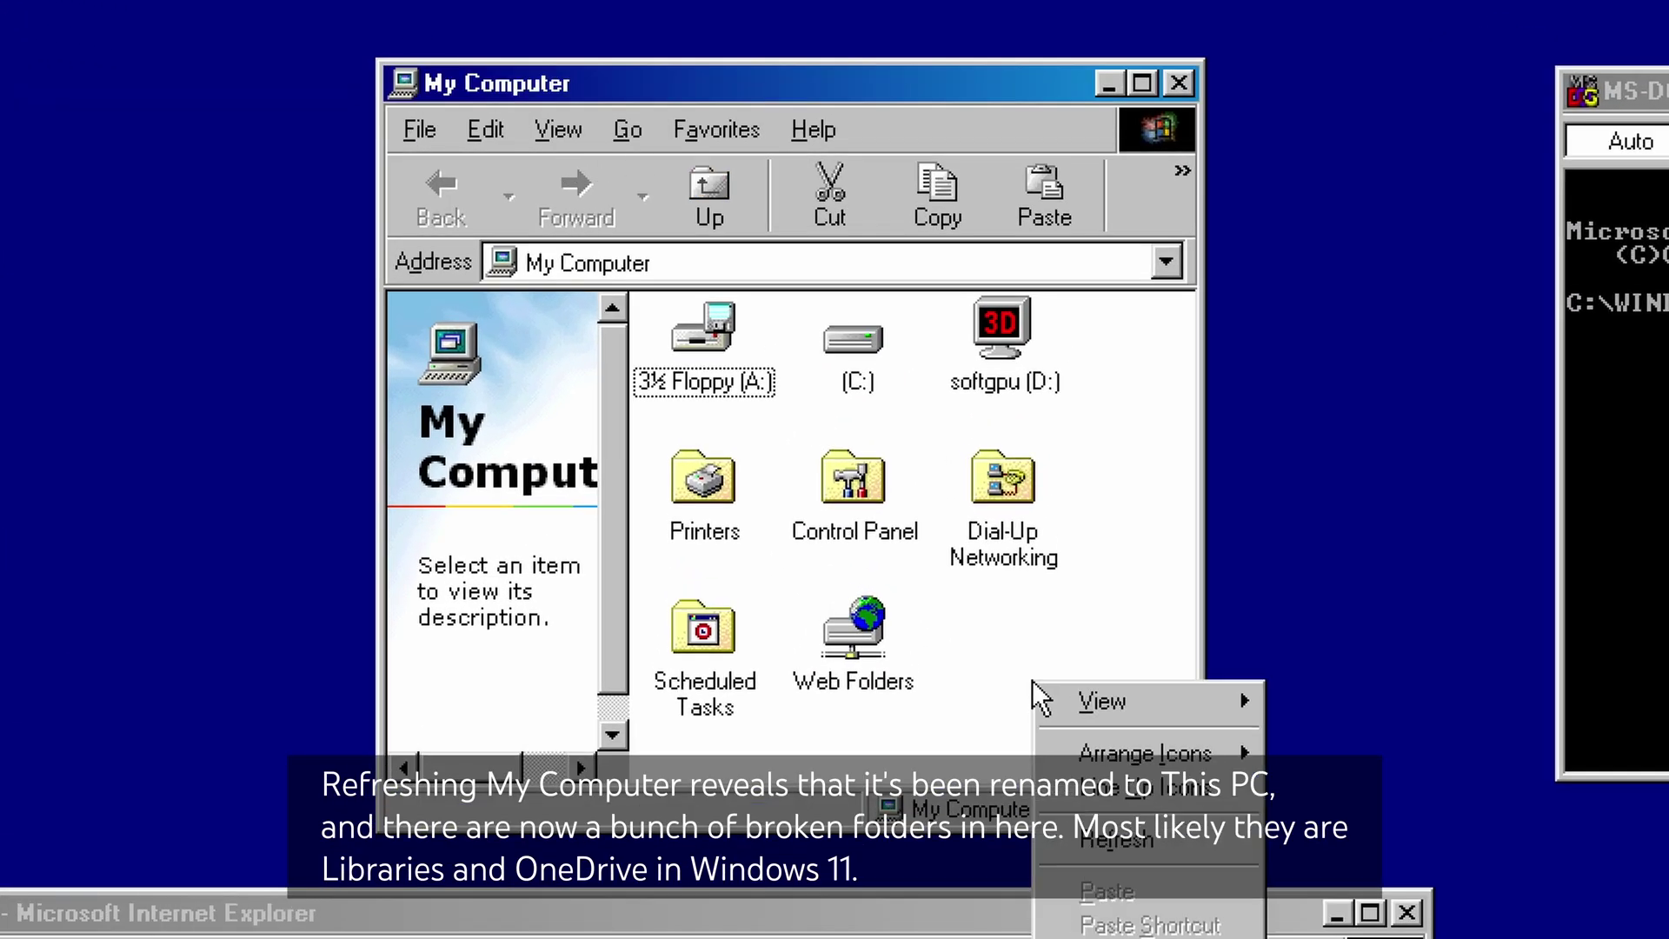
{"action": "left_click", "coordinate": [1088, 839]}
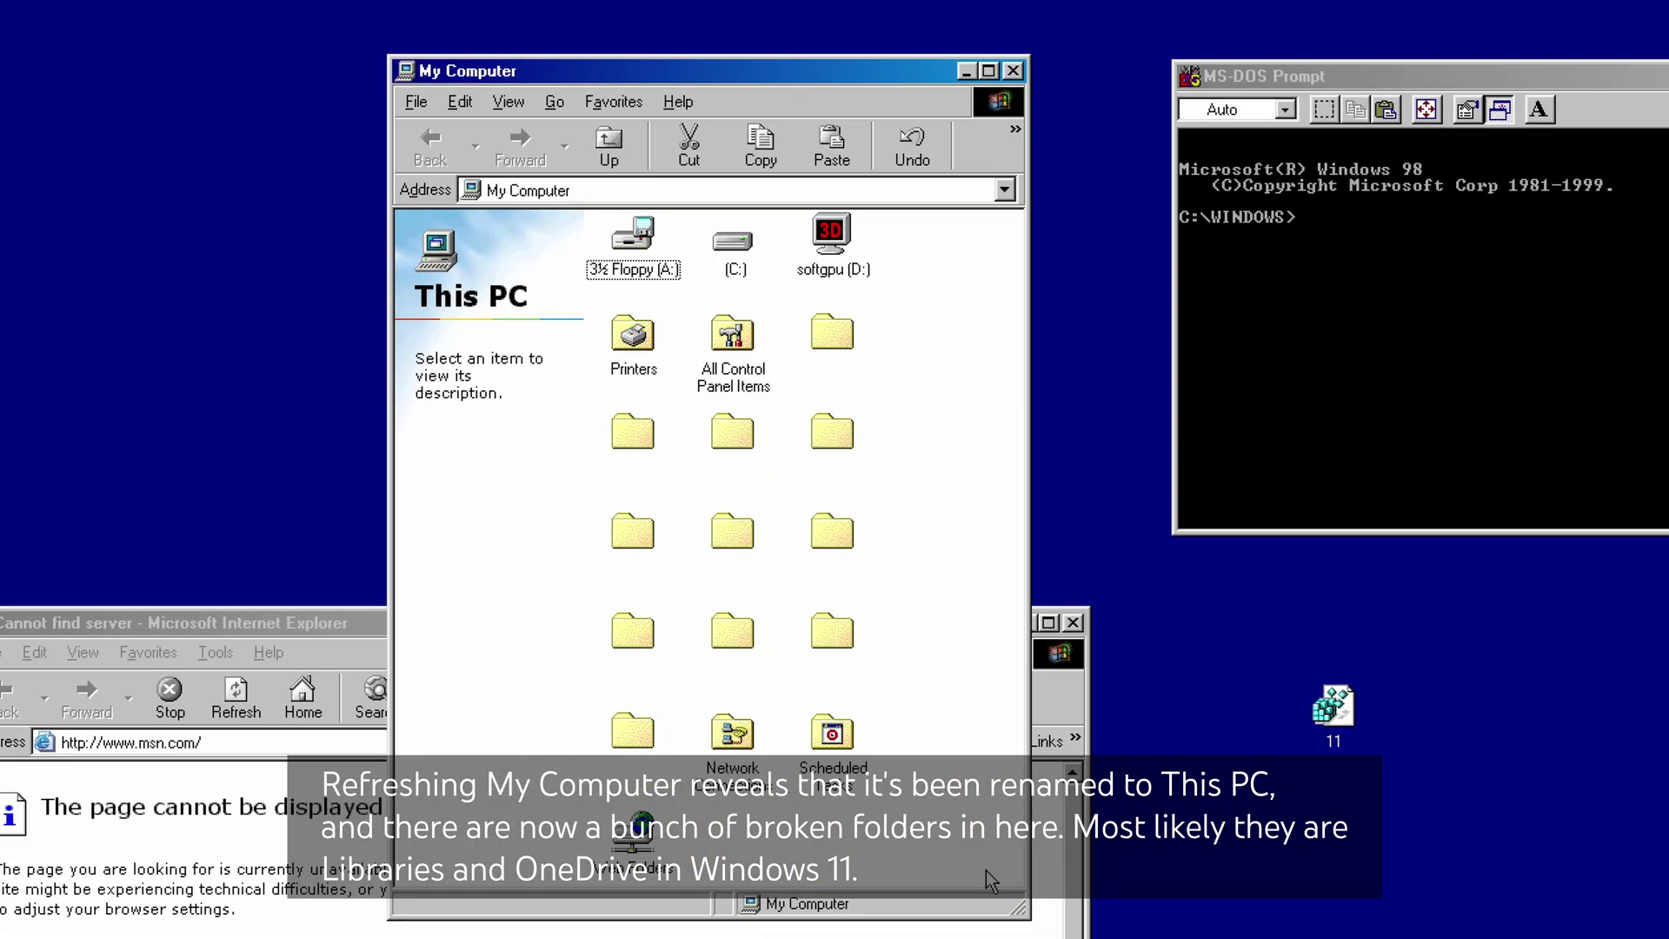
{"action": "left_click", "coordinate": [835, 347]}
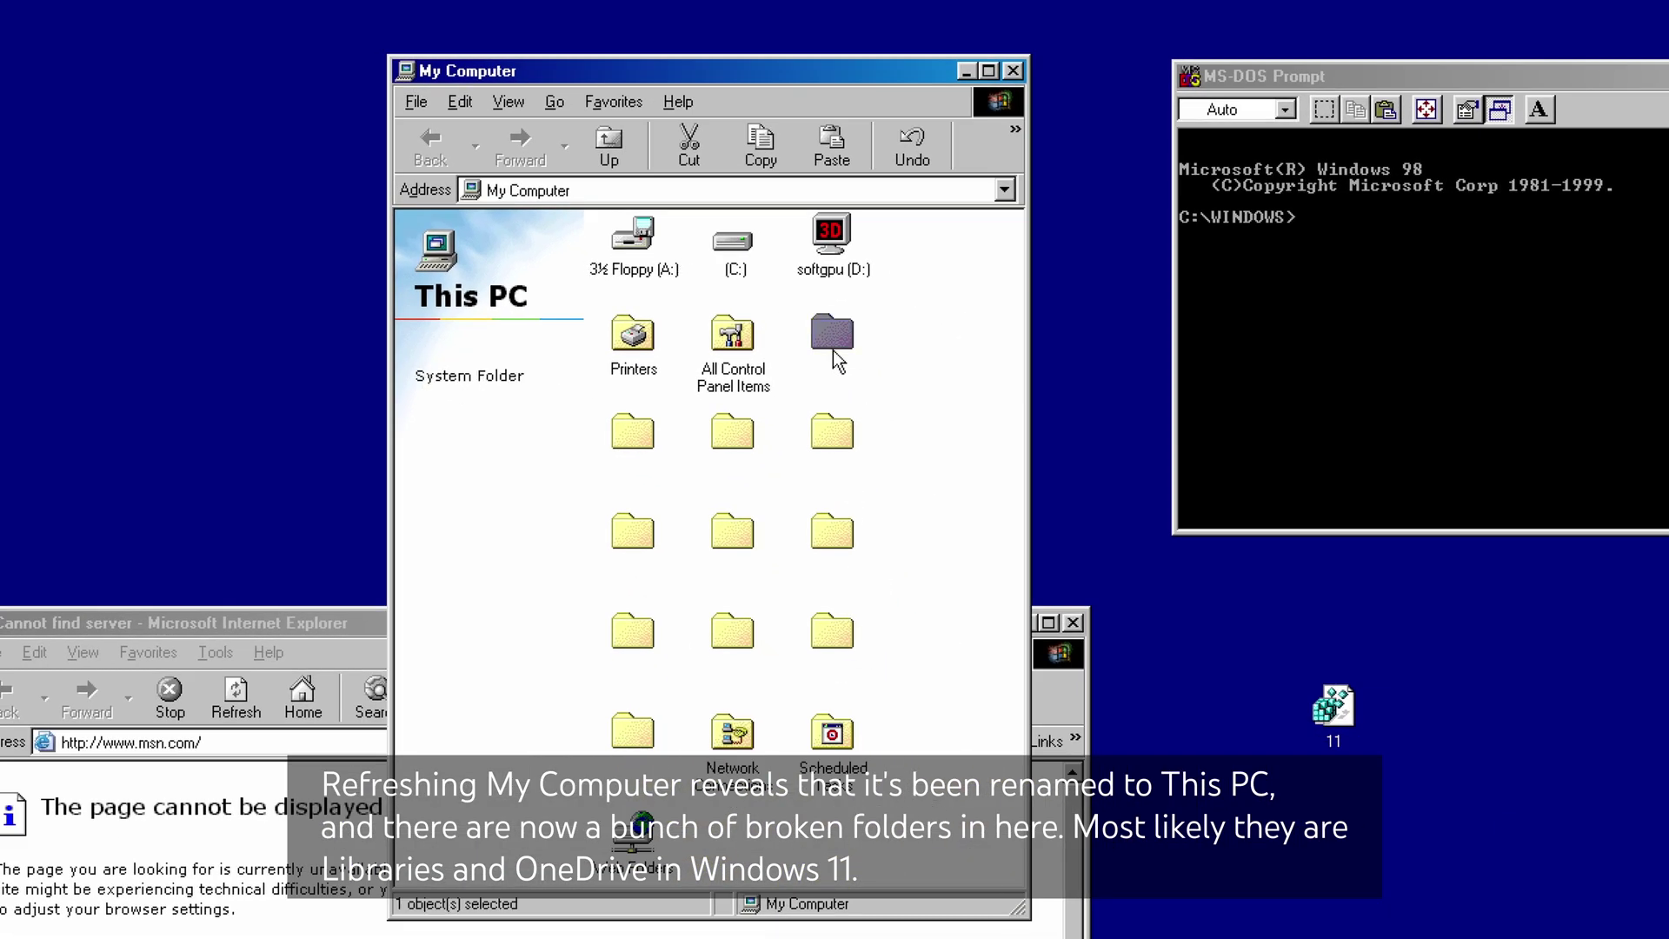
{"action": "right_click", "coordinate": [835, 350]}
{"action": "left_click", "coordinate": [904, 577]}
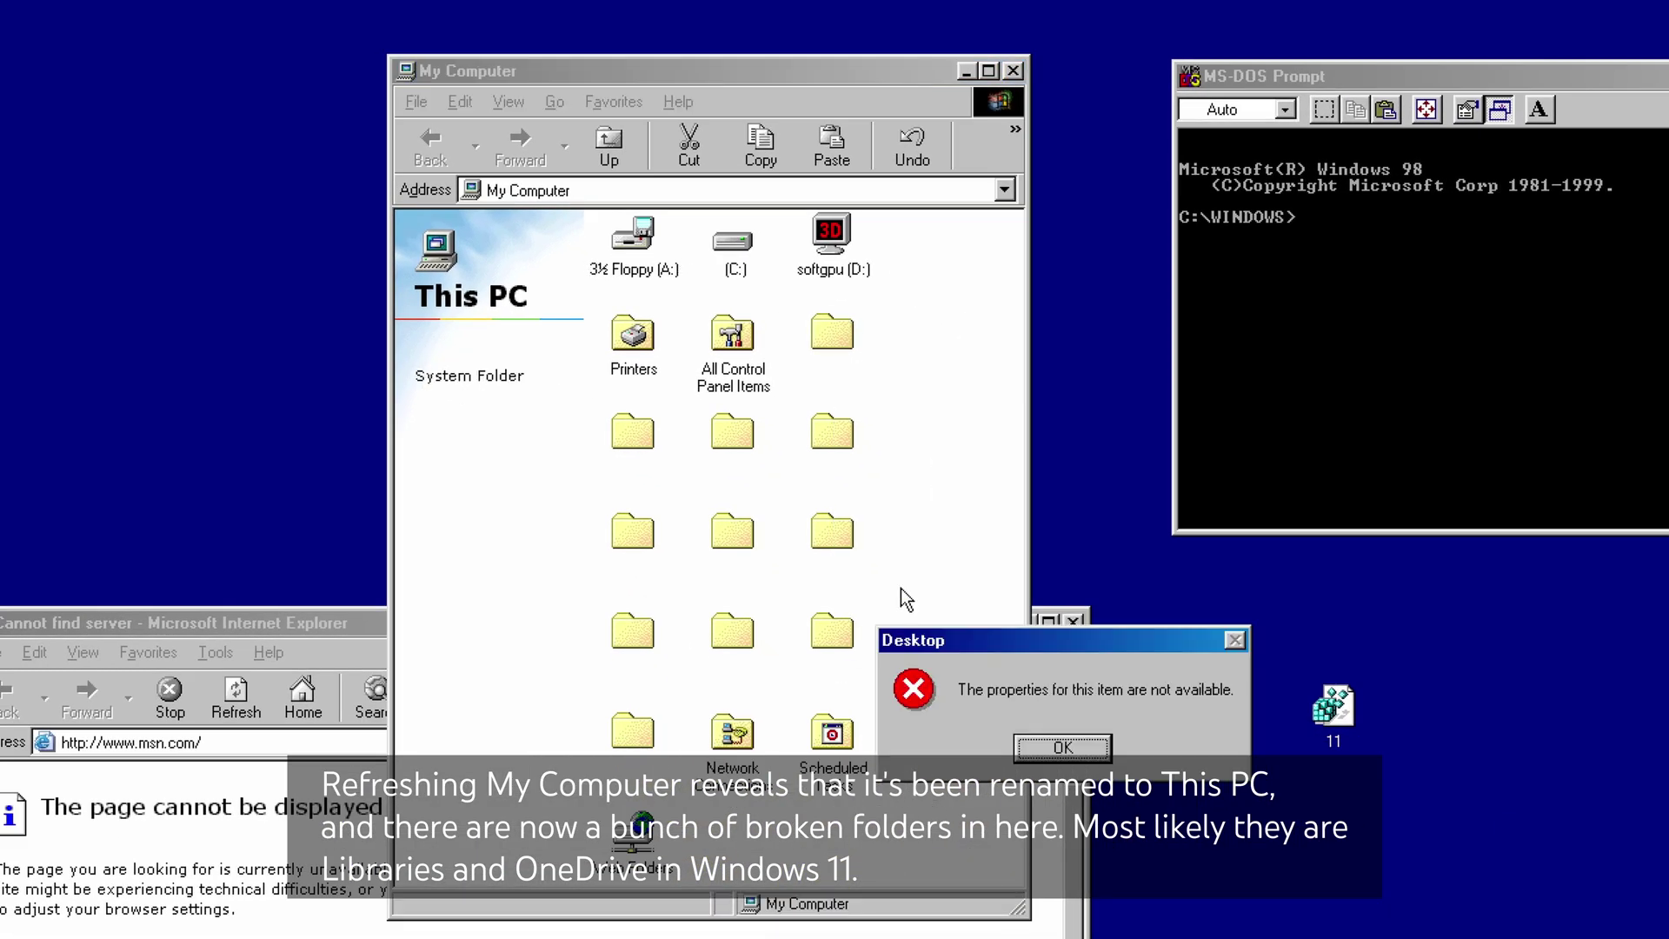
{"action": "left_click", "coordinate": [1056, 756]}
Step: Try to place shortcuts to the nine unnamed folders in the middle rows of My Computer on the desktop
{"action": "left_click_drag", "start_coordinate": [954, 655], "coordinate": [231, 421]}
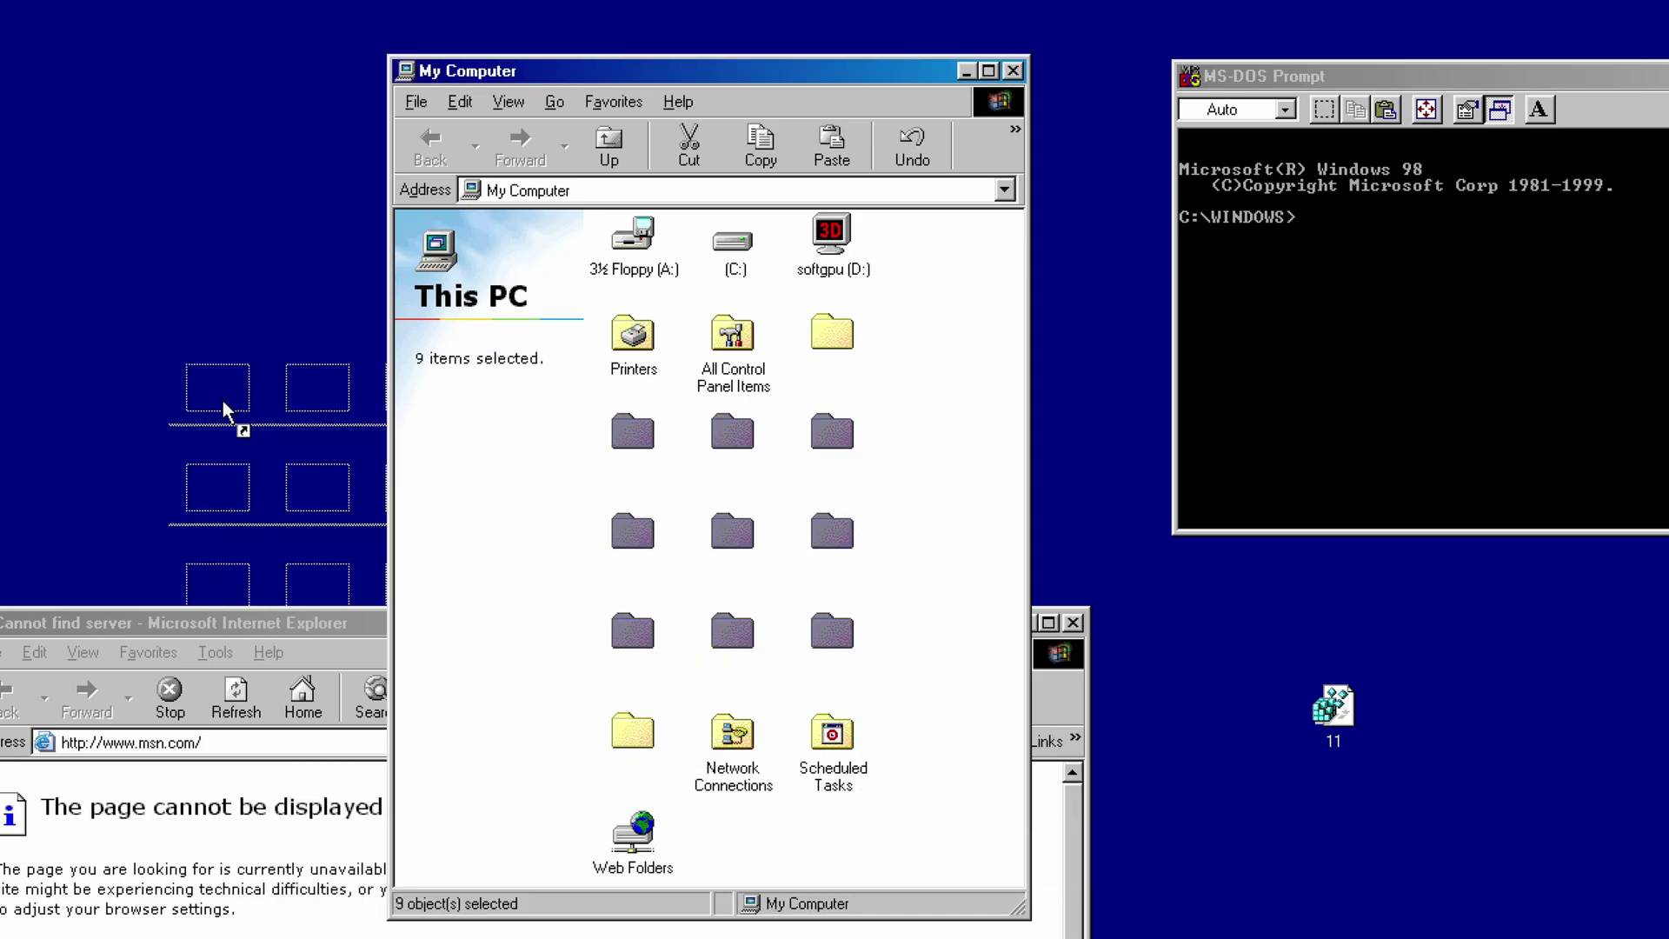
{"action": "left_click", "coordinate": [1001, 747]}
{"action": "left_click", "coordinate": [1021, 746]}
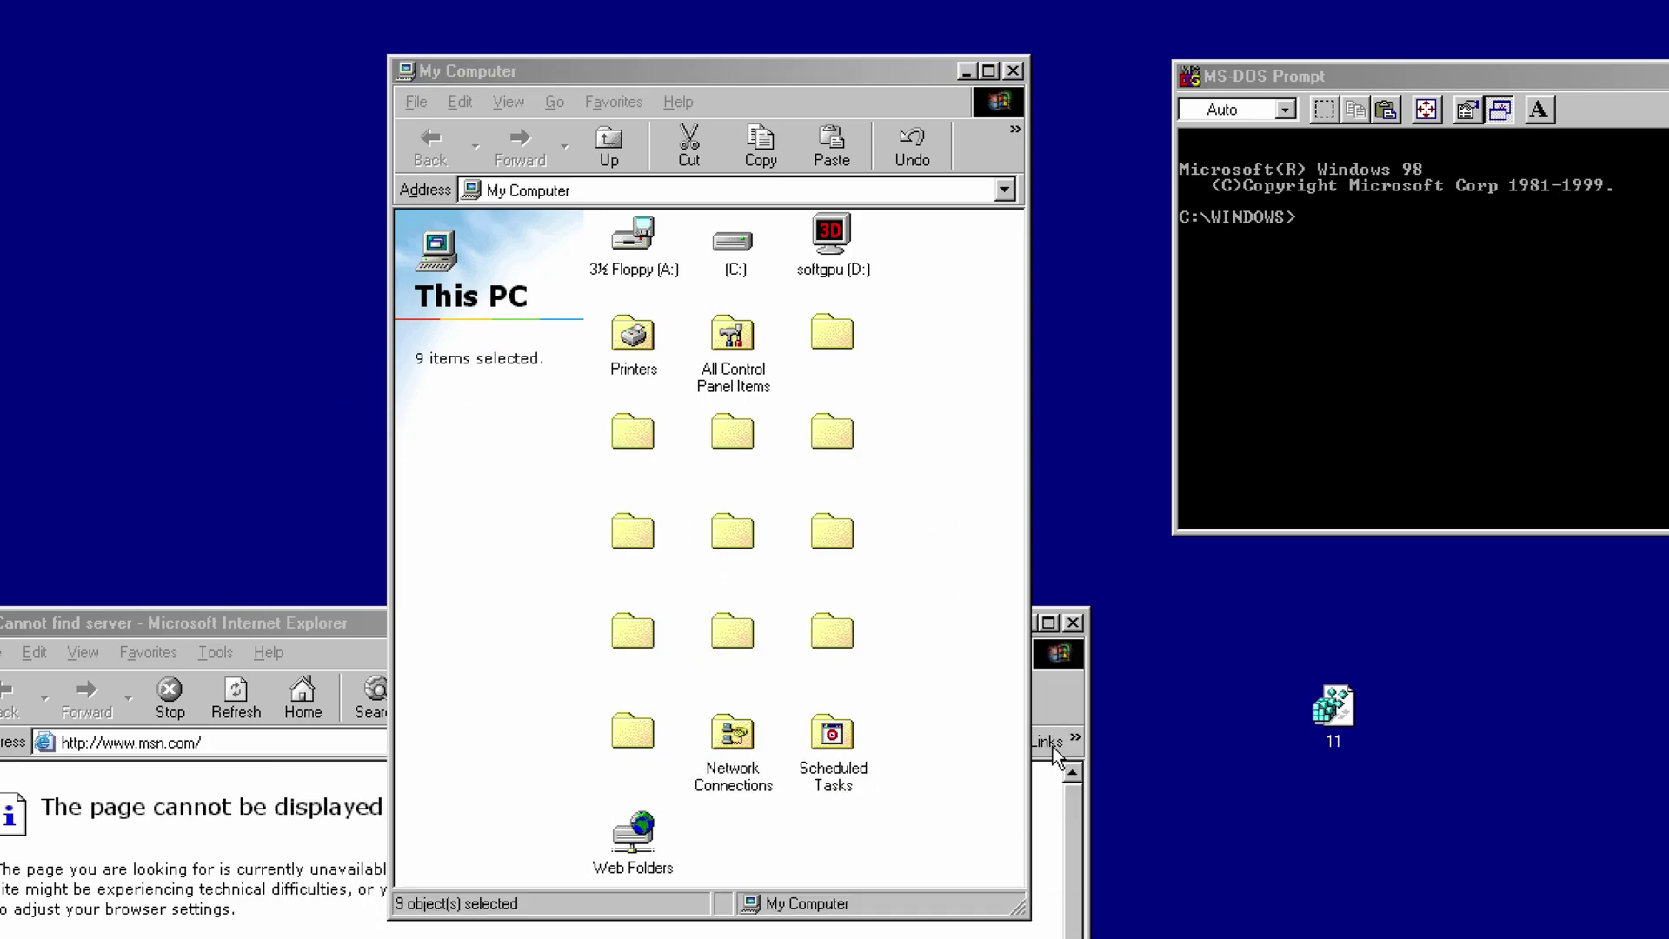
Step: Try the change-passphrase, manage-bde and Properties commands on the C: drive, dismissing each resulting message
{"action": "right_click", "coordinate": [728, 258]}
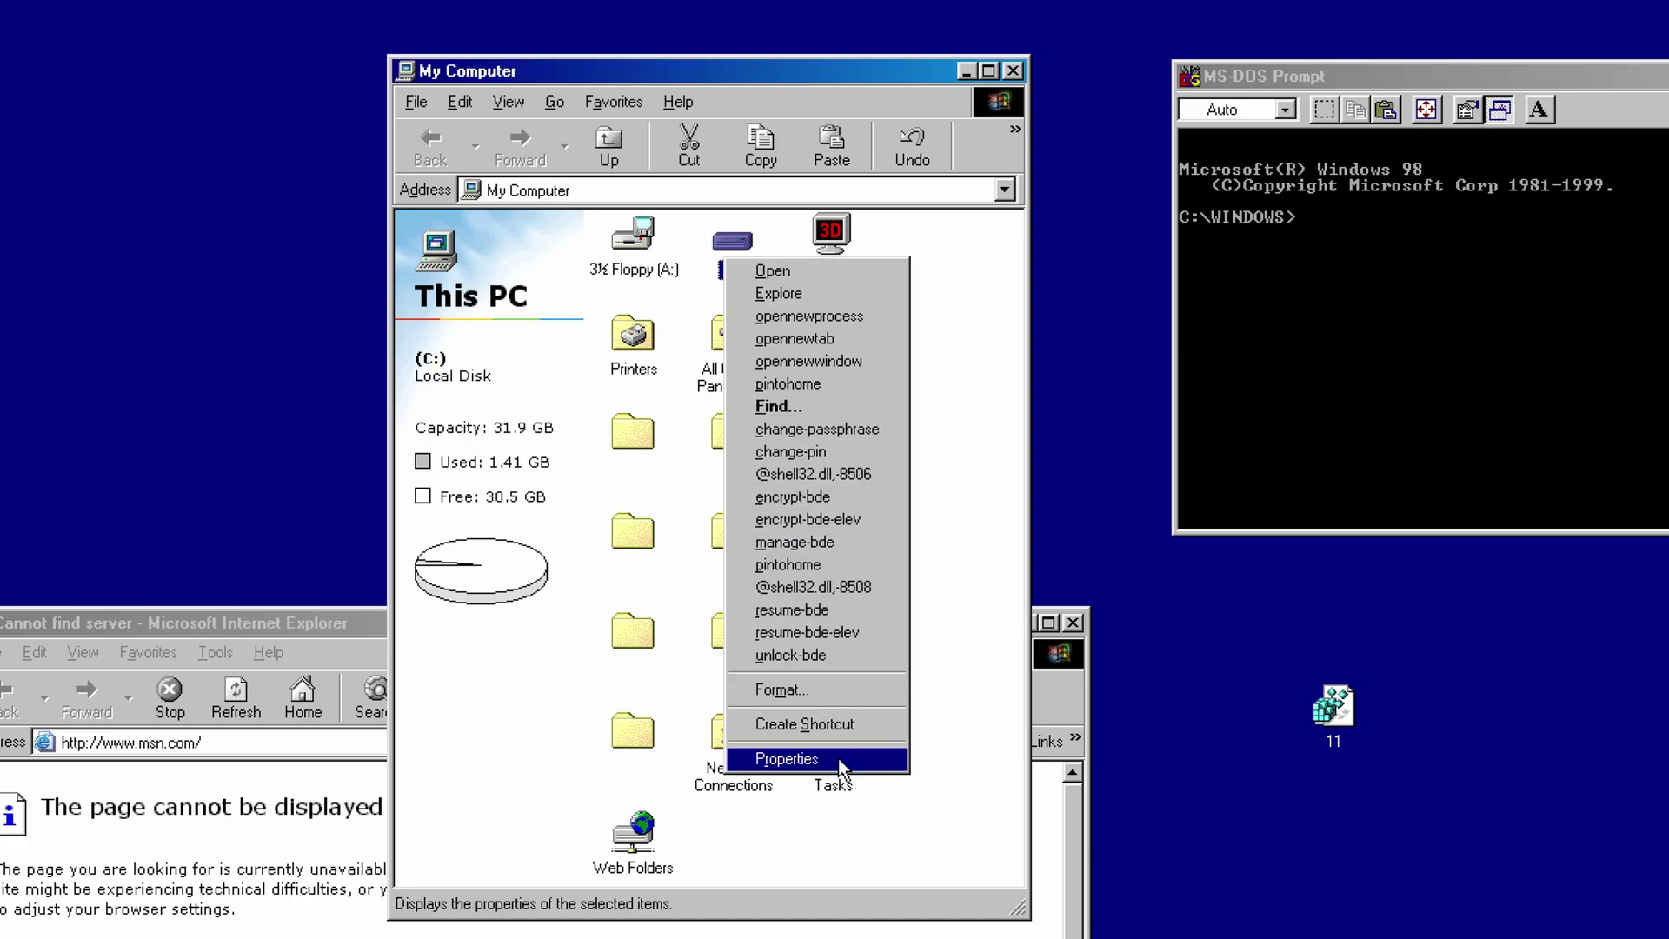
{"action": "left_click", "coordinate": [836, 425]}
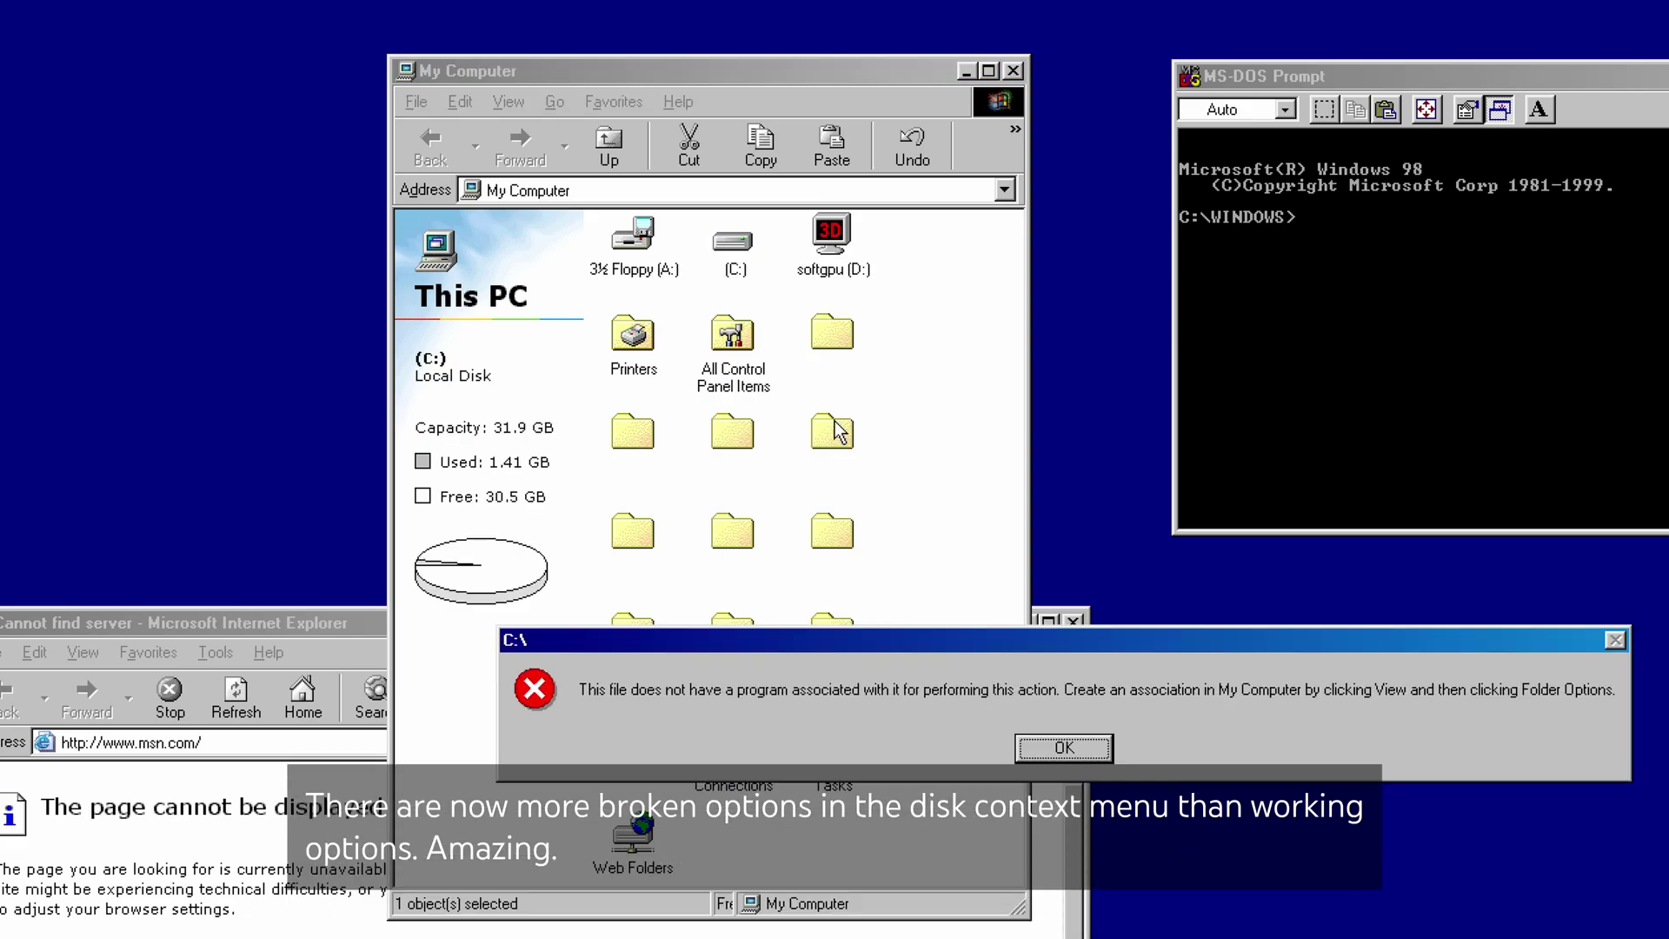
{"action": "left_click", "coordinate": [1064, 748]}
{"action": "right_click", "coordinate": [720, 257]}
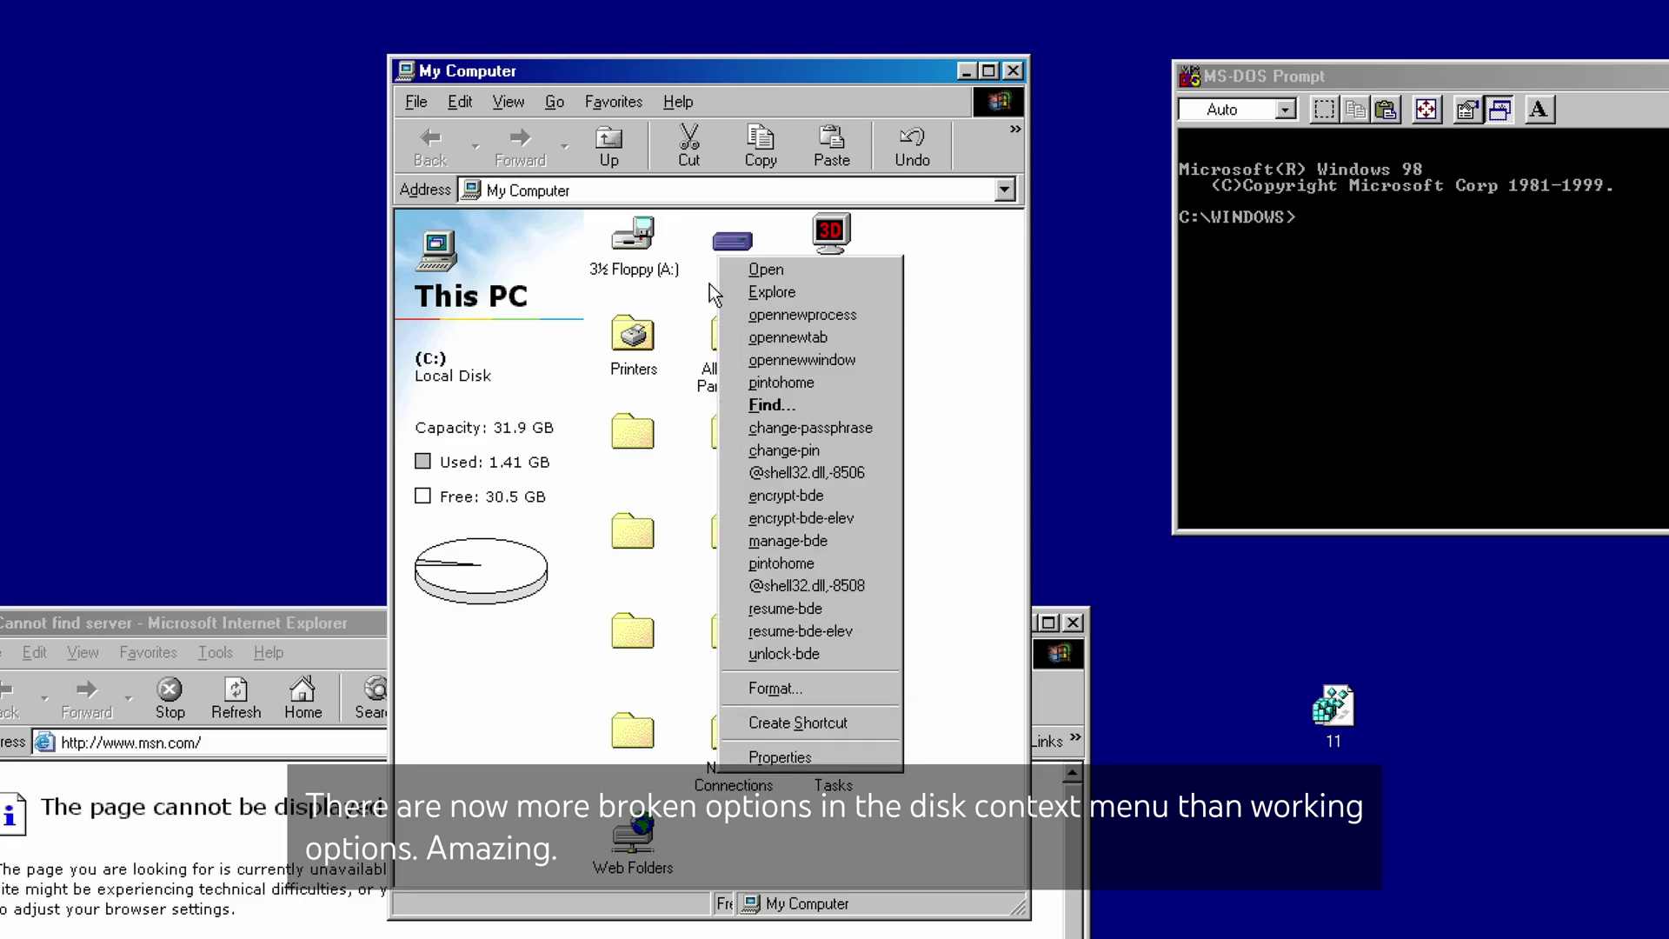
{"action": "left_click", "coordinate": [786, 540]}
{"action": "key", "text": "Return"}
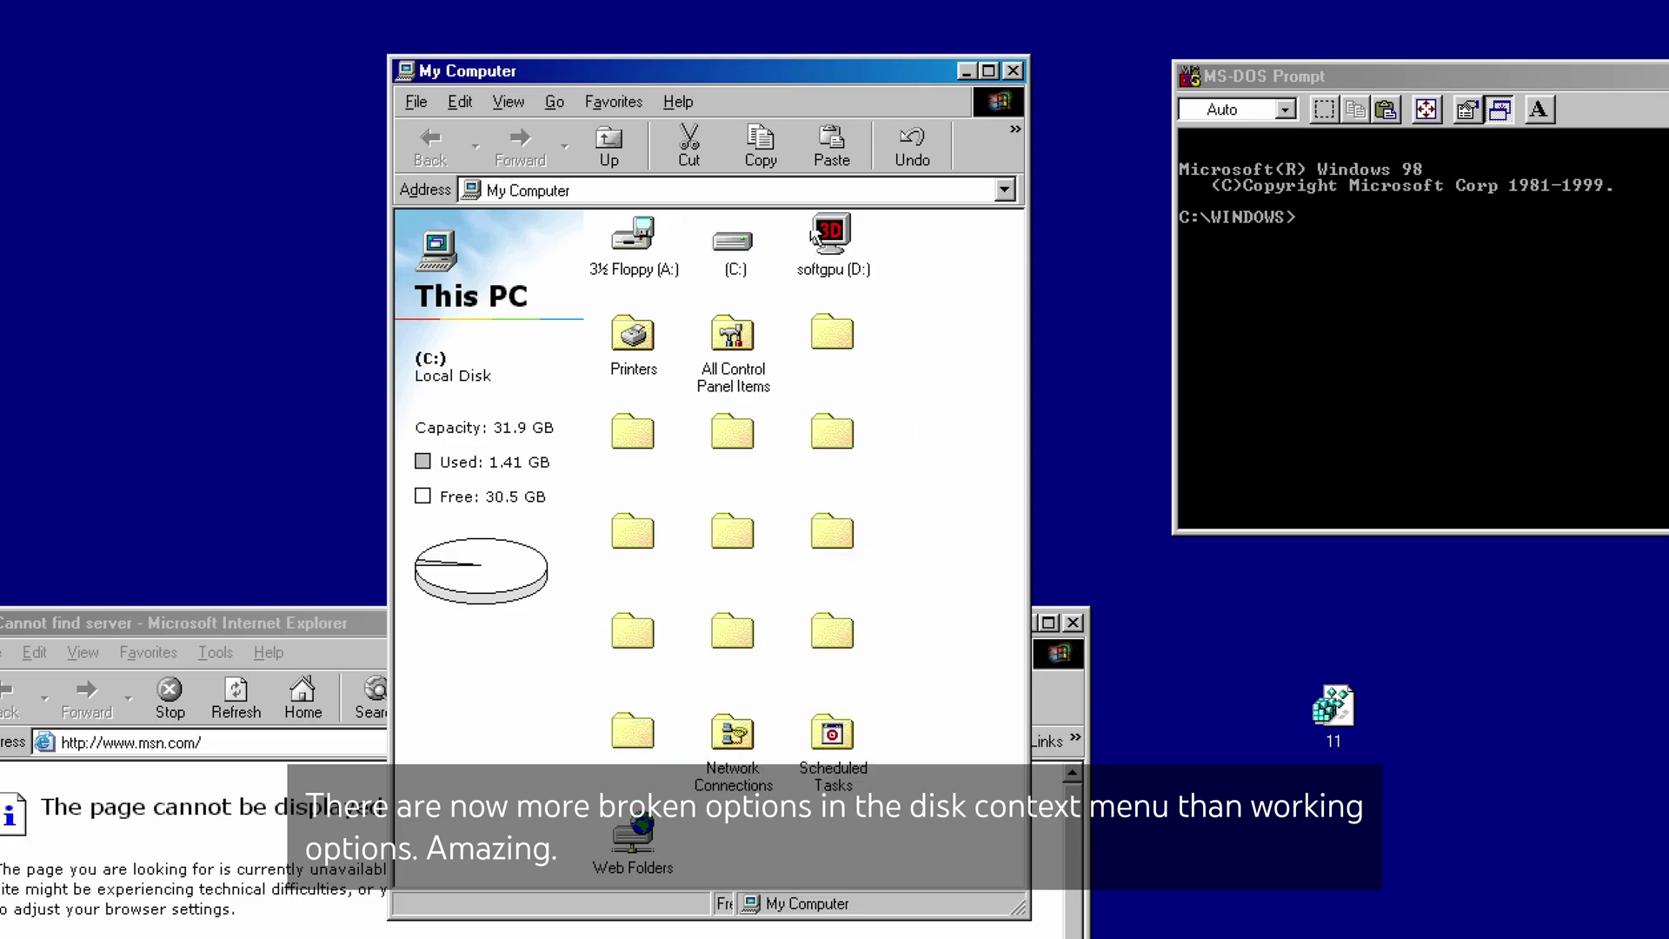
{"action": "right_click", "coordinate": [714, 235]}
{"action": "left_click", "coordinate": [786, 749]}
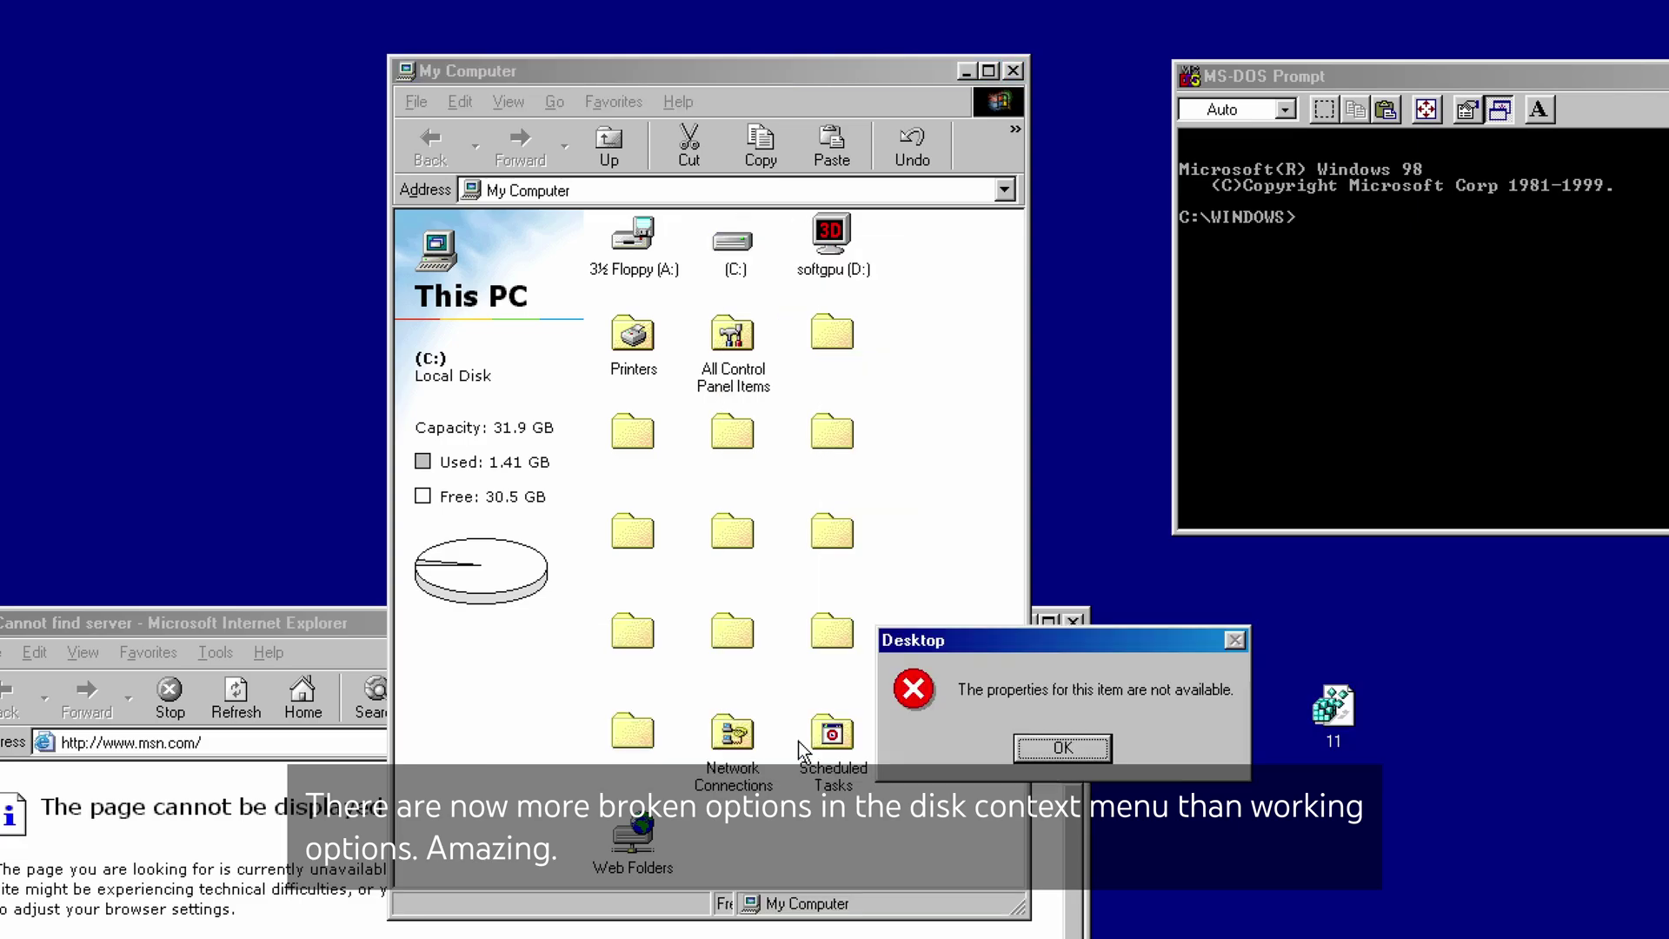
{"action": "left_click", "coordinate": [1024, 748]}
Step: Open the C: drive and view the properties of the %USERPROFILE% folder
{"action": "left_click", "coordinate": [730, 252]}
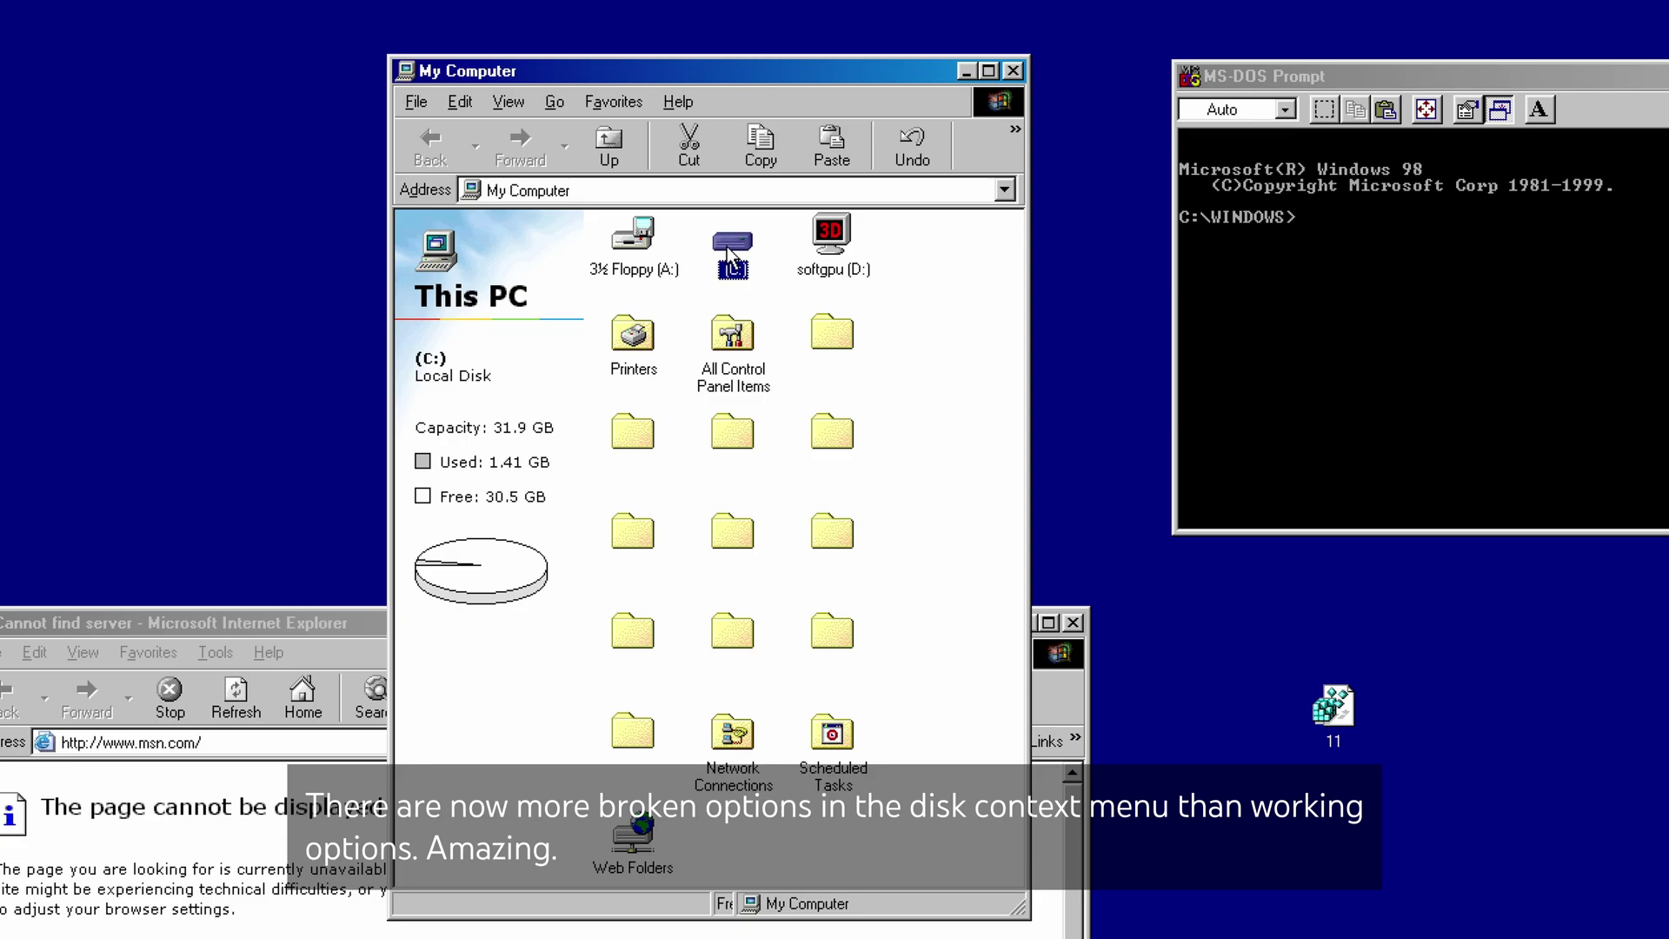
{"action": "double_click", "coordinate": [730, 252]}
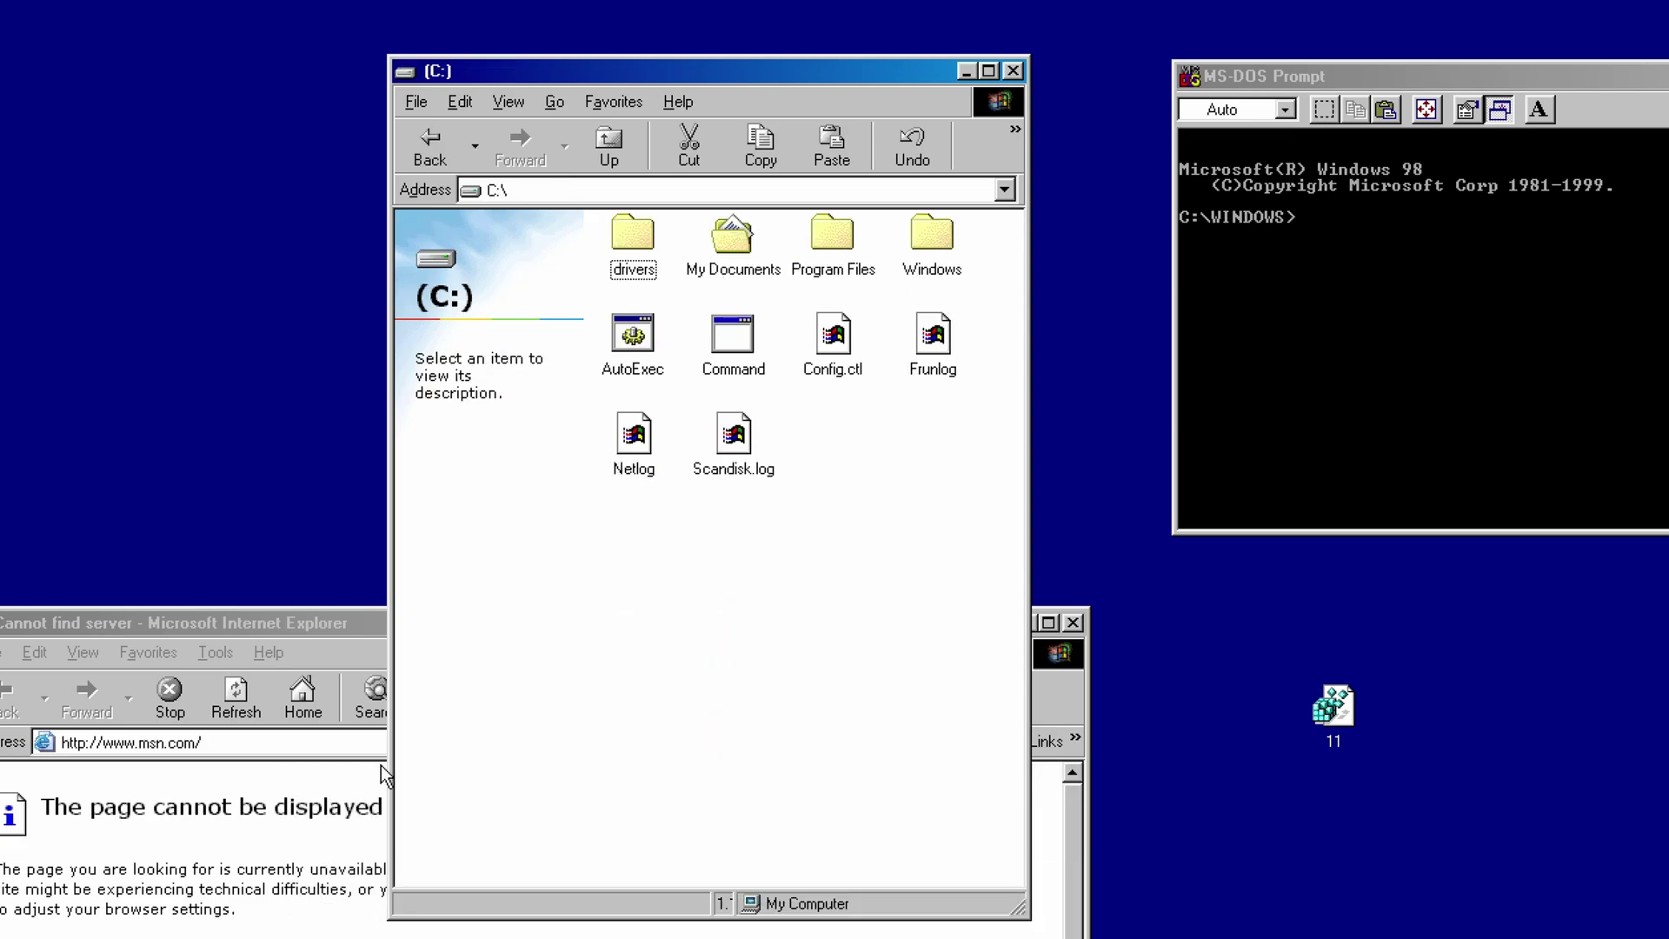
{"action": "right_click", "coordinate": [842, 437]}
{"action": "left_click", "coordinate": [894, 901]}
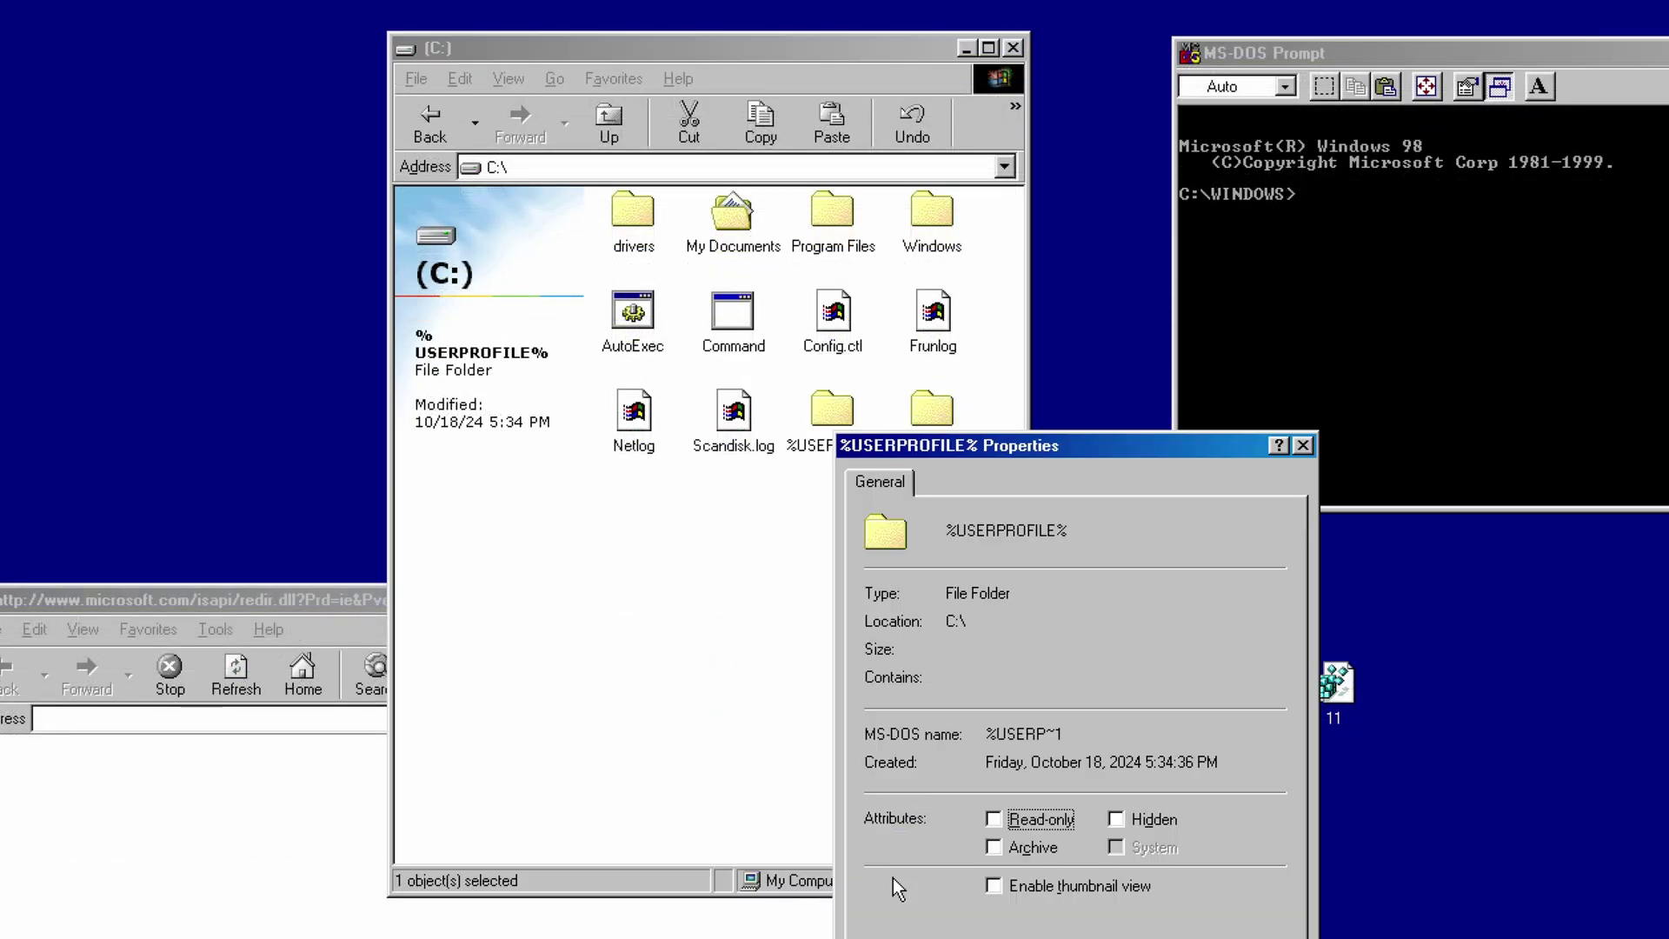
{"action": "left_click", "coordinate": [1301, 445]}
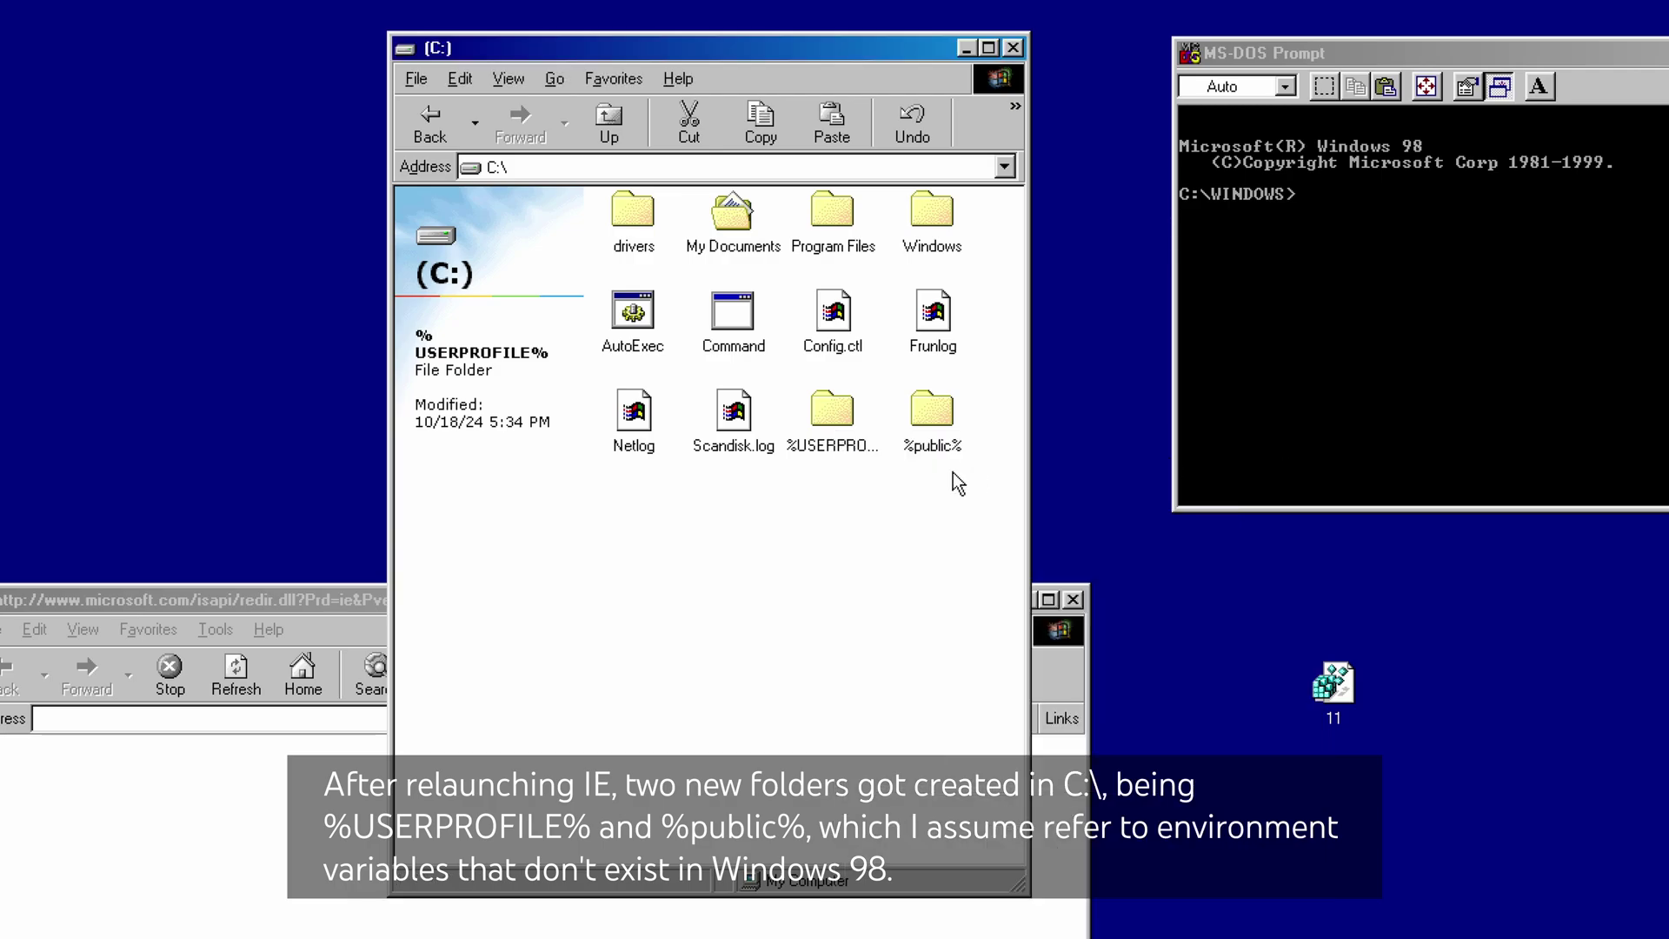
Step: Browse down from the %USERPROFILE% folder through AppData, Roaming and Microsoft to the Windows folder
{"action": "left_click", "coordinate": [847, 426]}
{"action": "right_click", "coordinate": [847, 426]}
{"action": "left_click", "coordinate": [874, 483]}
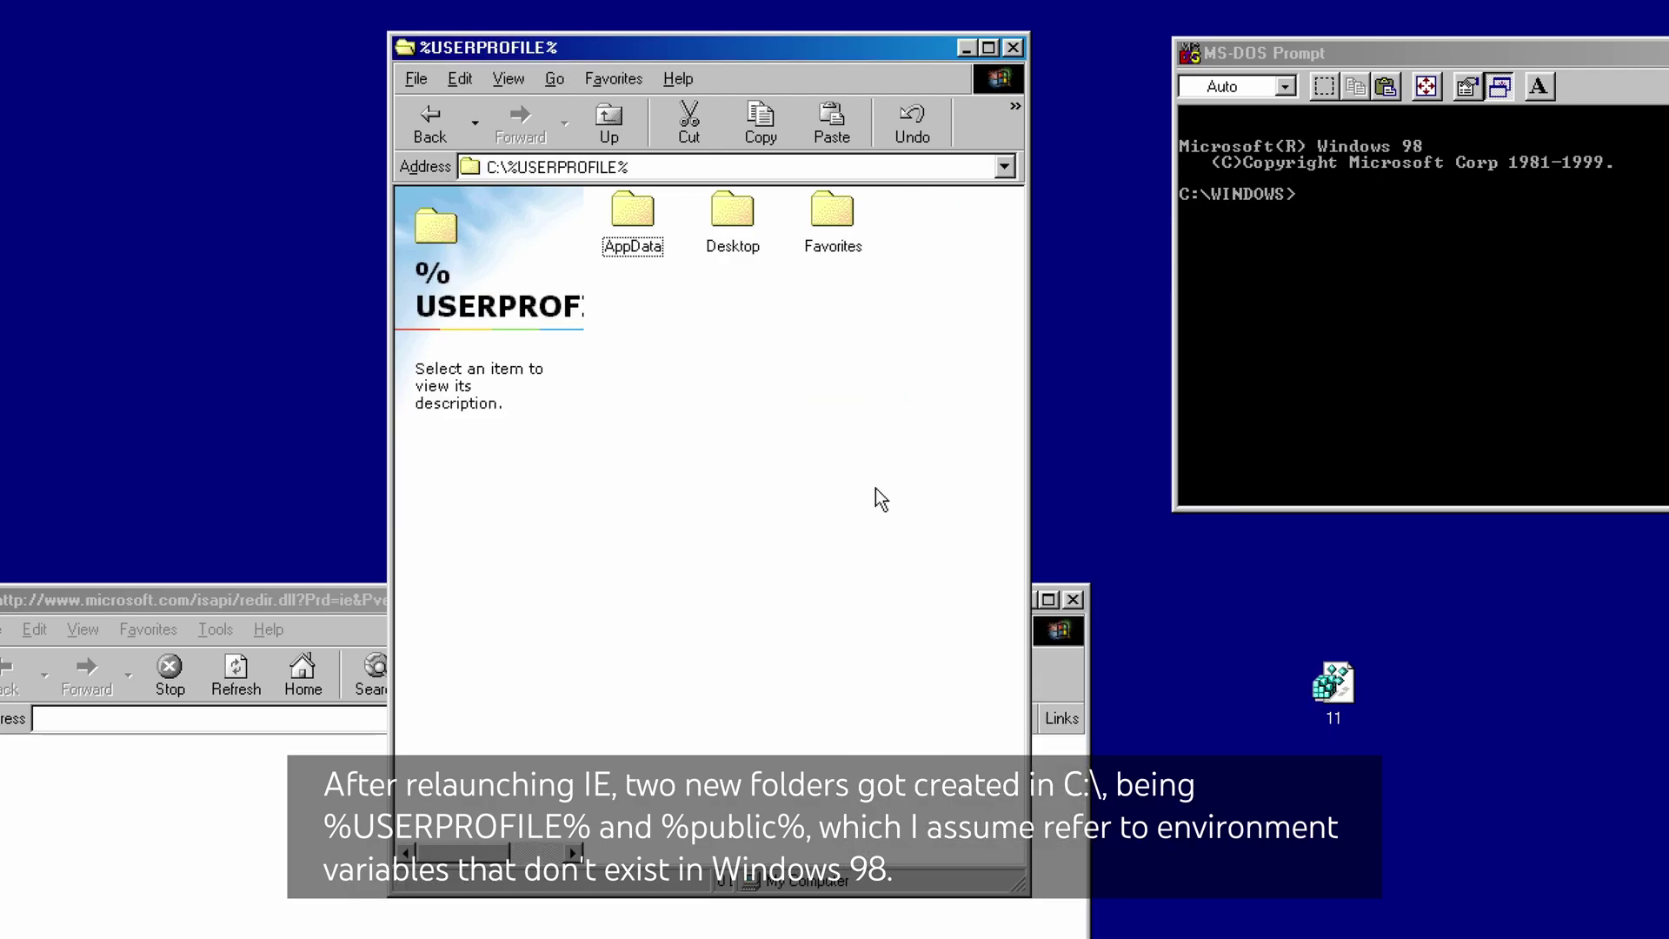
{"action": "right_click", "coordinate": [619, 212]}
{"action": "left_click", "coordinate": [669, 269]}
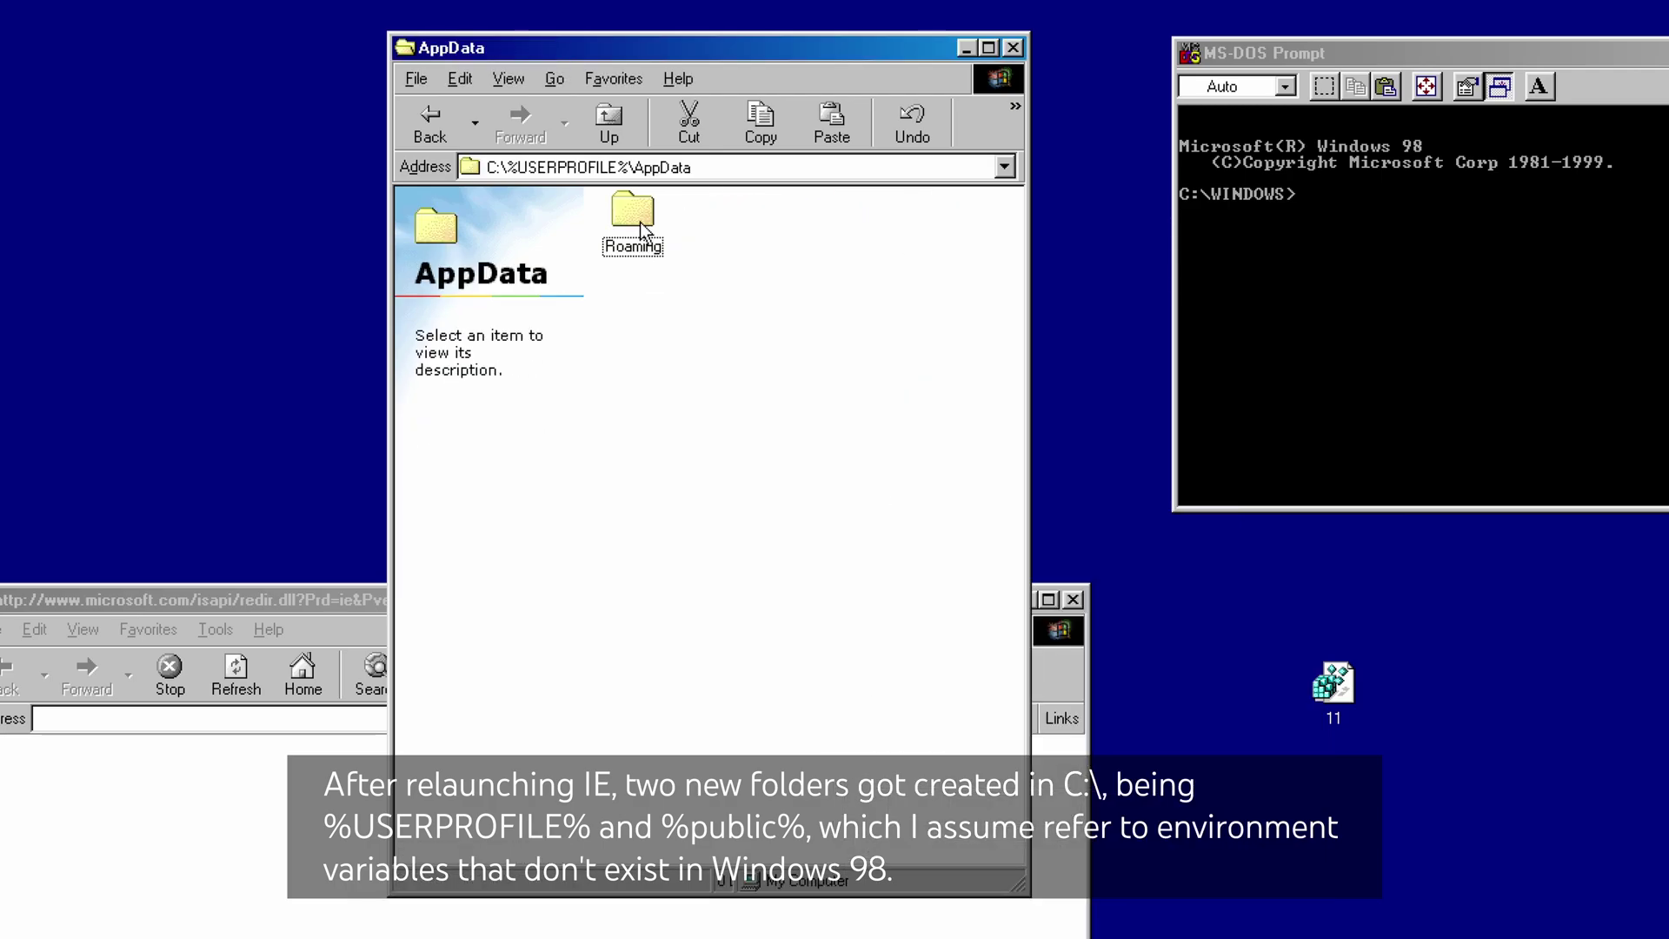
{"action": "right_click", "coordinate": [641, 213]}
{"action": "left_click", "coordinate": [687, 272]}
{"action": "right_click", "coordinate": [633, 238]}
{"action": "left_click", "coordinate": [662, 294]}
{"action": "right_click", "coordinate": [634, 213]}
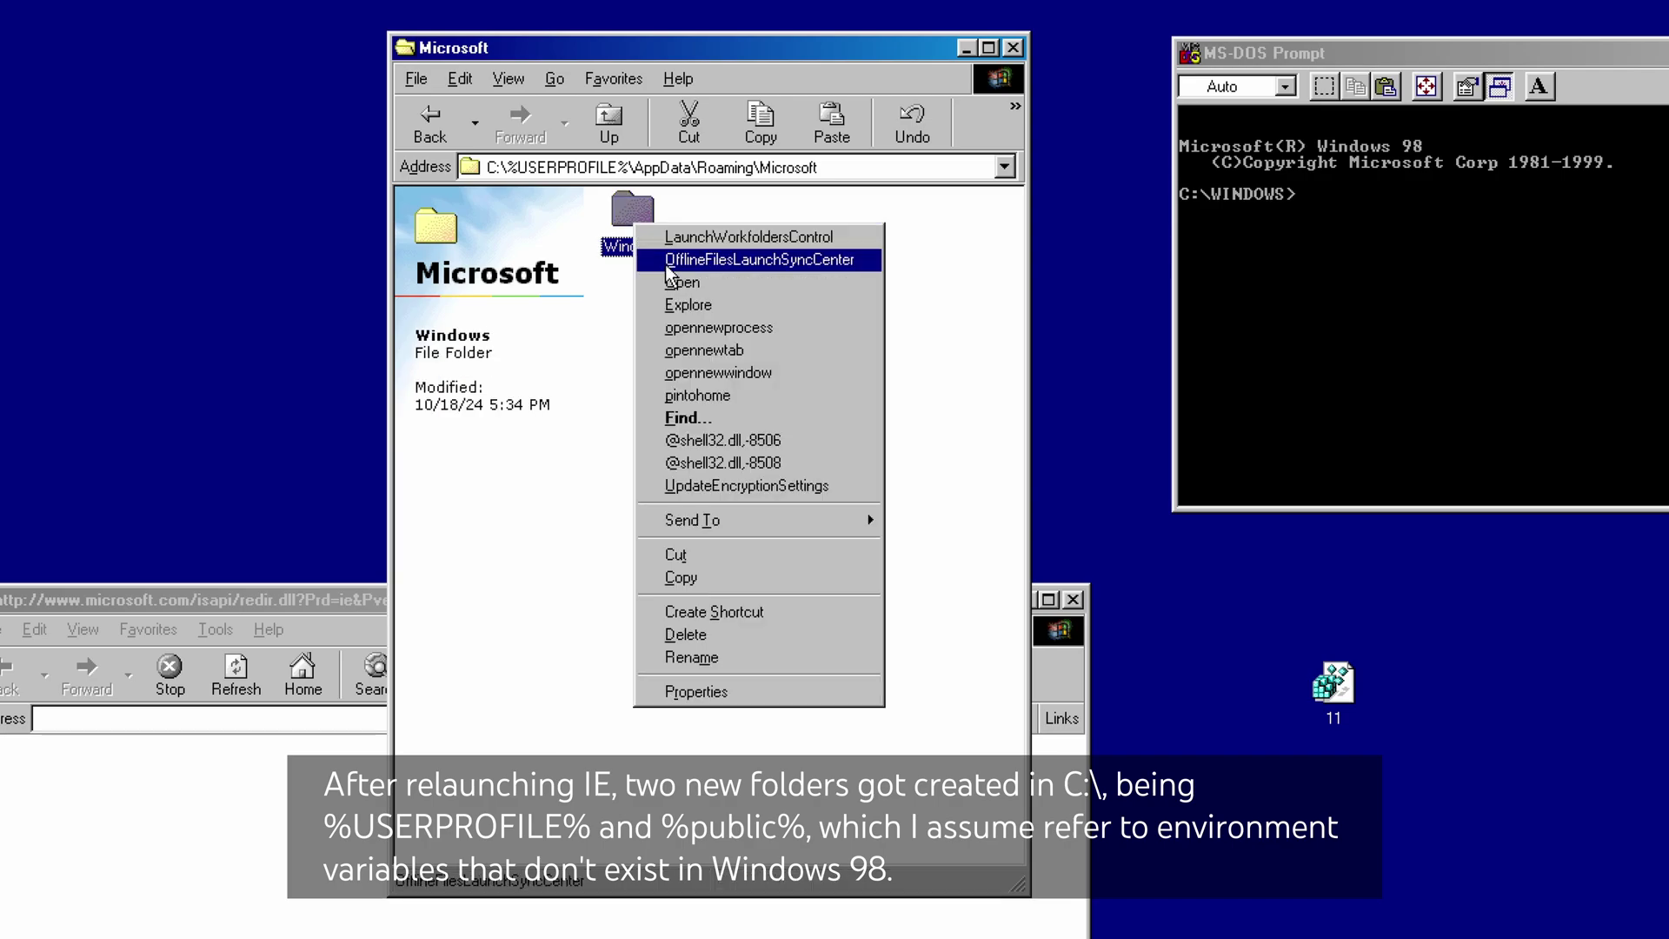
{"action": "left_click", "coordinate": [648, 274]}
Step: Go back up through the parent folders to the root of the C: drive
{"action": "left_click", "coordinate": [609, 126]}
{"action": "left_click", "coordinate": [609, 126]}
{"action": "left_click", "coordinate": [610, 126]}
{"action": "left_click", "coordinate": [610, 126]}
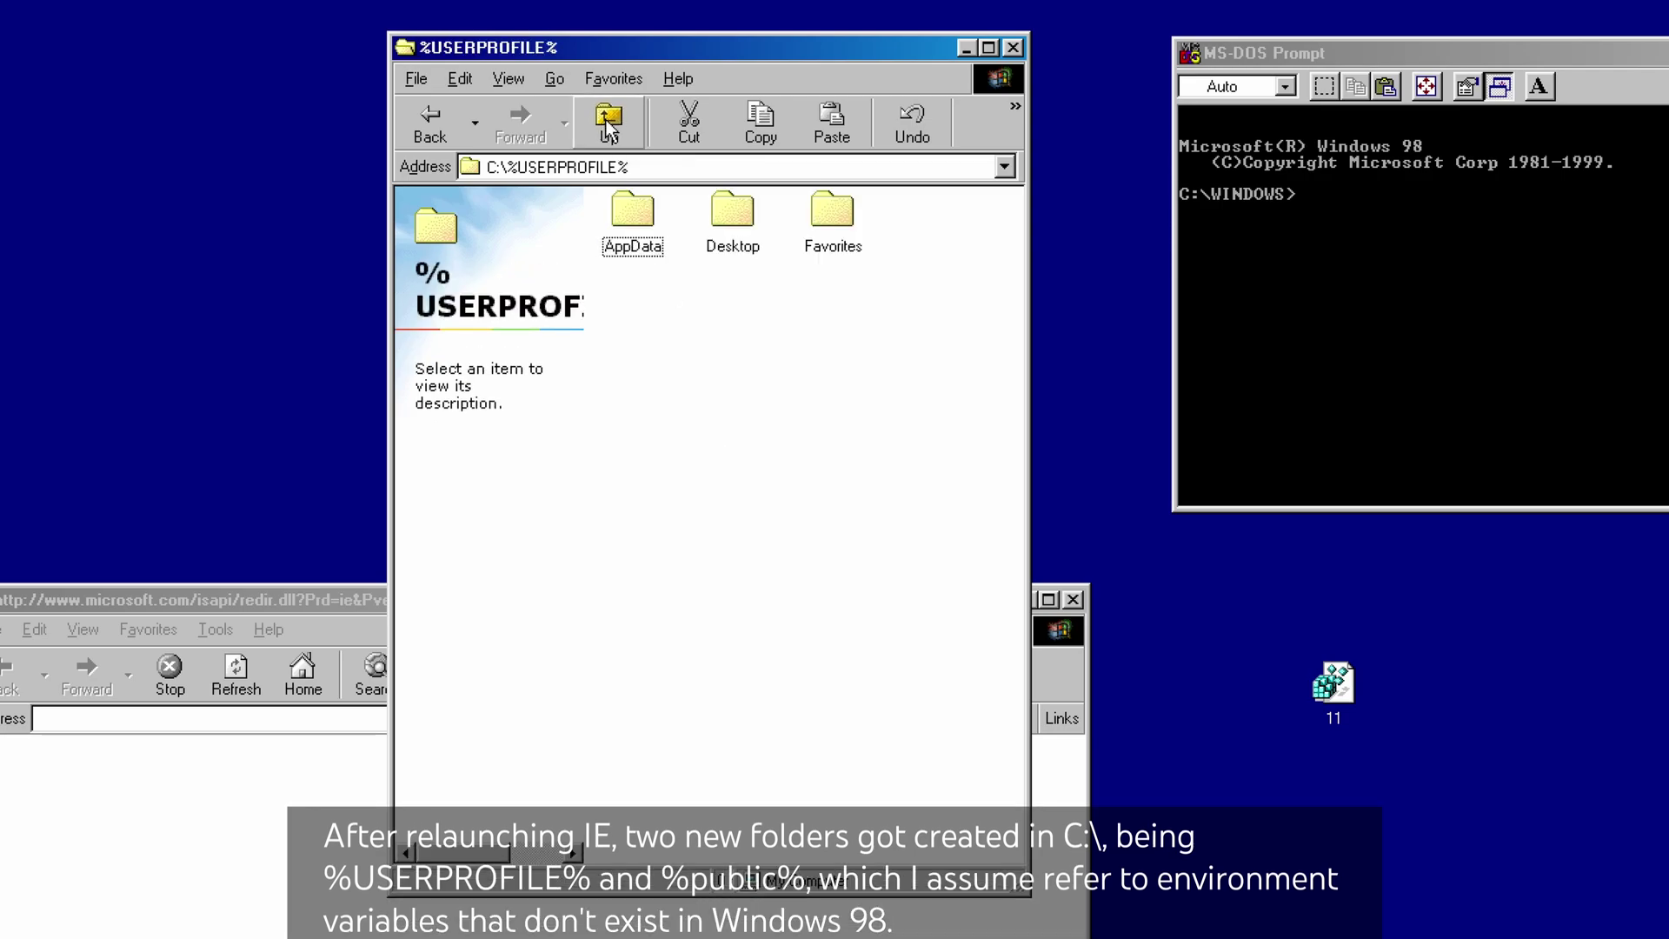
{"action": "left_click", "coordinate": [609, 126]}
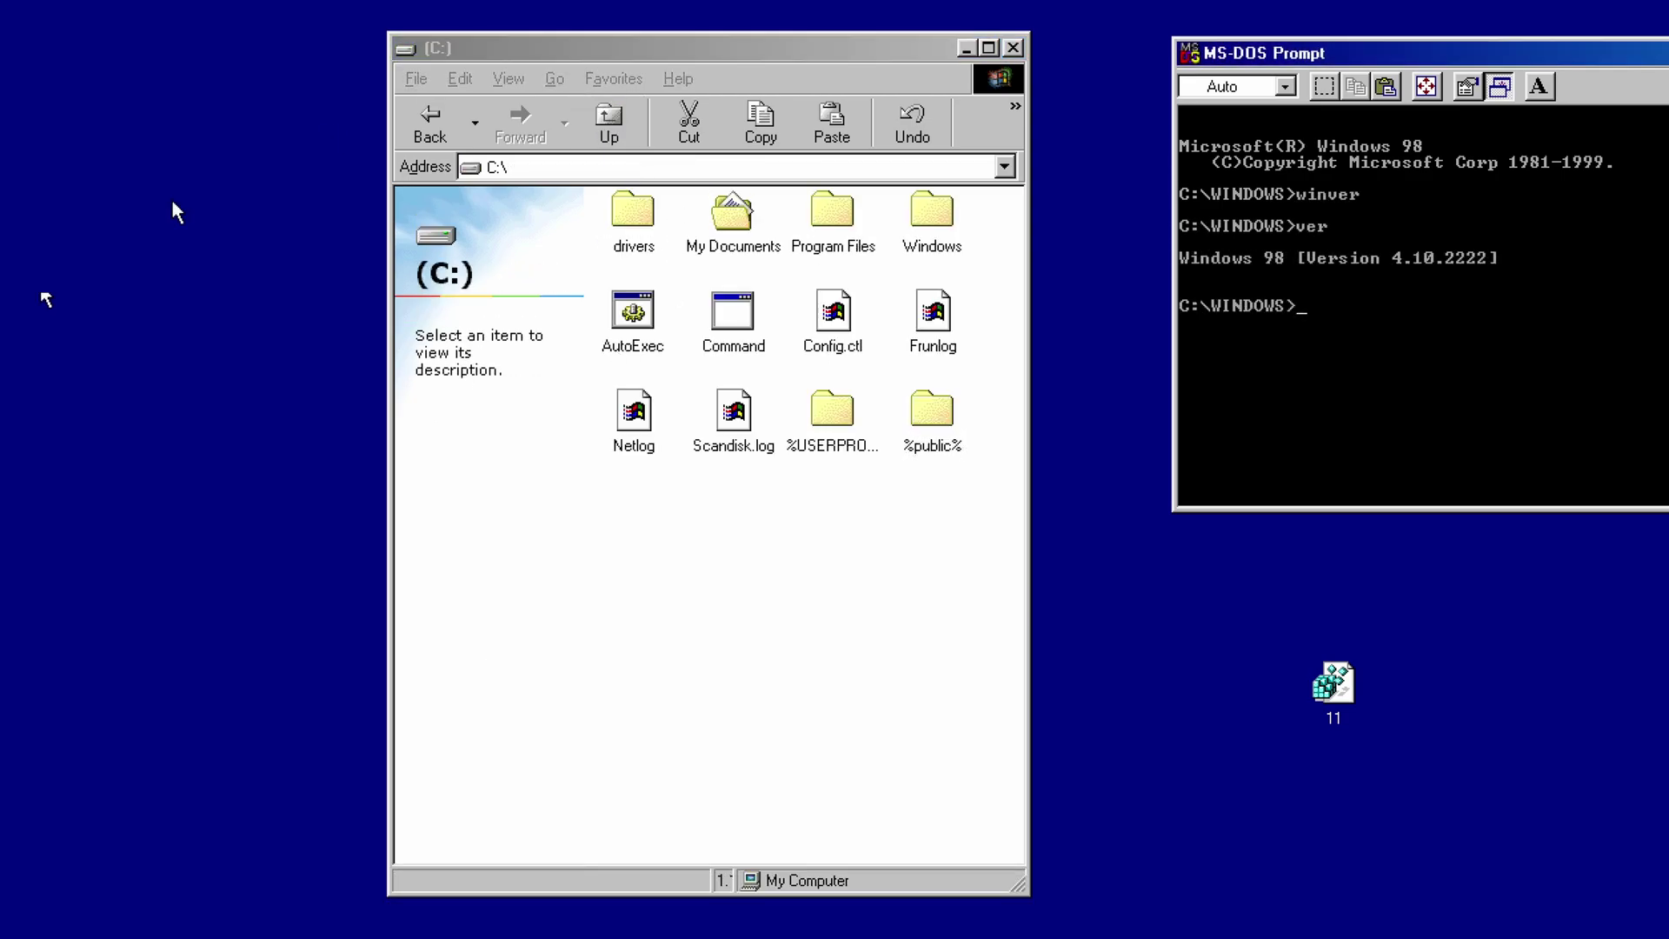
Step: Restart the shell by ending the Explorer task from the Close Program list, cancelling the Shut Down Windows dialog
{"action": "key", "text": "ctrl+alt+Delete"}
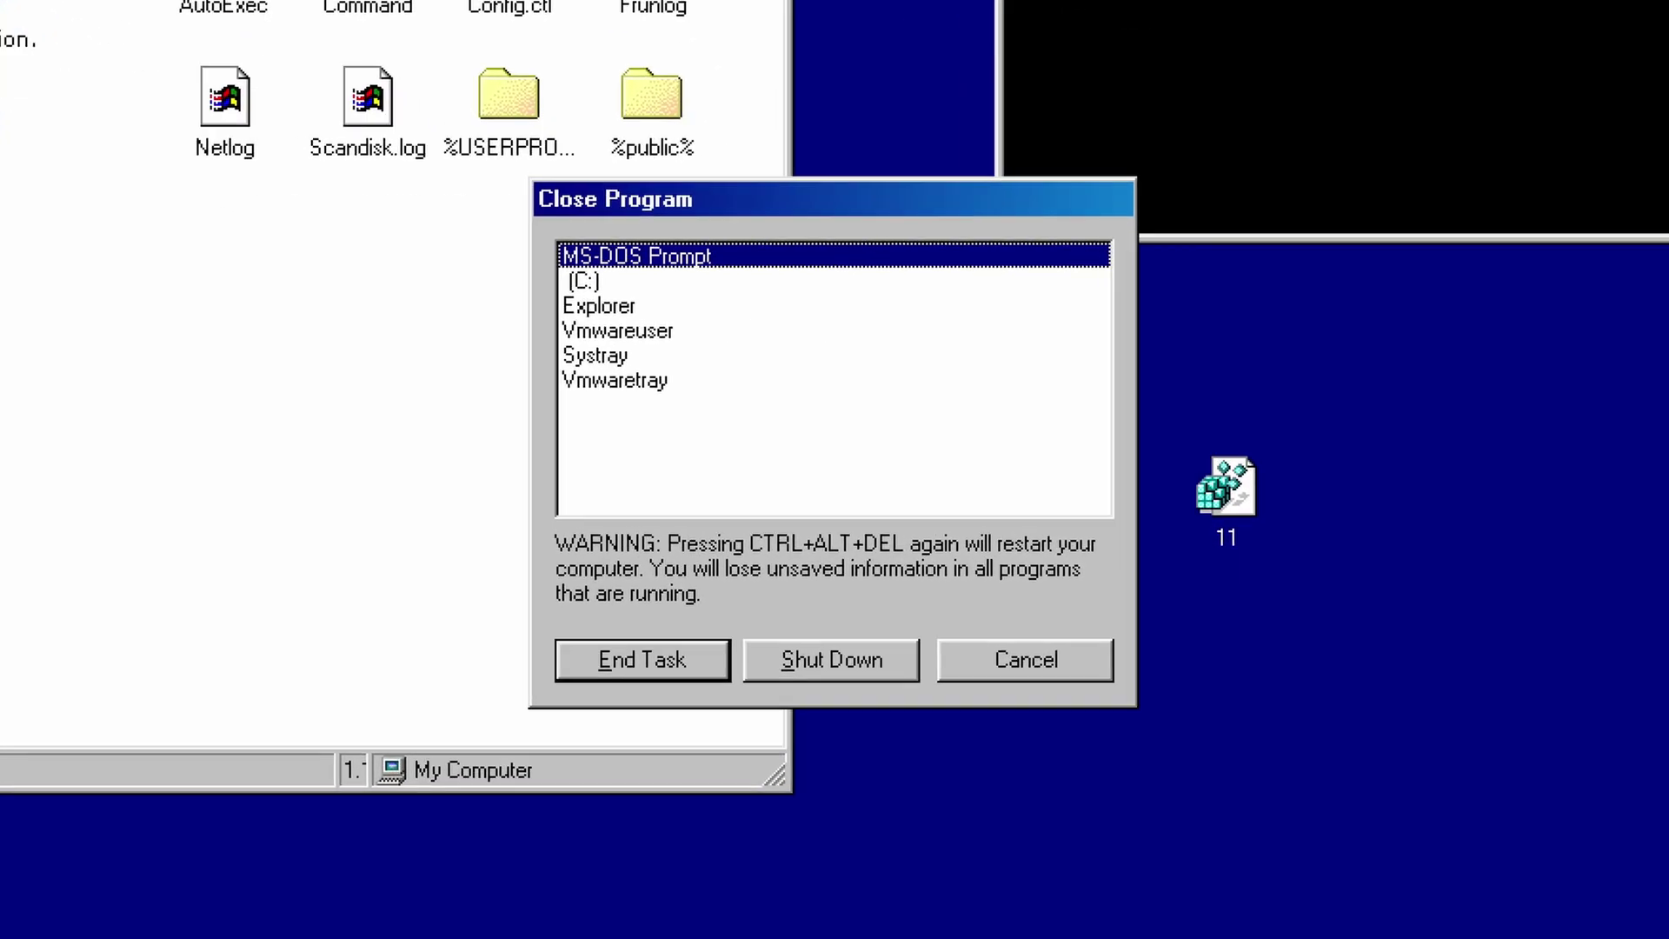
{"action": "left_click", "coordinate": [601, 304]}
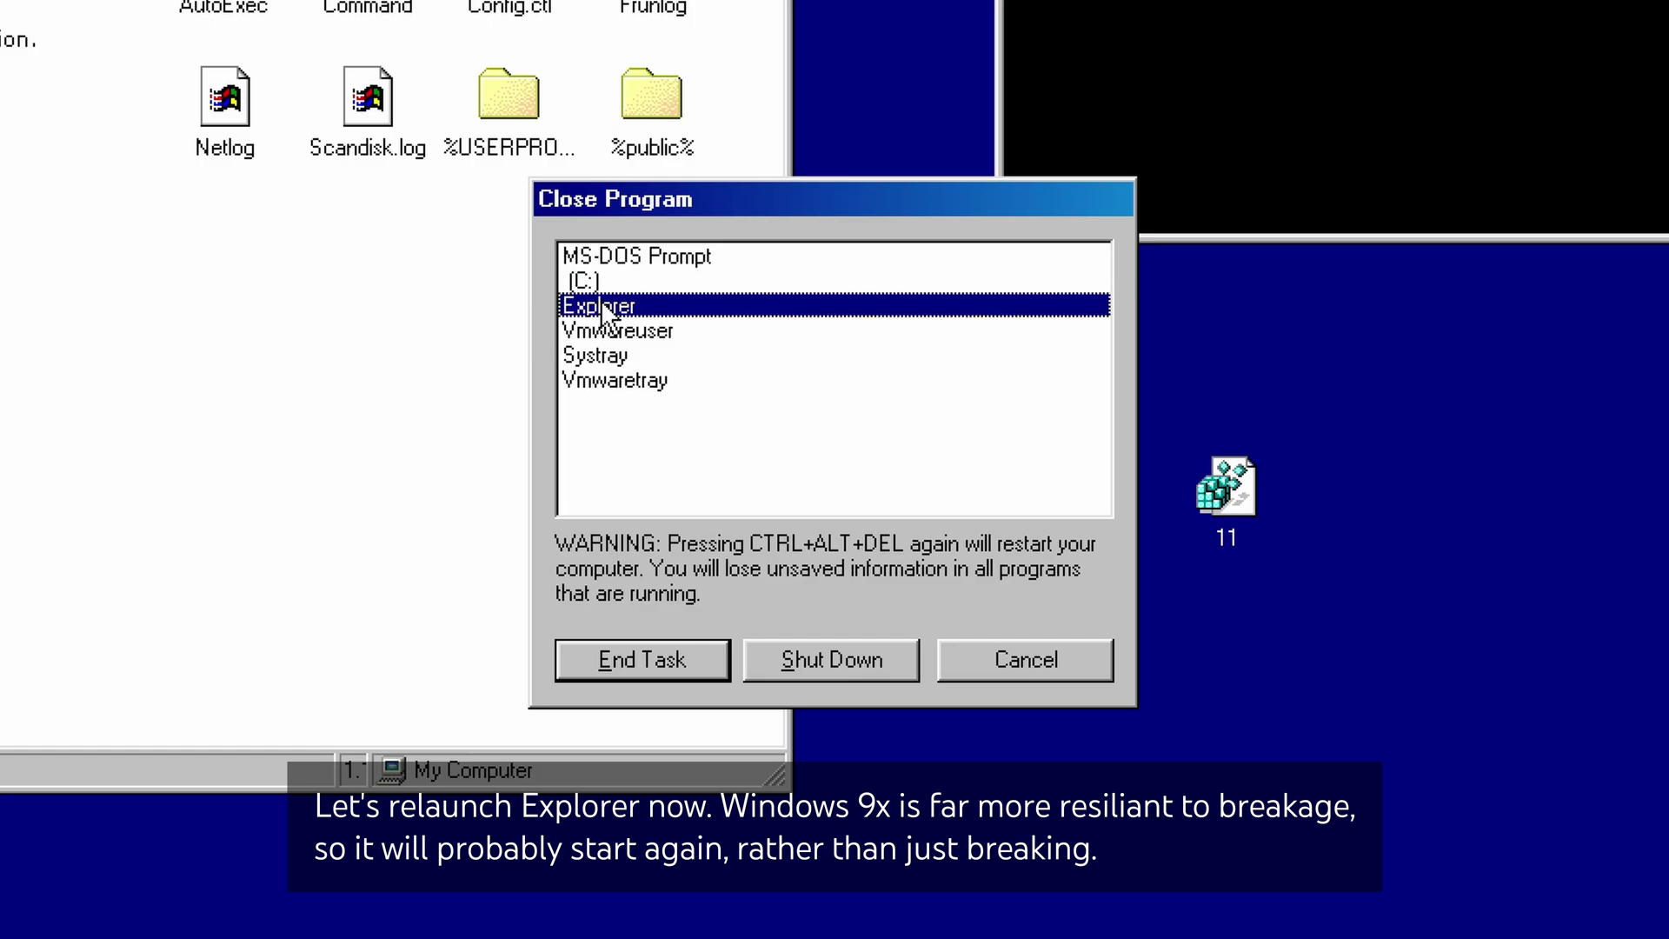
{"action": "left_click", "coordinate": [631, 659]}
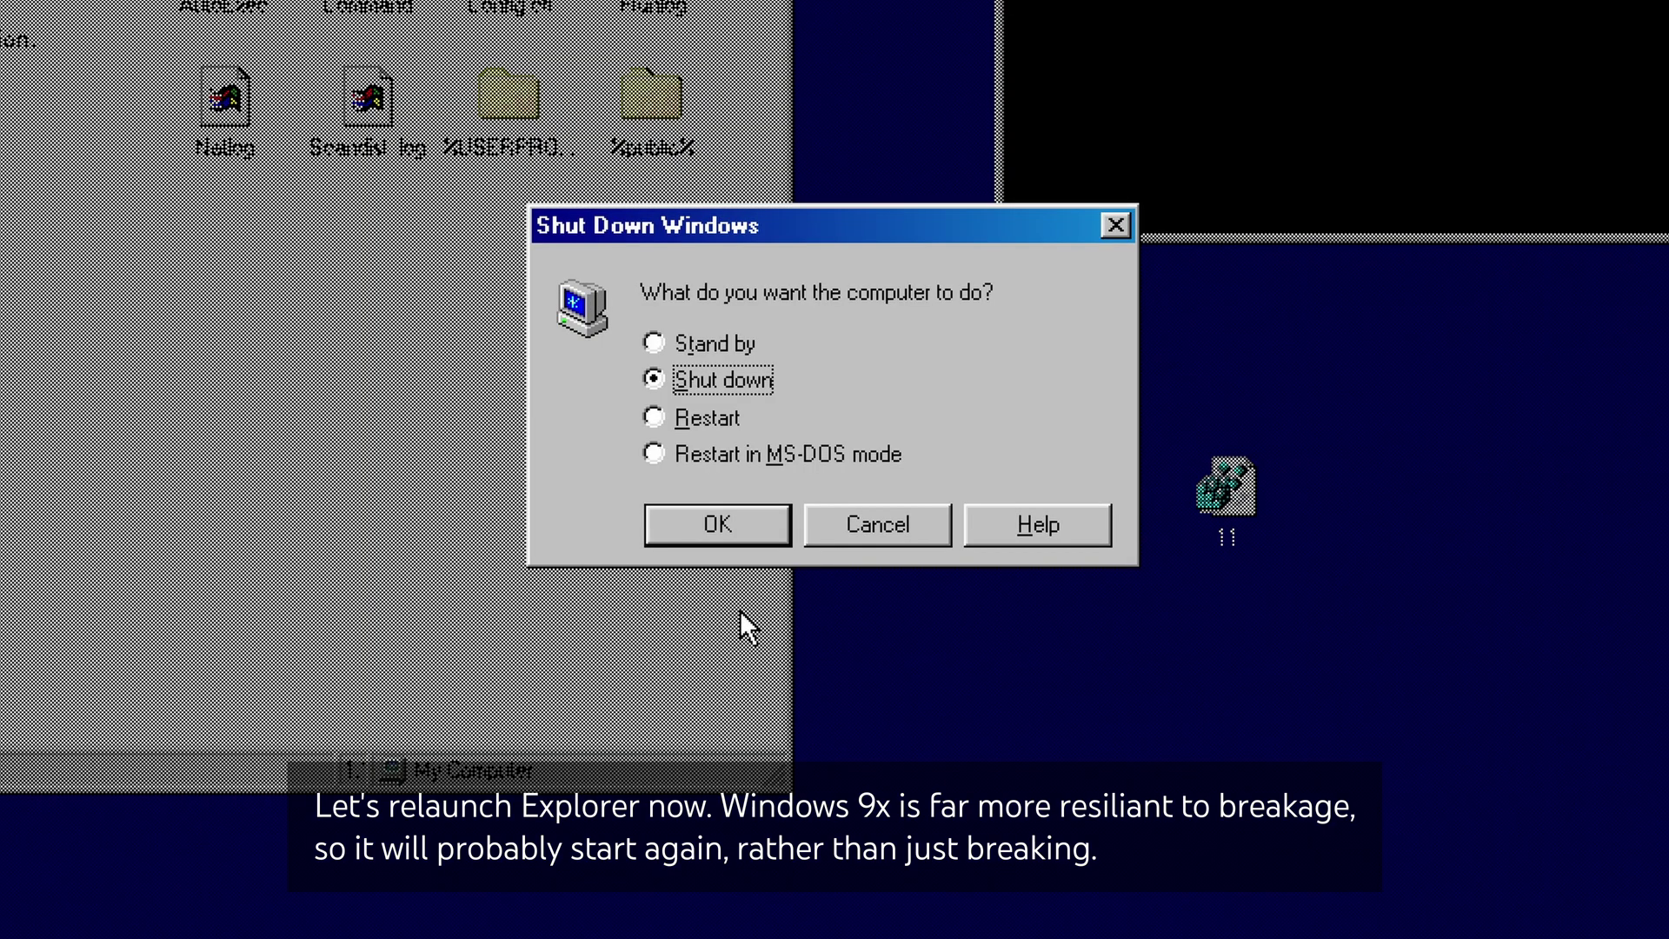
{"action": "left_click", "coordinate": [848, 528]}
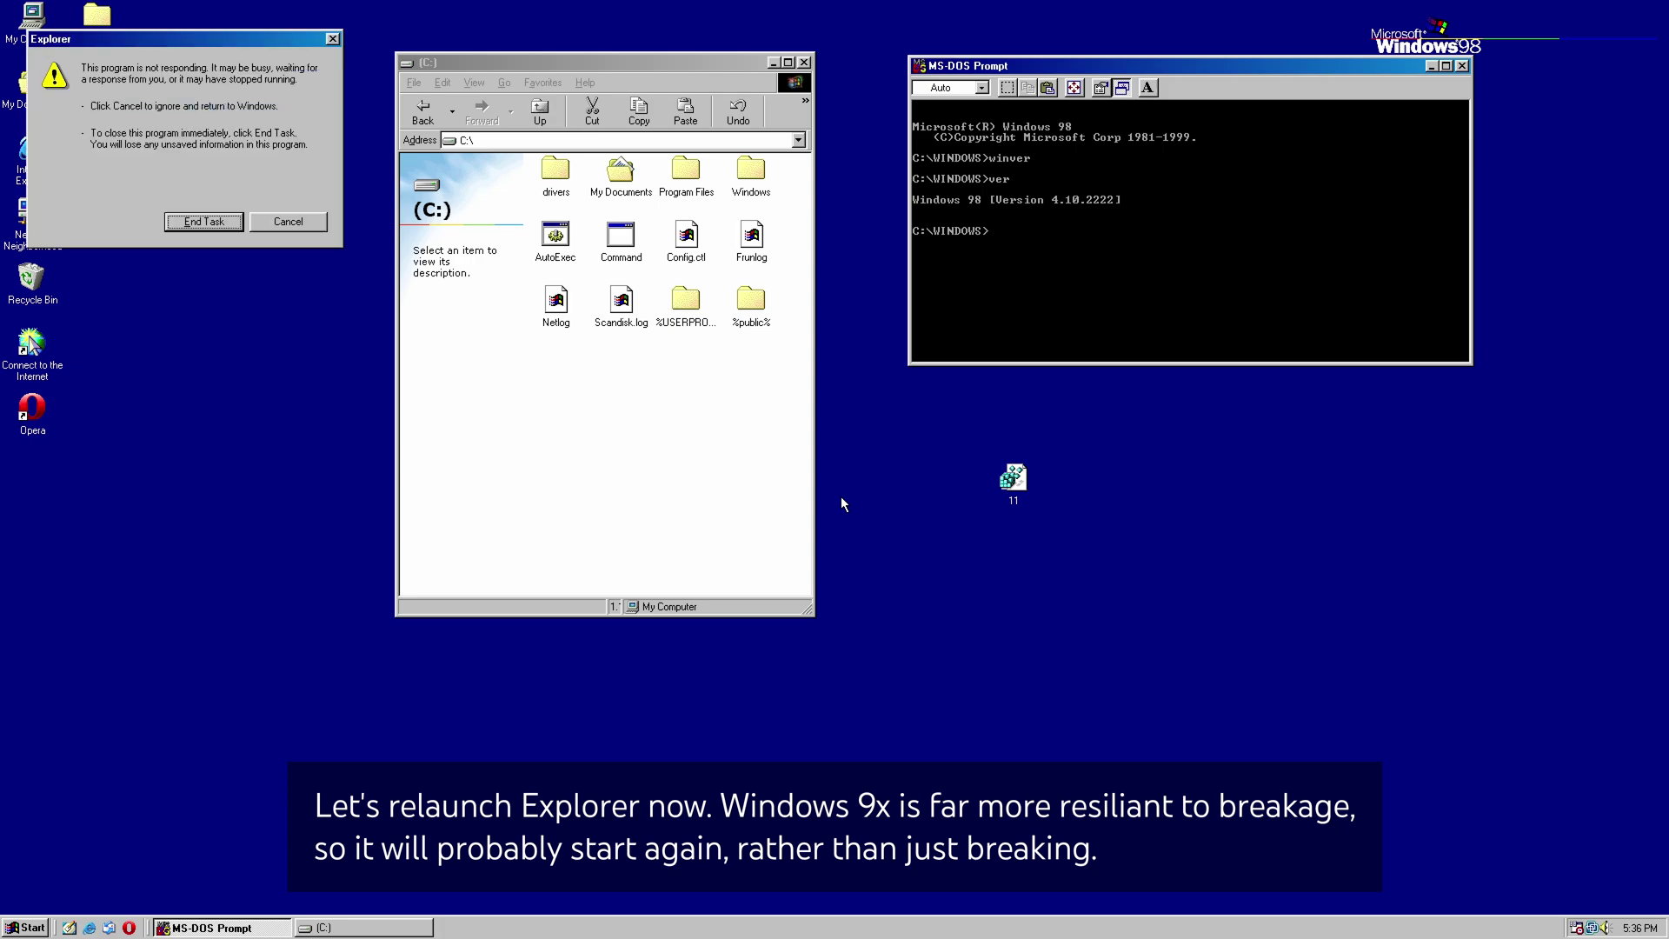
{"action": "left_click", "coordinate": [204, 222]}
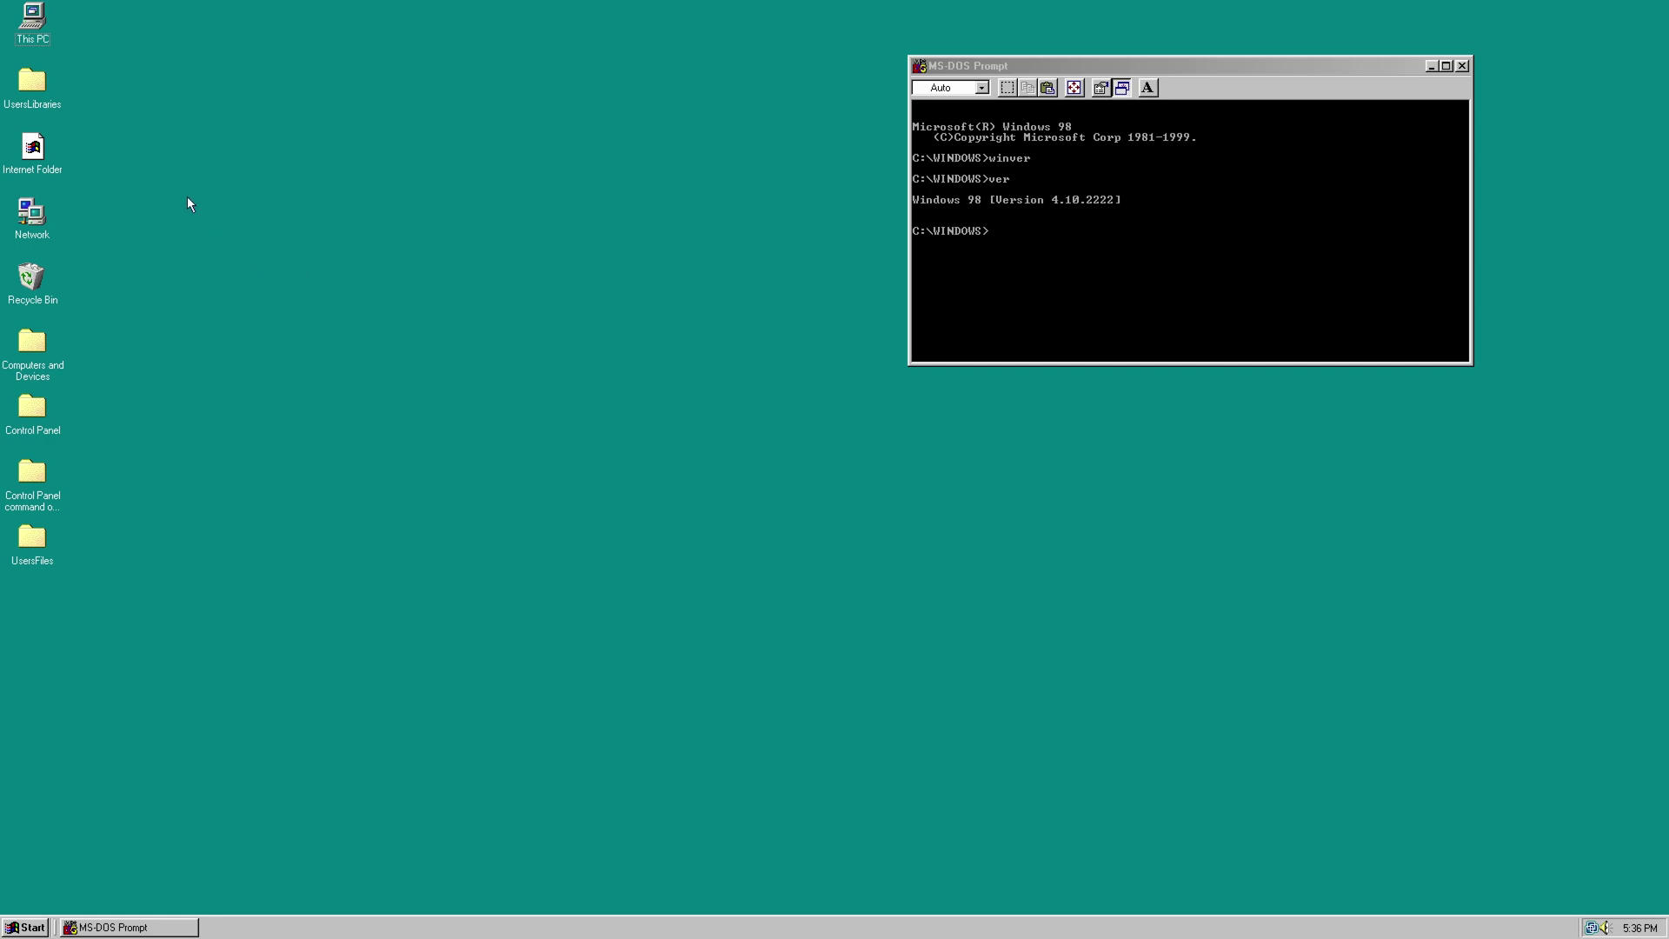
Step: Check the This PC desktop icon and examine the Start menu's program entries, including Accessories and Startup
{"action": "left_click", "coordinate": [37, 21]}
{"action": "left_click", "coordinate": [171, 242]}
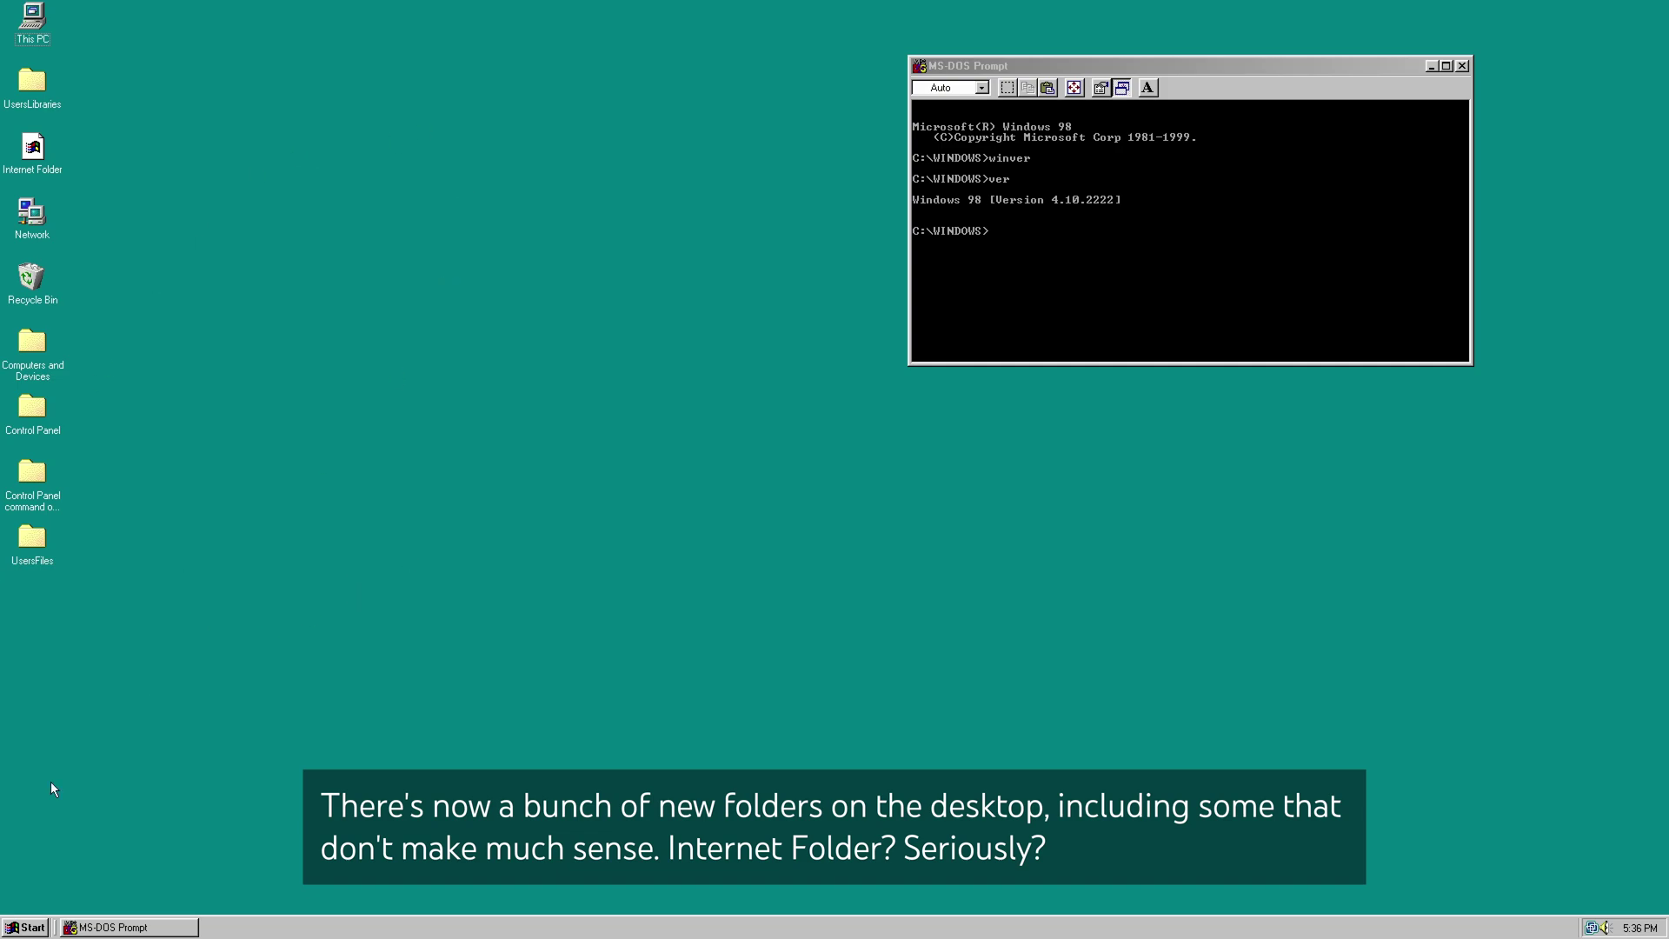
{"action": "left_click", "coordinate": [33, 926]}
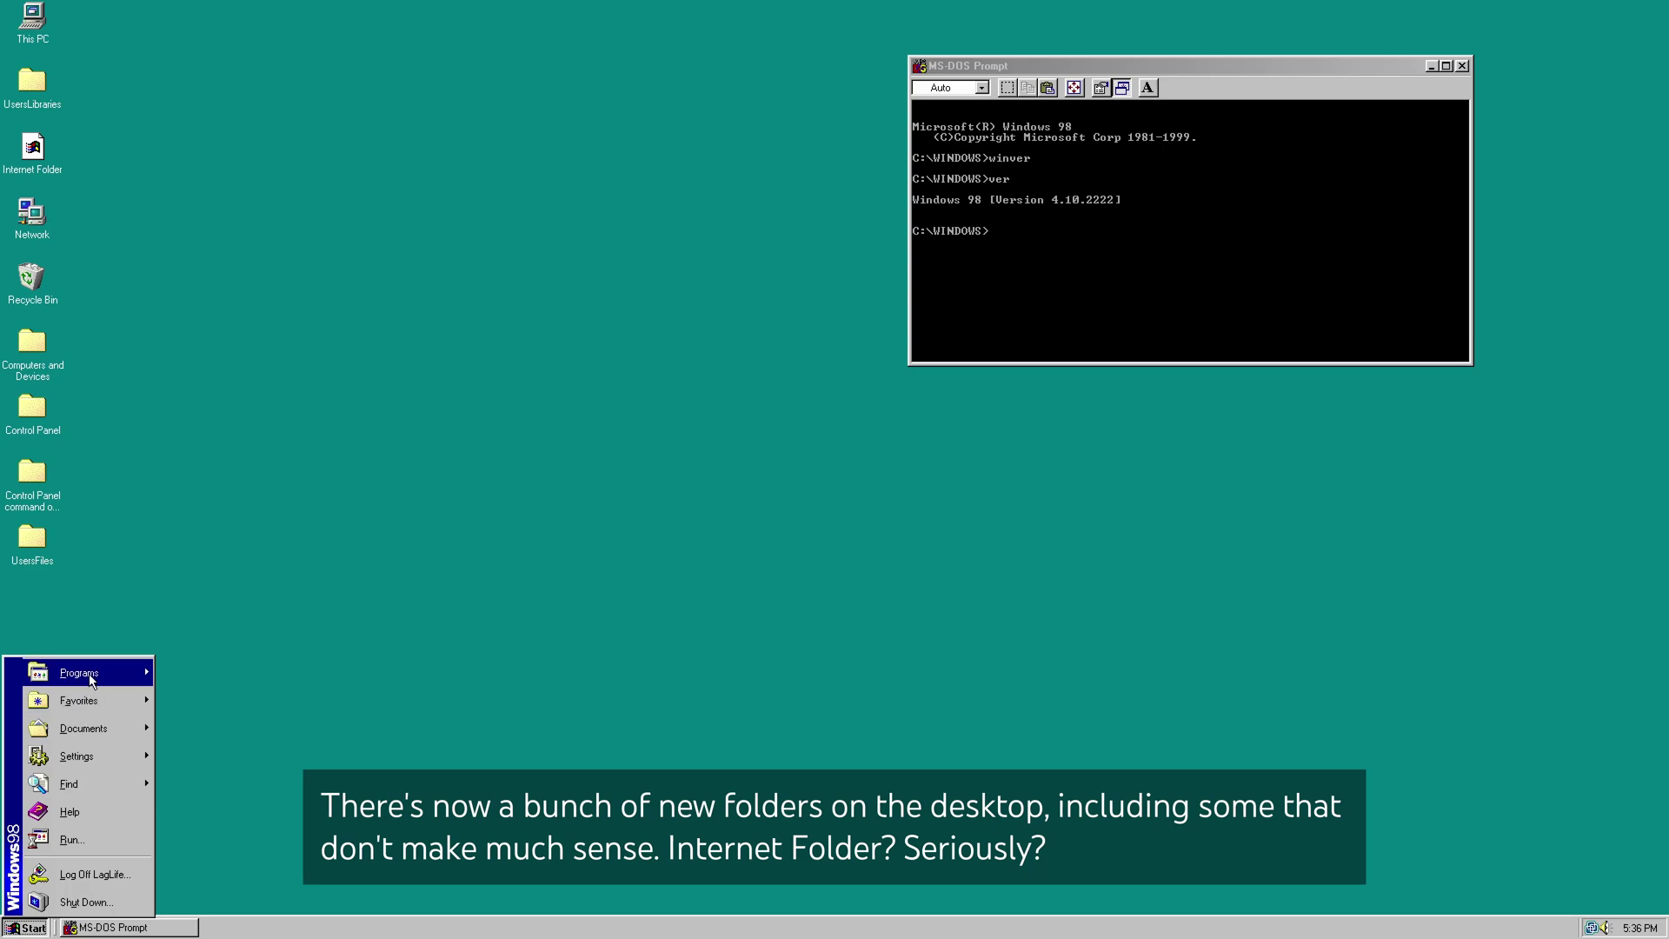
{"action": "mouse_move", "coordinate": [91, 672]}
{"action": "mouse_move", "coordinate": [194, 669]}
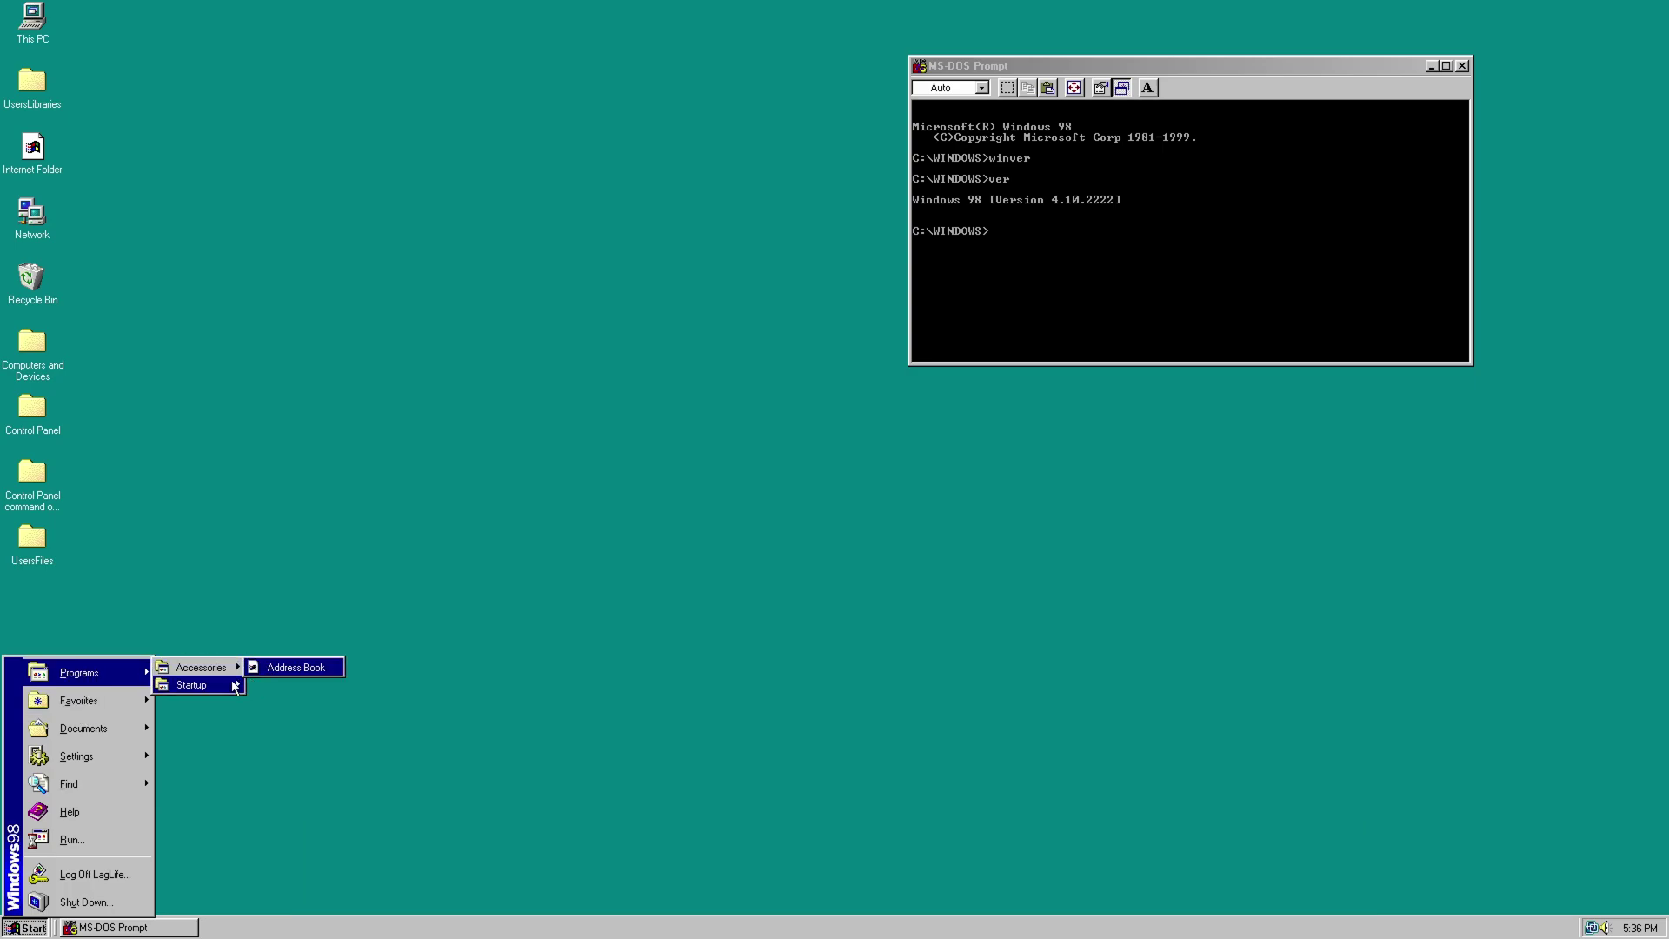
{"action": "mouse_move", "coordinate": [144, 756]}
{"action": "key", "text": "Escape"}
{"action": "key", "text": "Escape"}
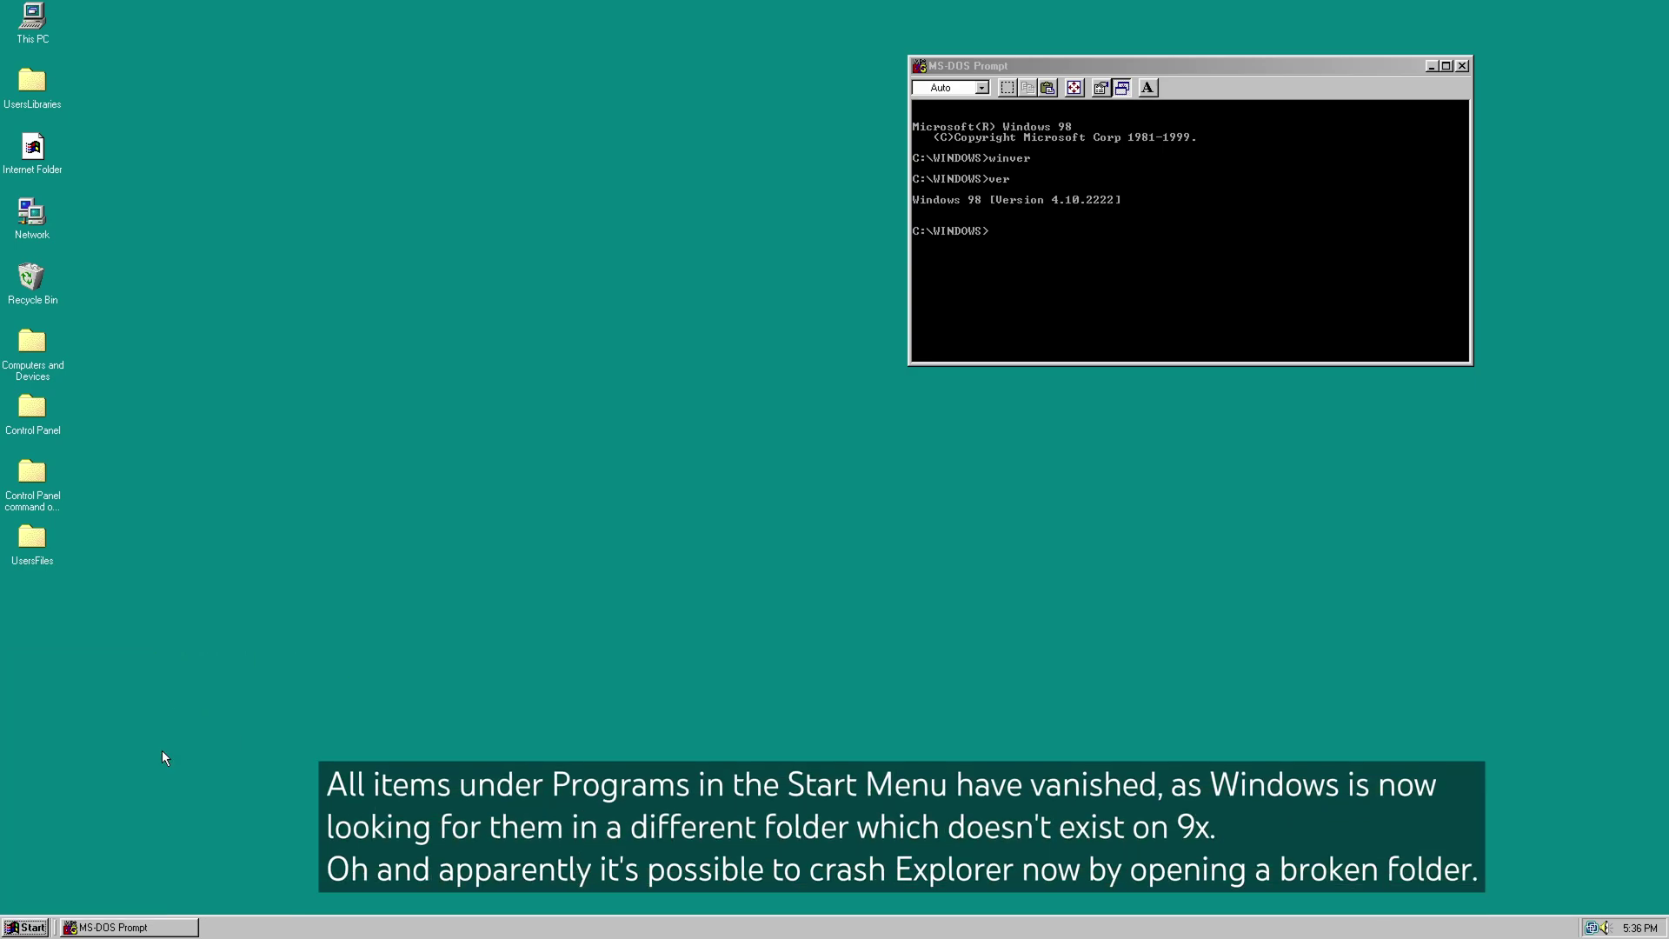
Step: Open This PC and try to open the All Control Panel Items folder inside it
{"action": "right_click", "coordinate": [38, 12]}
{"action": "left_click", "coordinate": [69, 20]}
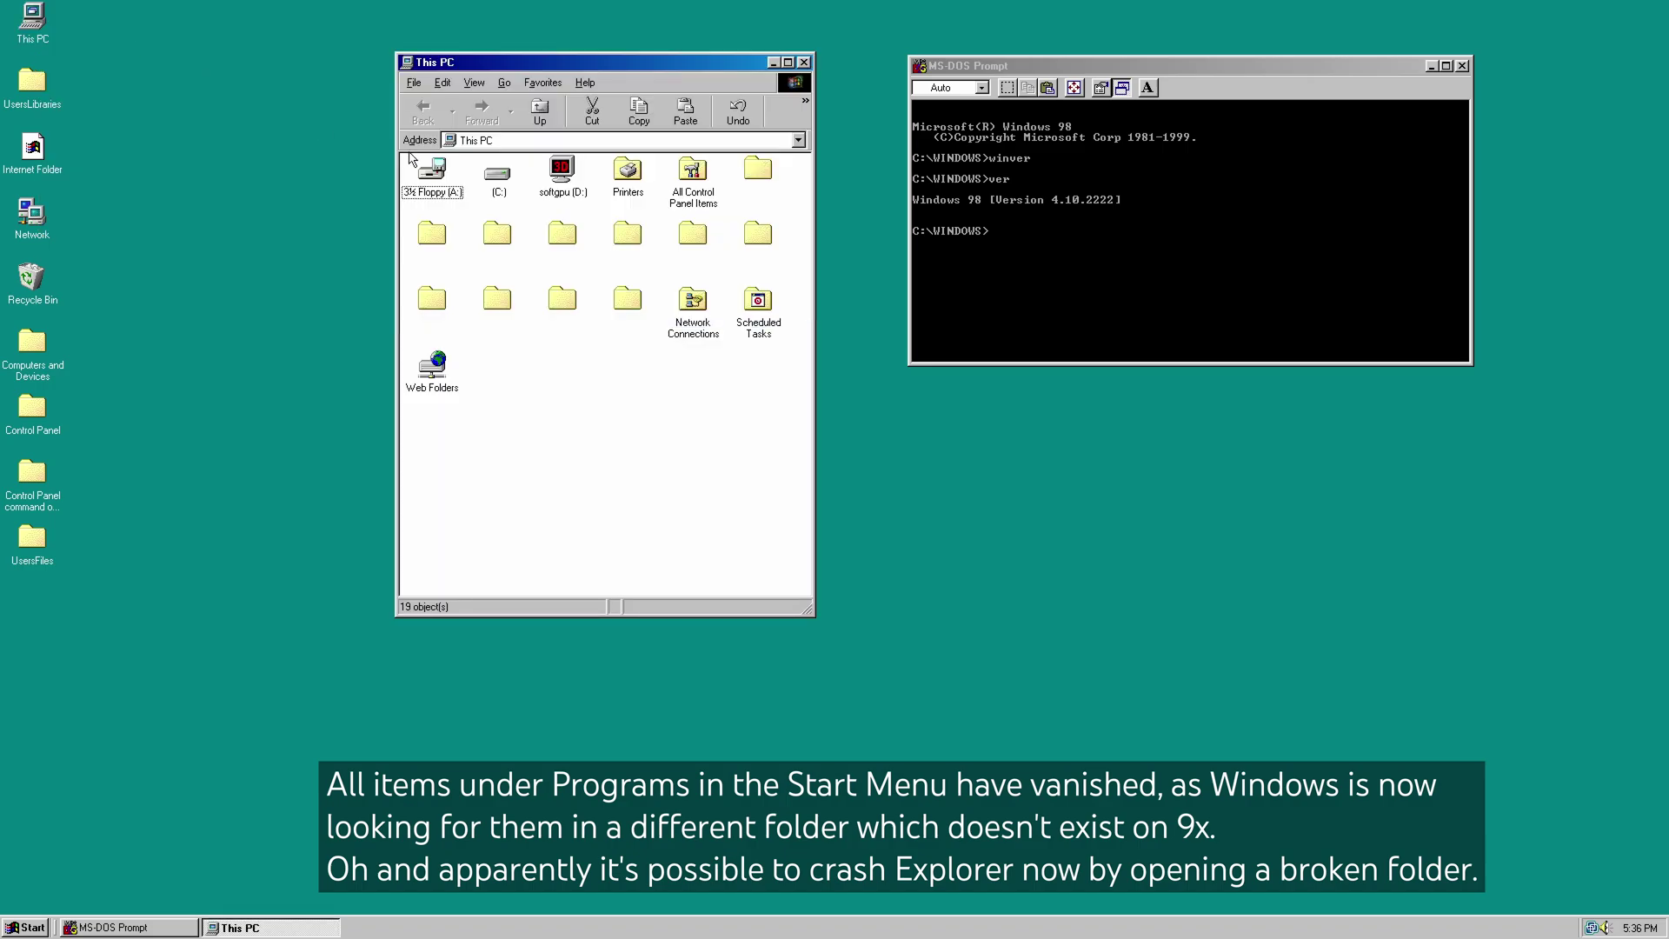
{"action": "right_click", "coordinate": [693, 178]}
{"action": "left_click", "coordinate": [708, 187]}
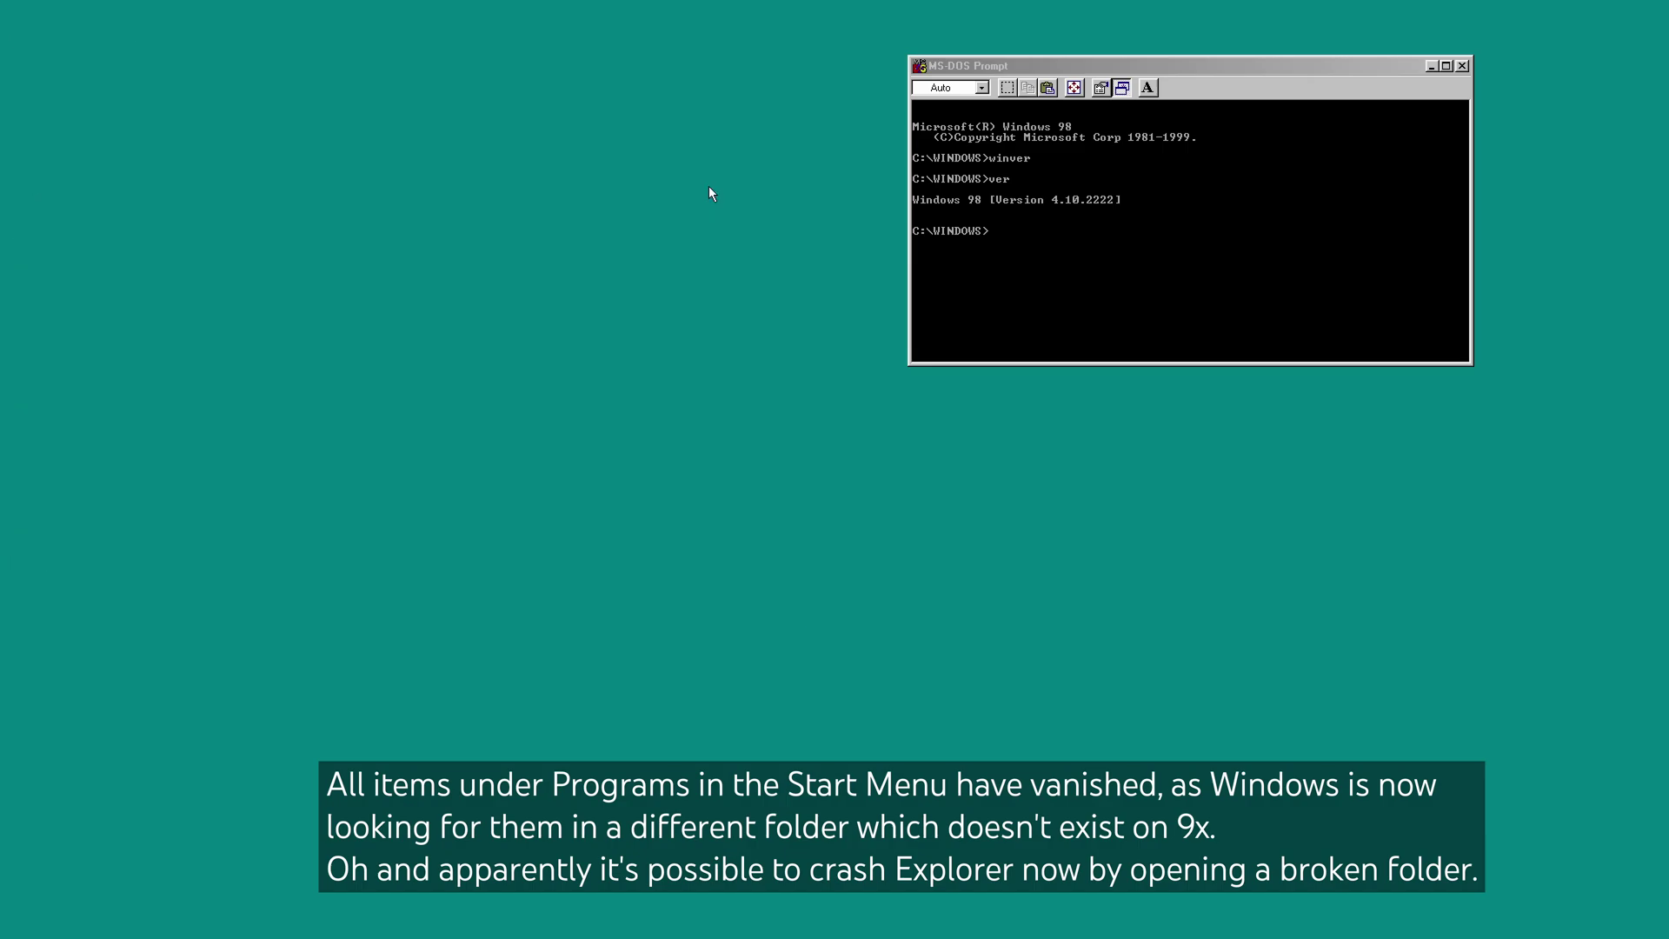
Step: Relaunch the desktop shell by running explorer at the MS-DOS prompt
{"action": "left_click", "coordinate": [1120, 242]}
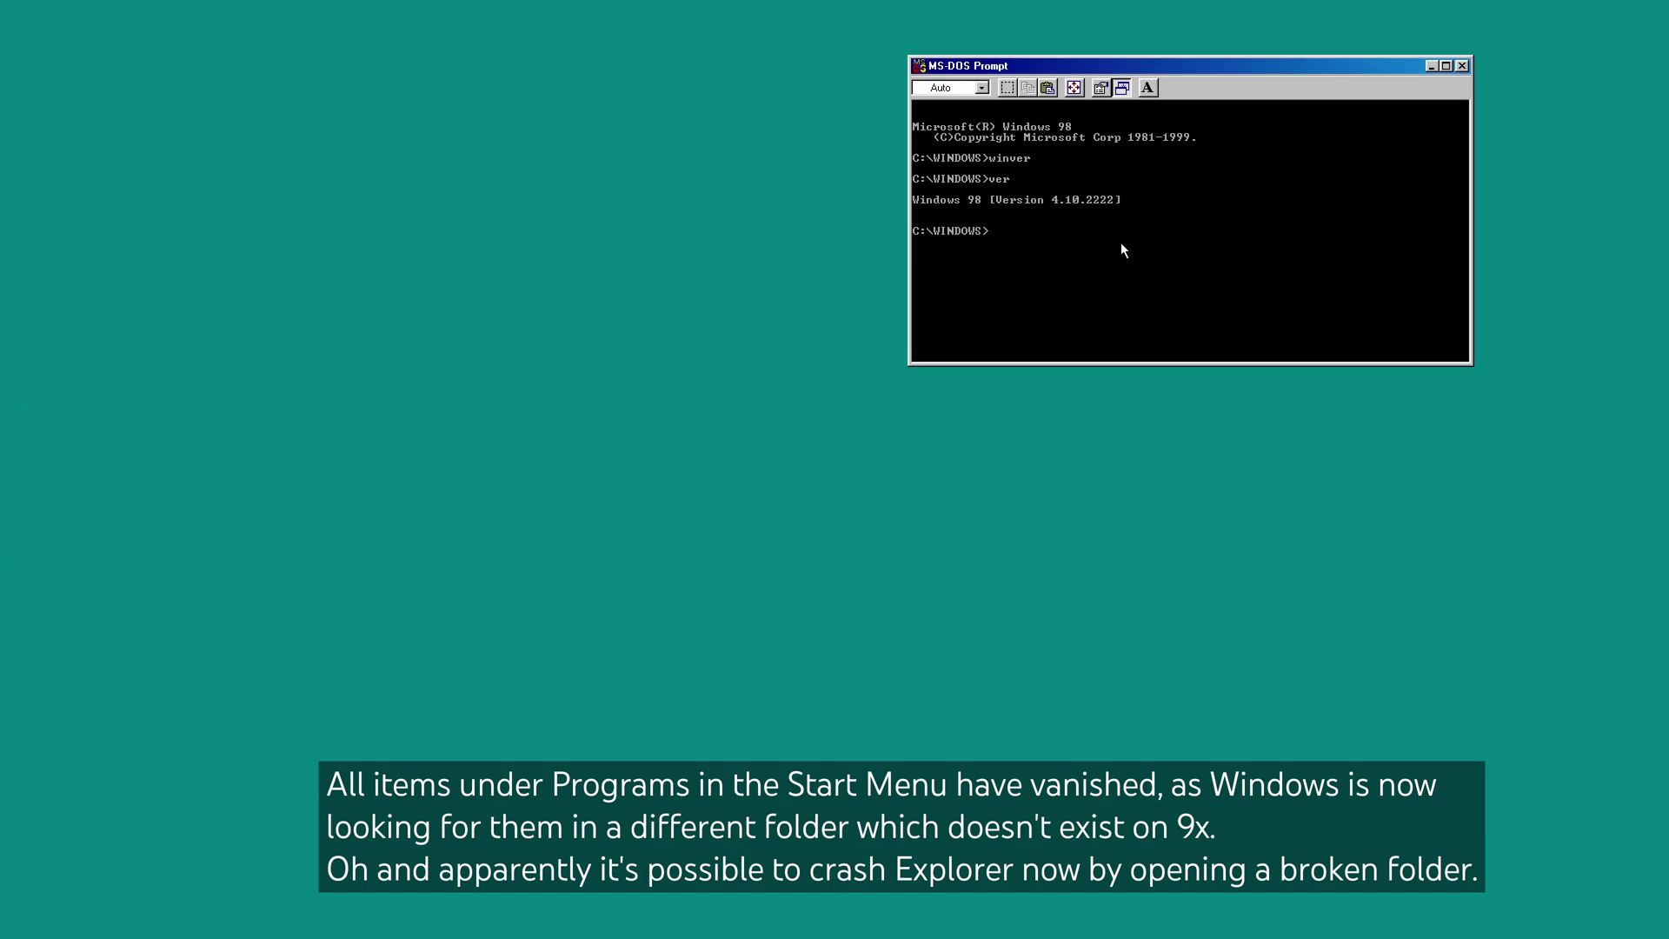
{"action": "type", "text": "explorer"}
{"action": "key", "text": "Return"}
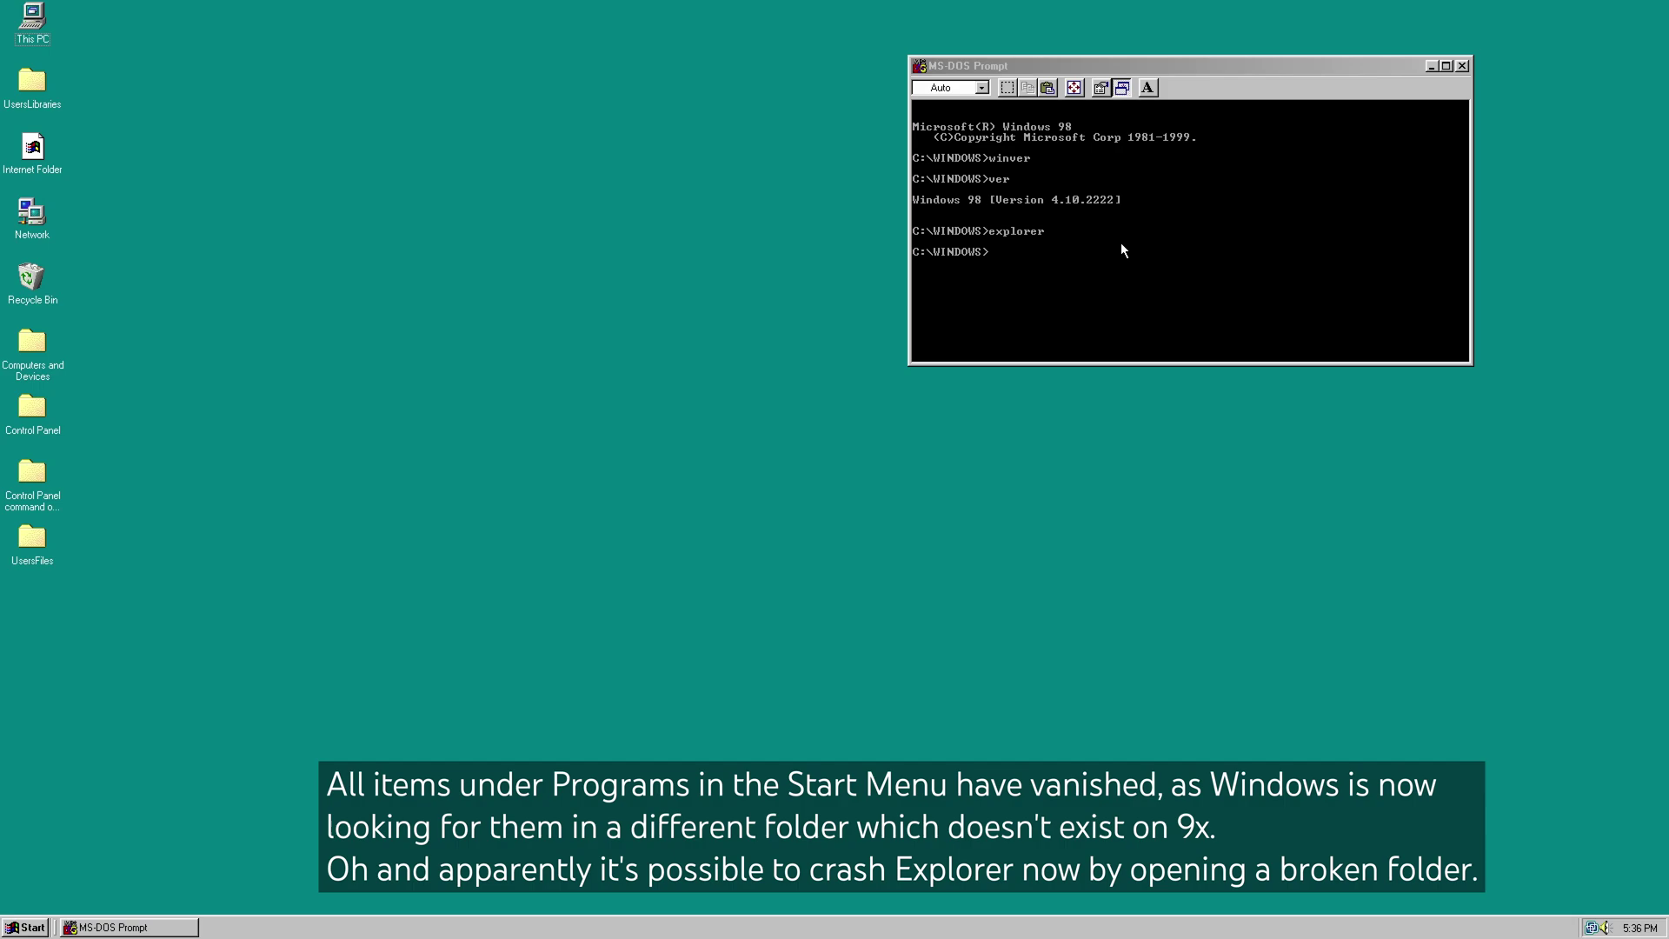
Step: Log off the current Windows 98 user and confirm the log-off
{"action": "left_click", "coordinate": [33, 928]}
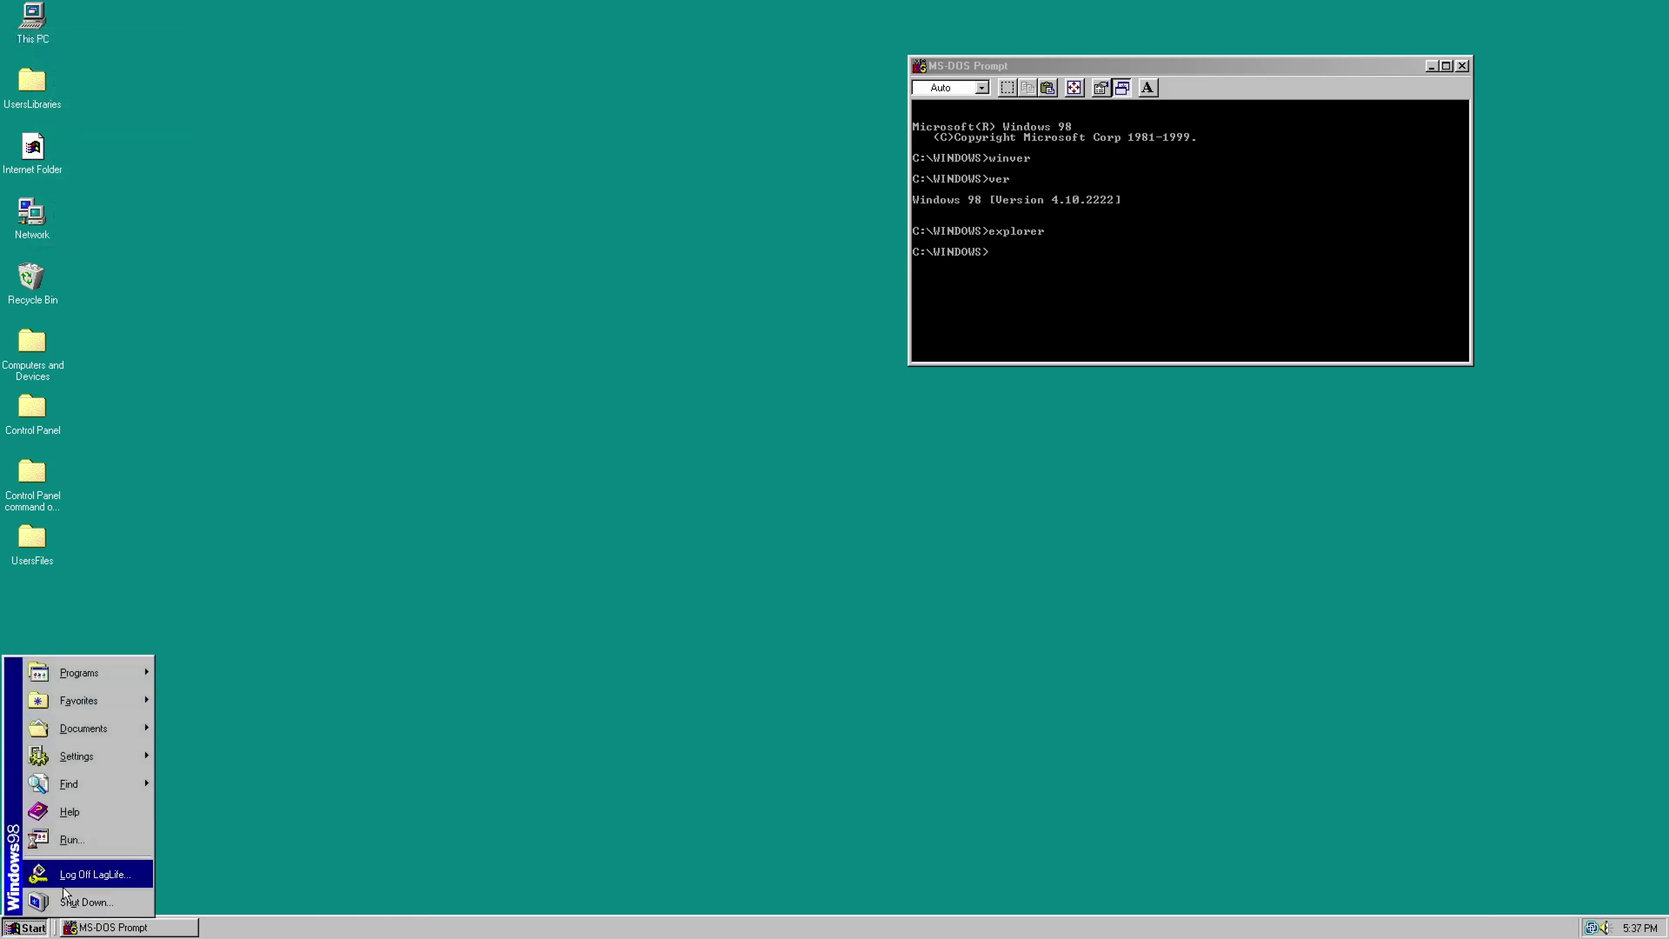
{"action": "left_click", "coordinate": [78, 875]}
{"action": "left_click", "coordinate": [803, 488]}
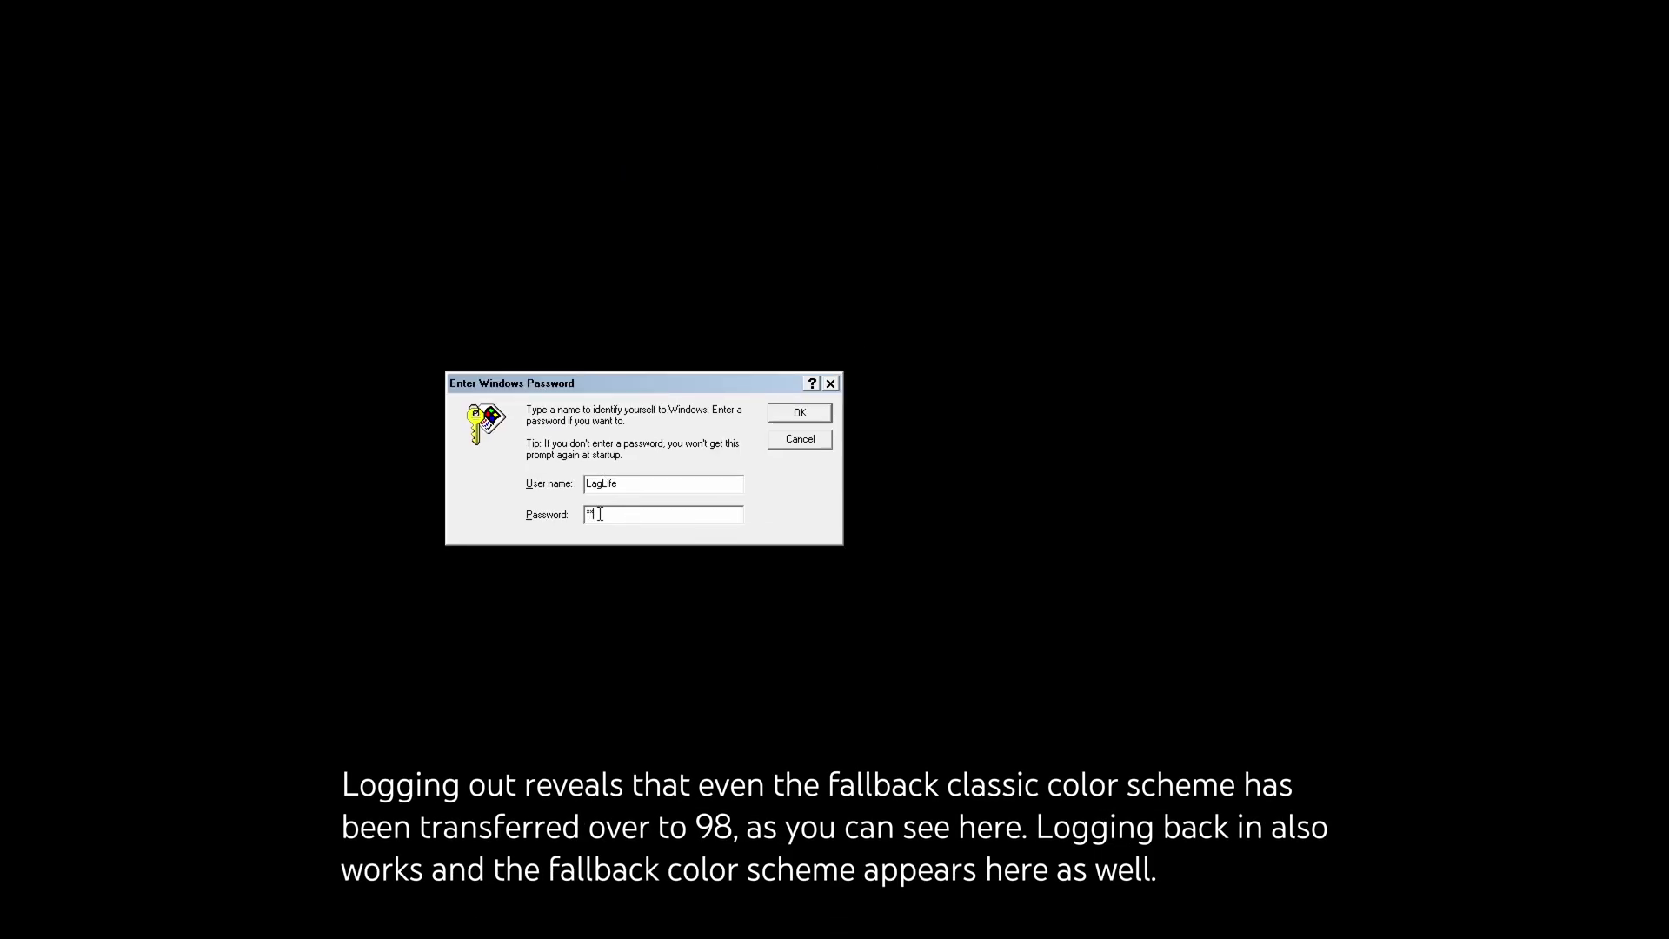
Step: Log back in to Windows 98 with the account password and dismiss the Vmwaretray error
{"action": "key", "text": "Return"}
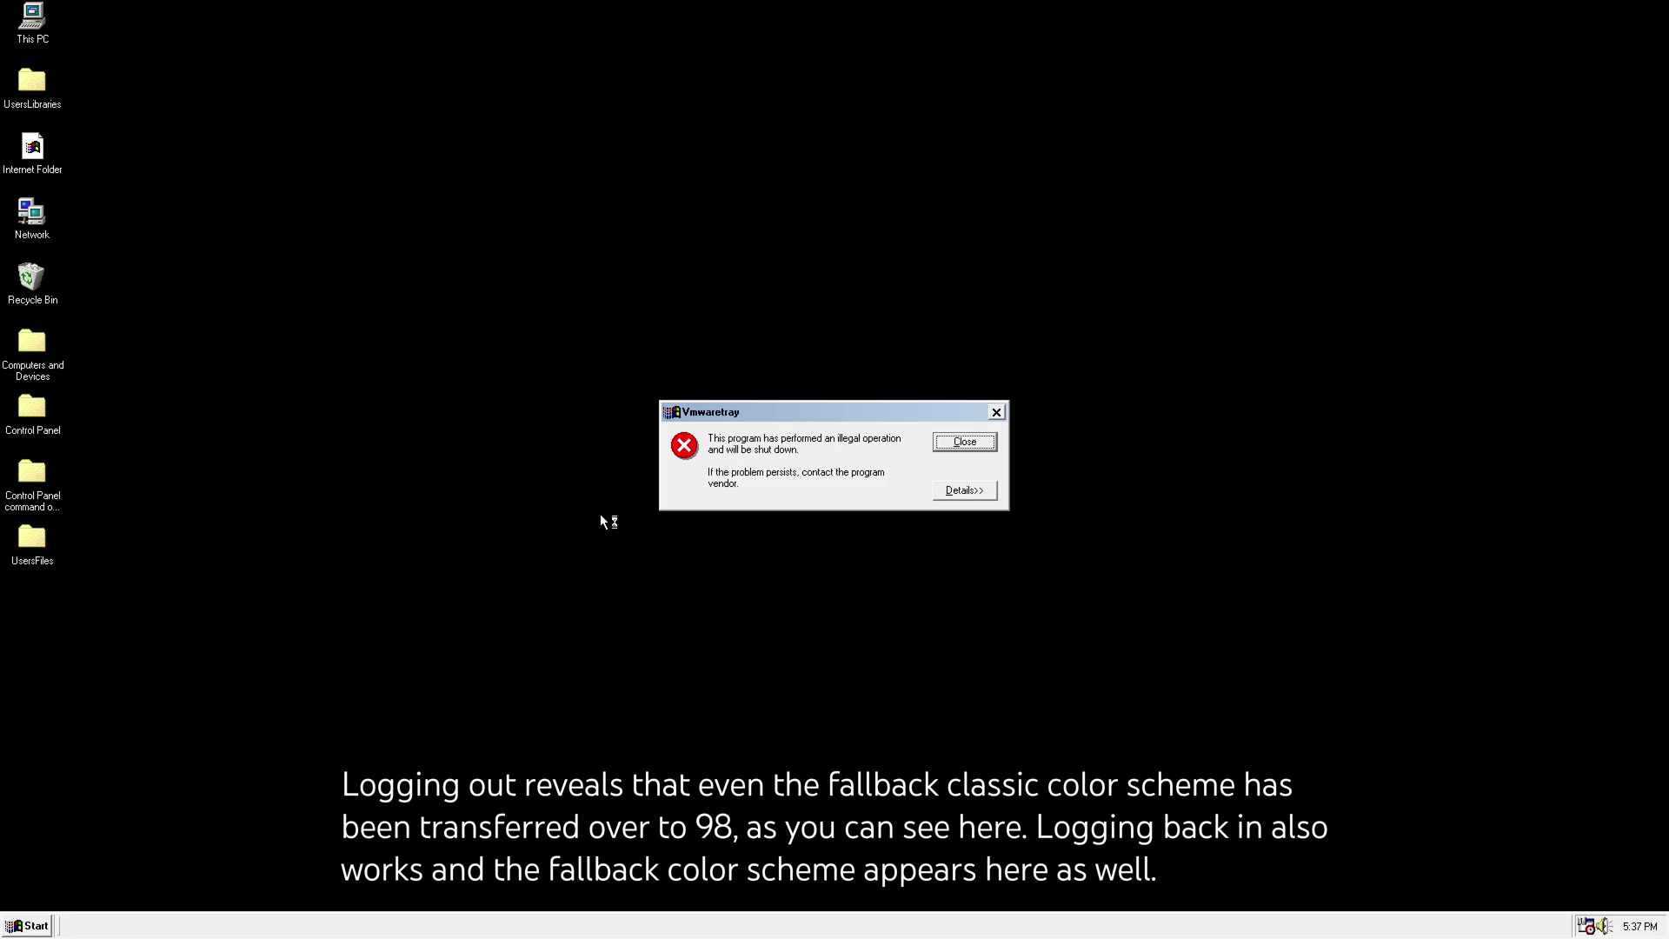
{"action": "left_click", "coordinate": [978, 486]}
{"action": "left_click", "coordinate": [987, 444]}
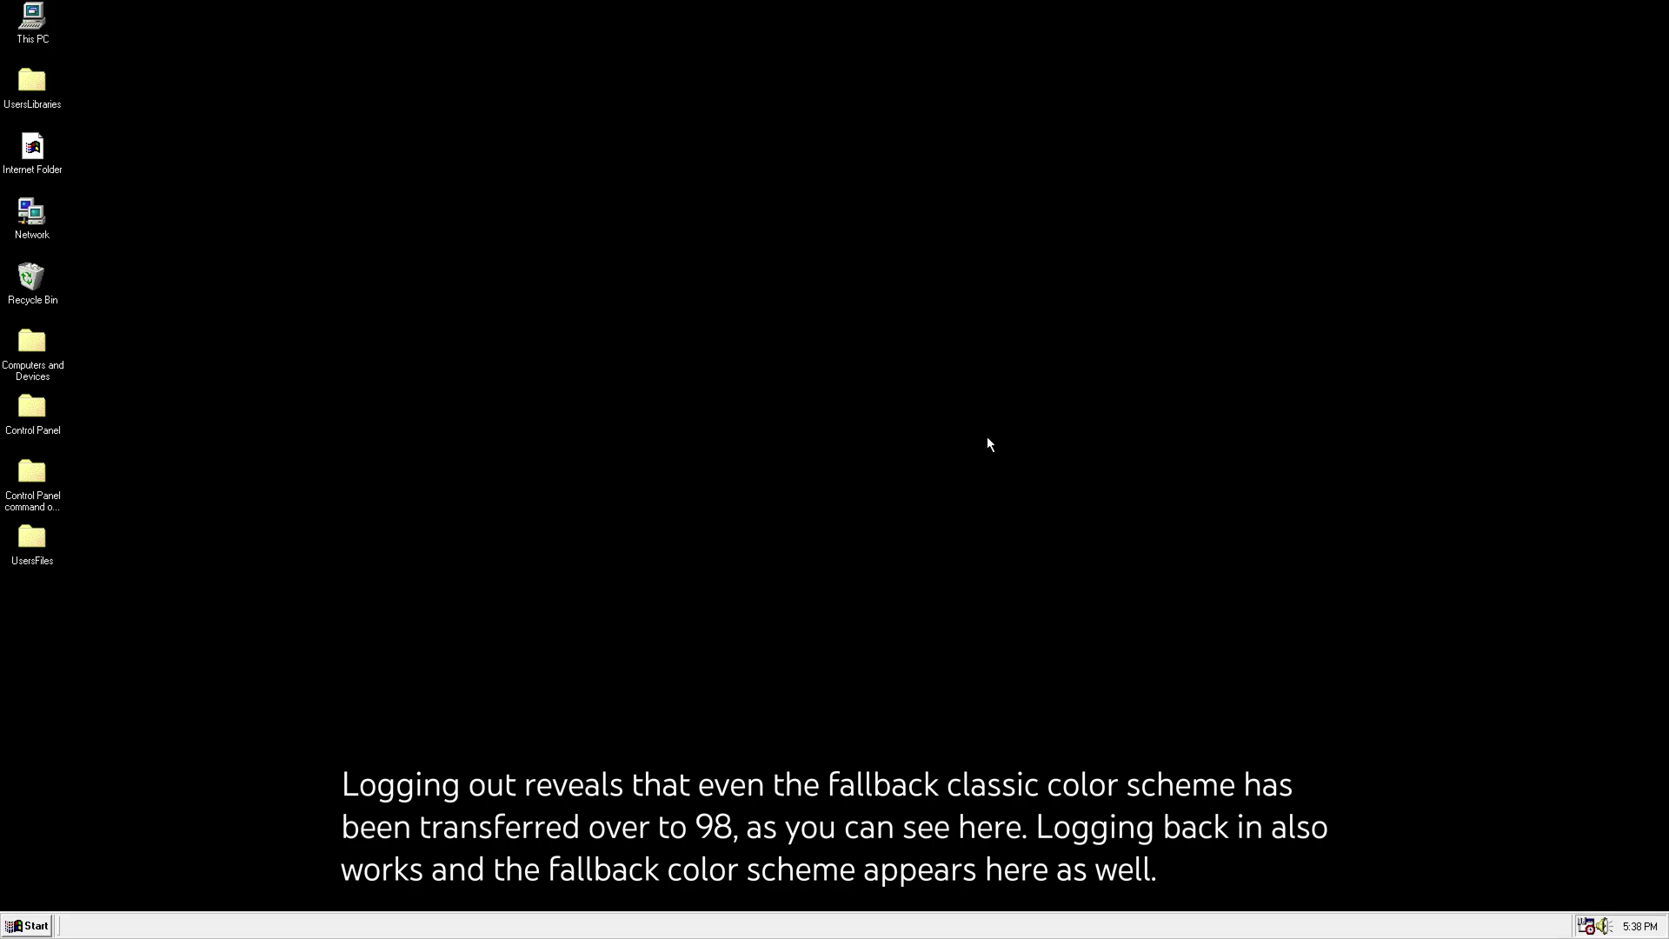
Step: Examine the Start menu's Accessories entries, and view the contents of This PC before closing its window
{"action": "left_click", "coordinate": [35, 925]}
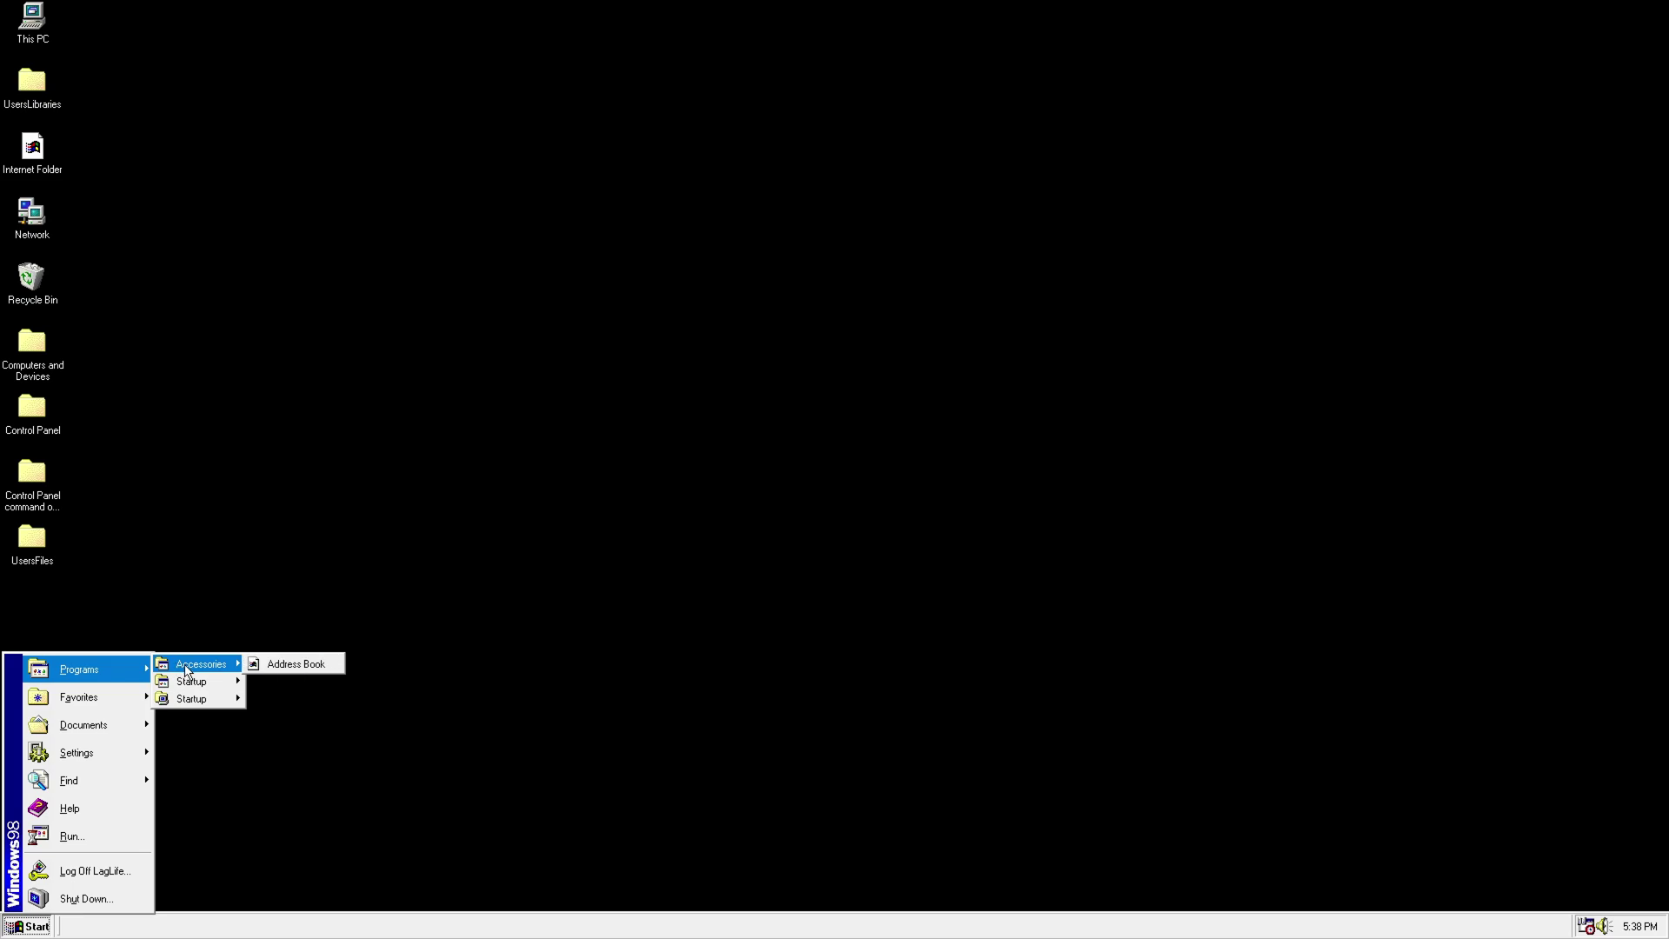
{"action": "left_click", "coordinate": [185, 339]}
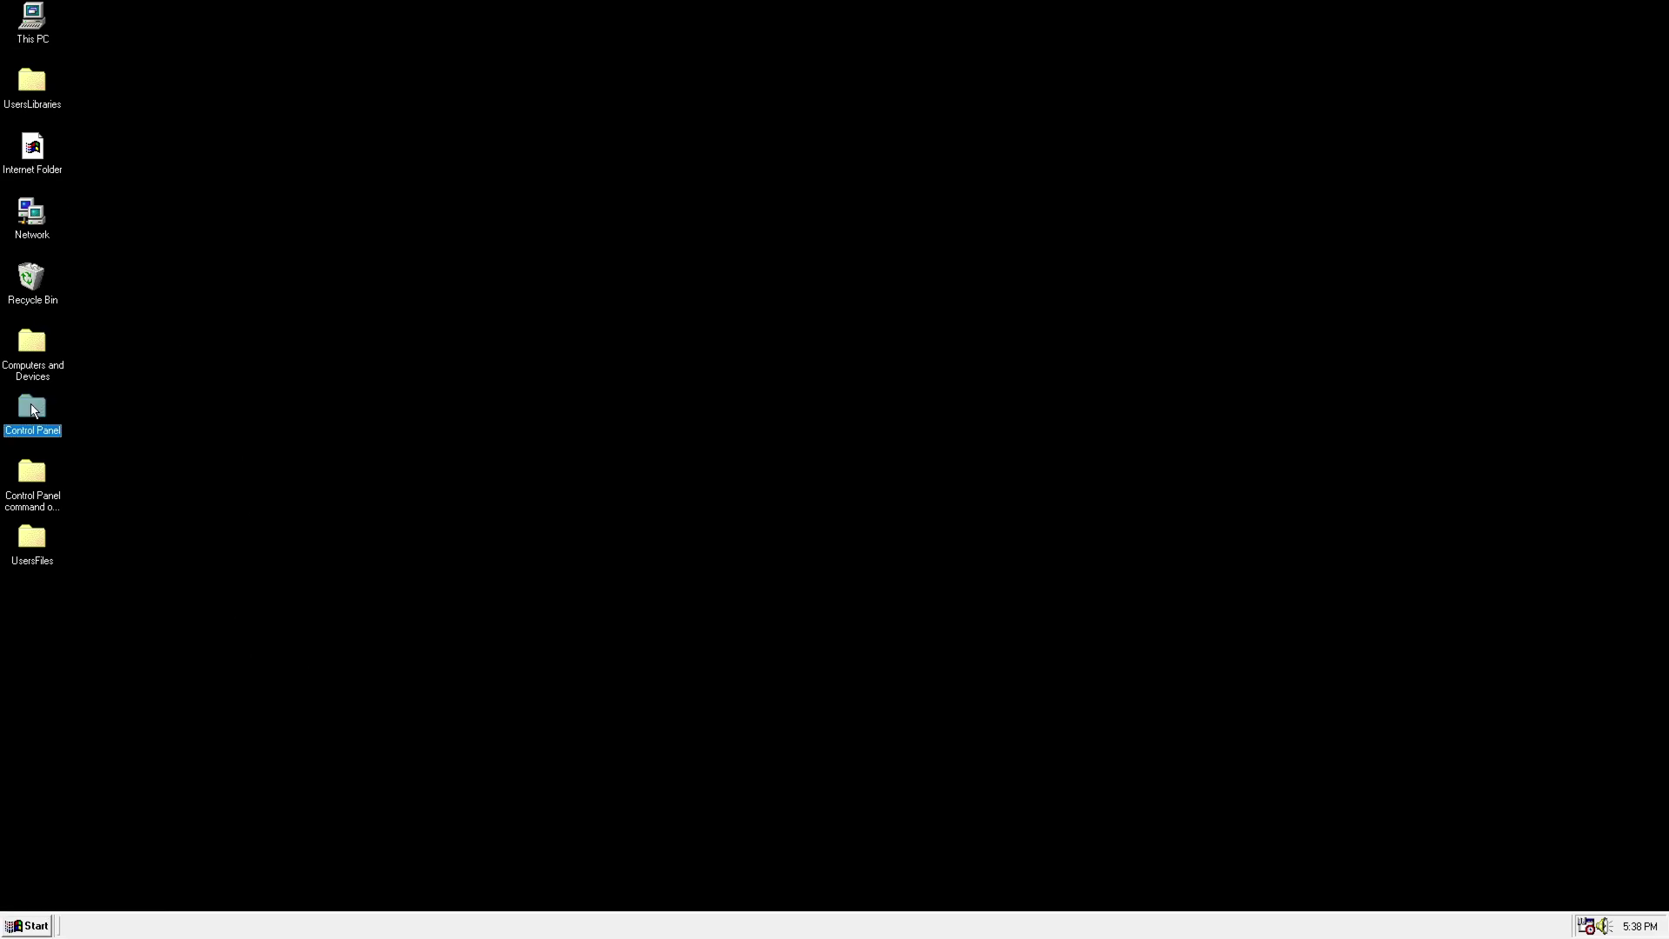
{"action": "right_click", "coordinate": [29, 27]}
{"action": "left_click", "coordinate": [38, 38]}
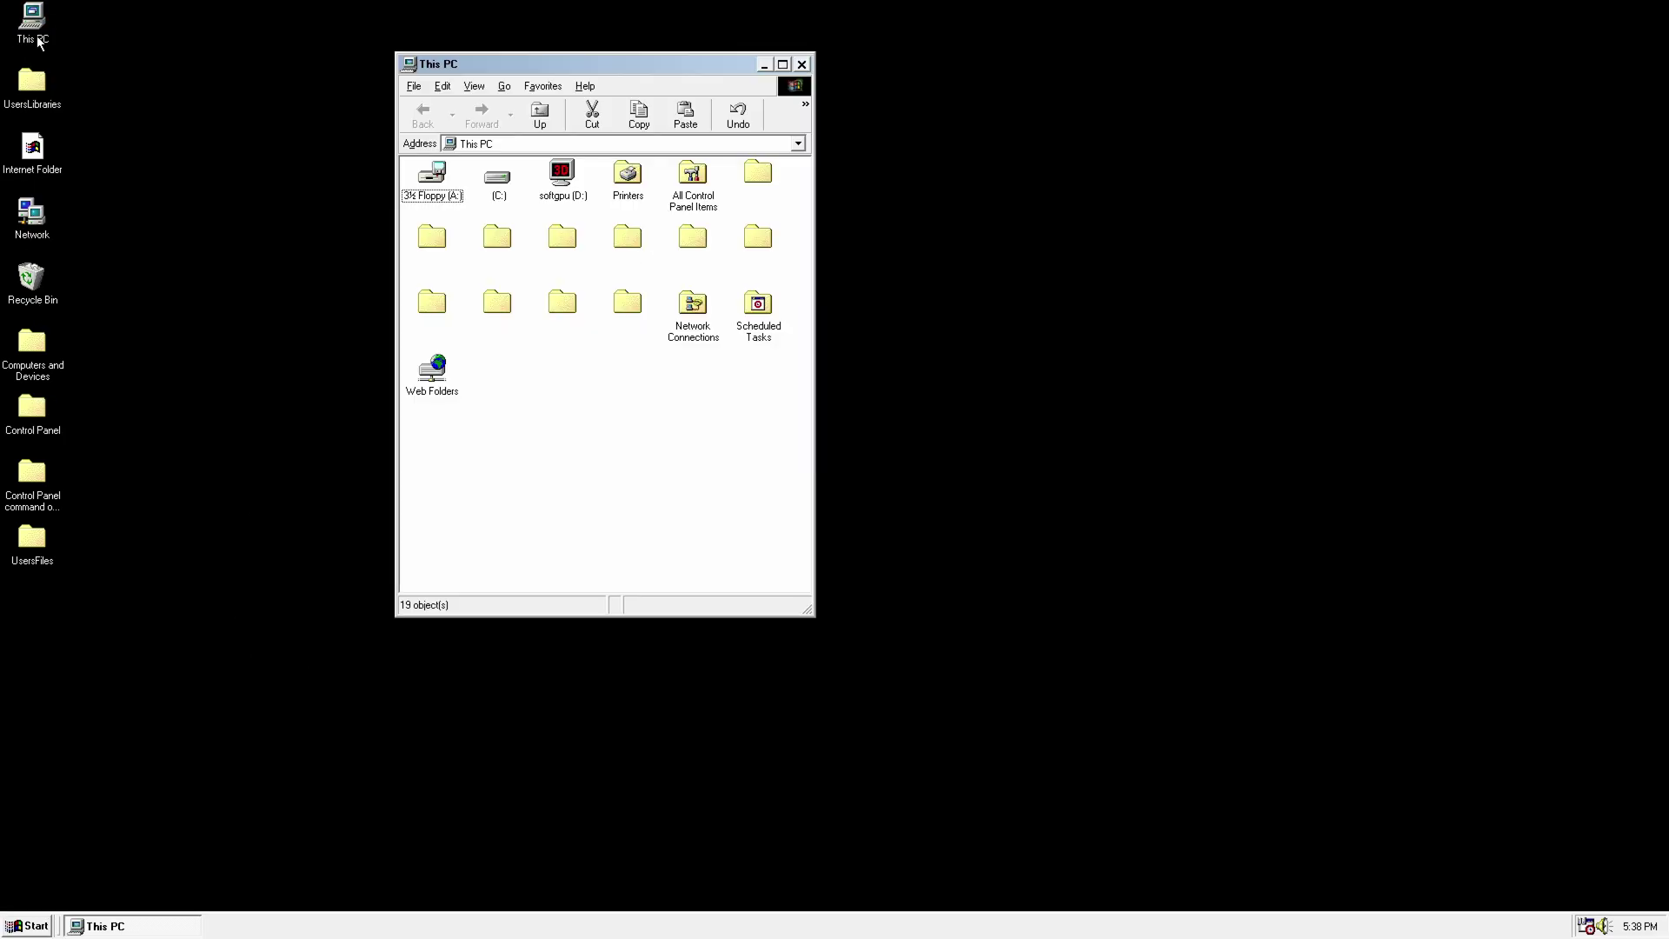
{"action": "left_click", "coordinate": [800, 69]}
Step: Check the Settings page of the desktop's Display Properties and close the dialog
{"action": "right_click", "coordinate": [799, 71]}
{"action": "left_click", "coordinate": [841, 212]}
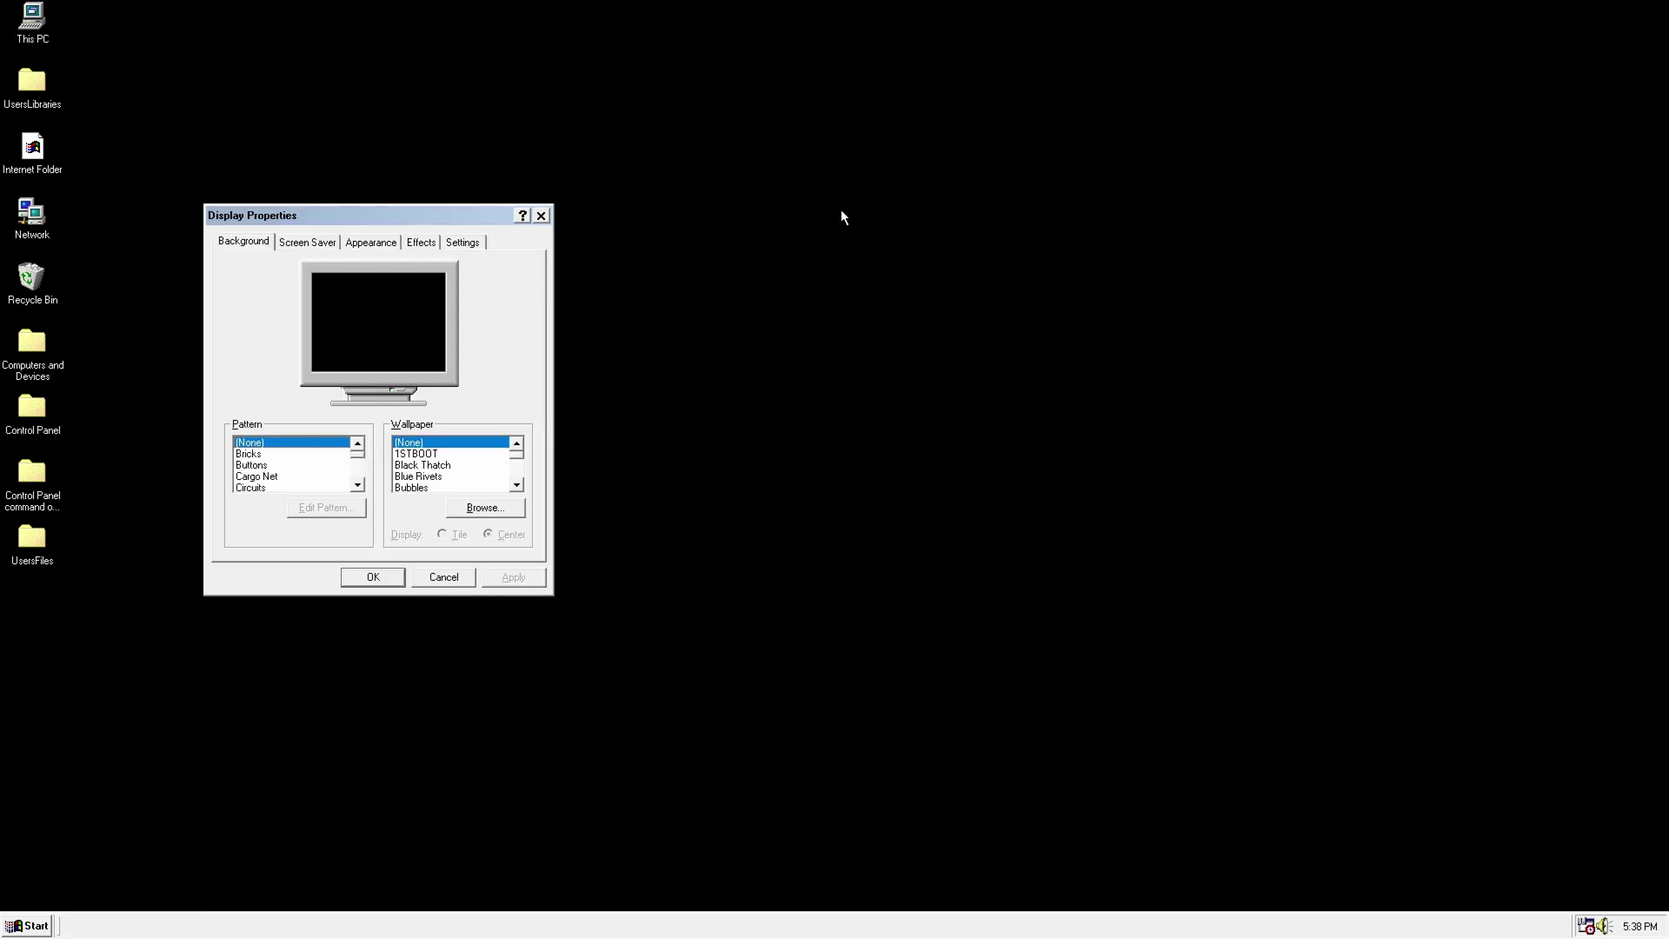
{"action": "left_click", "coordinate": [462, 242]}
{"action": "left_click", "coordinate": [541, 216]}
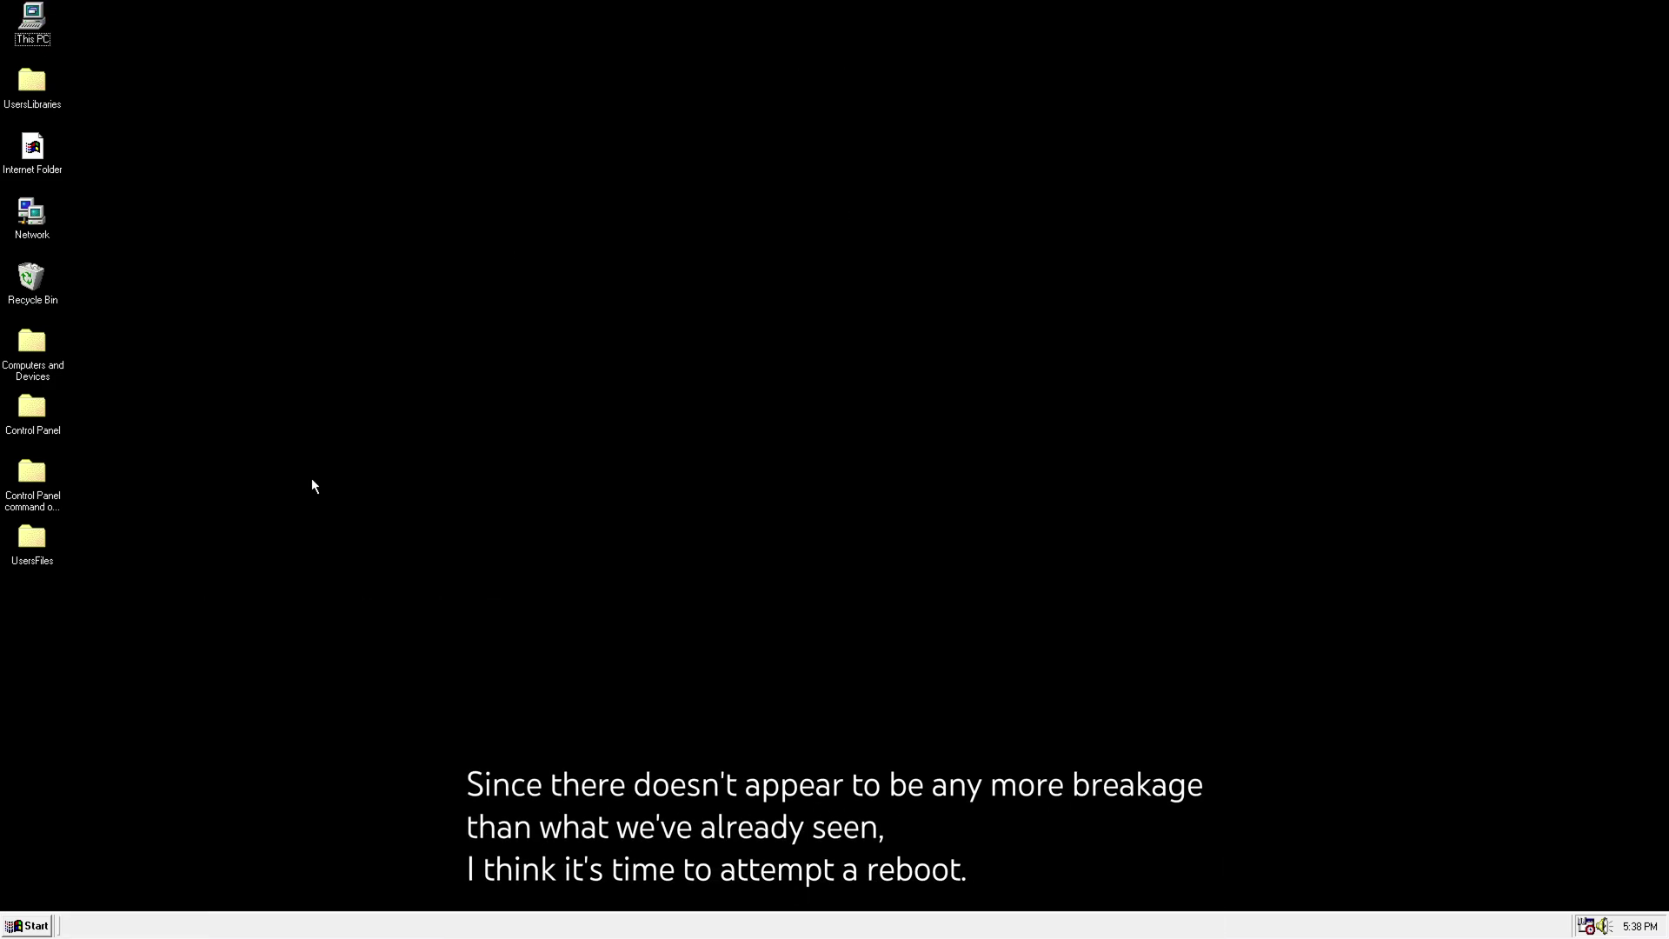
Step: Check the Start menu's Programs and Settings entries, and try to open Control Panel
{"action": "left_click", "coordinate": [39, 921]}
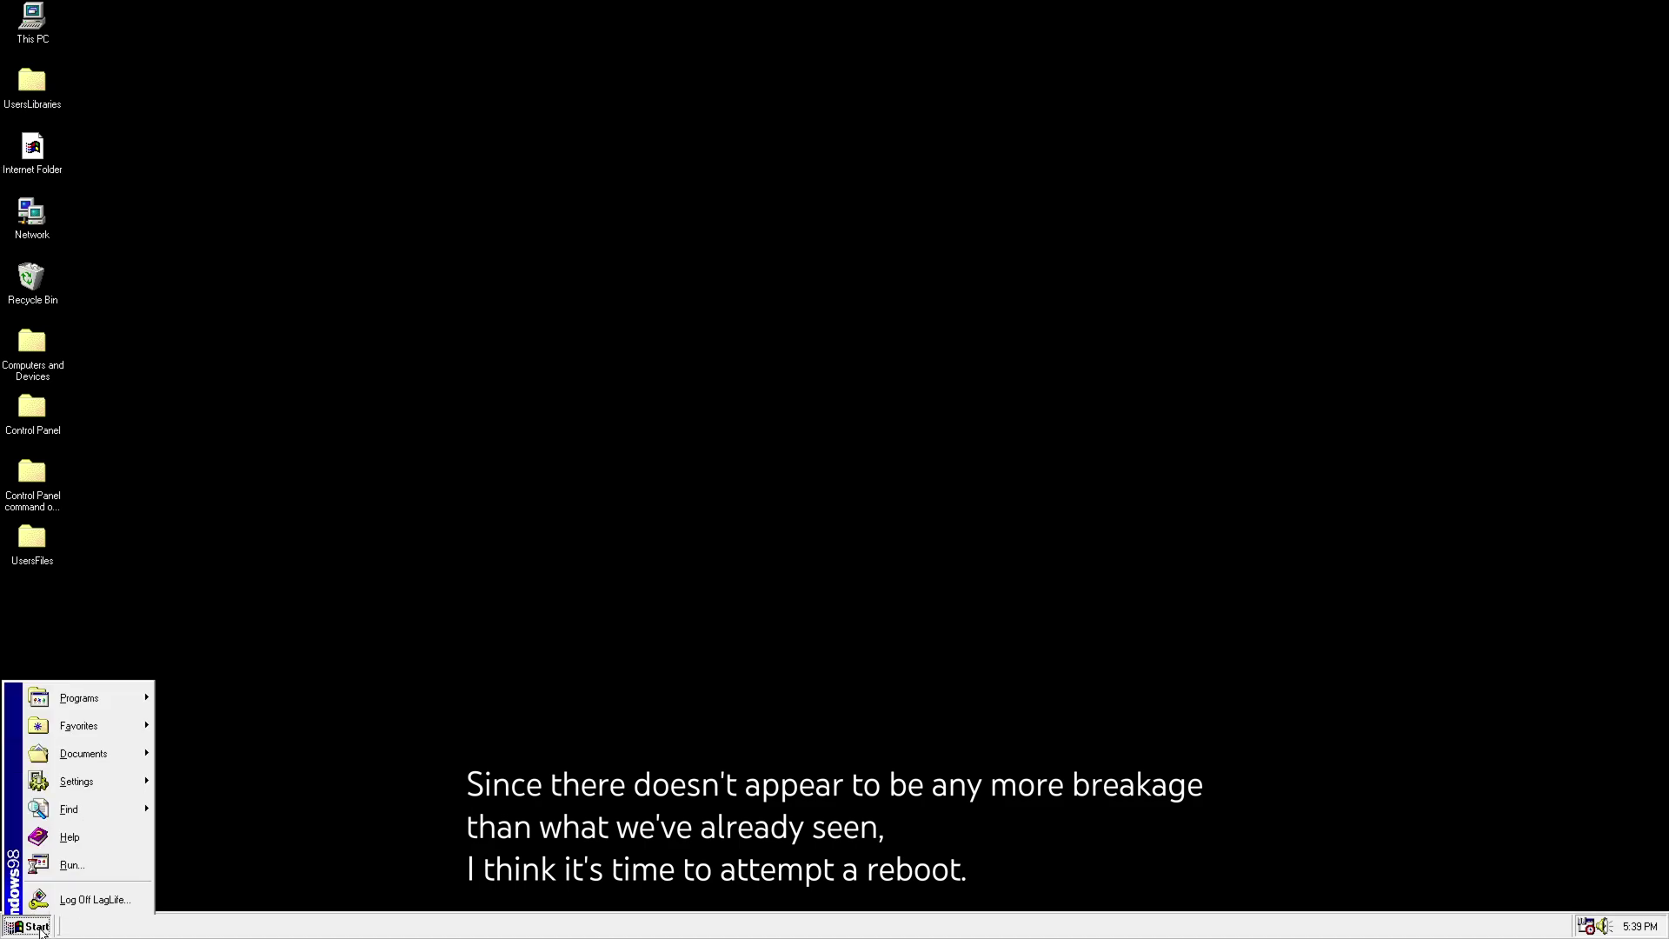
{"action": "mouse_move", "coordinate": [126, 670]}
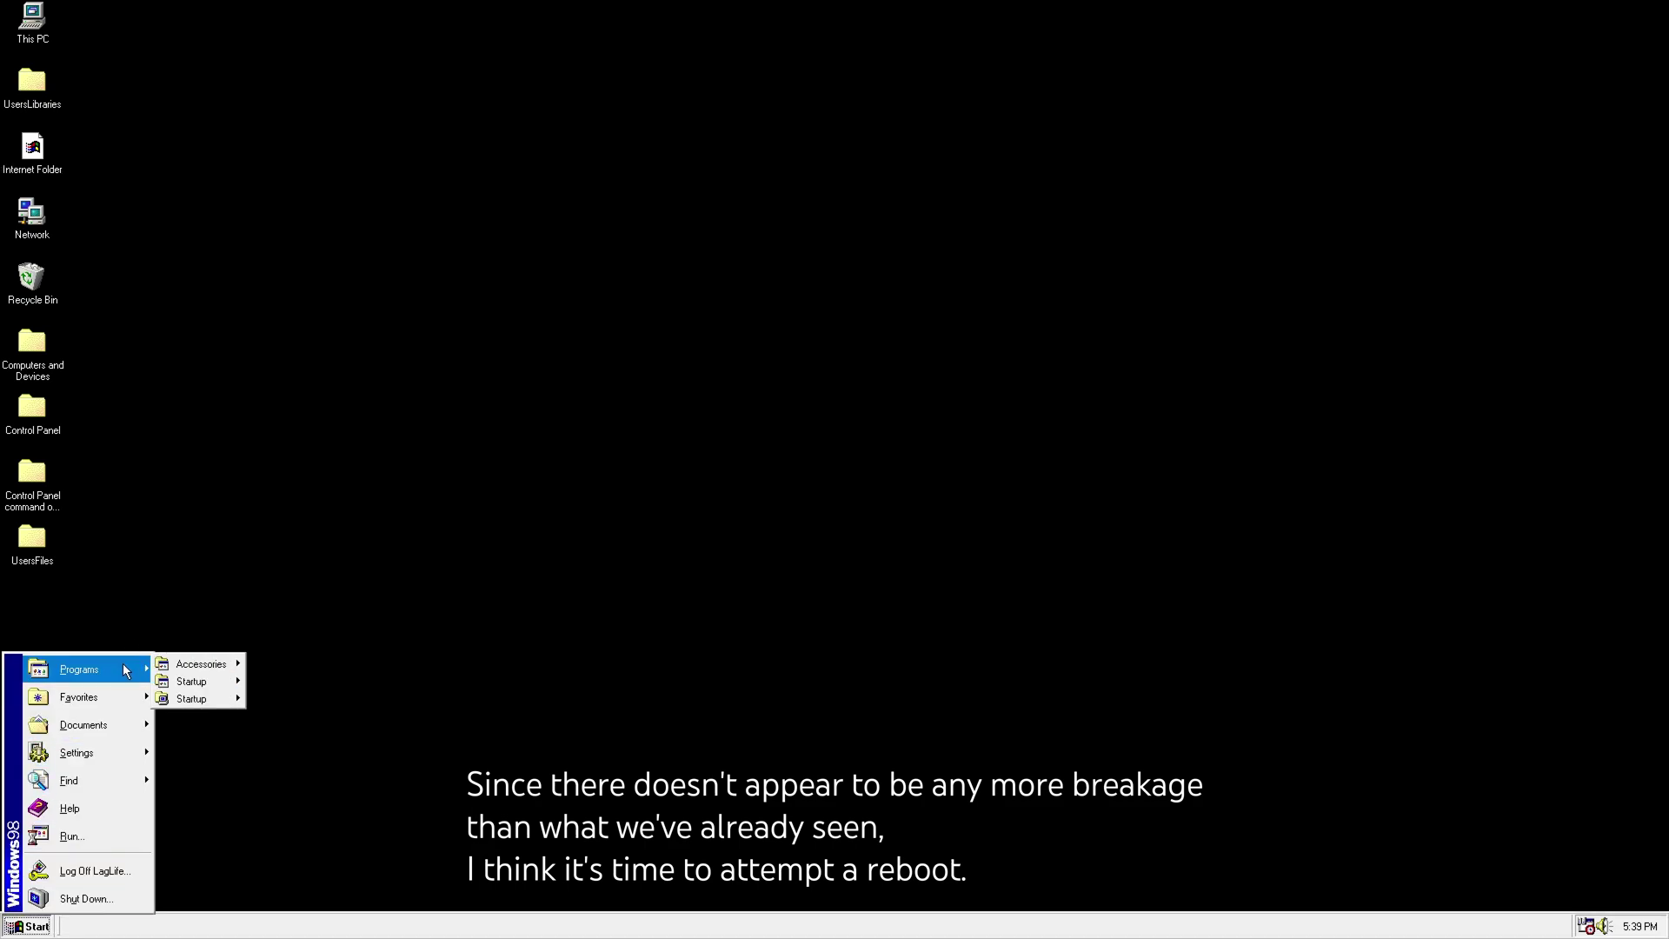
{"action": "mouse_move", "coordinate": [111, 753]}
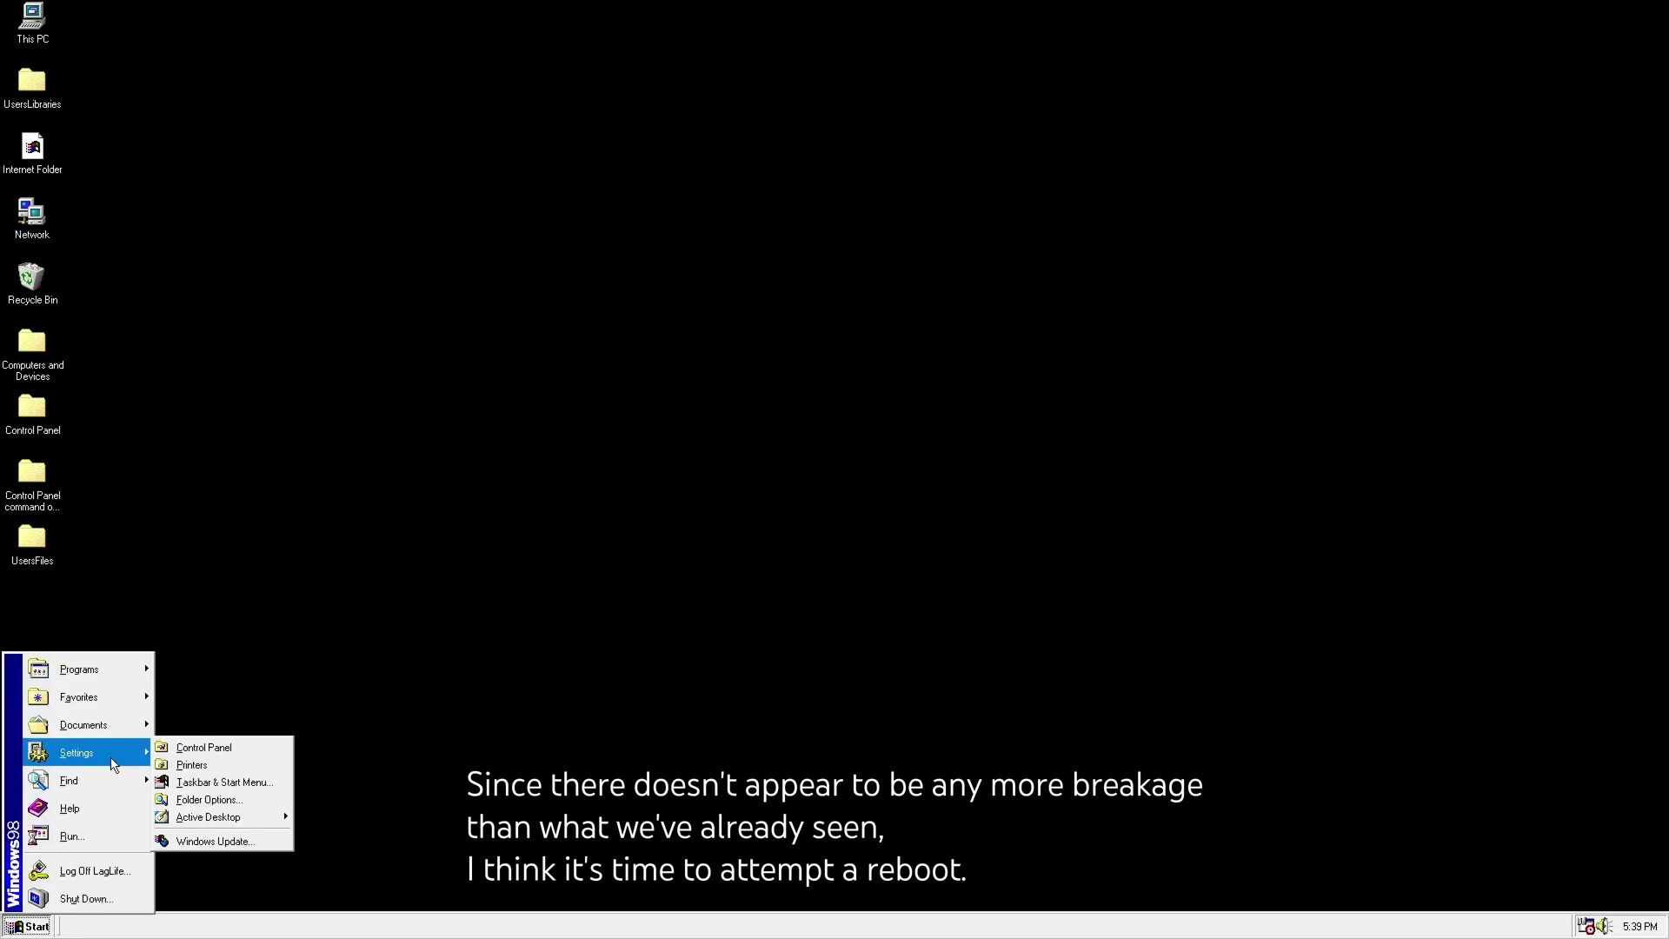
{"action": "left_click", "coordinate": [191, 752]}
Step: Restart the Windows 98 machine through its Shut Down dialog
{"action": "left_click", "coordinate": [42, 923]}
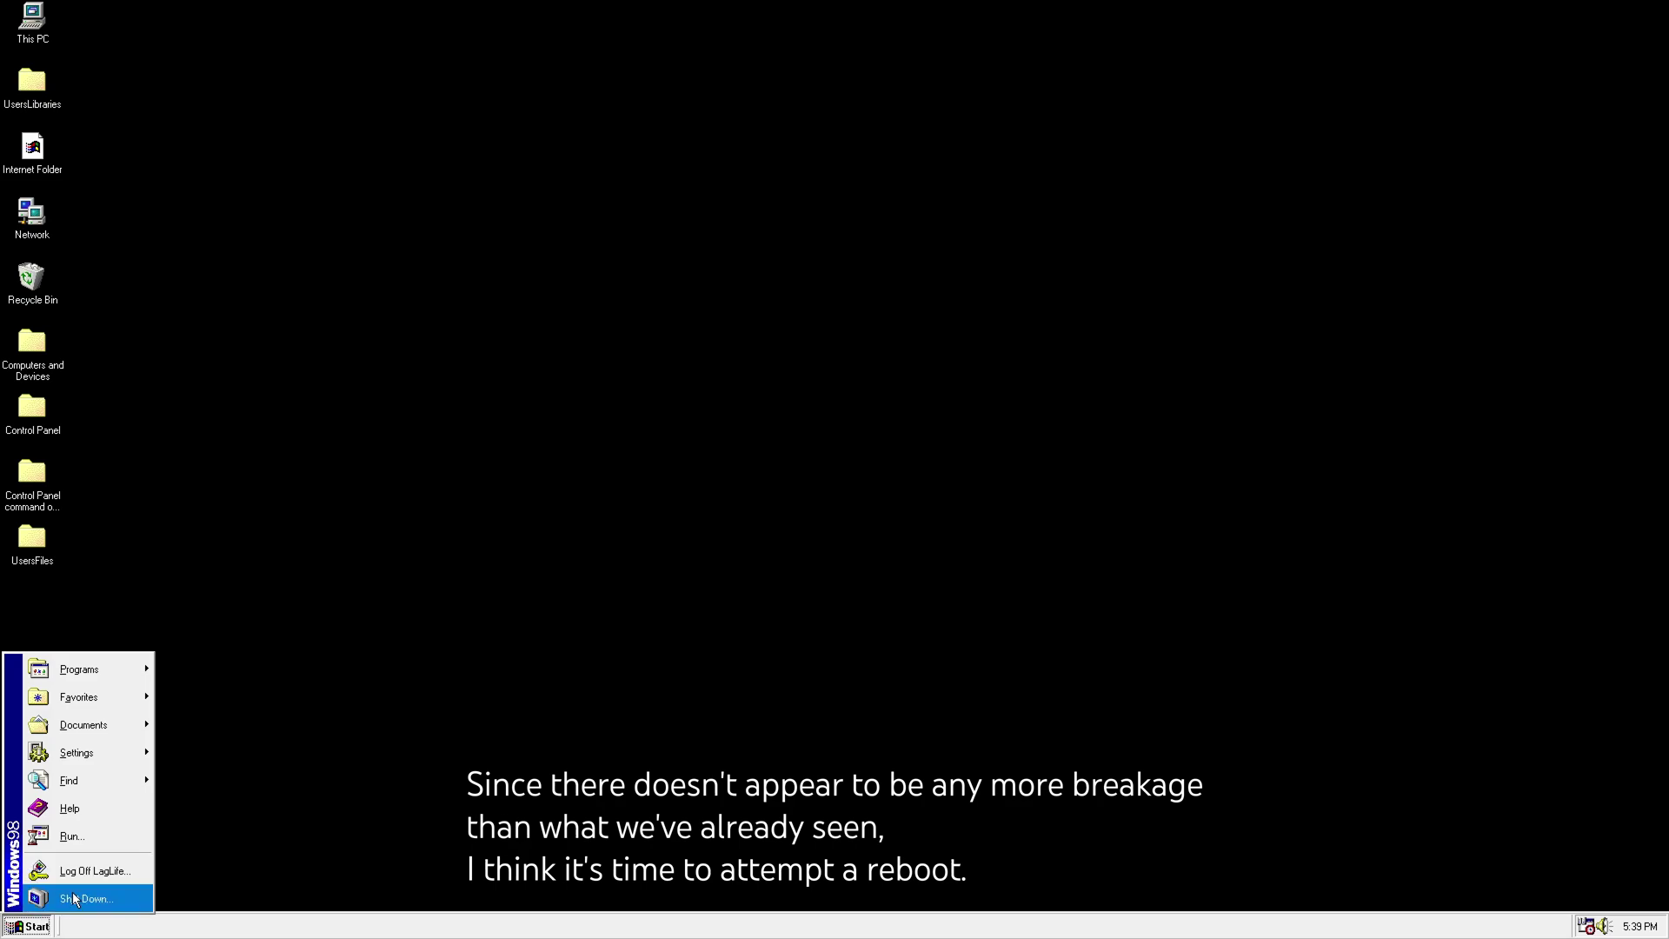
{"action": "left_click", "coordinate": [79, 898]}
{"action": "left_click", "coordinate": [753, 445]}
{"action": "left_click", "coordinate": [781, 495]}
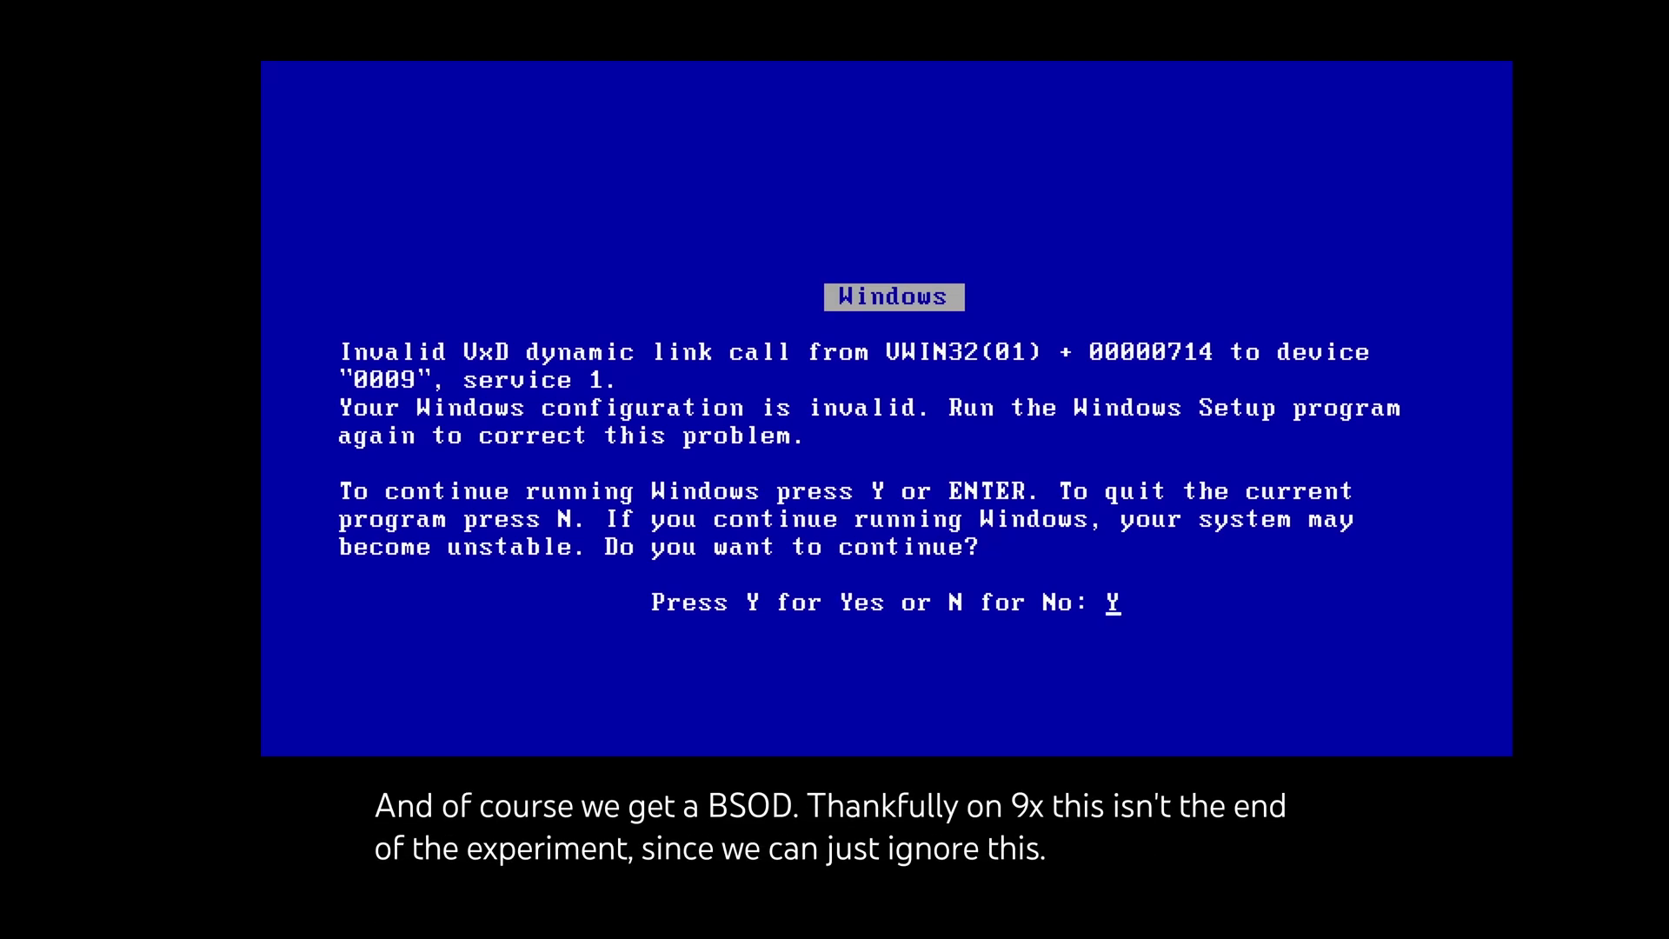
Step: Continue past the invalid VxD and fatal exception blue screens during startup
{"action": "key", "text": "Return"}
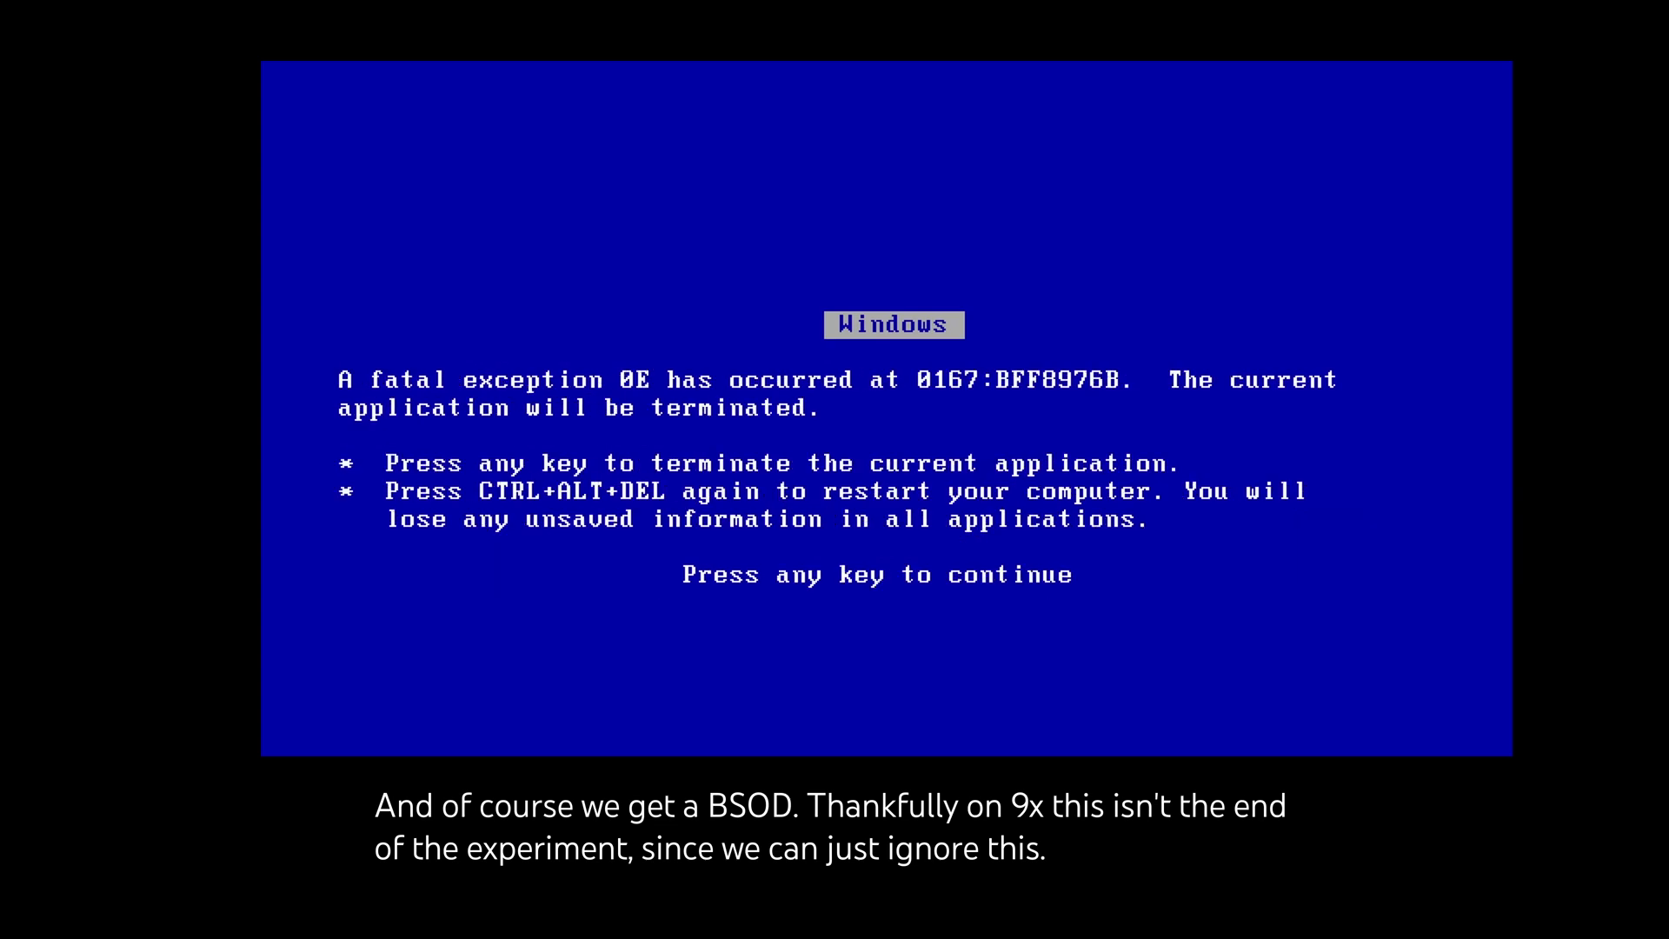
{"action": "key", "text": "Return"}
{"action": "key", "text": "Return"}
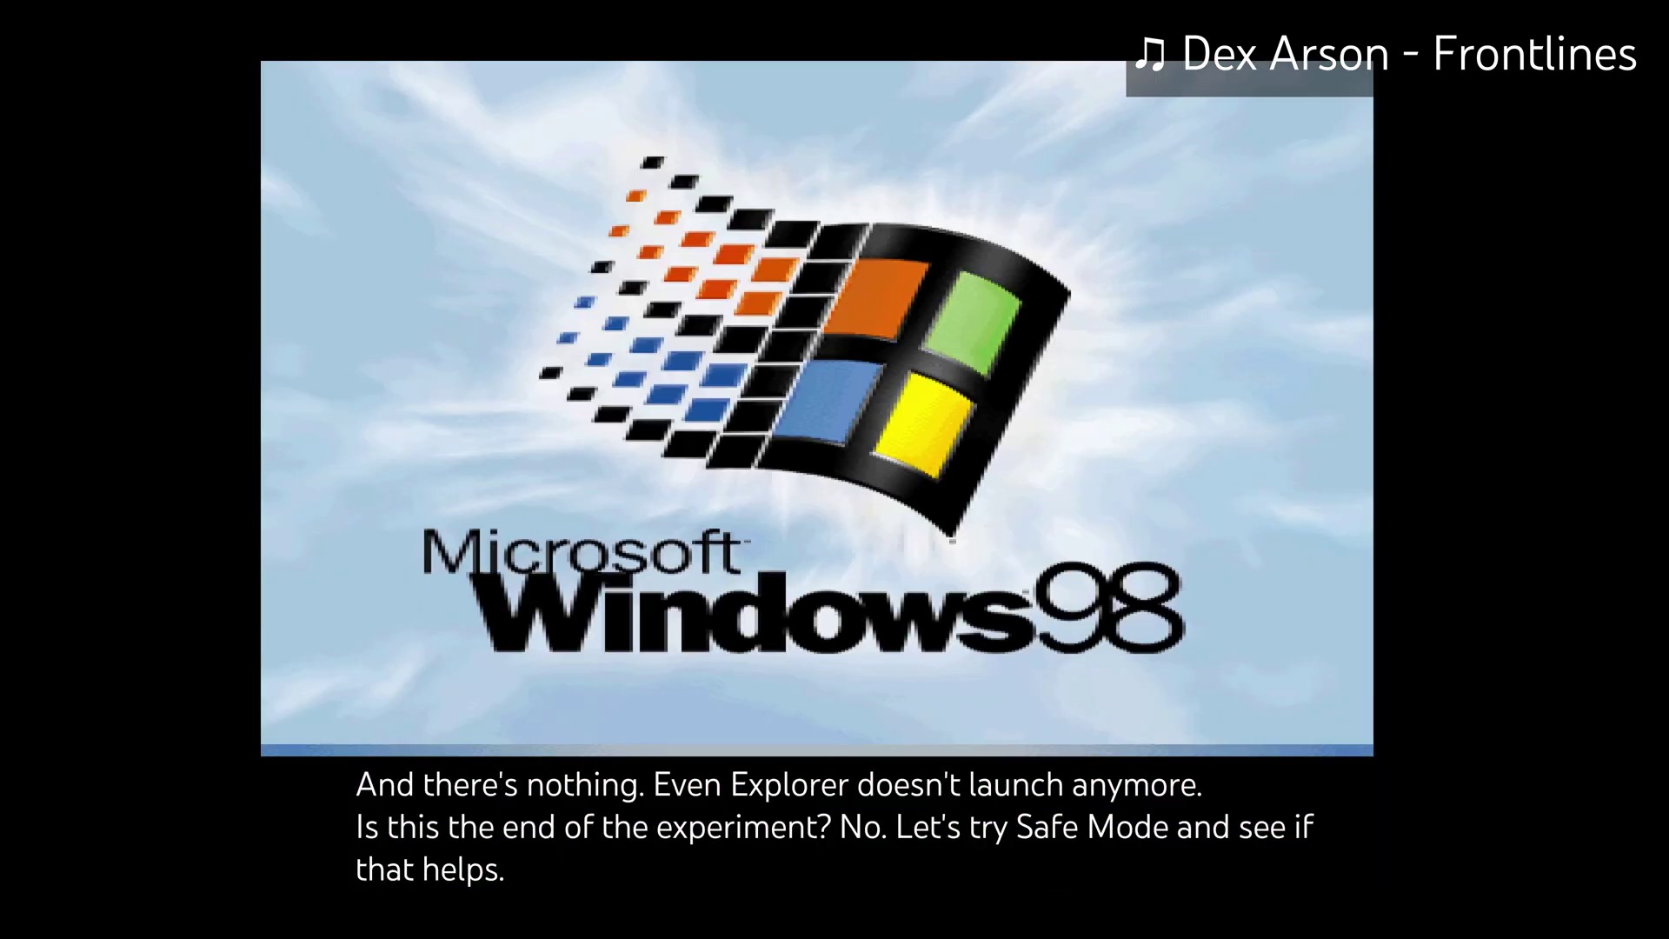
Step: Boot Windows 98 in Safe mode from the Startup Menu and acknowledge the safe mode notice
{"action": "key", "text": "Down"}
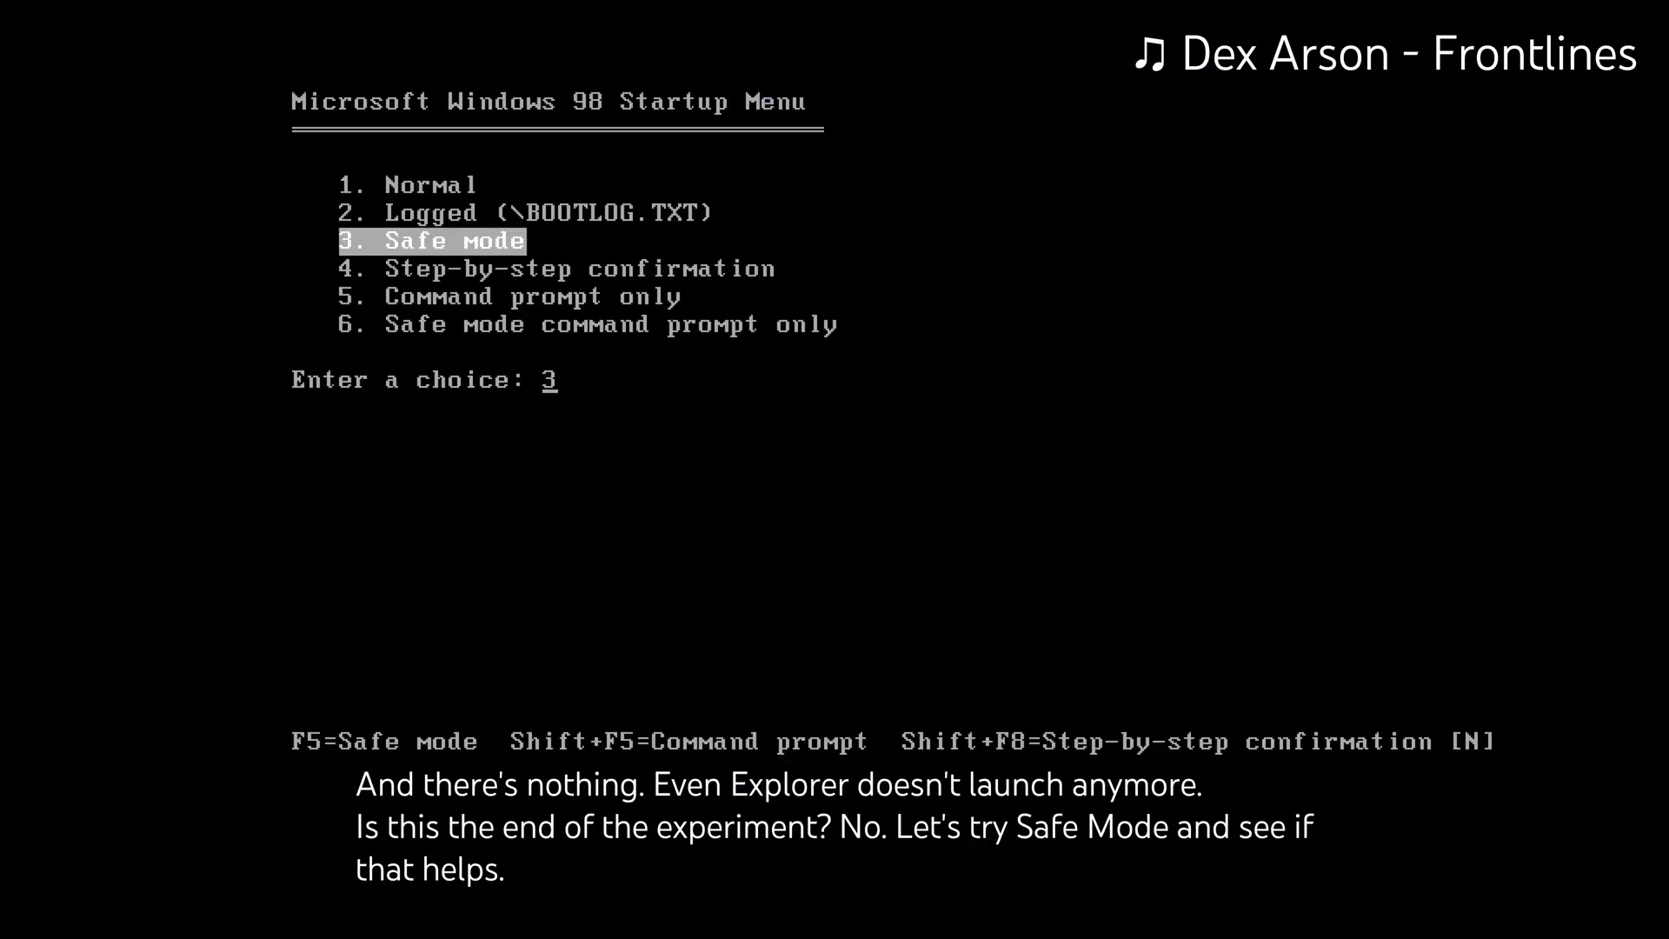
{"action": "key", "text": "Return"}
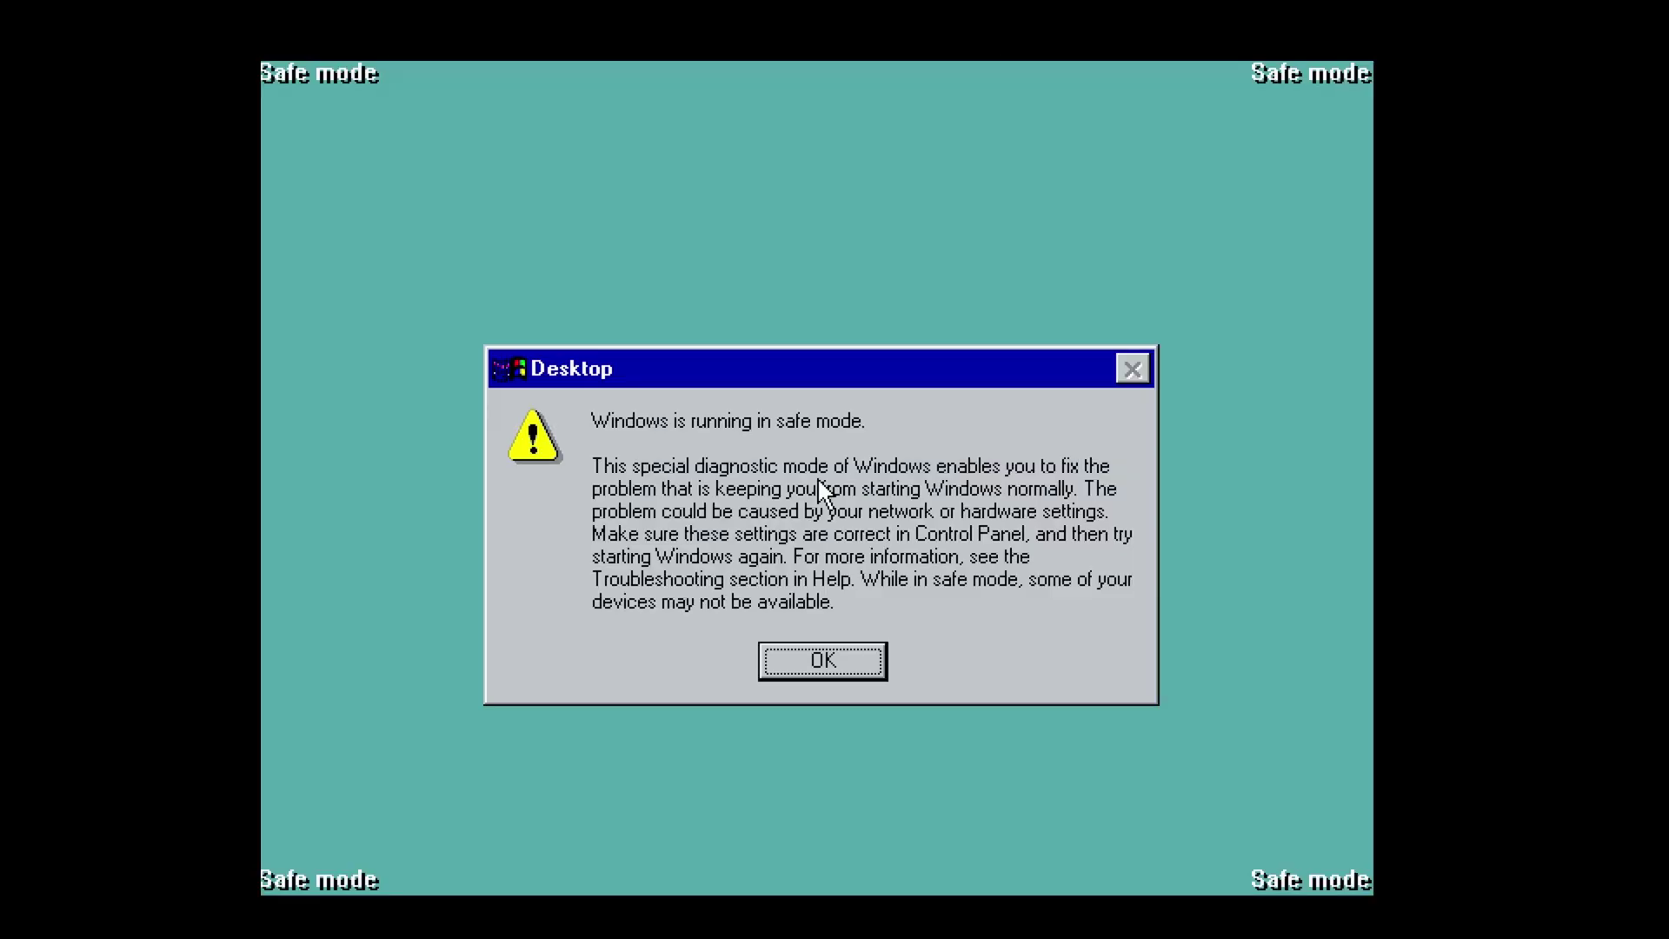
{"action": "left_click", "coordinate": [854, 669]}
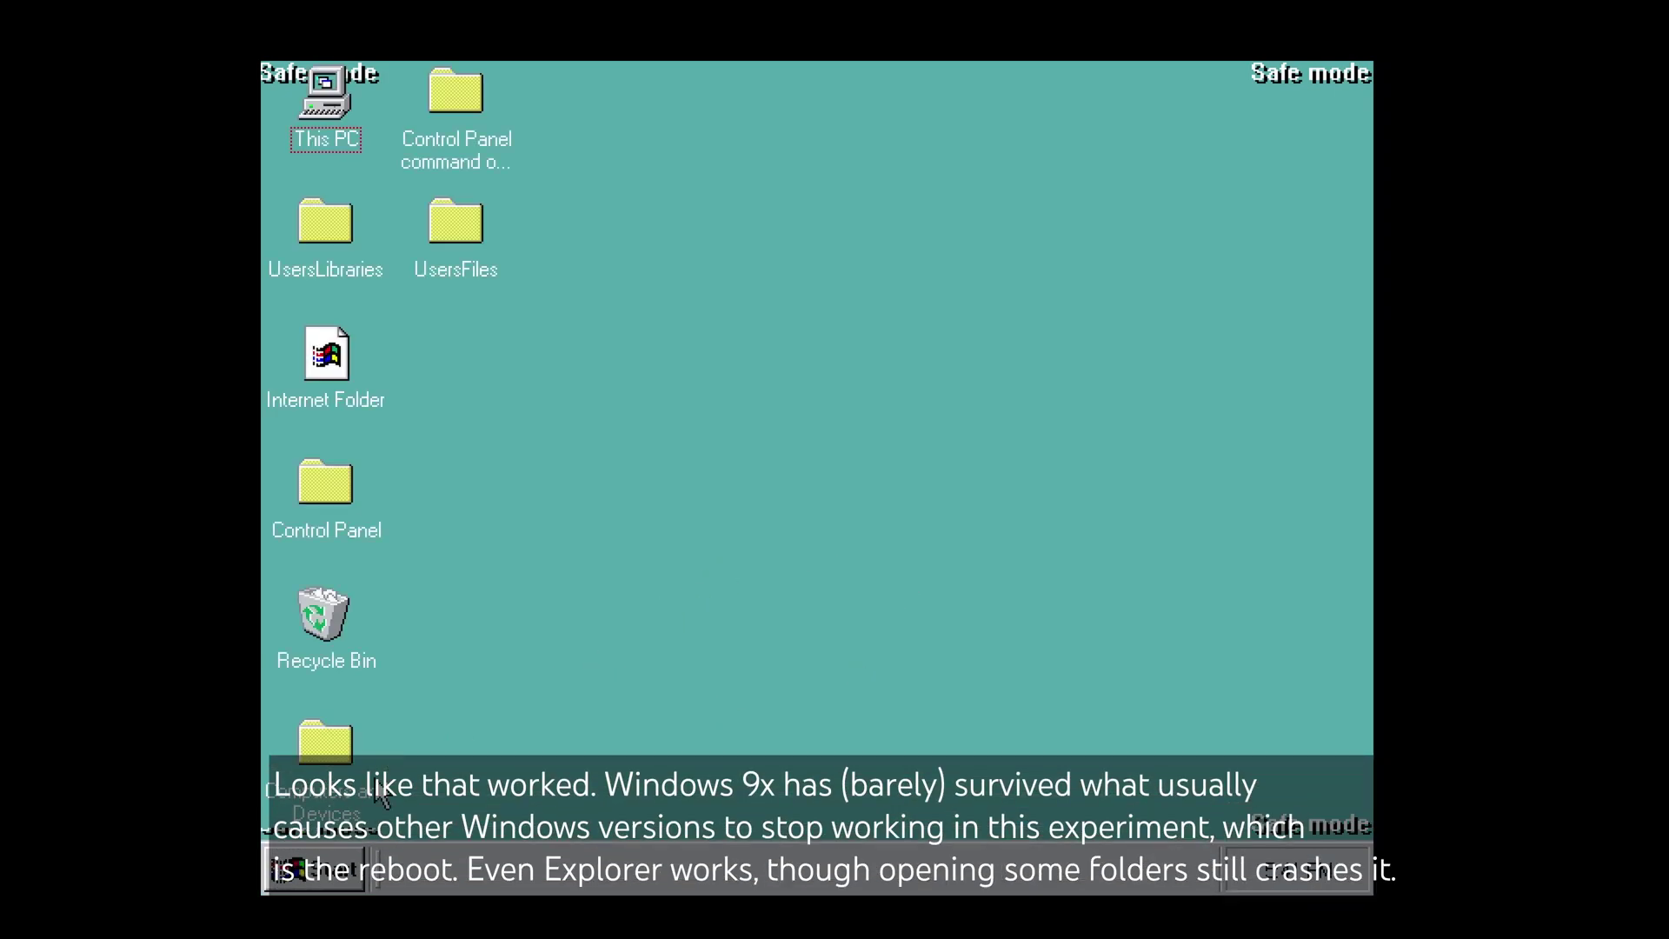
Step: Check the Start menu's Programs entry in safe mode and open This PC from the desktop
{"action": "left_click", "coordinate": [299, 869]}
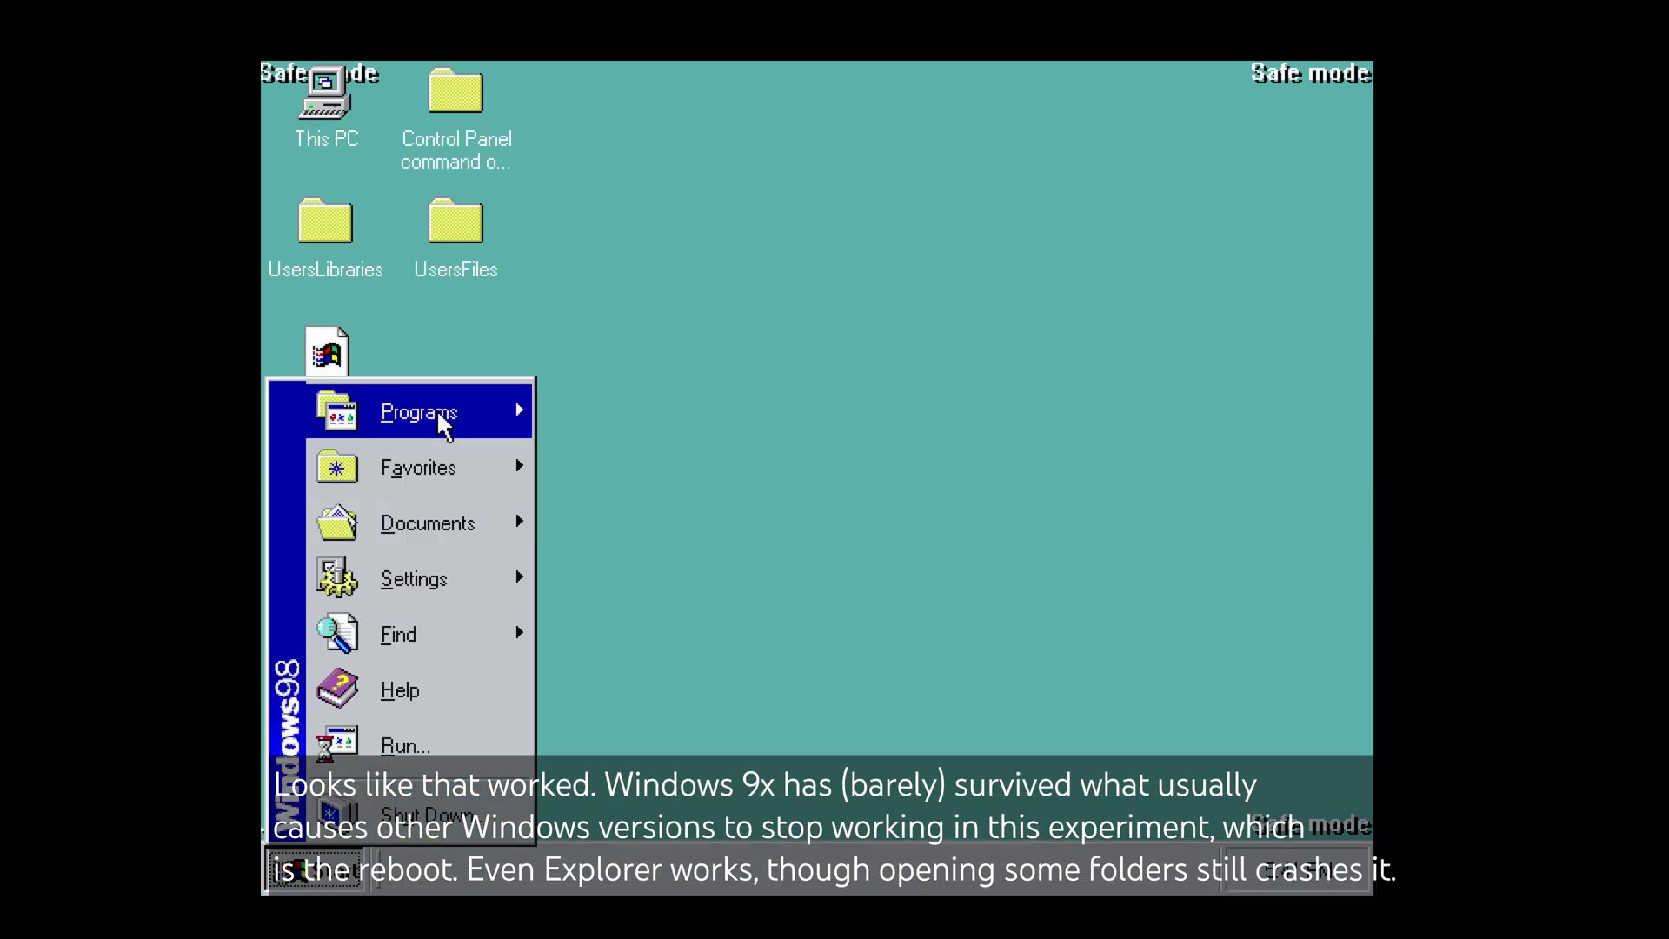
{"action": "mouse_move", "coordinate": [443, 422]}
{"action": "left_click", "coordinate": [744, 219]}
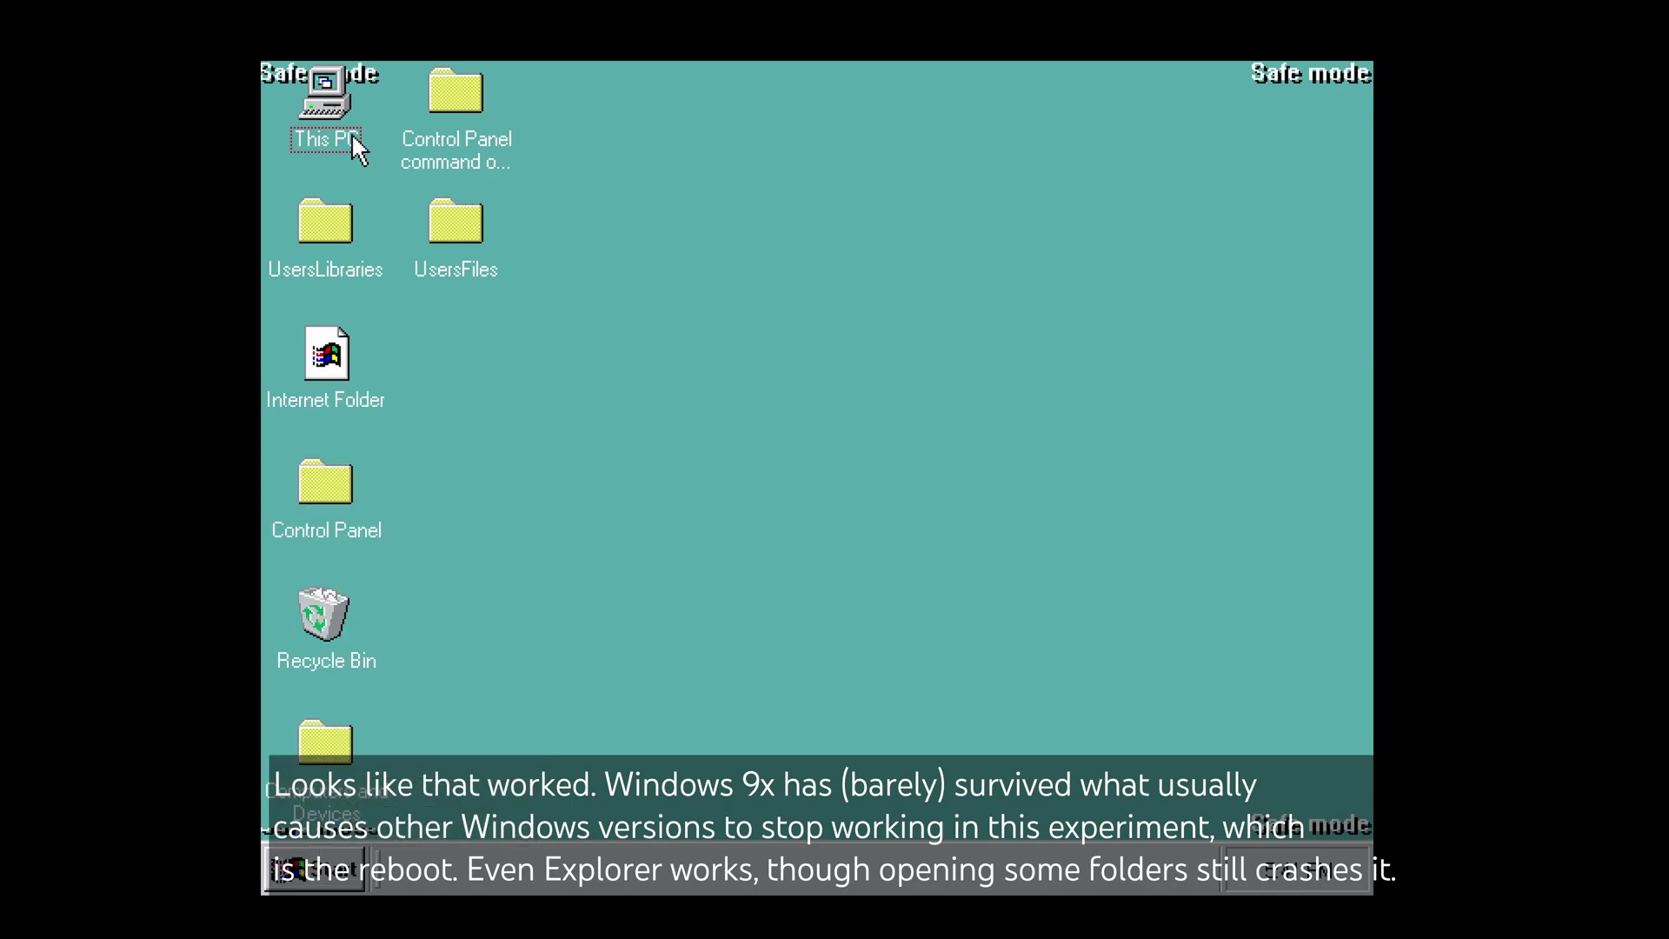
{"action": "left_click", "coordinate": [325, 137]}
{"action": "right_click", "coordinate": [325, 137]}
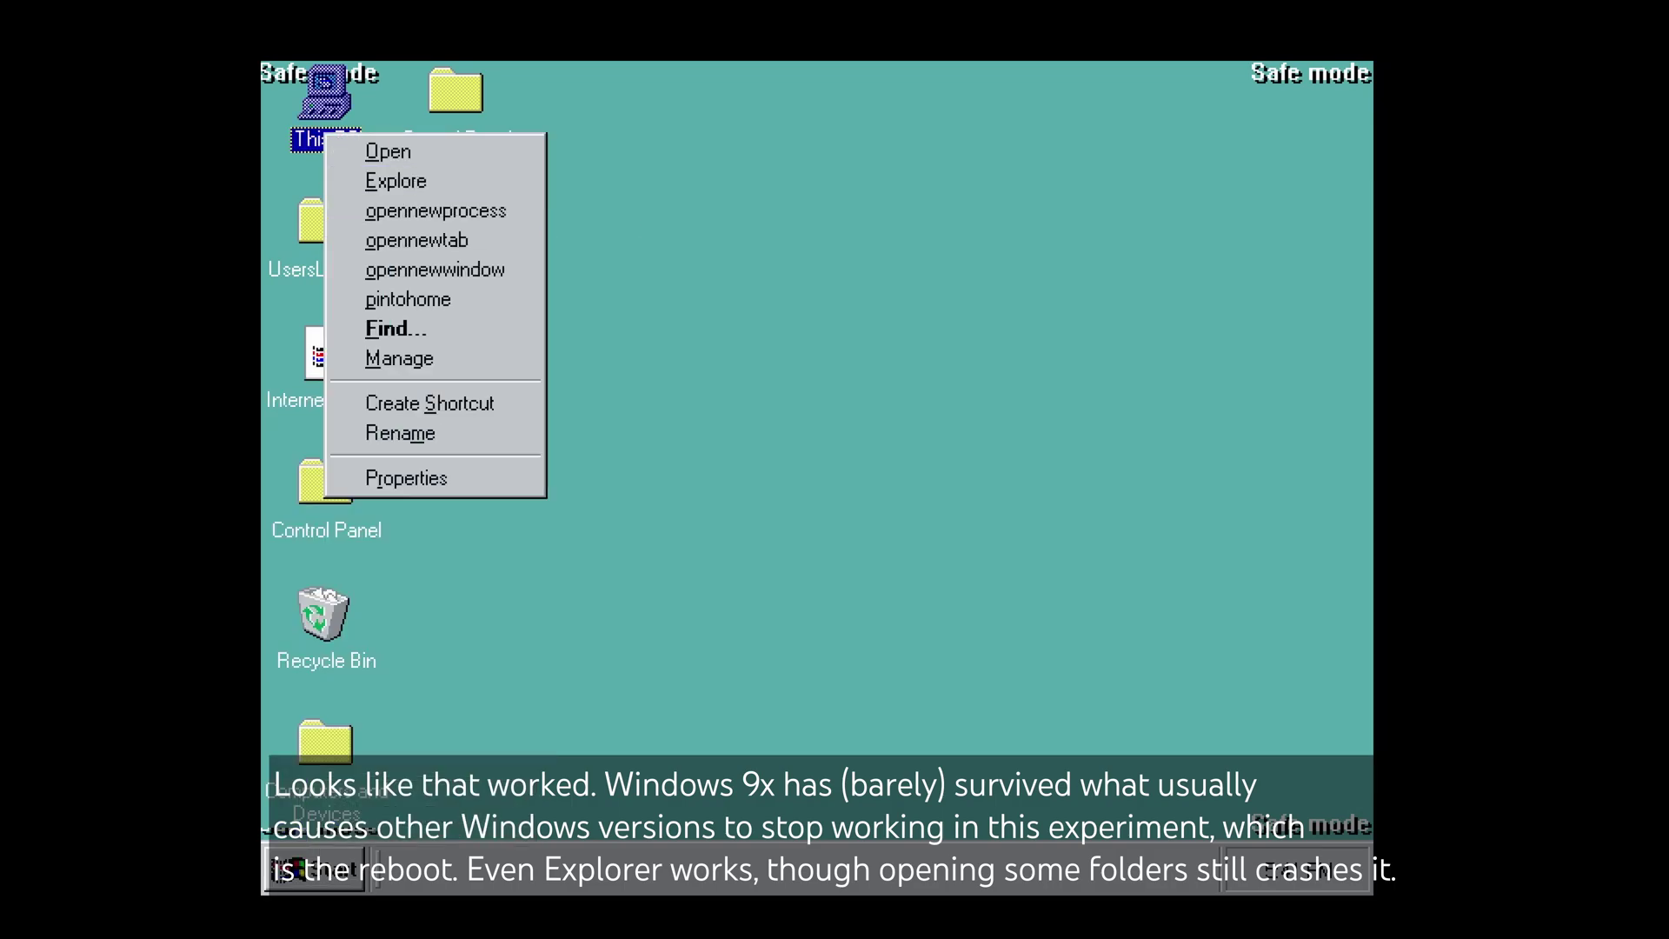
{"action": "left_click", "coordinate": [440, 149]}
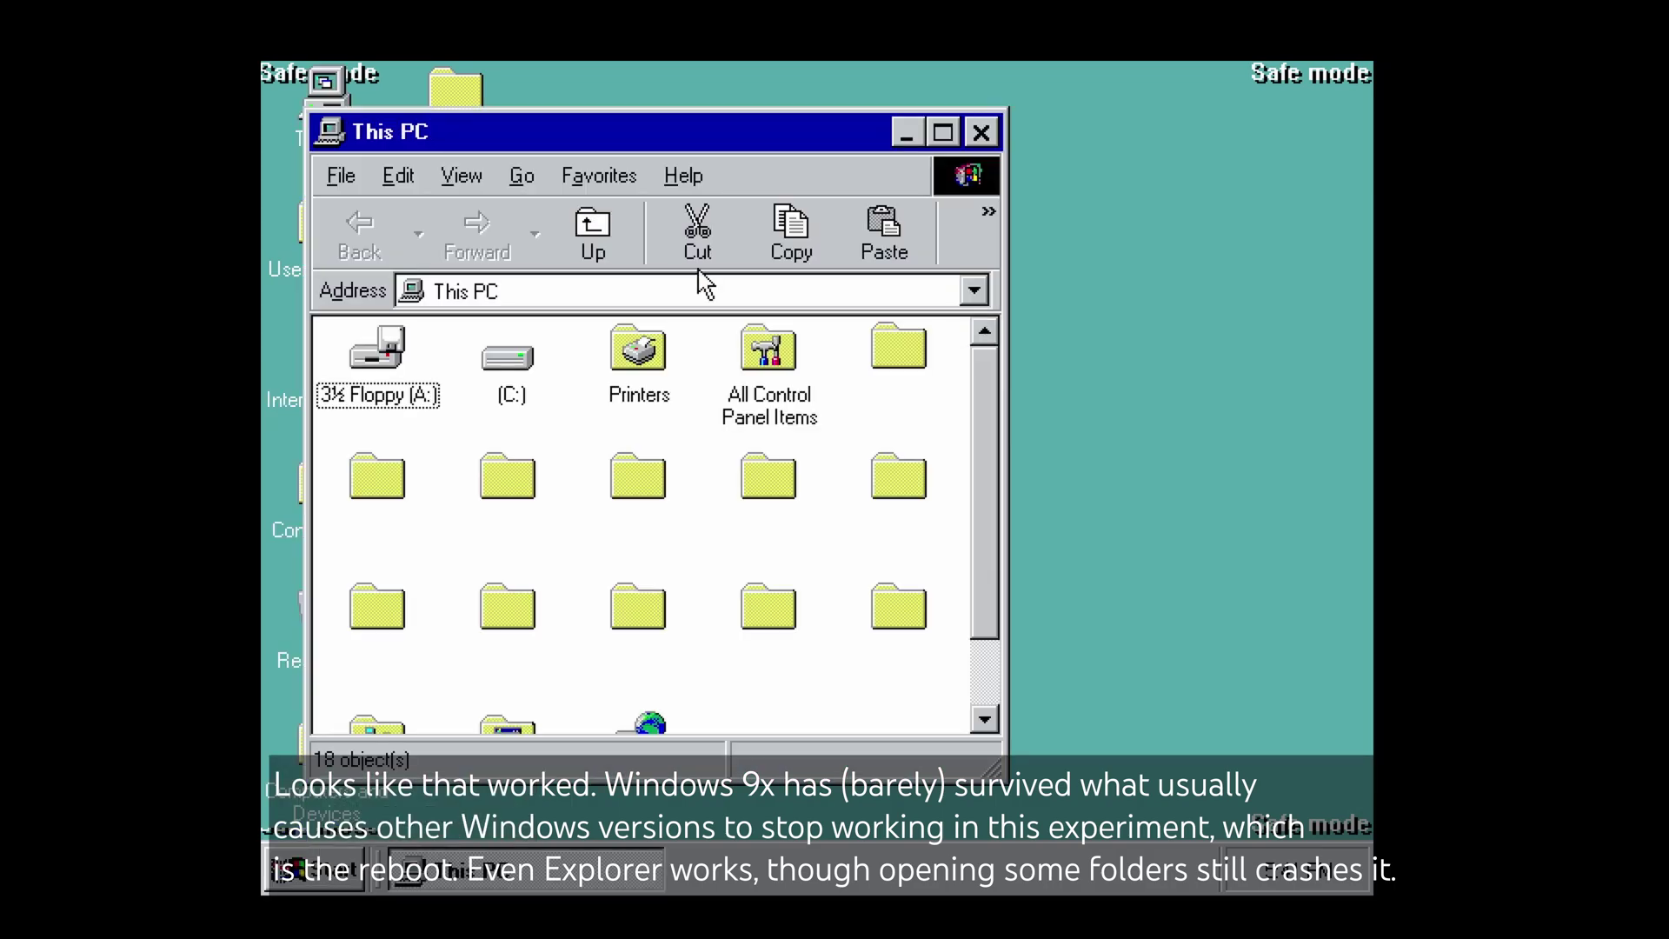
Step: Try to open All Control Panel Items in This PC, and use End Task in the Close Program dialog
{"action": "double_click", "coordinate": [781, 391]}
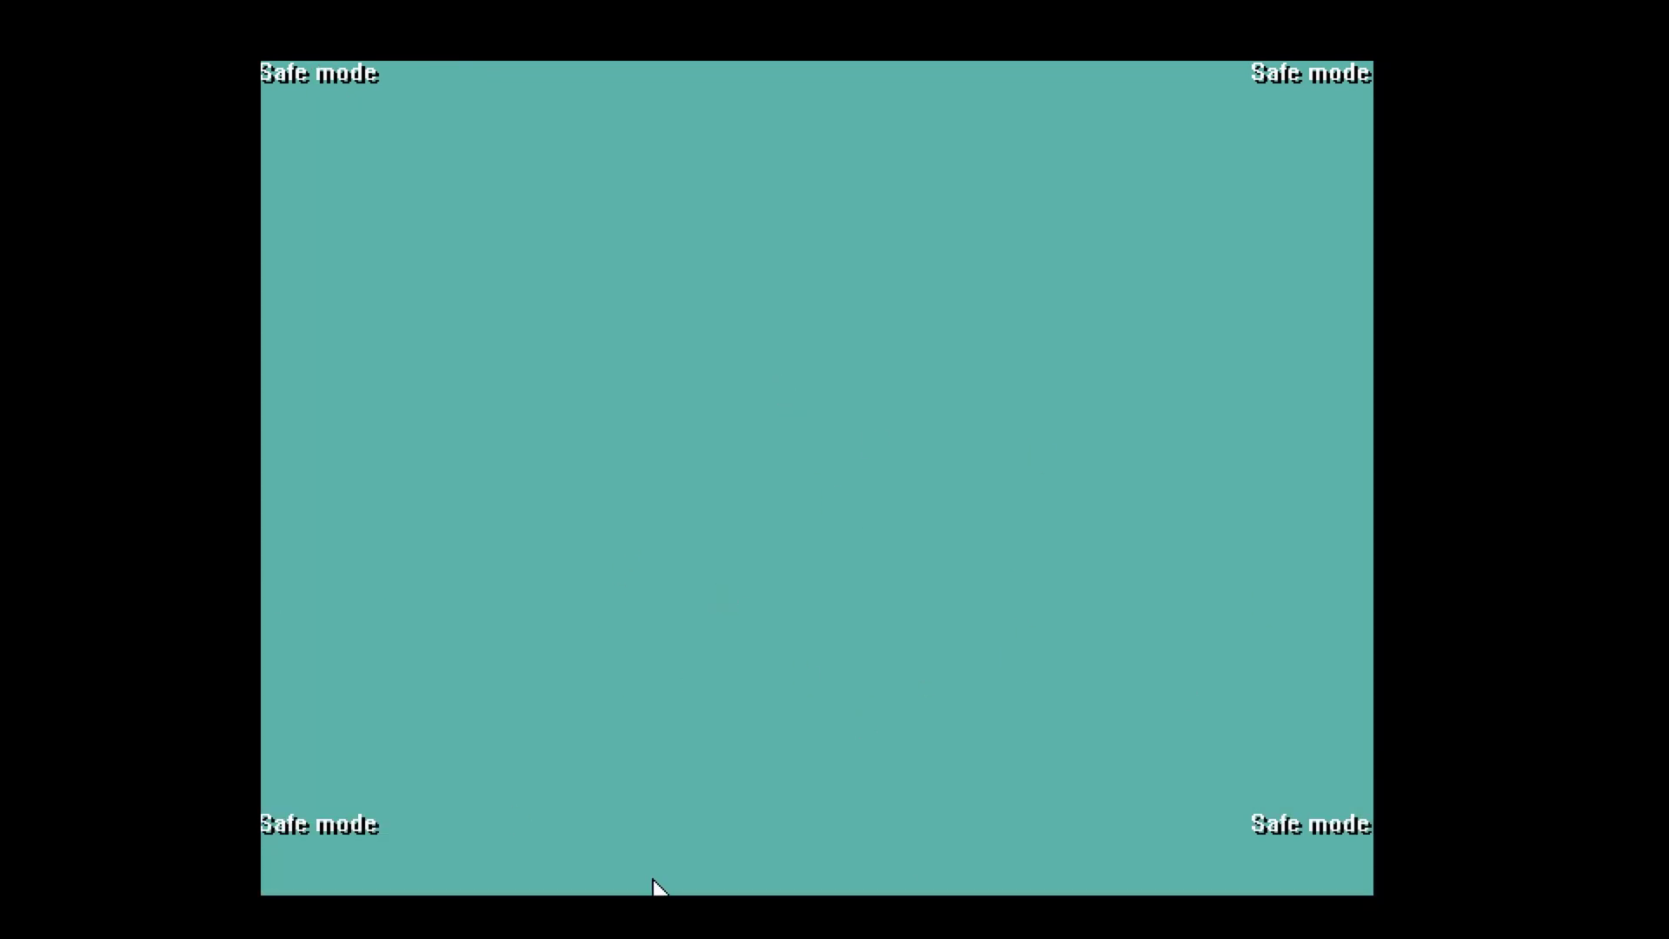
{"action": "key", "text": "ctrl+alt+Delete"}
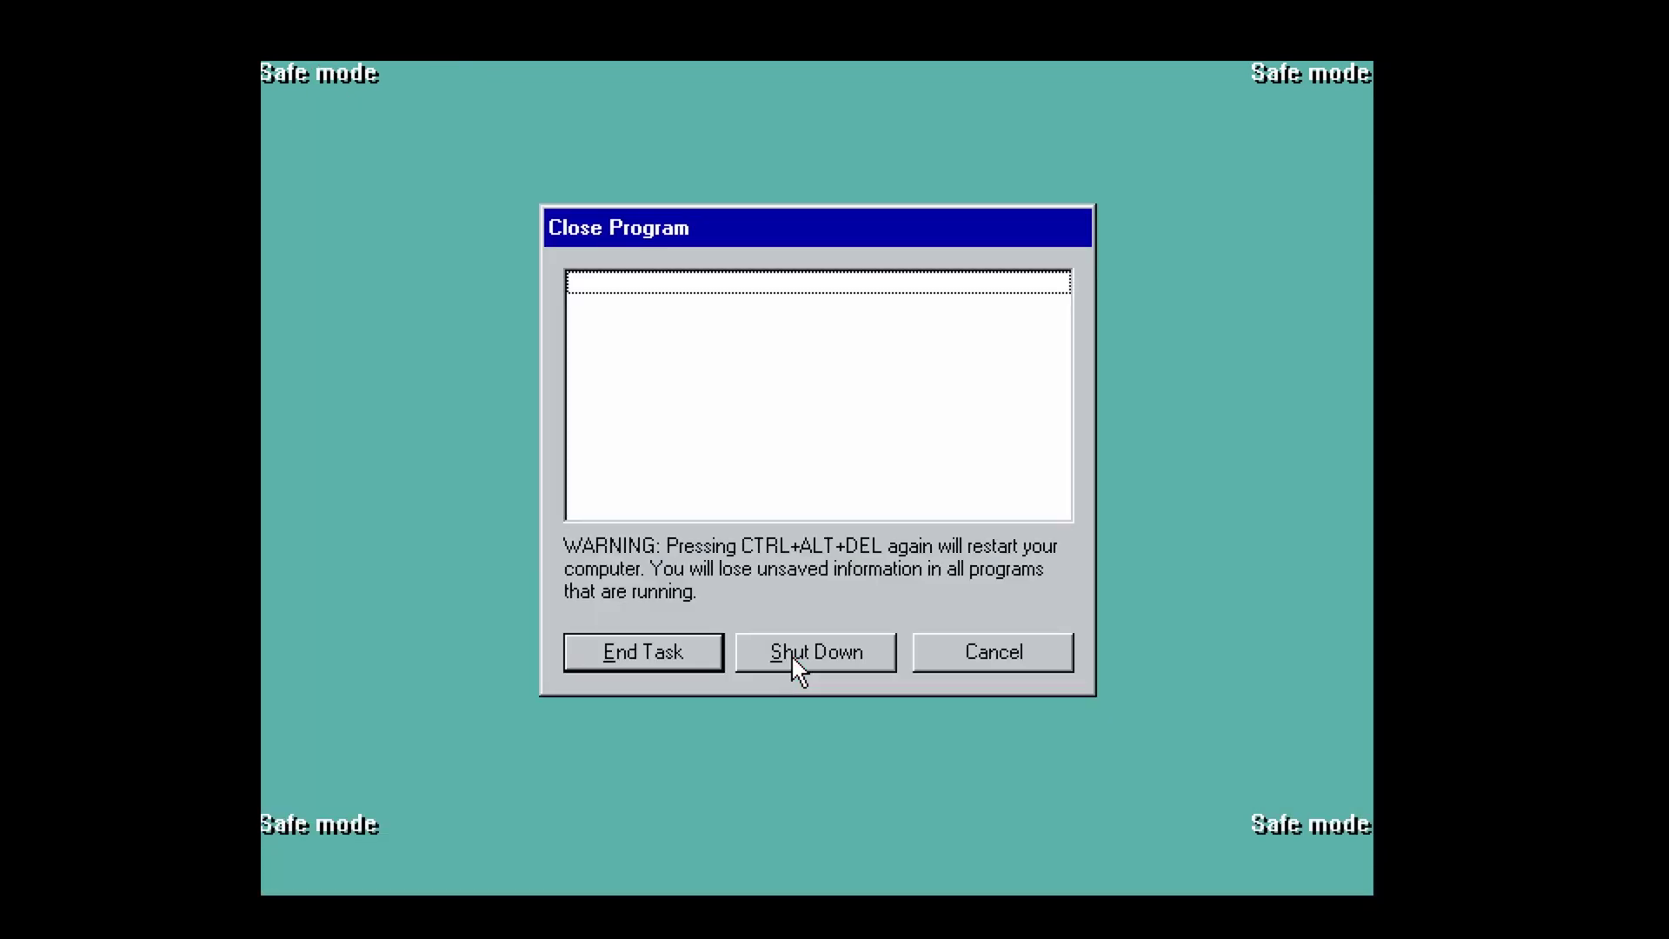
{"action": "left_click", "coordinate": [695, 656]}
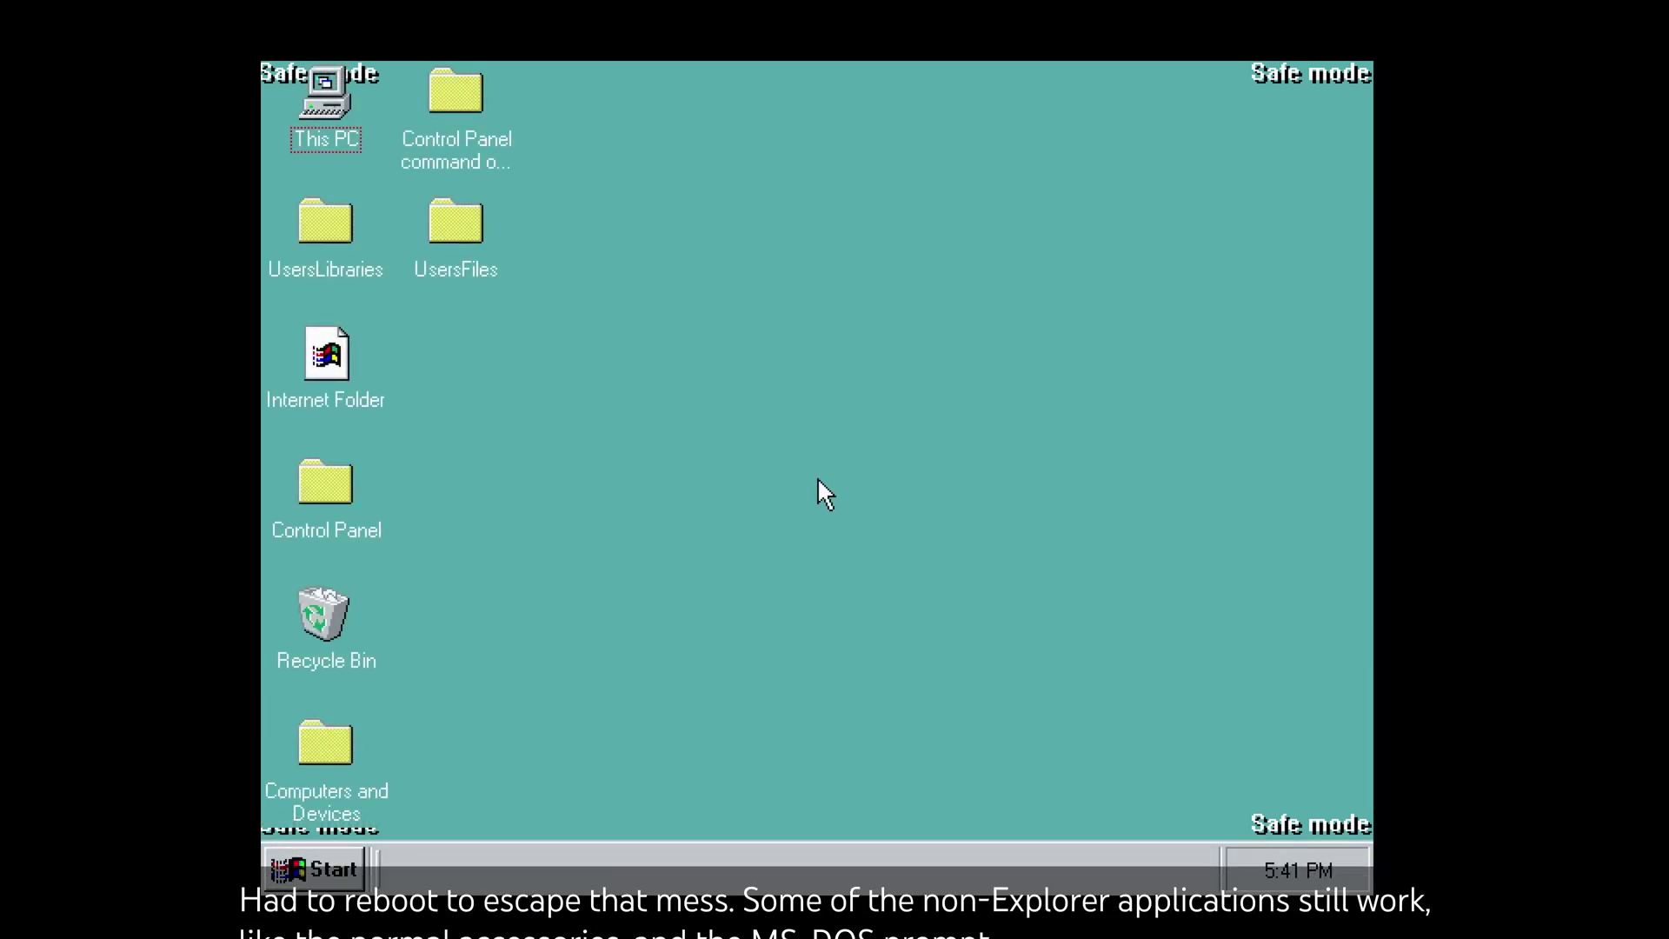
Step: Launch Calculator by running calc
{"action": "key", "text": "super+r"}
{"action": "type", "text": "calc"}
{"action": "key", "text": "Return"}
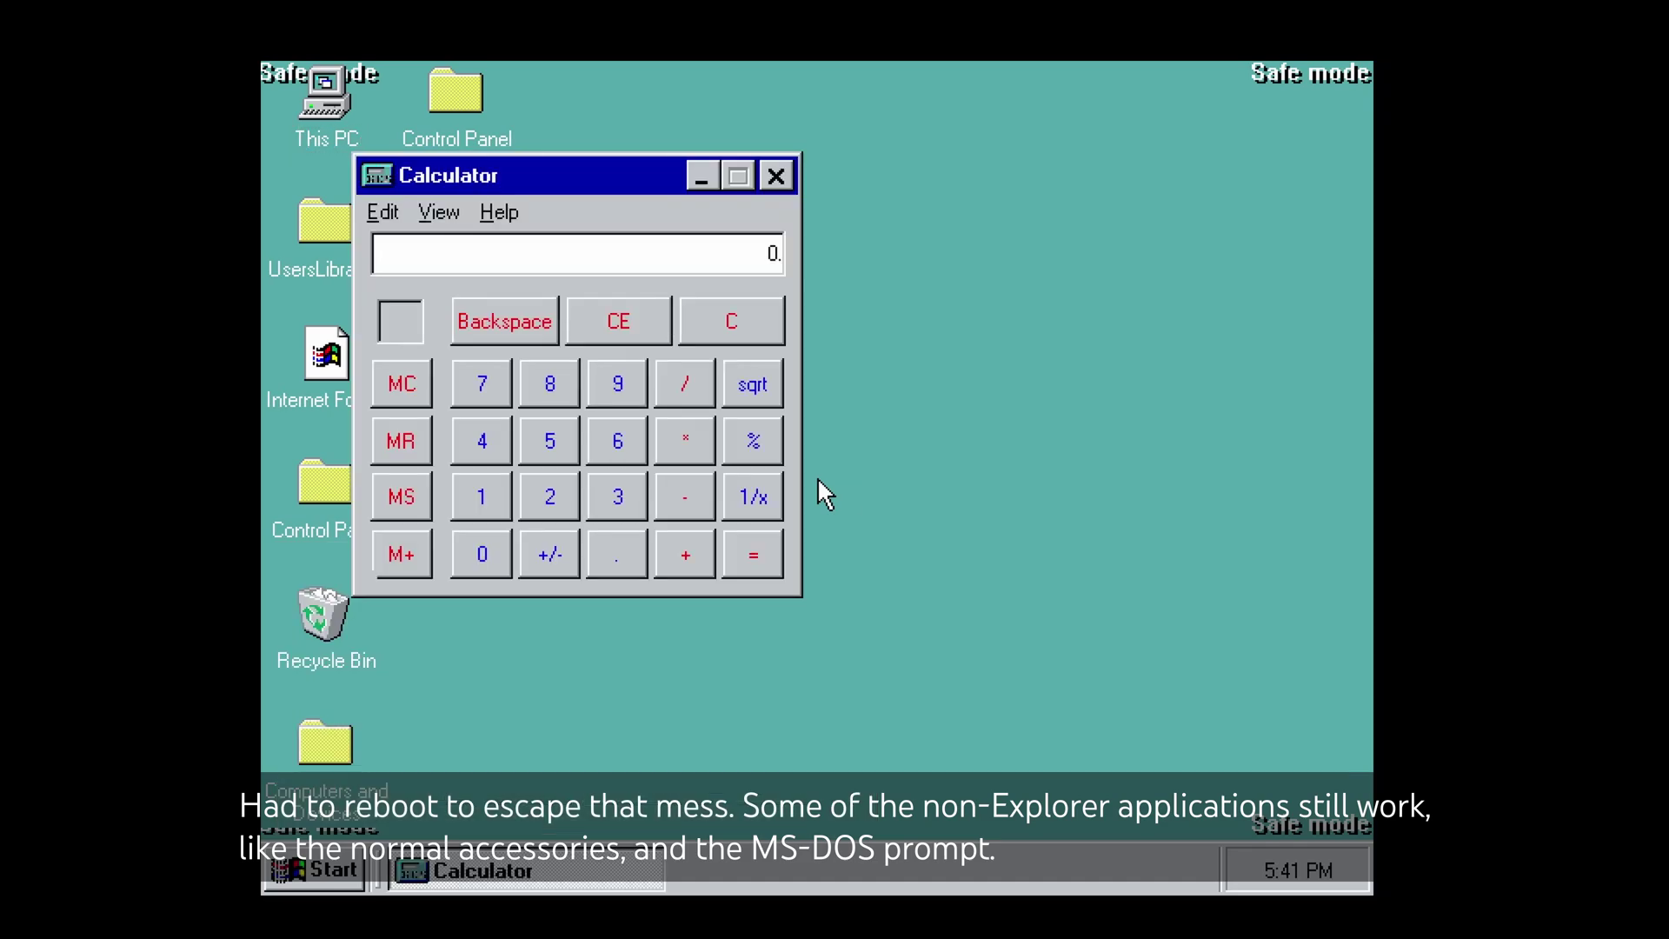
Step: Open an MS-DOS prompt by running command and agree to run it in safe mode
{"action": "key", "text": "super+r"}
{"action": "type", "text": "command"}
{"action": "key", "text": "Return"}
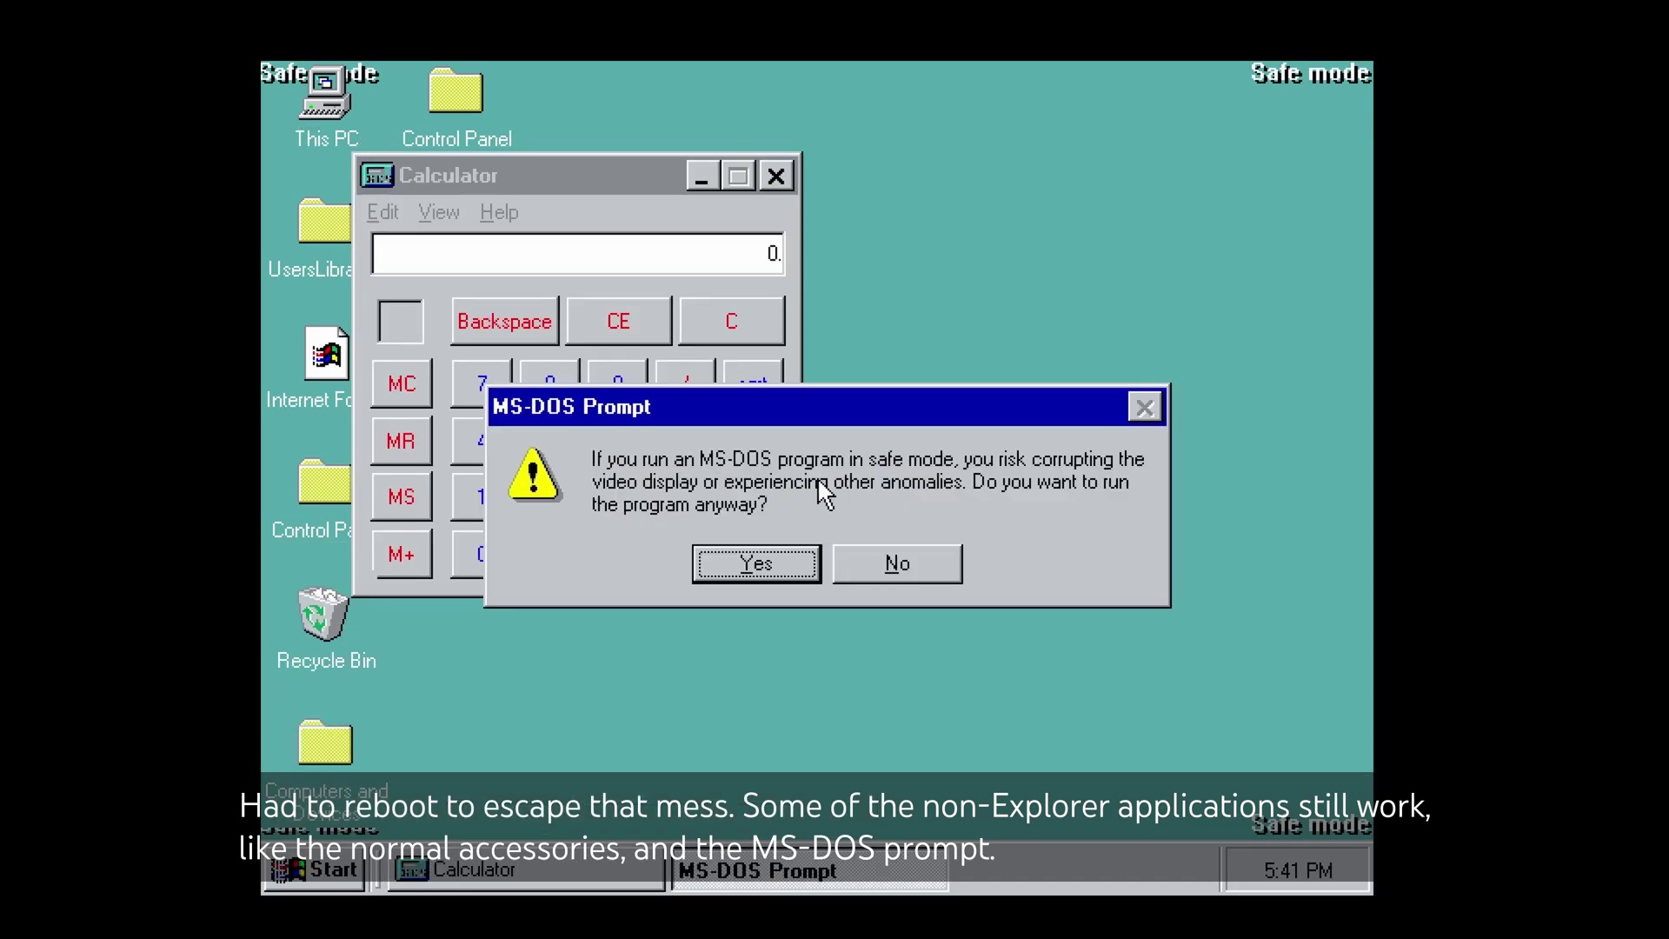
{"action": "key", "text": "Return"}
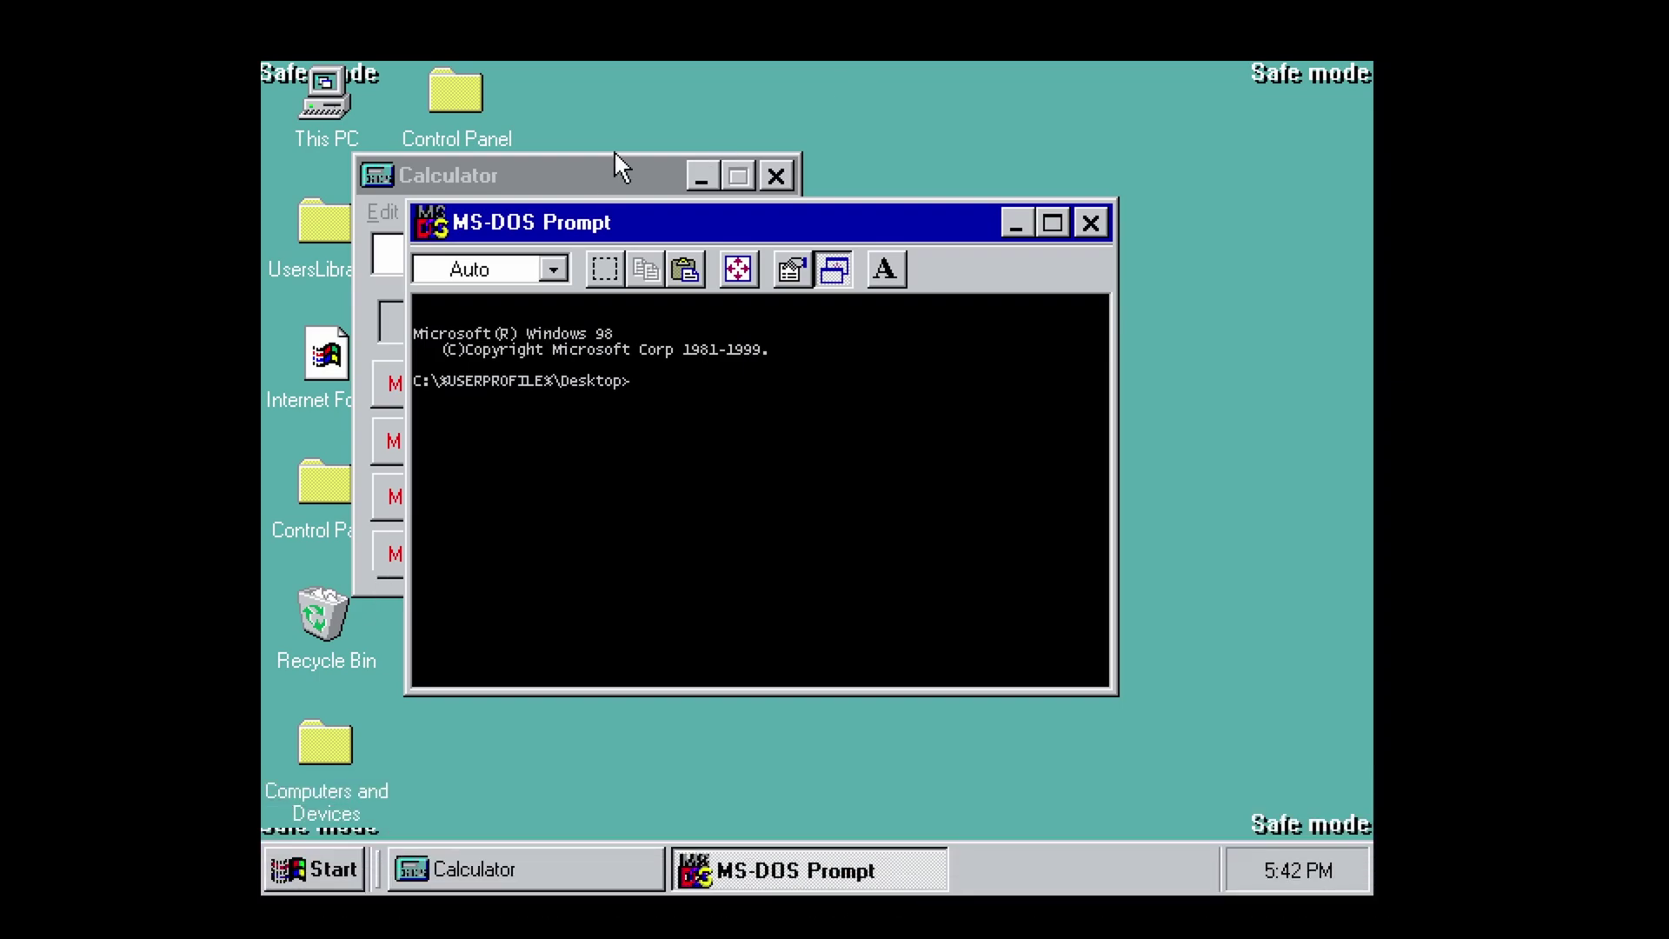
Step: Move the MS-DOS Prompt window to uncover part of Calculator and enter the tasks command in it
{"action": "left_click_drag", "start_coordinate": [558, 231], "coordinate": [725, 183]}
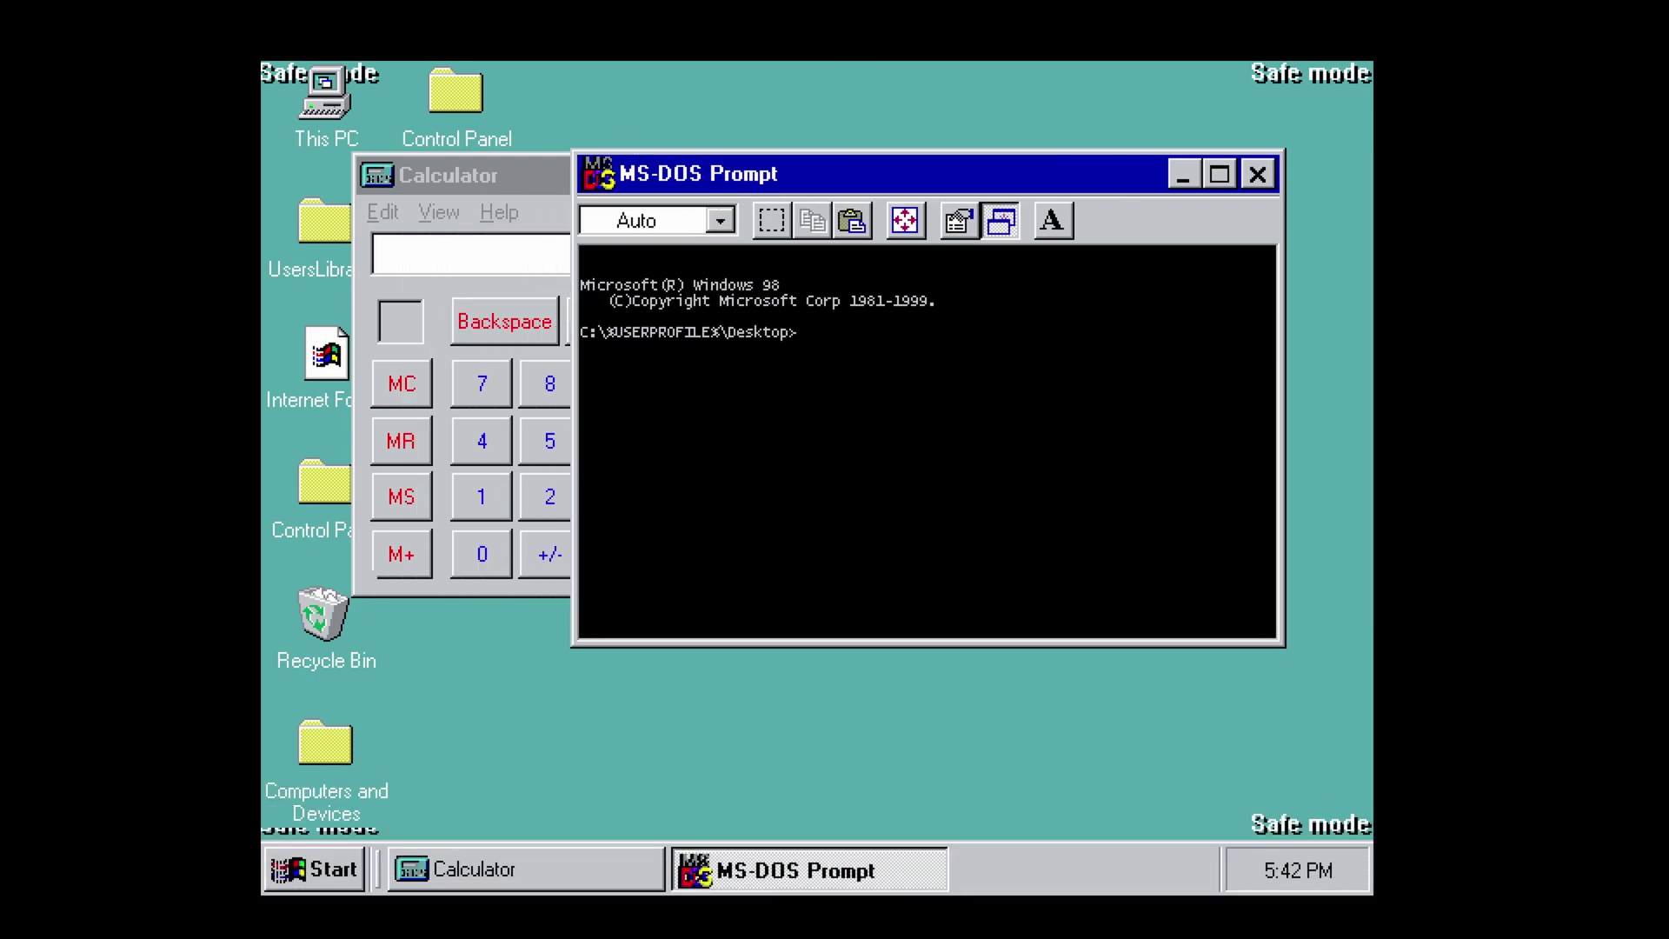
{"action": "type", "text": "tasks"}
{"action": "key", "text": "Return"}
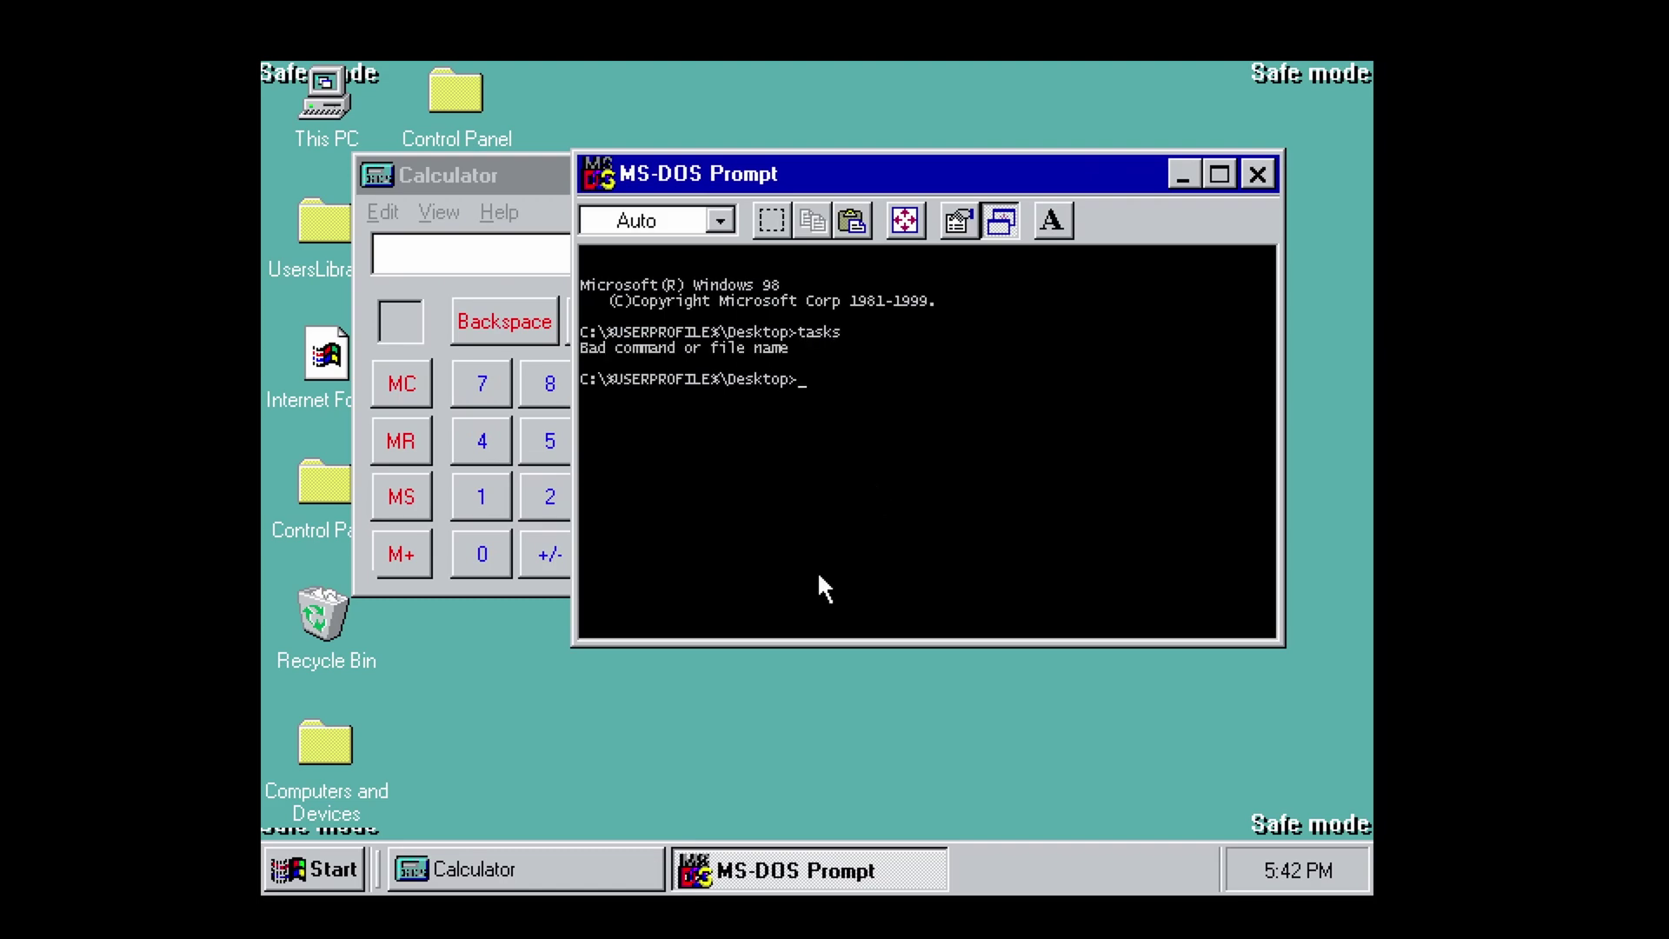
Step: Open This PC from the desktop and open the C: drive inside it
{"action": "left_click", "coordinate": [346, 130]}
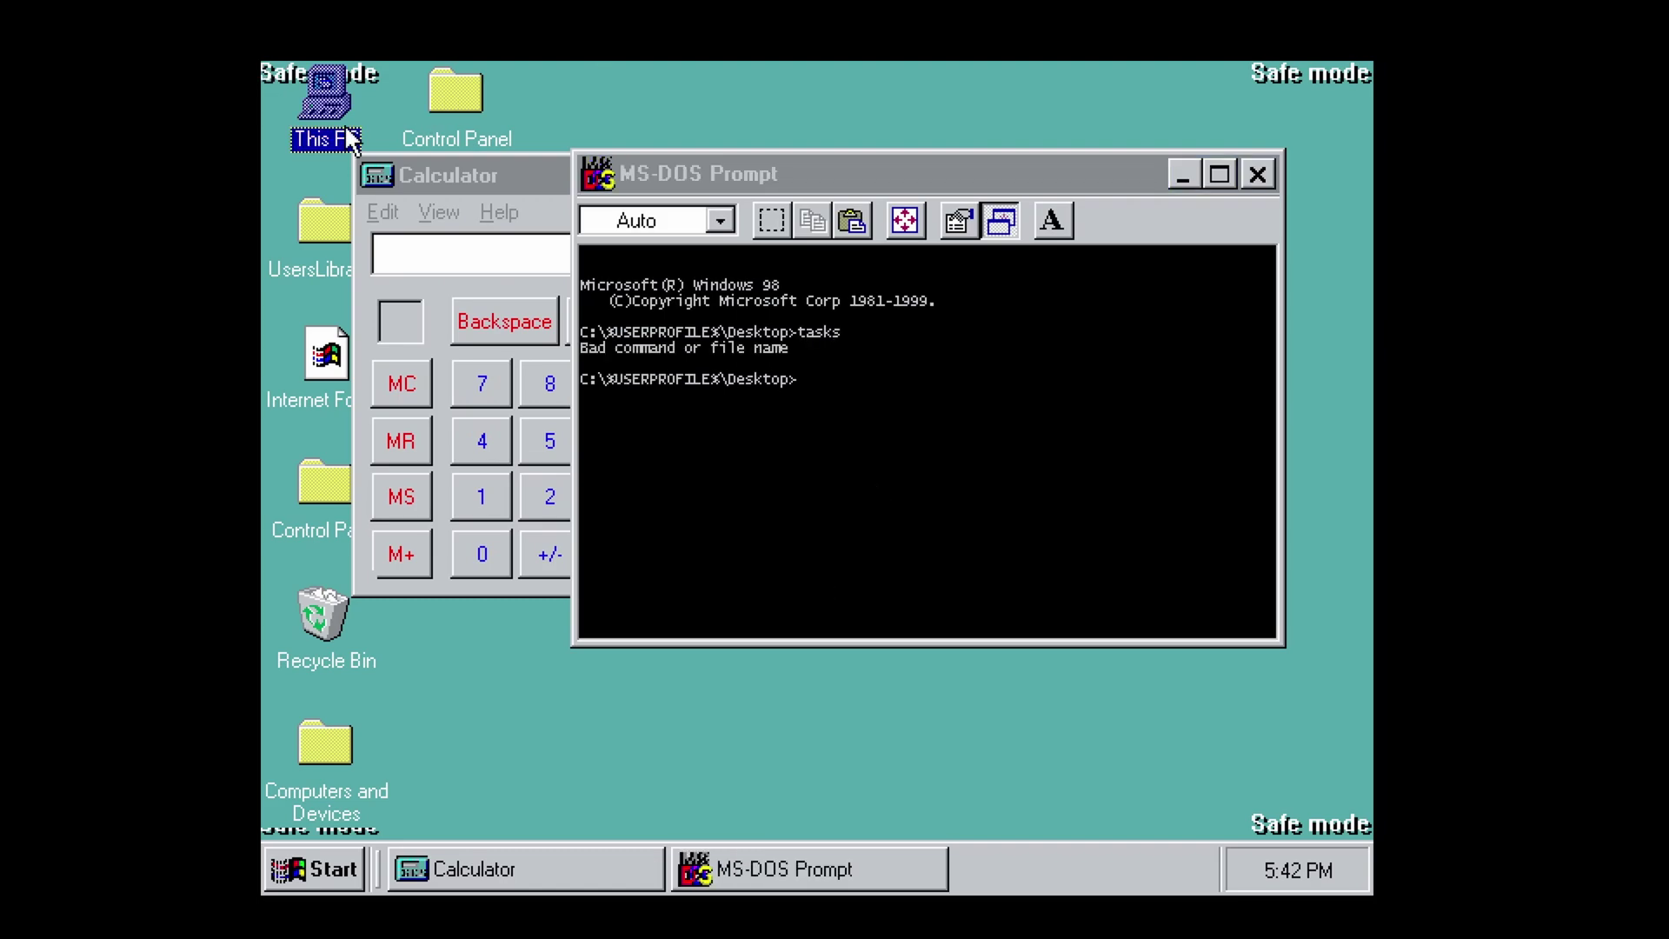
{"action": "left_click", "coordinate": [526, 145]}
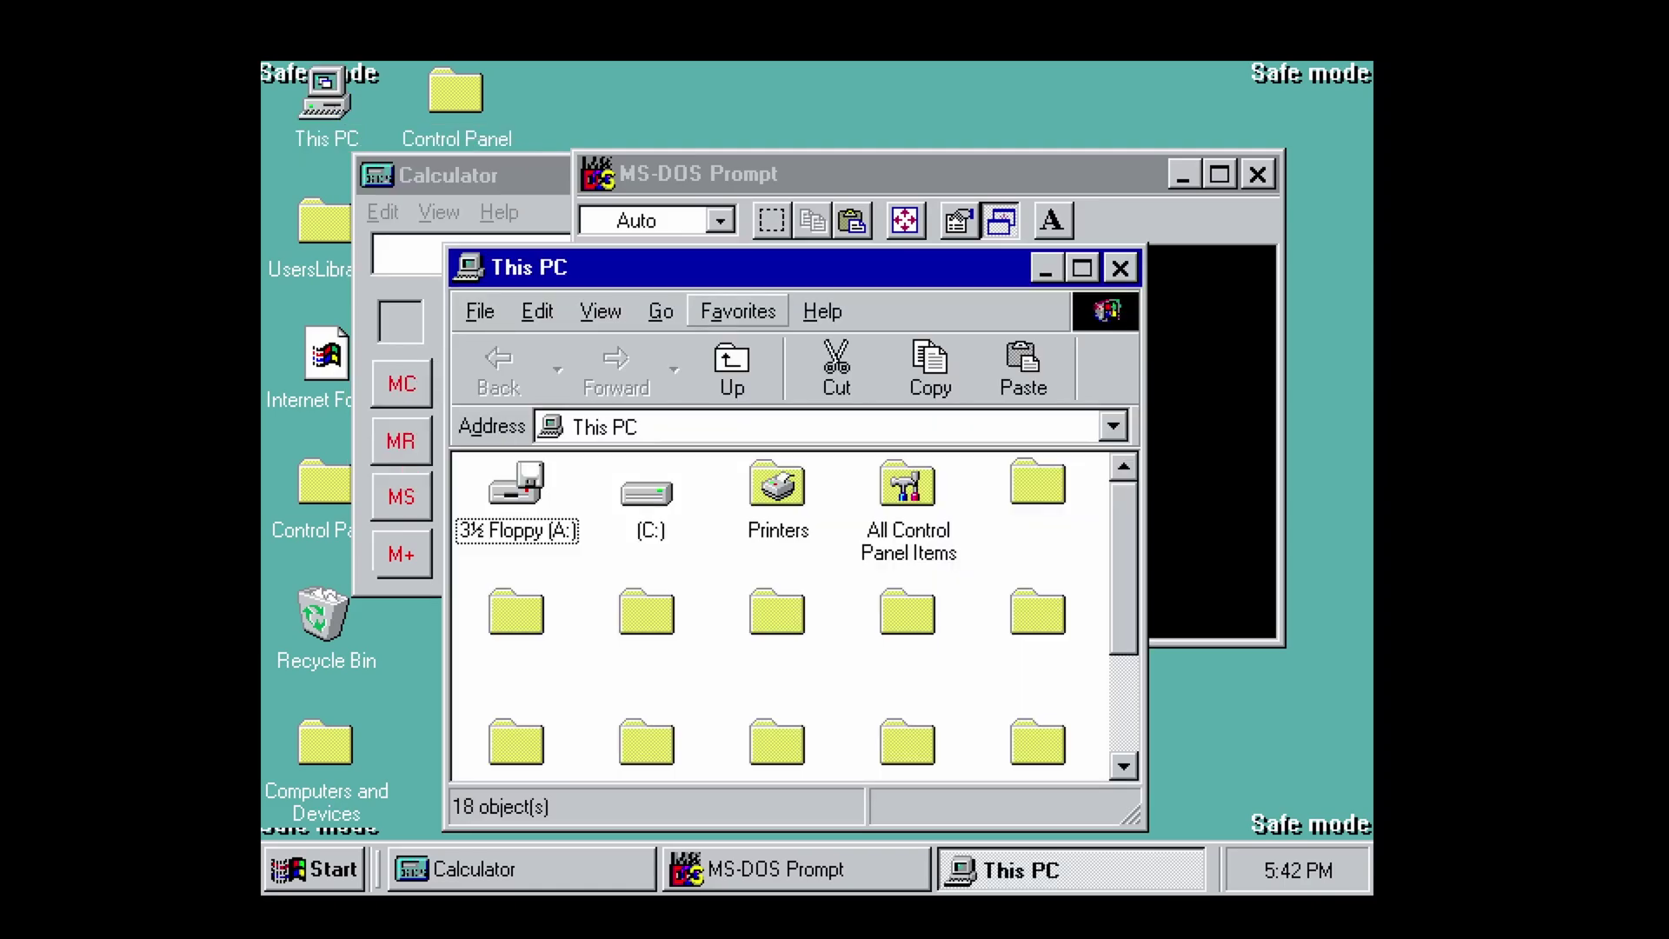
{"action": "right_click", "coordinate": [621, 523]}
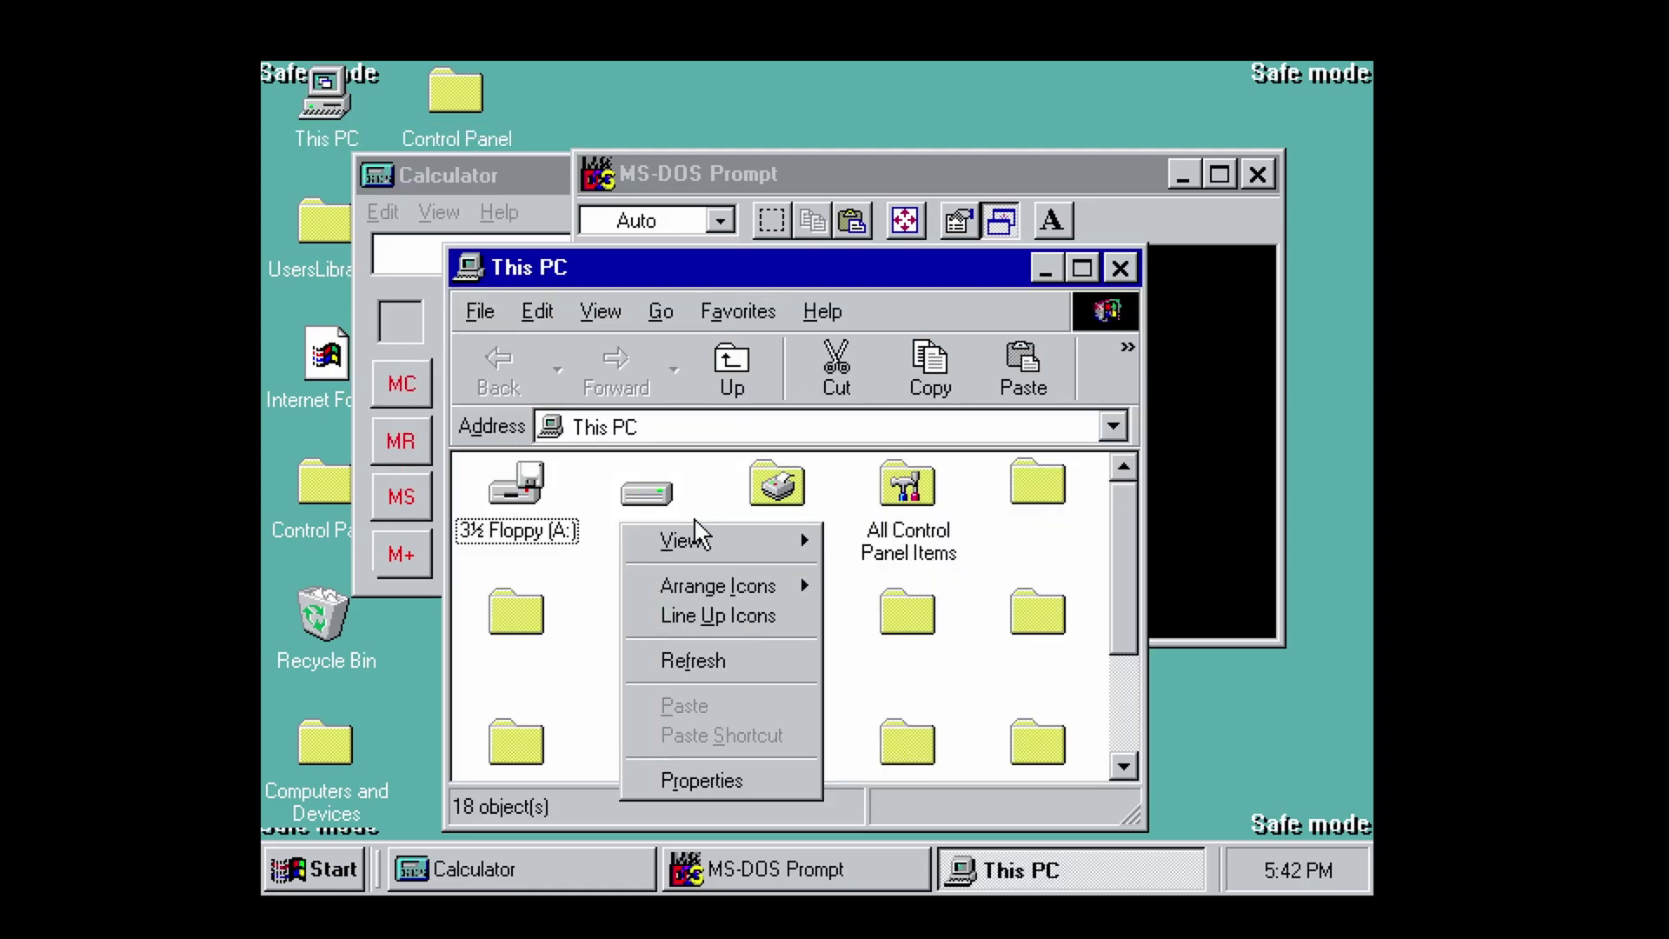
{"action": "right_click", "coordinate": [648, 494]}
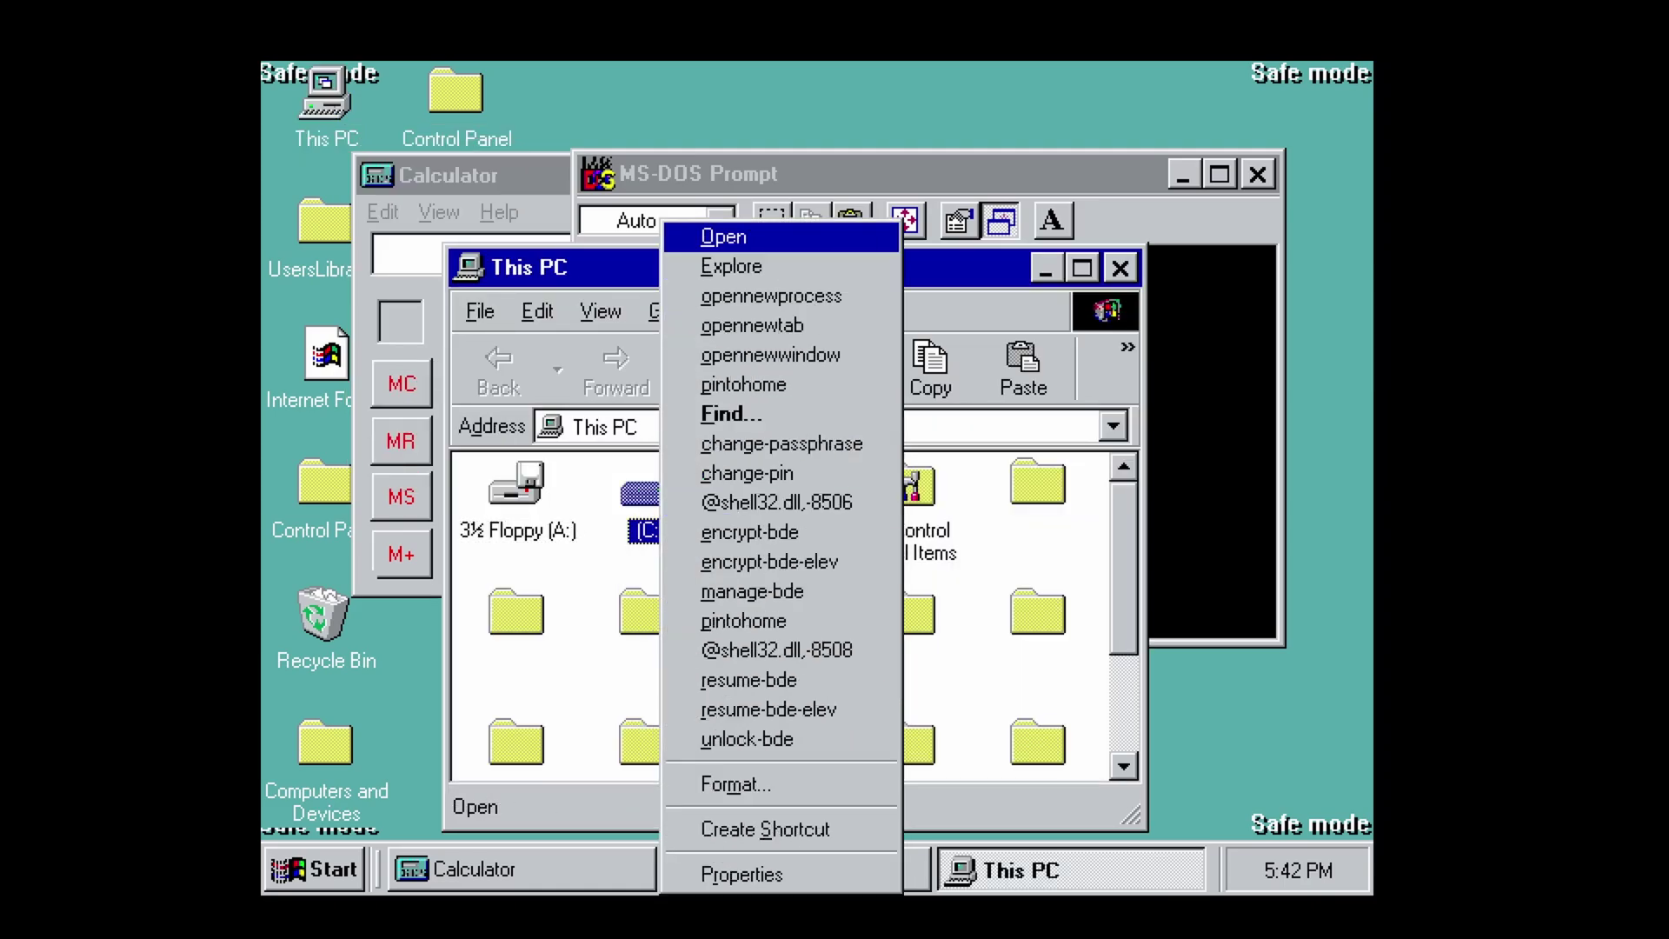
{"action": "left_click", "coordinate": [785, 252]}
Step: Open the Windows folder on the C: drive and browse its contents
{"action": "right_click", "coordinate": [883, 504]}
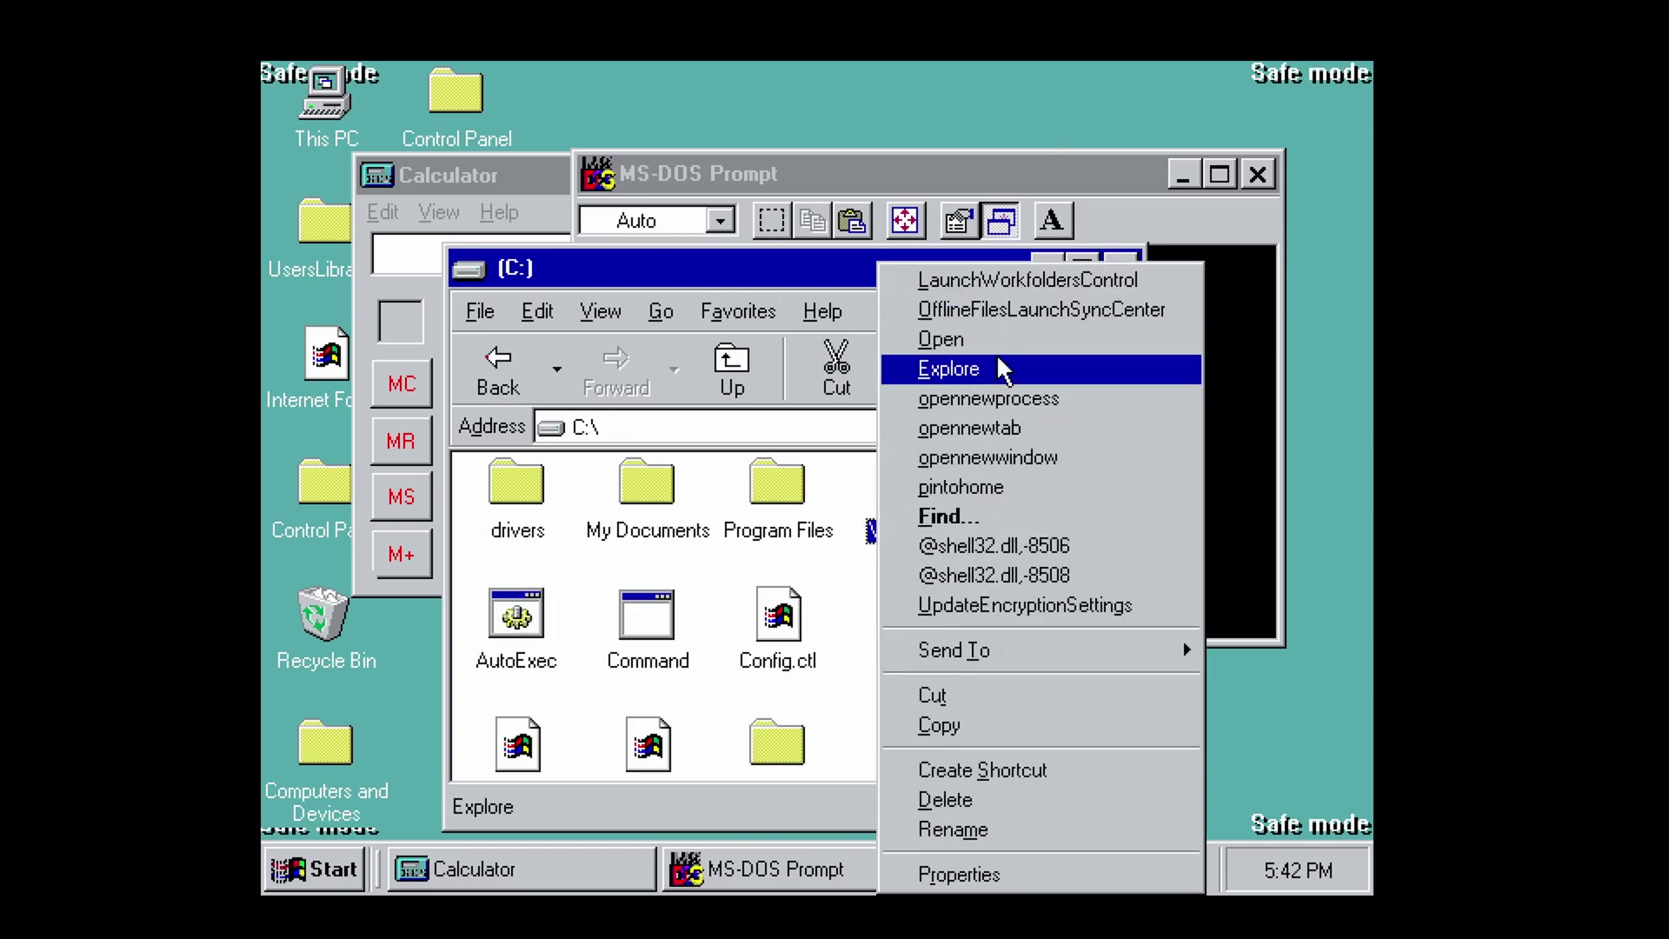
{"action": "left_click", "coordinate": [1000, 348]}
{"action": "scroll", "coordinate": [1136, 745], "scroll_direction": "down", "scroll_amount": 10}
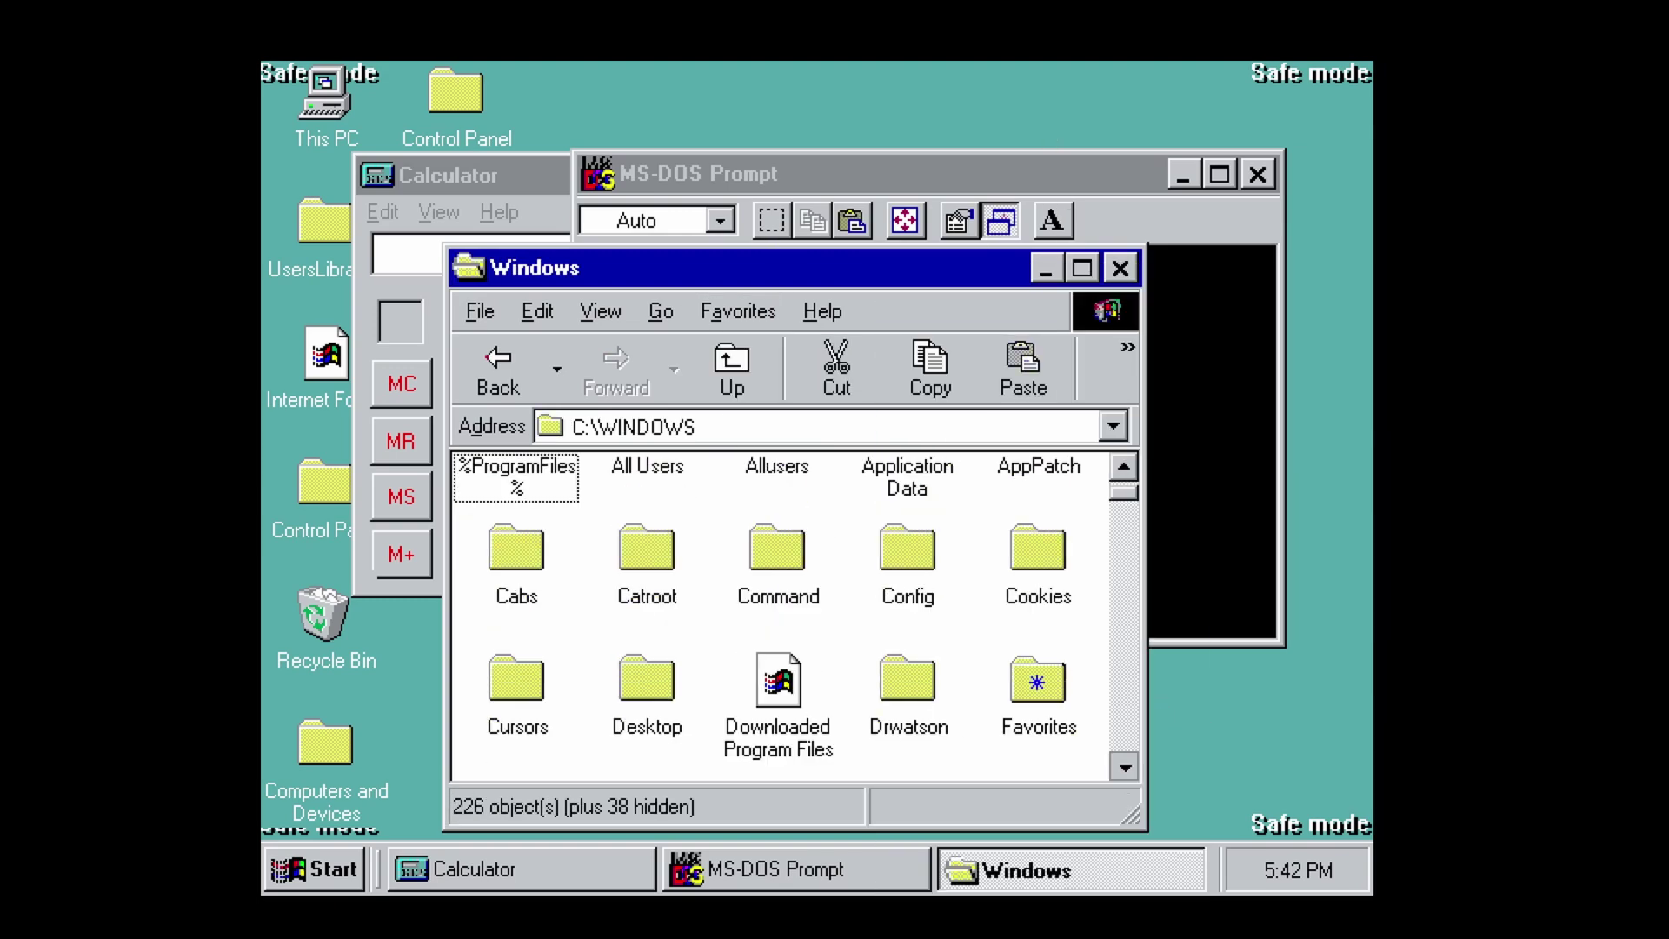
Step: Launch Progman from the Windows folder to test Program Manager and close it again
{"action": "scroll", "coordinate": [1124, 769], "scroll_direction": "down", "scroll_amount": 10}
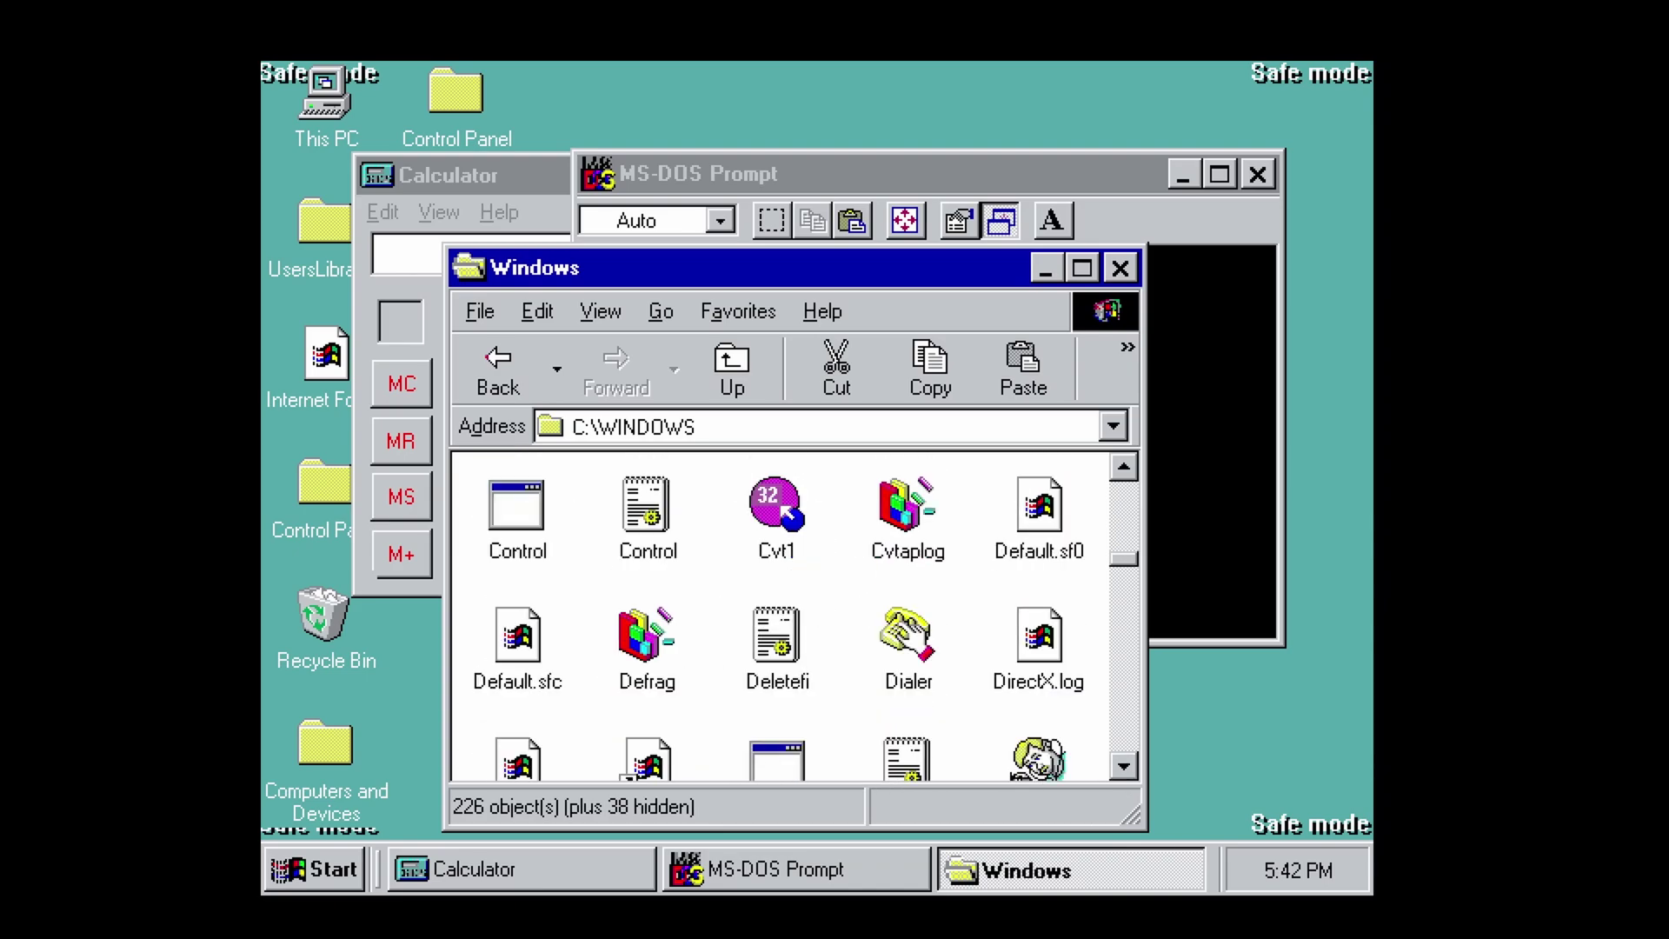
{"action": "scroll", "coordinate": [1124, 769], "scroll_direction": "down", "scroll_amount": 10}
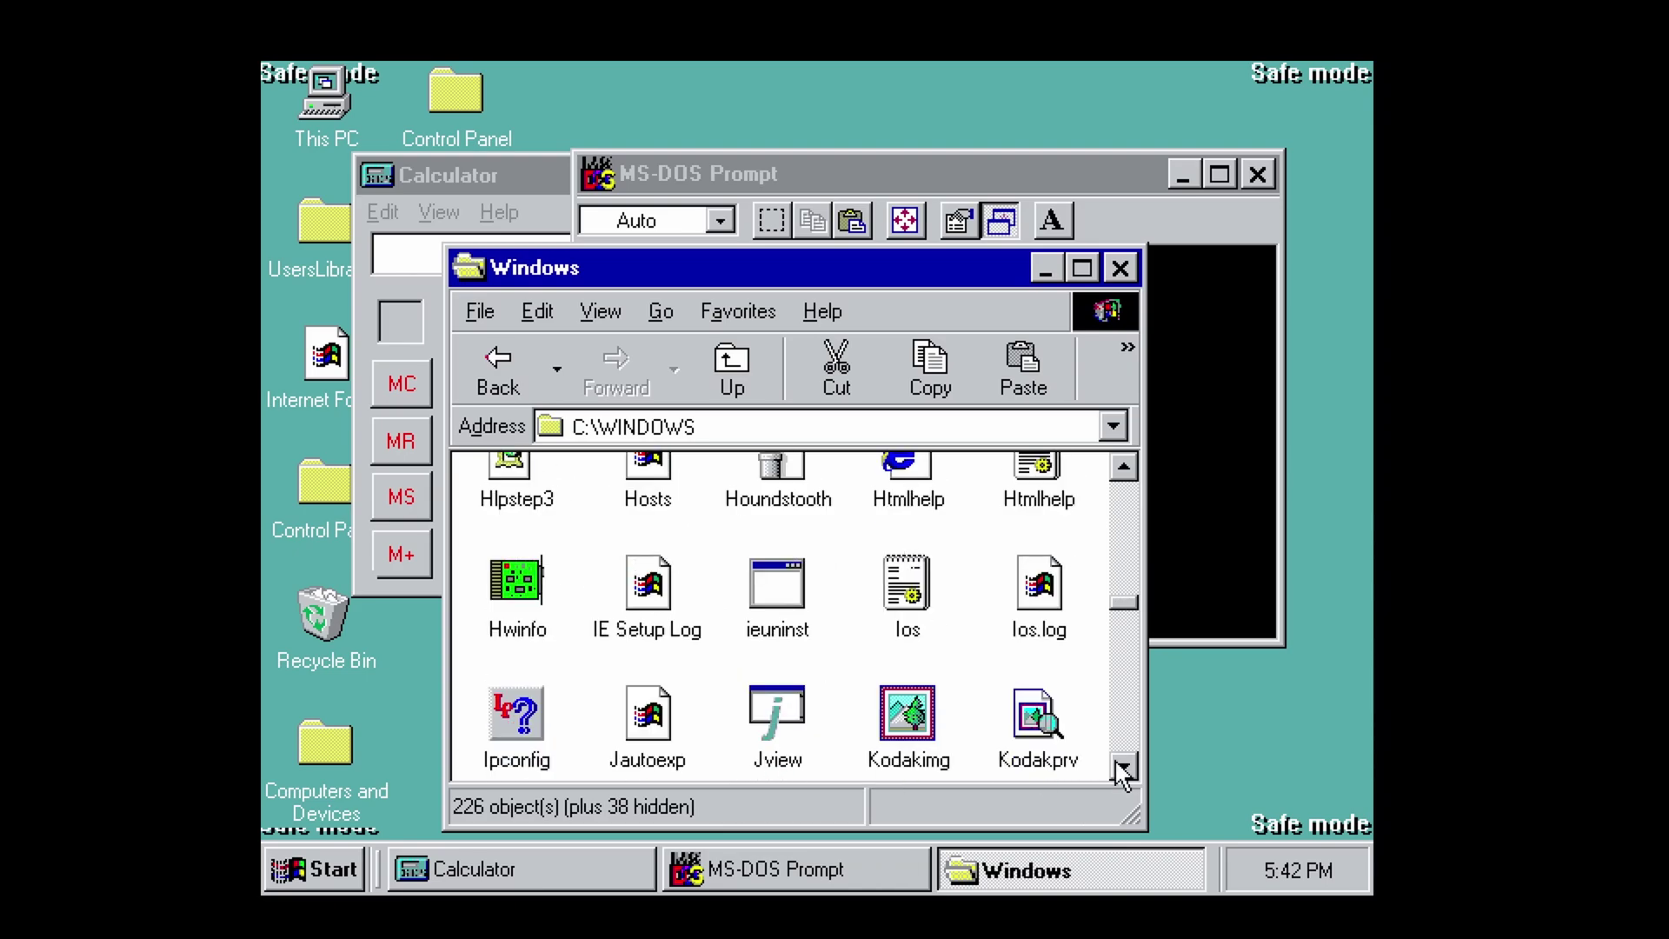
{"action": "scroll", "coordinate": [1123, 764], "scroll_direction": "down", "scroll_amount": 10}
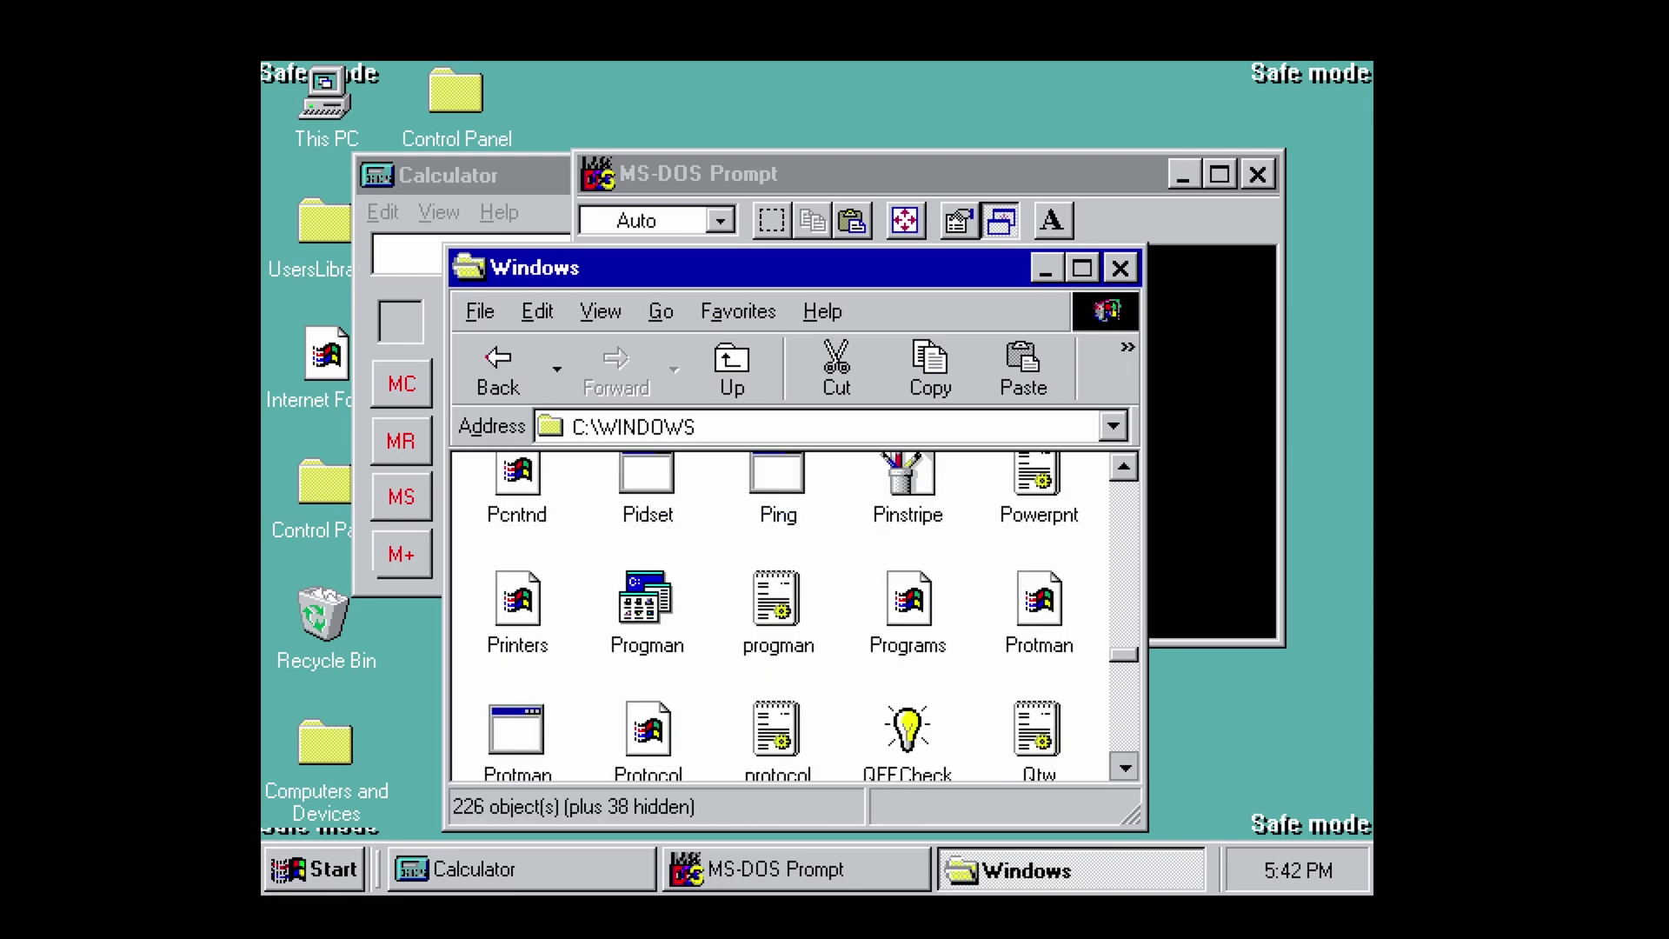
{"action": "double_click", "coordinate": [661, 509]}
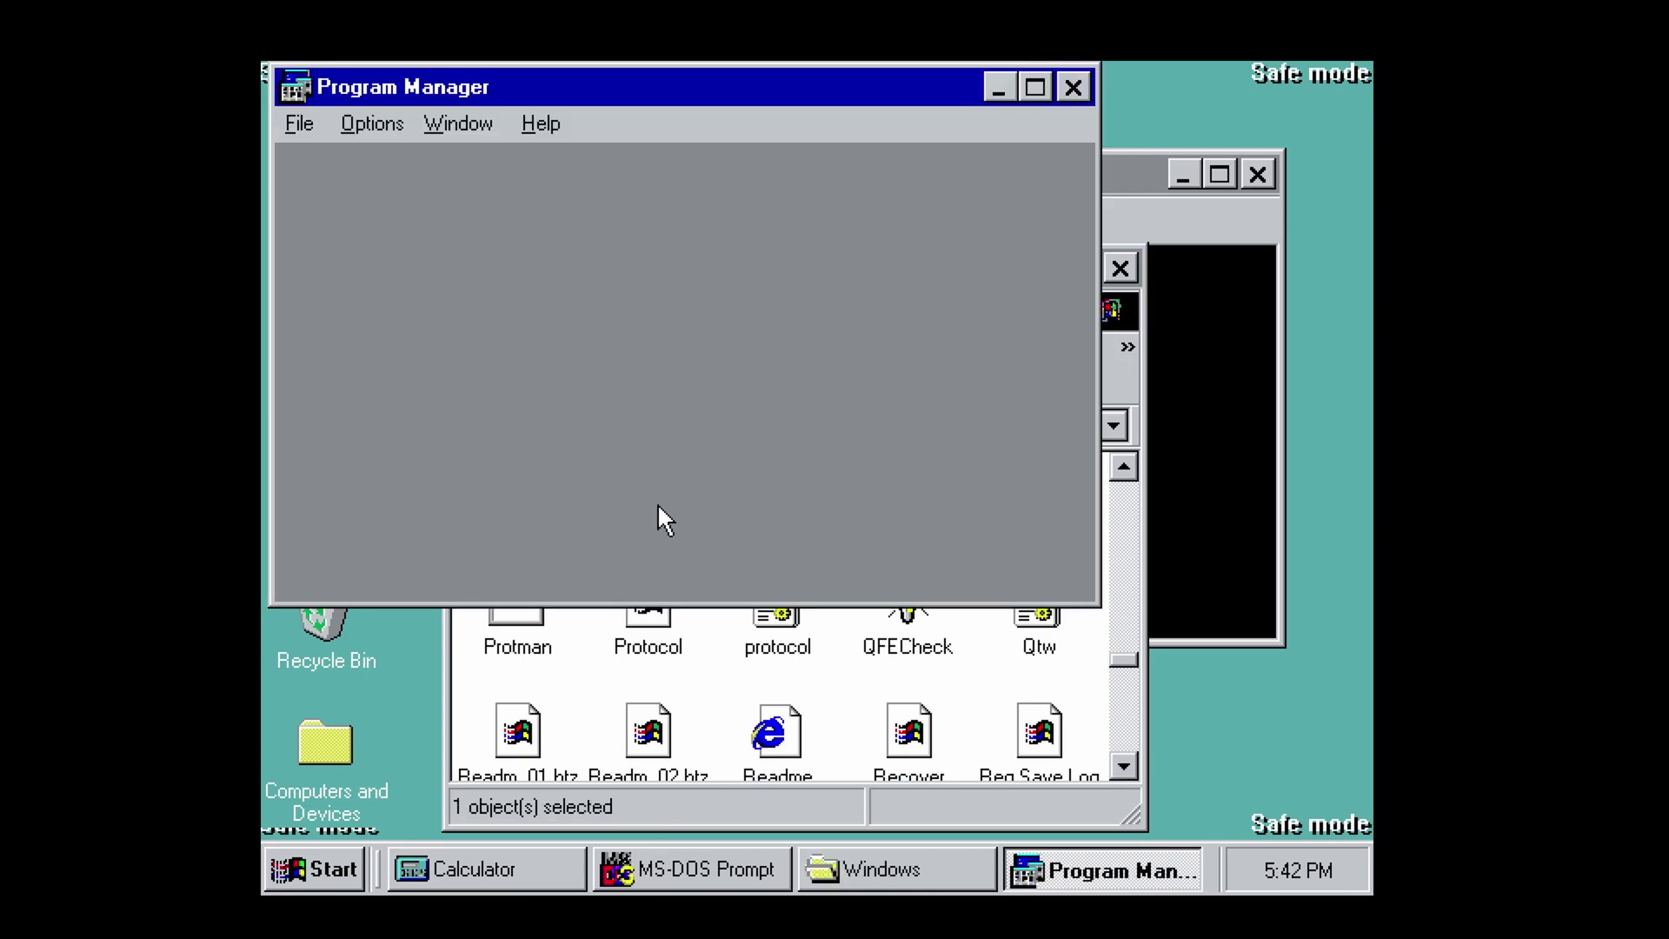
{"action": "left_click", "coordinate": [1073, 87]}
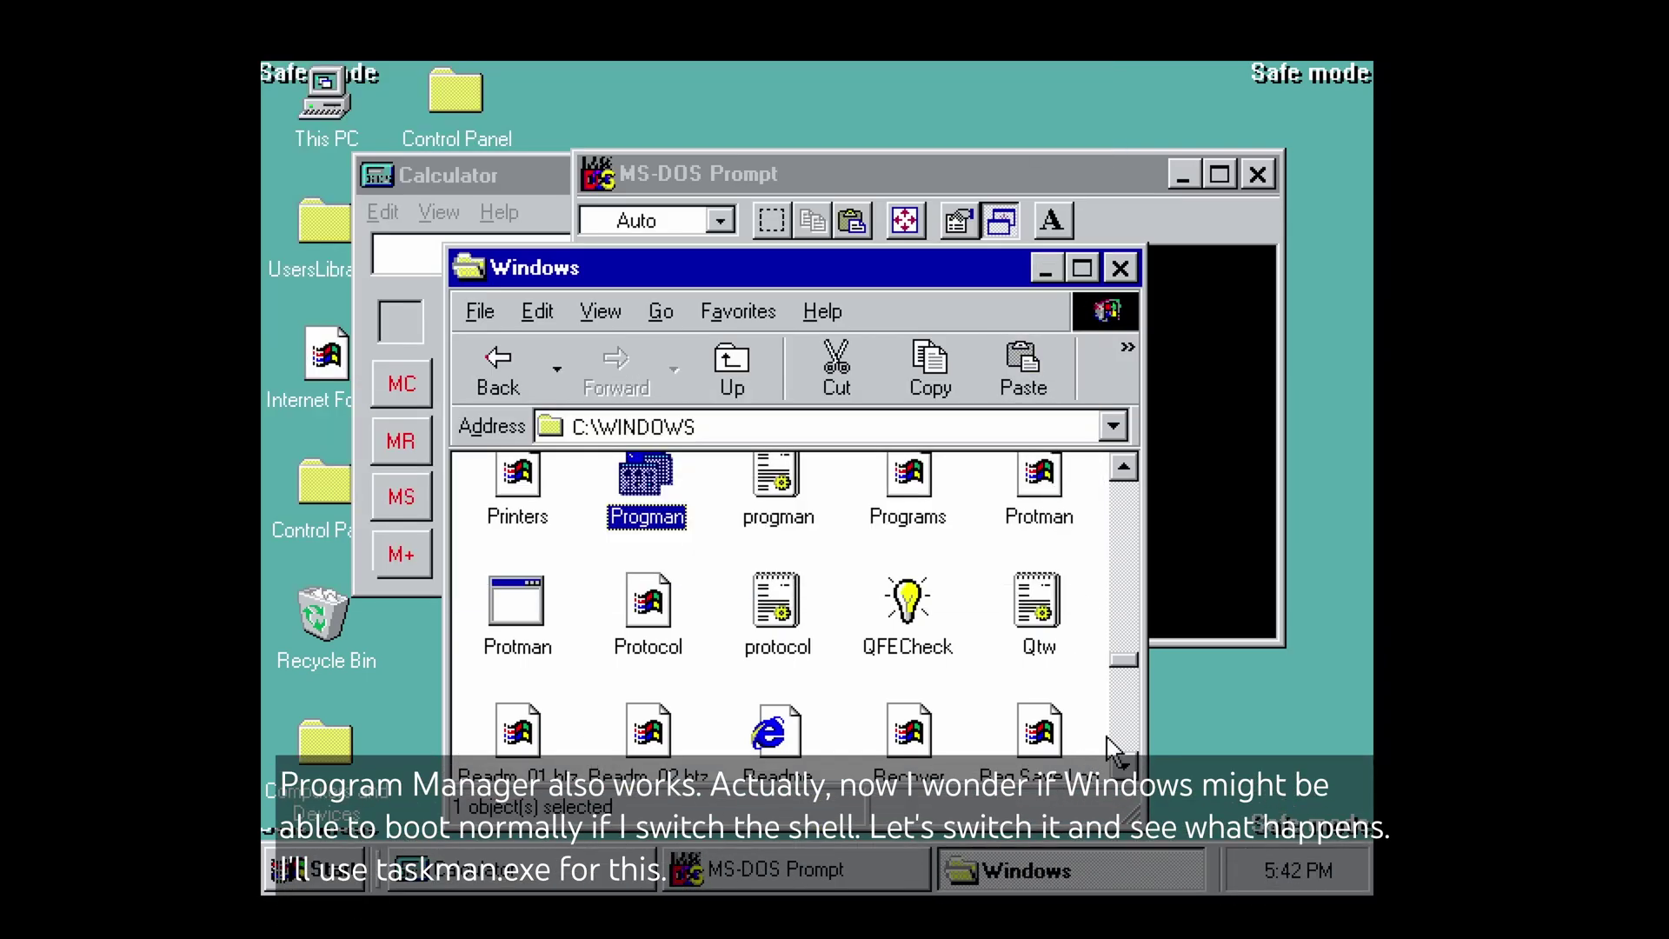
Step: Launch Taskman from the Windows folder to test it and close its Tasks window
{"action": "scroll", "coordinate": [1124, 765], "scroll_direction": "down", "scroll_amount": 5}
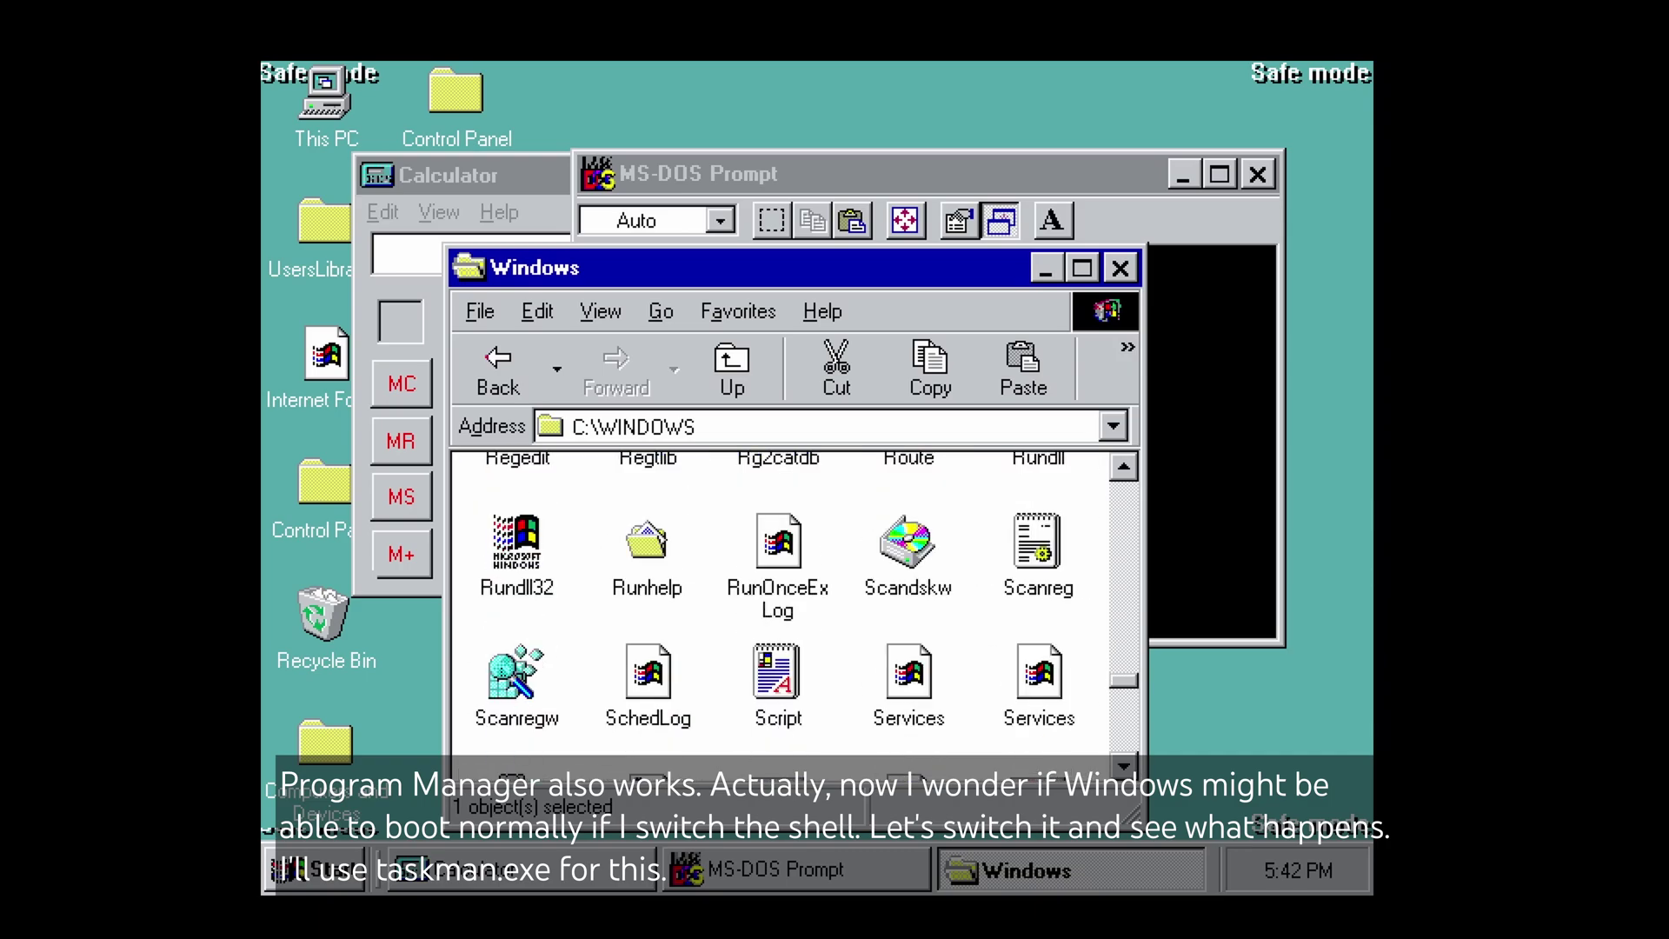
{"action": "scroll", "coordinate": [1124, 765], "scroll_direction": "down", "scroll_amount": 2}
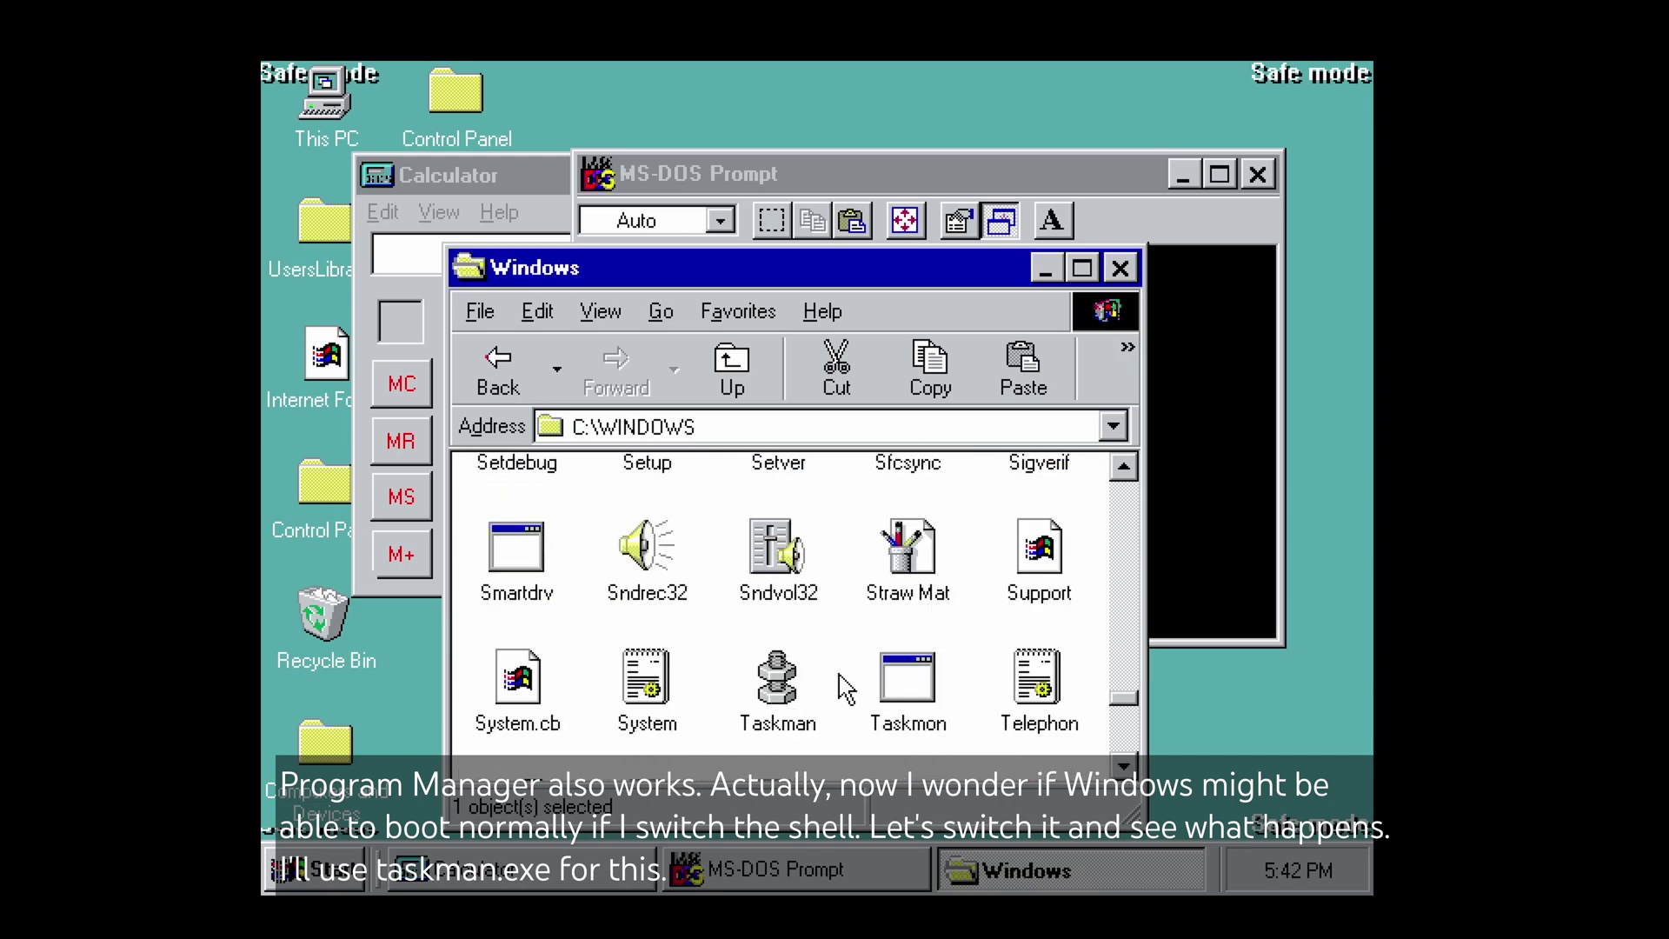
{"action": "double_click", "coordinate": [763, 720]}
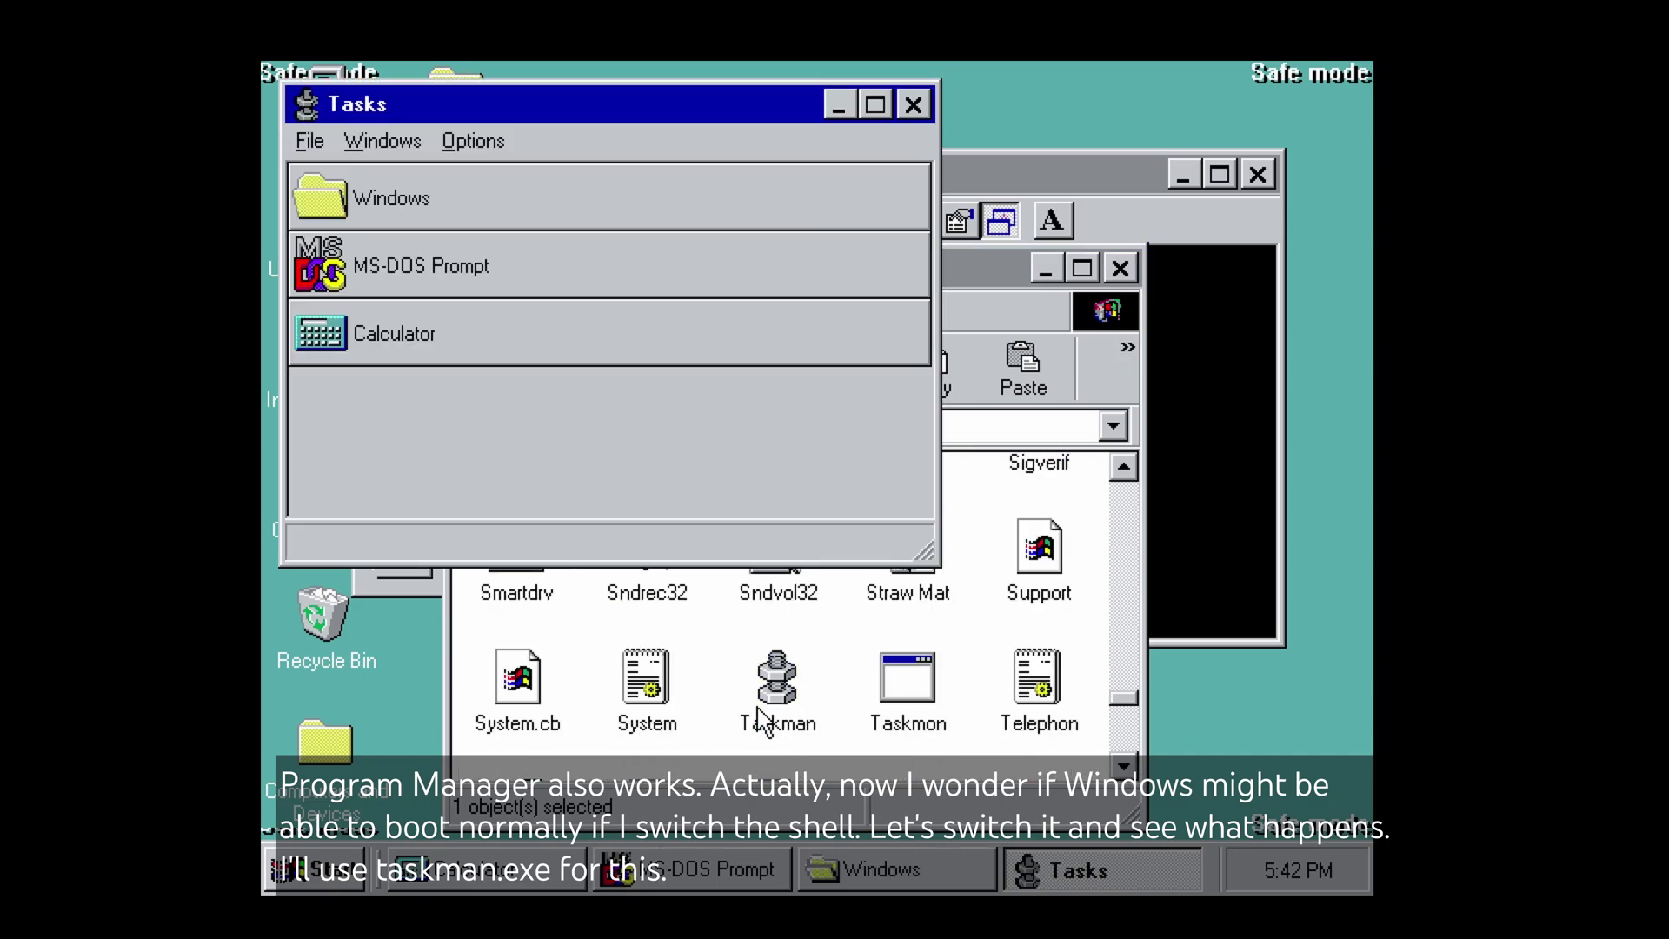
{"action": "left_click", "coordinate": [912, 104]}
Step: Change the MS-DOS Prompt's working directory from the desktop folder to C:\WINDOWS
{"action": "left_click", "coordinate": [1171, 300]}
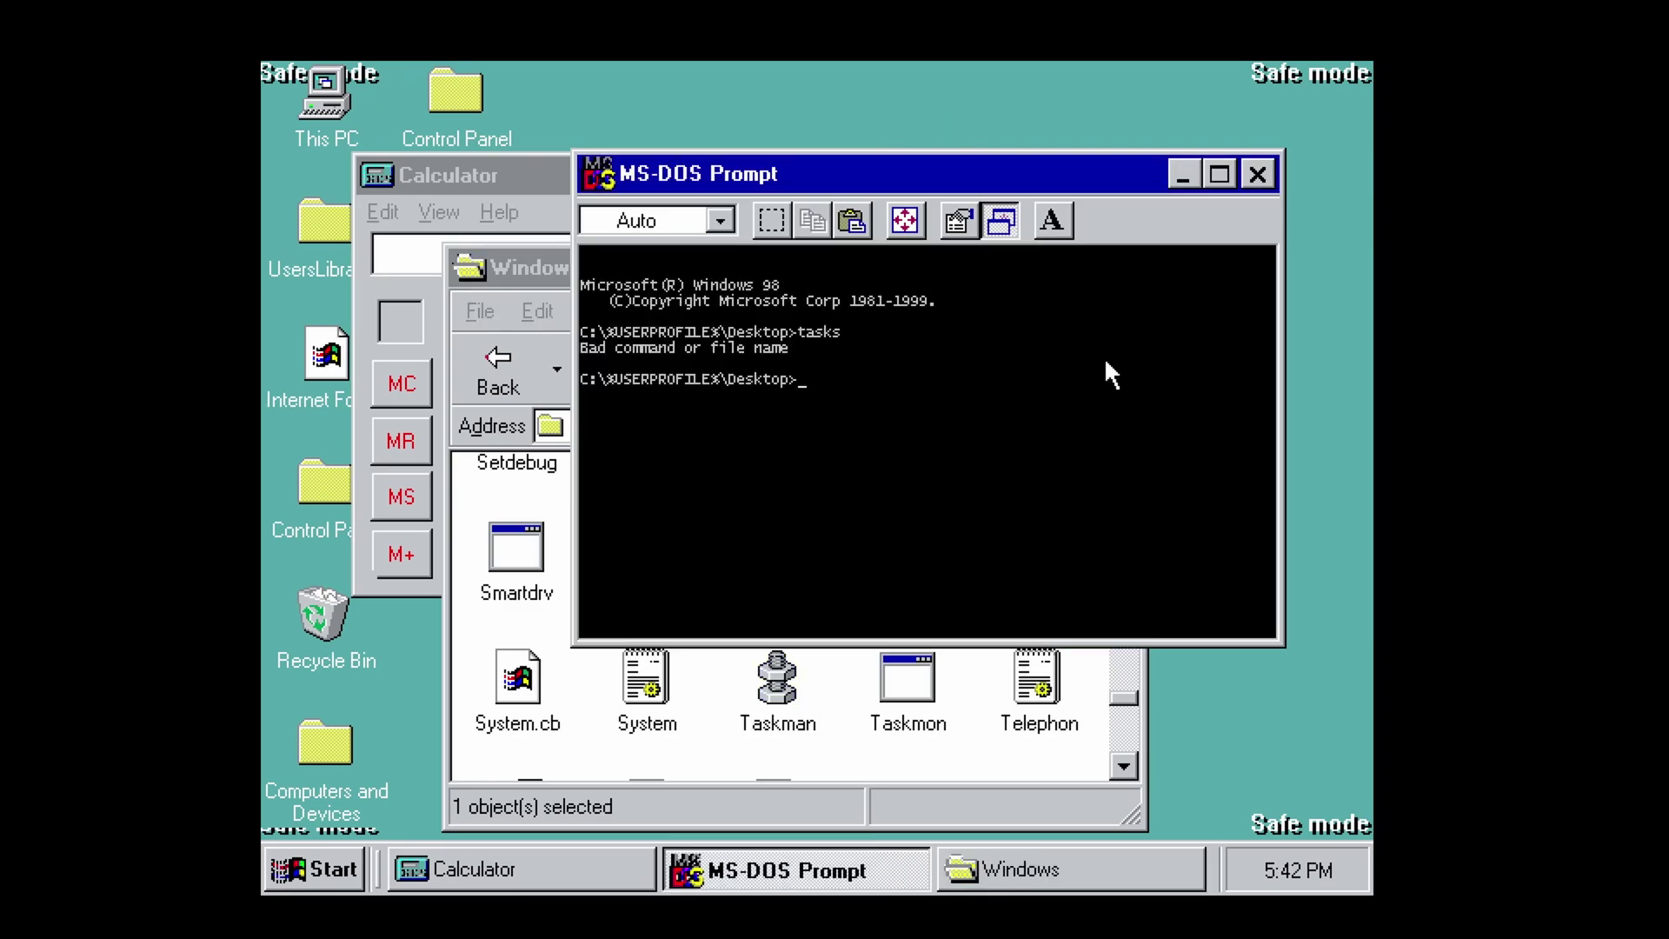
{"action": "type", "text": "cd .."}
{"action": "key", "text": "Return"}
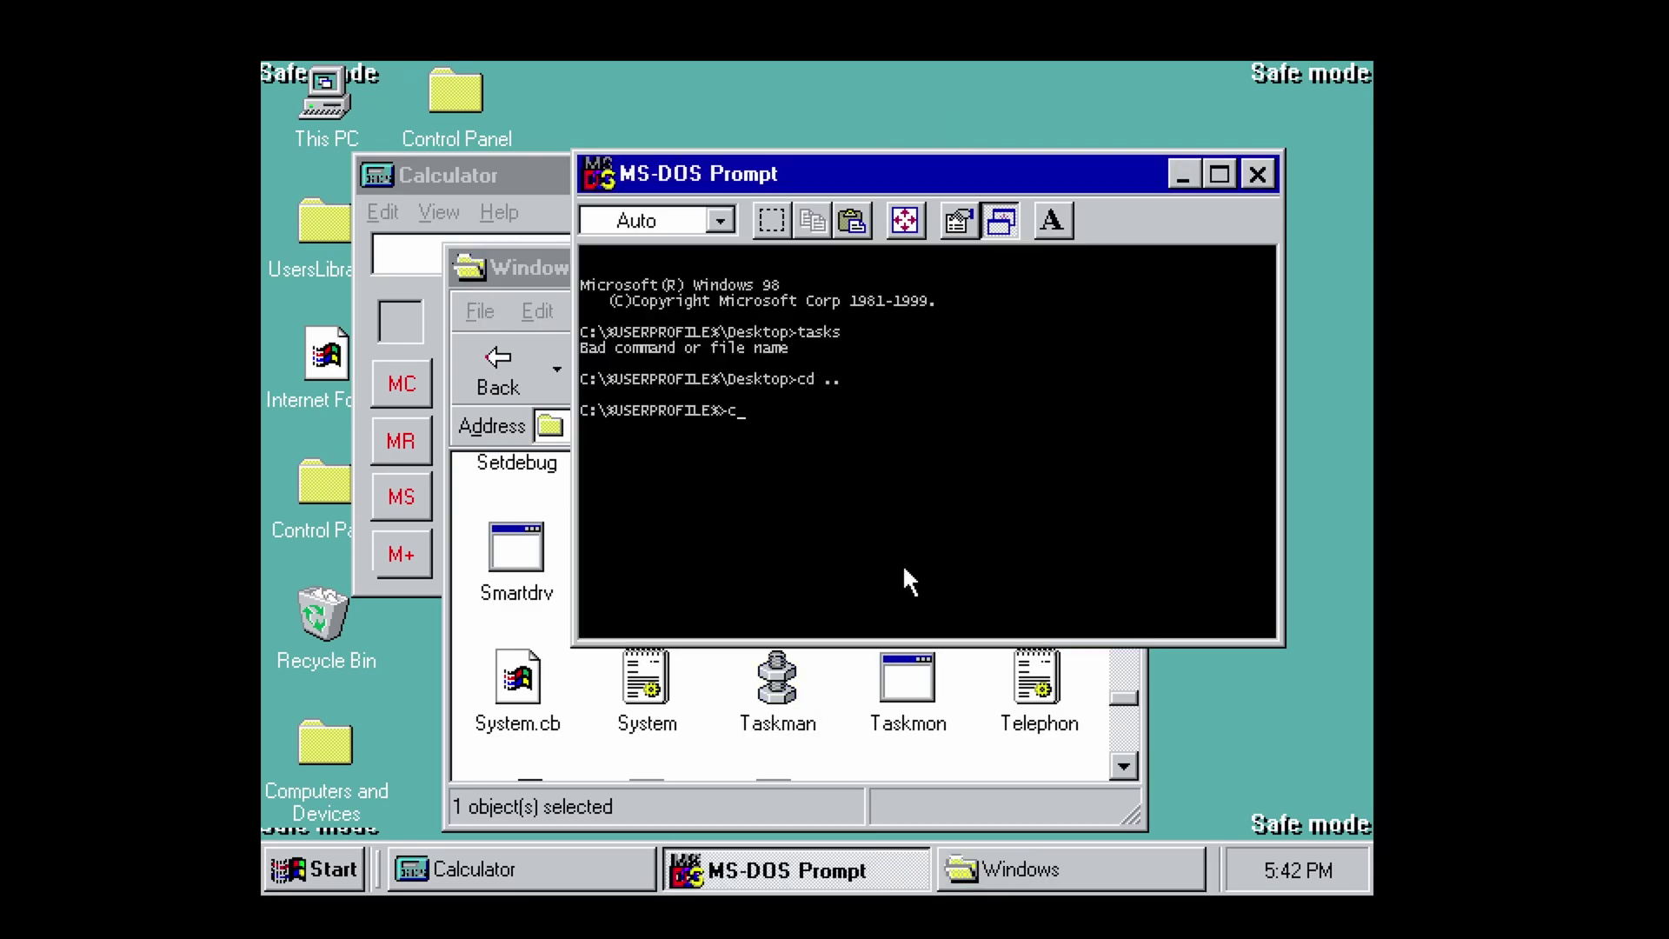
{"action": "type", "text": "cd .."}
{"action": "key", "text": "Return"}
{"action": "type", "text": "cd w"}
{"action": "key", "text": "BackSpace"}
{"action": "key", "text": "BackSpace"}
{"action": "type", "text": "windows"}
{"action": "key", "text": "Return"}
Step: Open system.ini in the MS-DOS text editor with the edit command
{"action": "type", "text": "edit sys"}
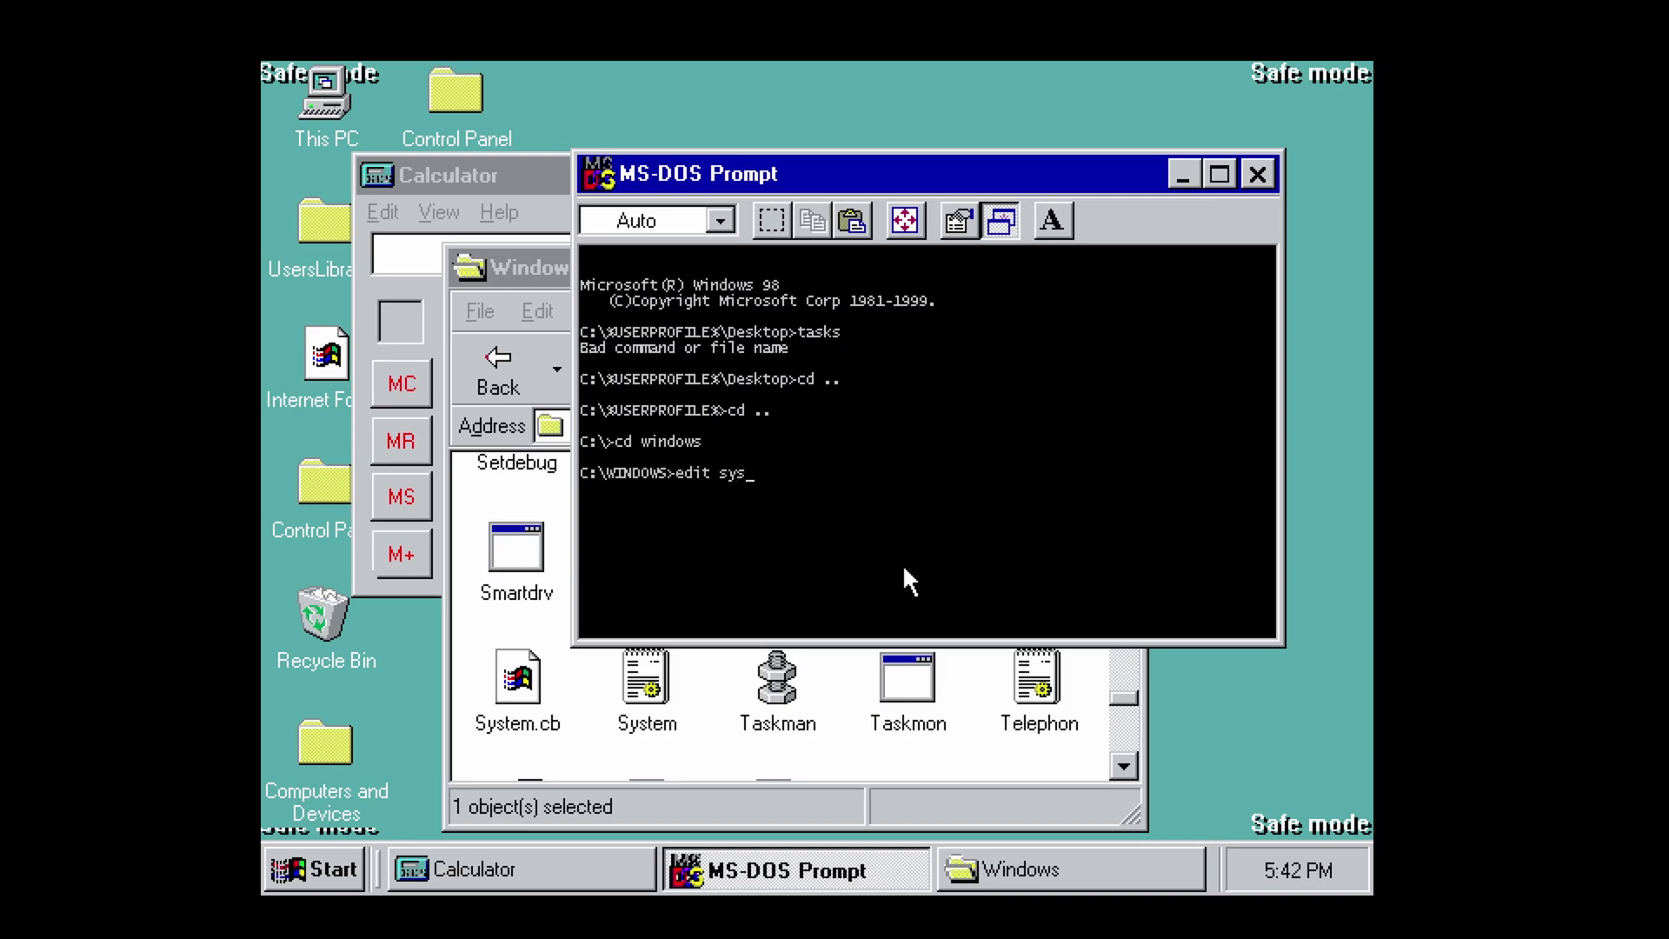
{"action": "type", "text": "tem.ini"}
{"action": "key", "text": "Return"}
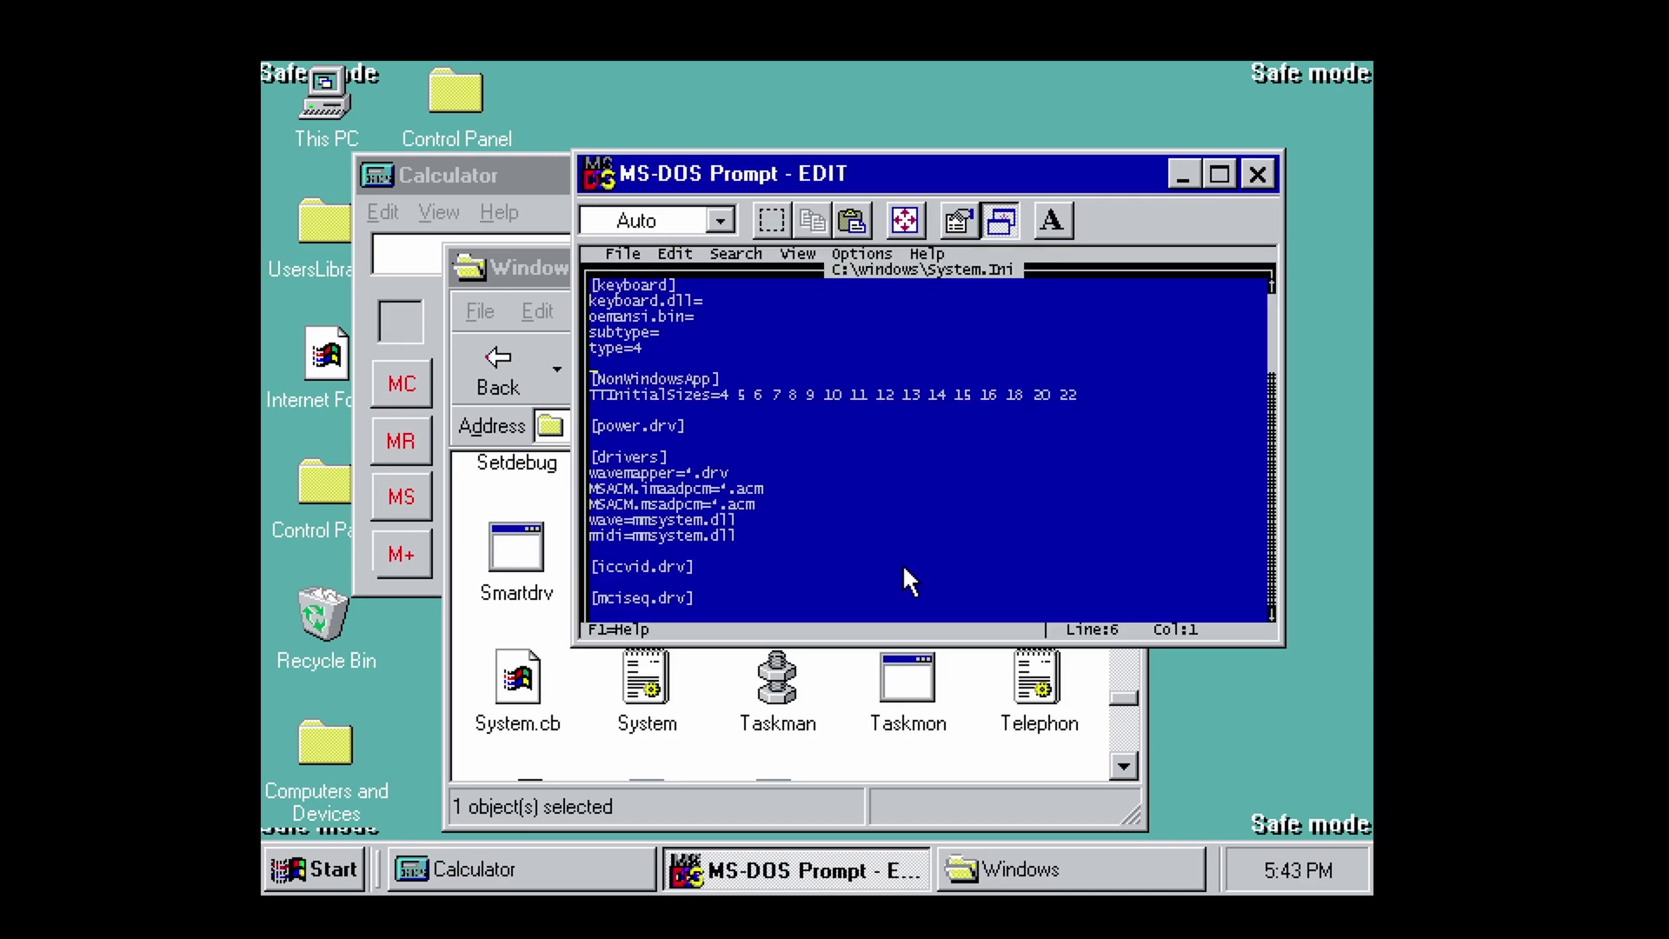
Step: Find the shell entry in system.ini and replace Explorer.exe with taskman.exe
{"action": "key", "text": "Down"}
{"action": "key", "text": "Down"}
{"action": "key", "text": "Down"}
{"action": "key", "text": "Down"}
{"action": "key", "text": "Down"}
{"action": "key", "text": "Down"}
{"action": "key", "text": "Down"}
{"action": "key", "text": "Down"}
{"action": "key", "text": "Down"}
{"action": "key", "text": "Down"}
{"action": "key", "text": "Down"}
{"action": "key", "text": "Down"}
{"action": "key", "text": "Down"}
{"action": "key", "text": "Down"}
{"action": "key", "text": "Down"}
{"action": "key", "text": "Down"}
{"action": "key", "text": "Down"}
{"action": "key", "text": "Down"}
{"action": "key", "text": "Down"}
{"action": "key", "text": "Down"}
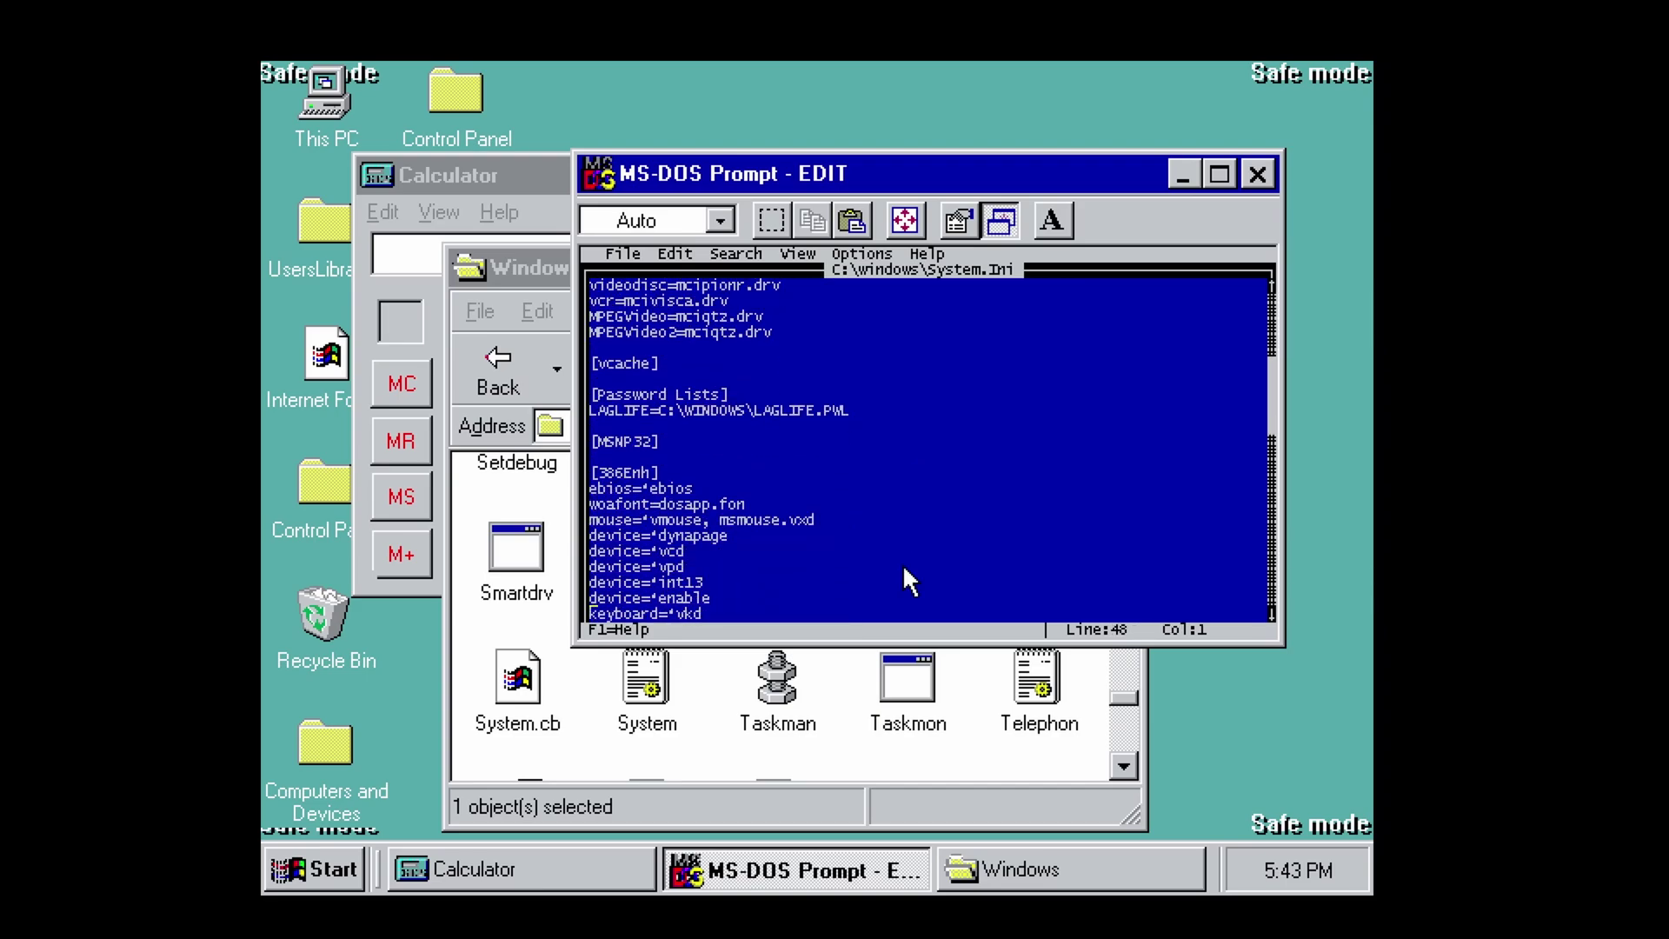
{"action": "key", "text": "Up"}
{"action": "key", "text": "Up"}
{"action": "key", "text": "Up"}
{"action": "key", "text": "Up"}
{"action": "key", "text": "Up"}
{"action": "key", "text": "Up"}
{"action": "key", "text": "Up"}
{"action": "key", "text": "Up"}
{"action": "key", "text": "Up"}
{"action": "key", "text": "Up"}
{"action": "key", "text": "Up"}
{"action": "key", "text": "Up"}
{"action": "key", "text": "Up"}
{"action": "key", "text": "Up"}
{"action": "key", "text": "Up"}
{"action": "key", "text": "Up"}
{"action": "key", "text": "Up"}
{"action": "key", "text": "Up"}
{"action": "key", "text": "Up"}
{"action": "key", "text": "Up"}
{"action": "key", "text": "Up"}
{"action": "key", "text": "Up"}
{"action": "key", "text": "Up"}
{"action": "key", "text": "Up"}
{"action": "key", "text": "Up"}
{"action": "key", "text": "Up"}
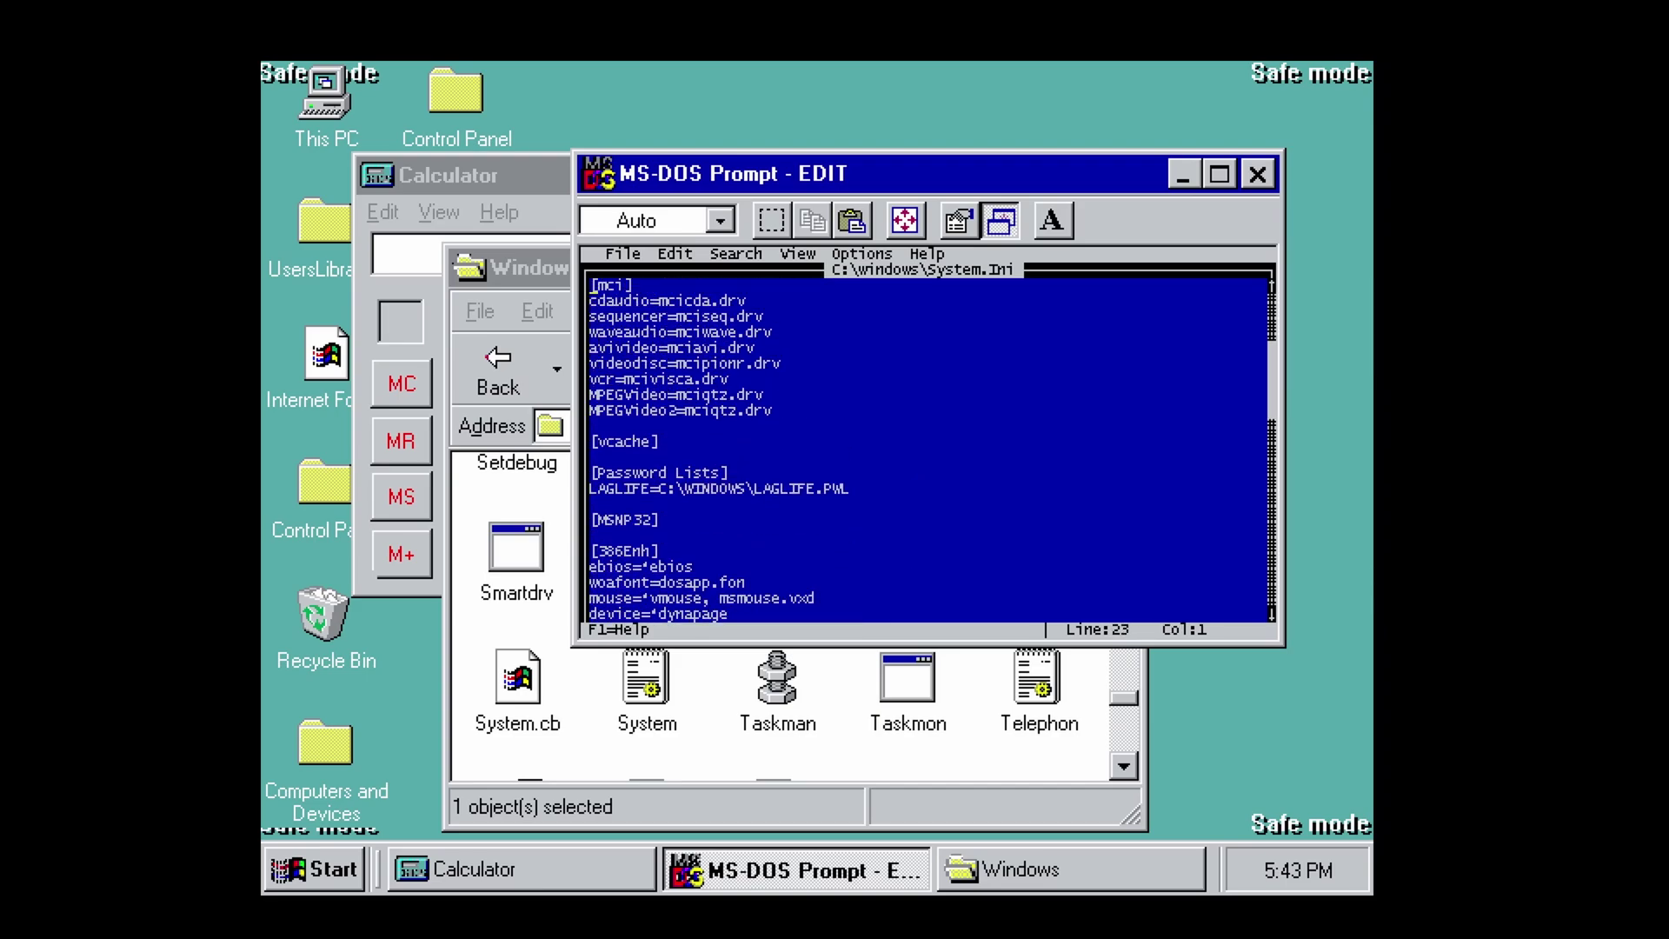
{"action": "key", "text": "Down"}
{"action": "key", "text": "Down"}
{"action": "key", "text": "Down"}
{"action": "key", "text": "Down"}
{"action": "key", "text": "Down"}
{"action": "key", "text": "Down"}
{"action": "key", "text": "Down"}
{"action": "key", "text": "Down"}
{"action": "key", "text": "Down"}
{"action": "key", "text": "Down"}
{"action": "key", "text": "Down"}
{"action": "key", "text": "Down"}
{"action": "key", "text": "Down"}
{"action": "key", "text": "Down"}
{"action": "key", "text": "Down"}
{"action": "key", "text": "Down"}
{"action": "key", "text": "Down"}
{"action": "key", "text": "Down"}
{"action": "key", "text": "Down"}
{"action": "key", "text": "Down"}
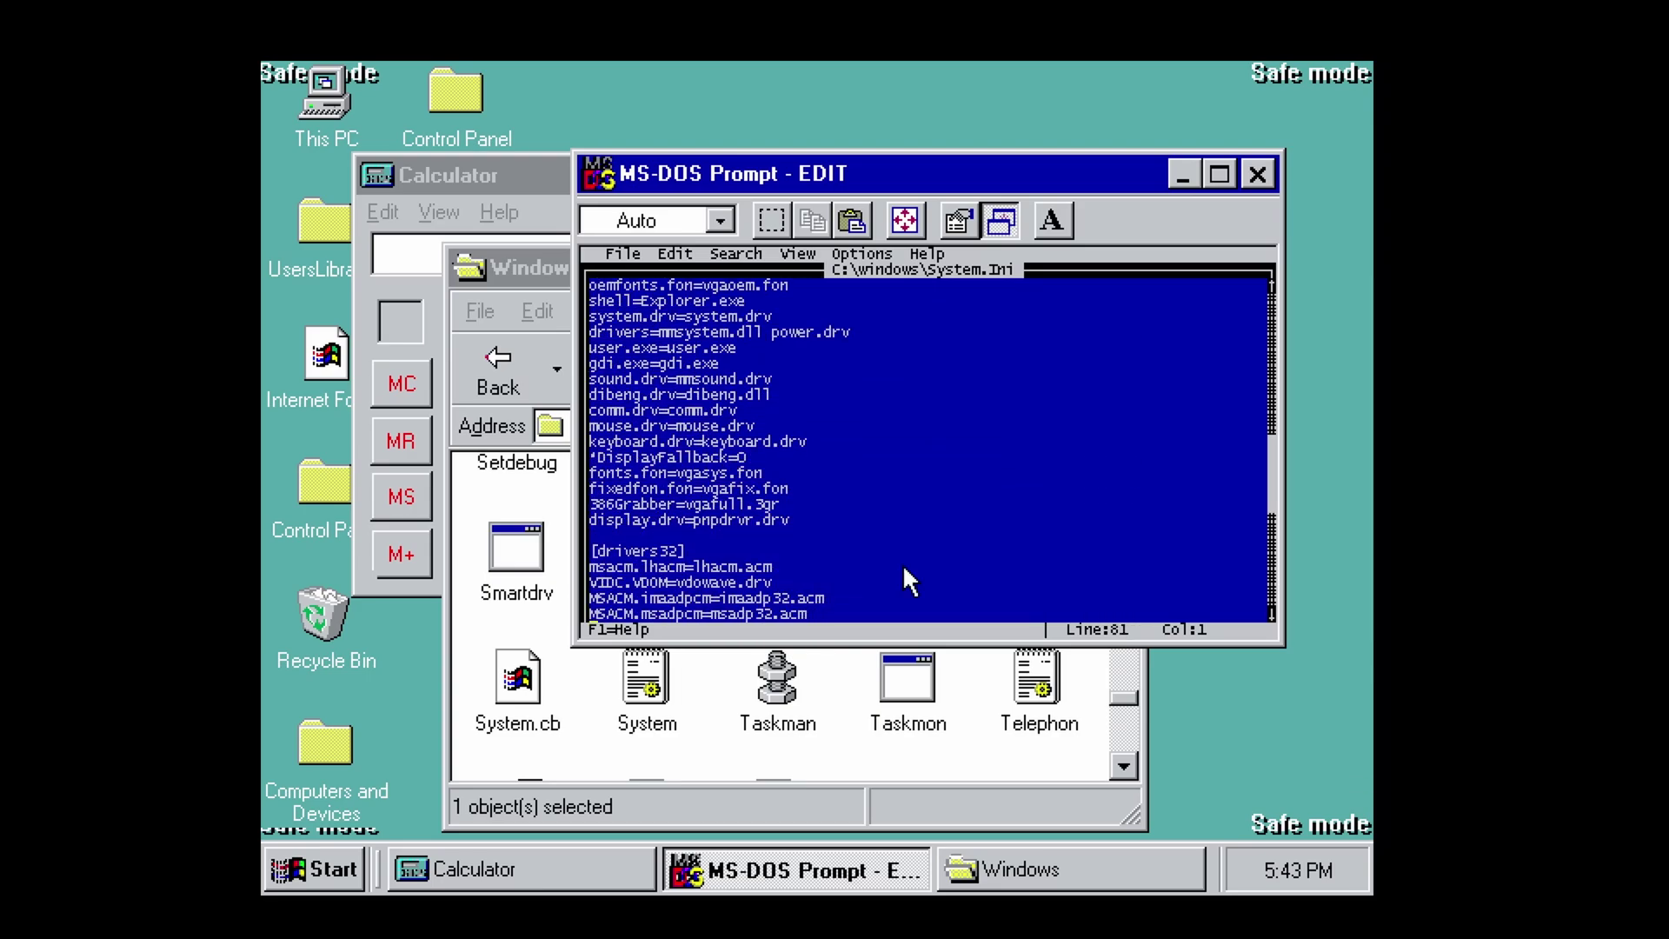
{"action": "key", "text": "Down"}
{"action": "key", "text": "Down"}
{"action": "key", "text": "Up"}
{"action": "key", "text": "Up"}
{"action": "key", "text": "Up"}
{"action": "key", "text": "Up"}
{"action": "key", "text": "Up"}
{"action": "key", "text": "Up"}
{"action": "key", "text": "Up"}
{"action": "key", "text": "Up"}
{"action": "key", "text": "Up"}
{"action": "key", "text": "BackSpace"}
{"action": "key", "text": "BackSpace"}
{"action": "key", "text": "BackSpace"}
{"action": "key", "text": "BackSpace"}
{"action": "key", "text": "BackSpace"}
{"action": "key", "text": "BackSpace"}
{"action": "key", "text": "BackSpace"}
{"action": "key", "text": "BackSpace"}
{"action": "key", "text": "BackSpace"}
{"action": "key", "text": "BackSpace"}
Step: Save the edited system.ini and exit the text editor
{"action": "key", "text": "alt"}
{"action": "key", "text": "f"}
{"action": "key", "text": "Down"}
{"action": "key", "text": "Down"}
{"action": "key", "text": "Escape"}
{"action": "key", "text": "alt+f"}
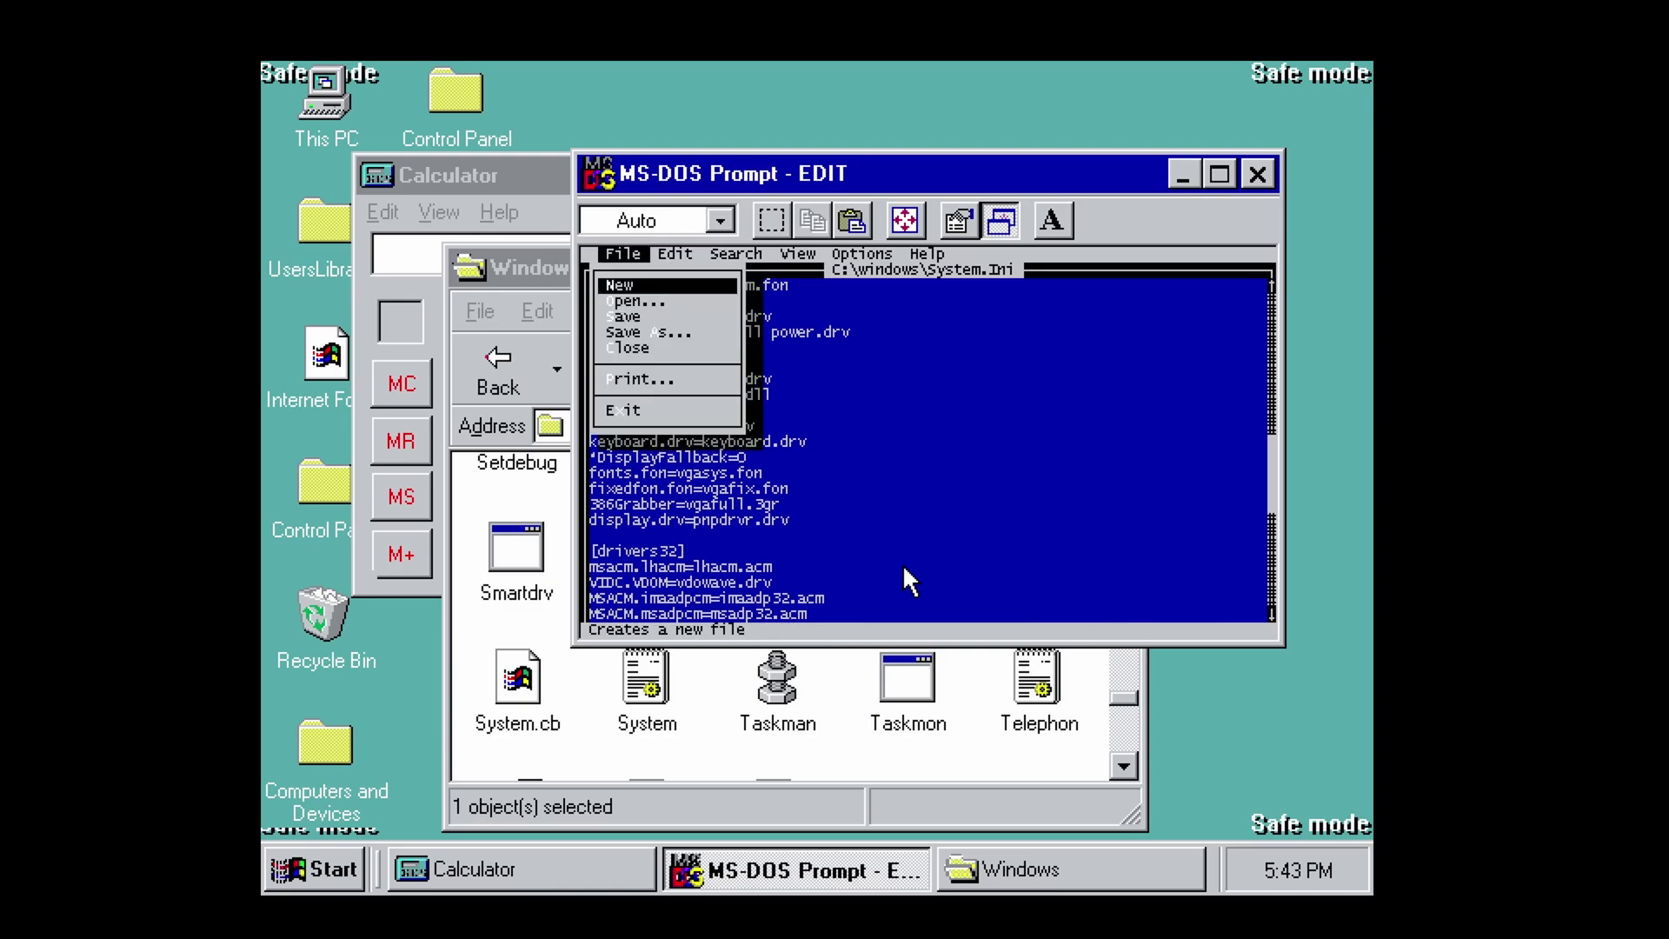
{"action": "key", "text": "Down"}
{"action": "key", "text": "Down"}
{"action": "key", "text": "Down"}
{"action": "key", "text": "Down"}
{"action": "key", "text": "Down"}
{"action": "key", "text": "Down"}
{"action": "key", "text": "Up"}
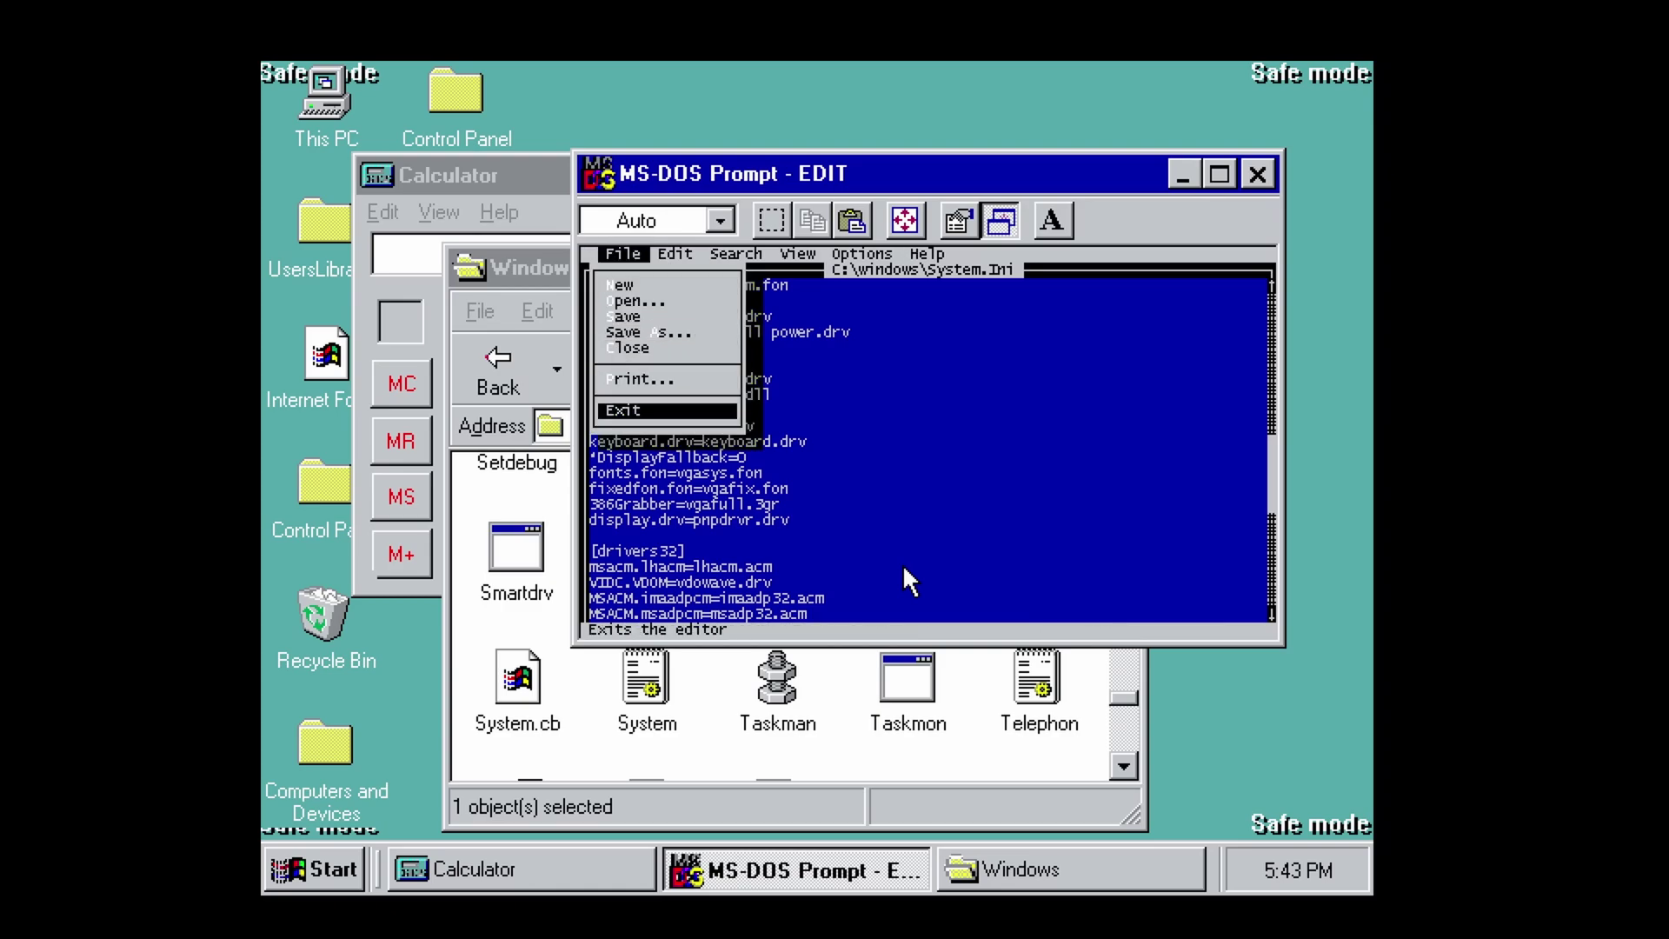
{"action": "key", "text": "Return"}
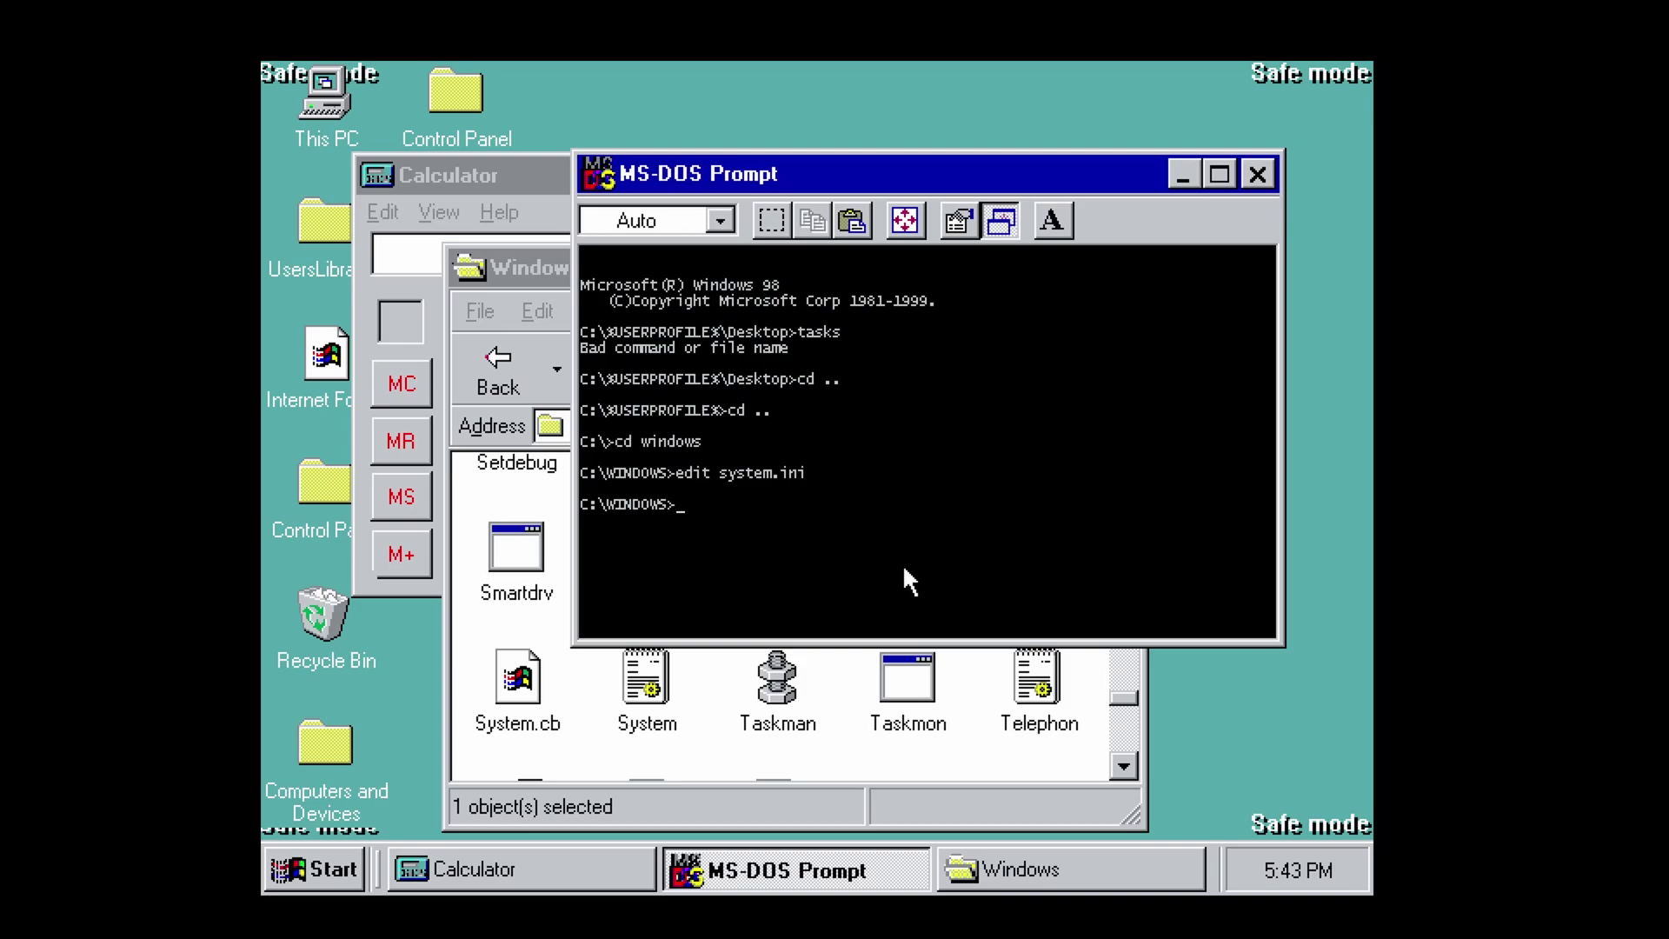
Step: Restart Windows 98 so it boots normally with the replaced shell
{"action": "key", "text": "super"}
{"action": "key", "text": "u"}
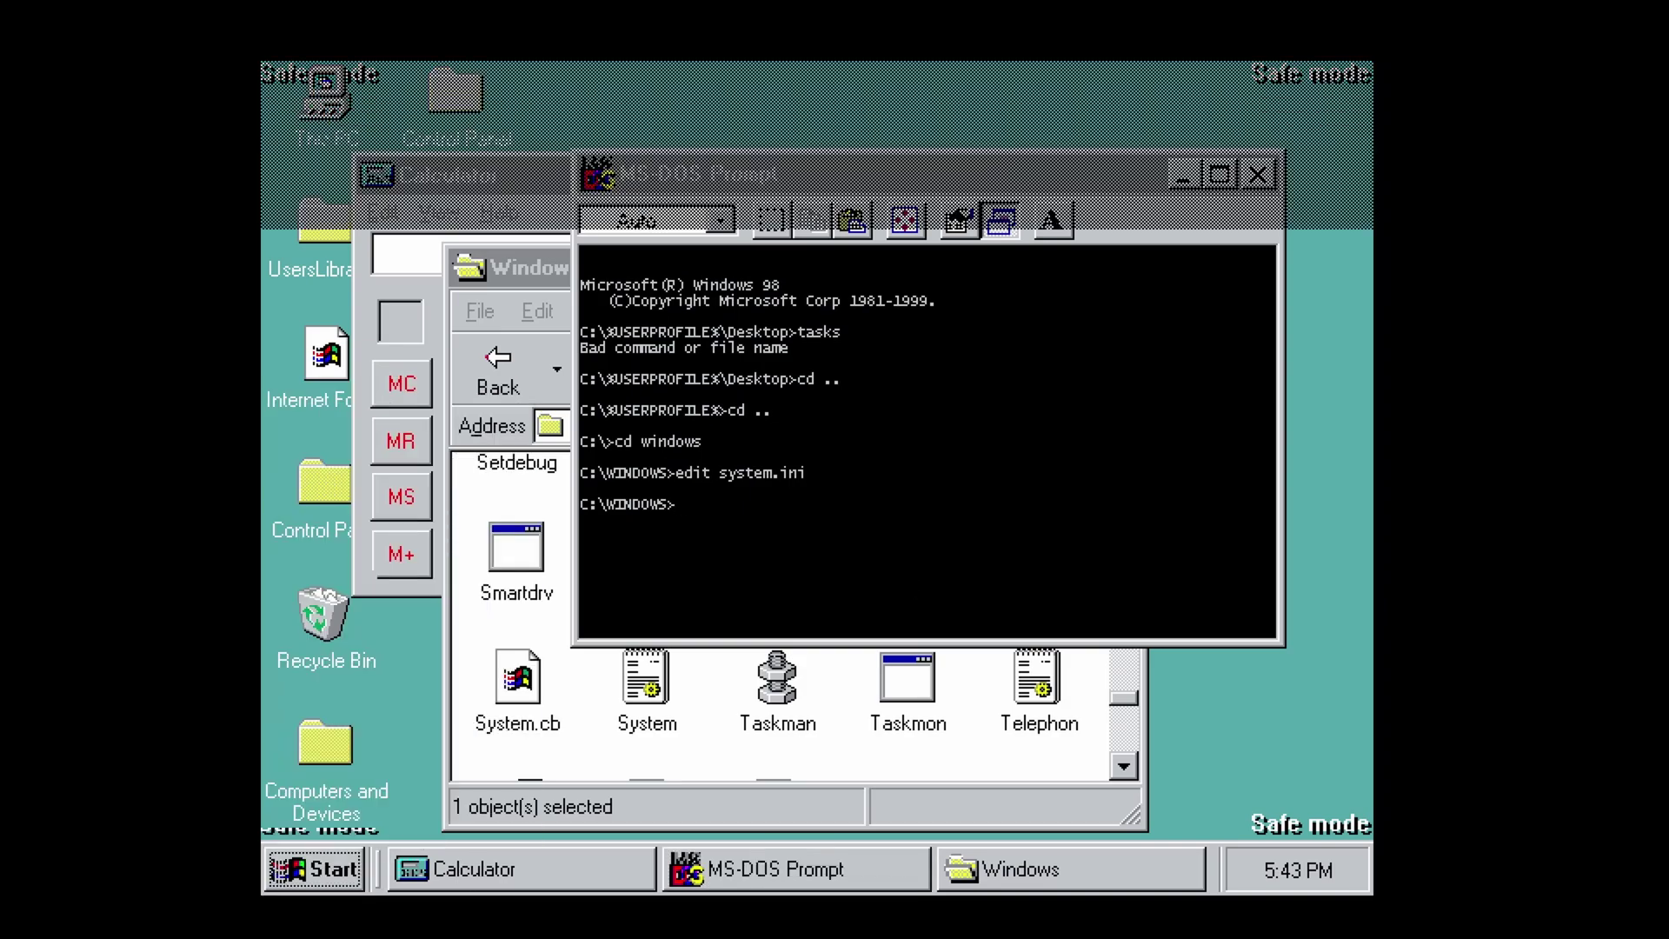
{"action": "left_click", "coordinate": [753, 469]}
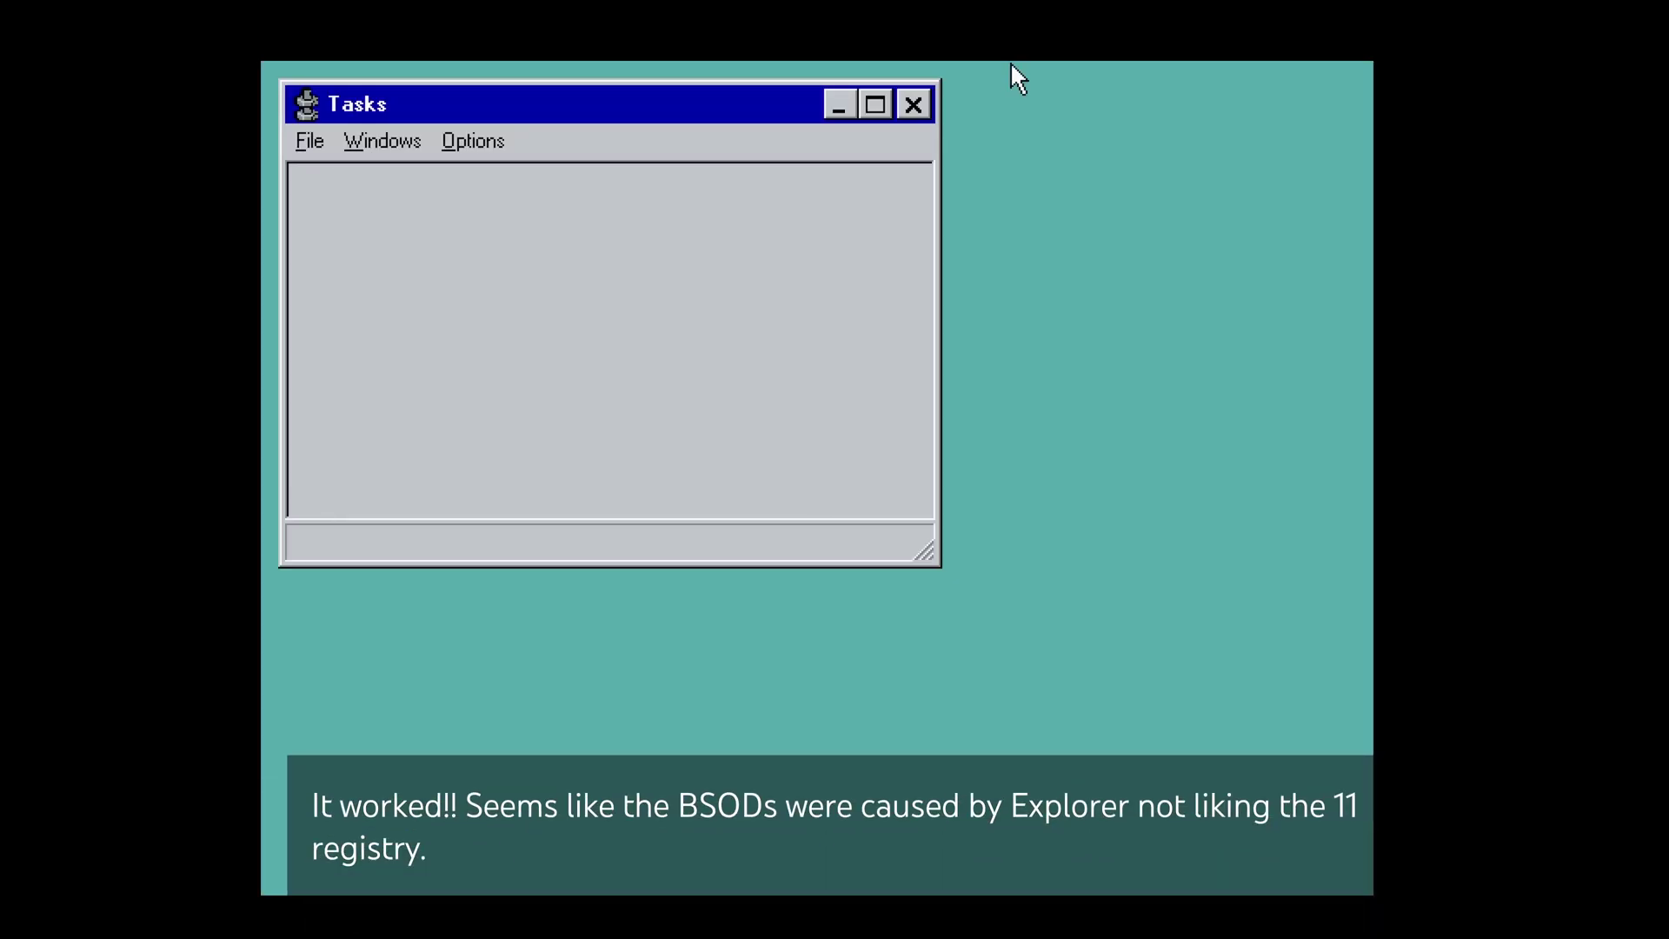
Step: Move the Tasks window aside and run command from it to open an MS-DOS prompt
{"action": "left_click_drag", "start_coordinate": [613, 117], "coordinate": [1021, 182]}
{"action": "left_click", "coordinate": [718, 206]}
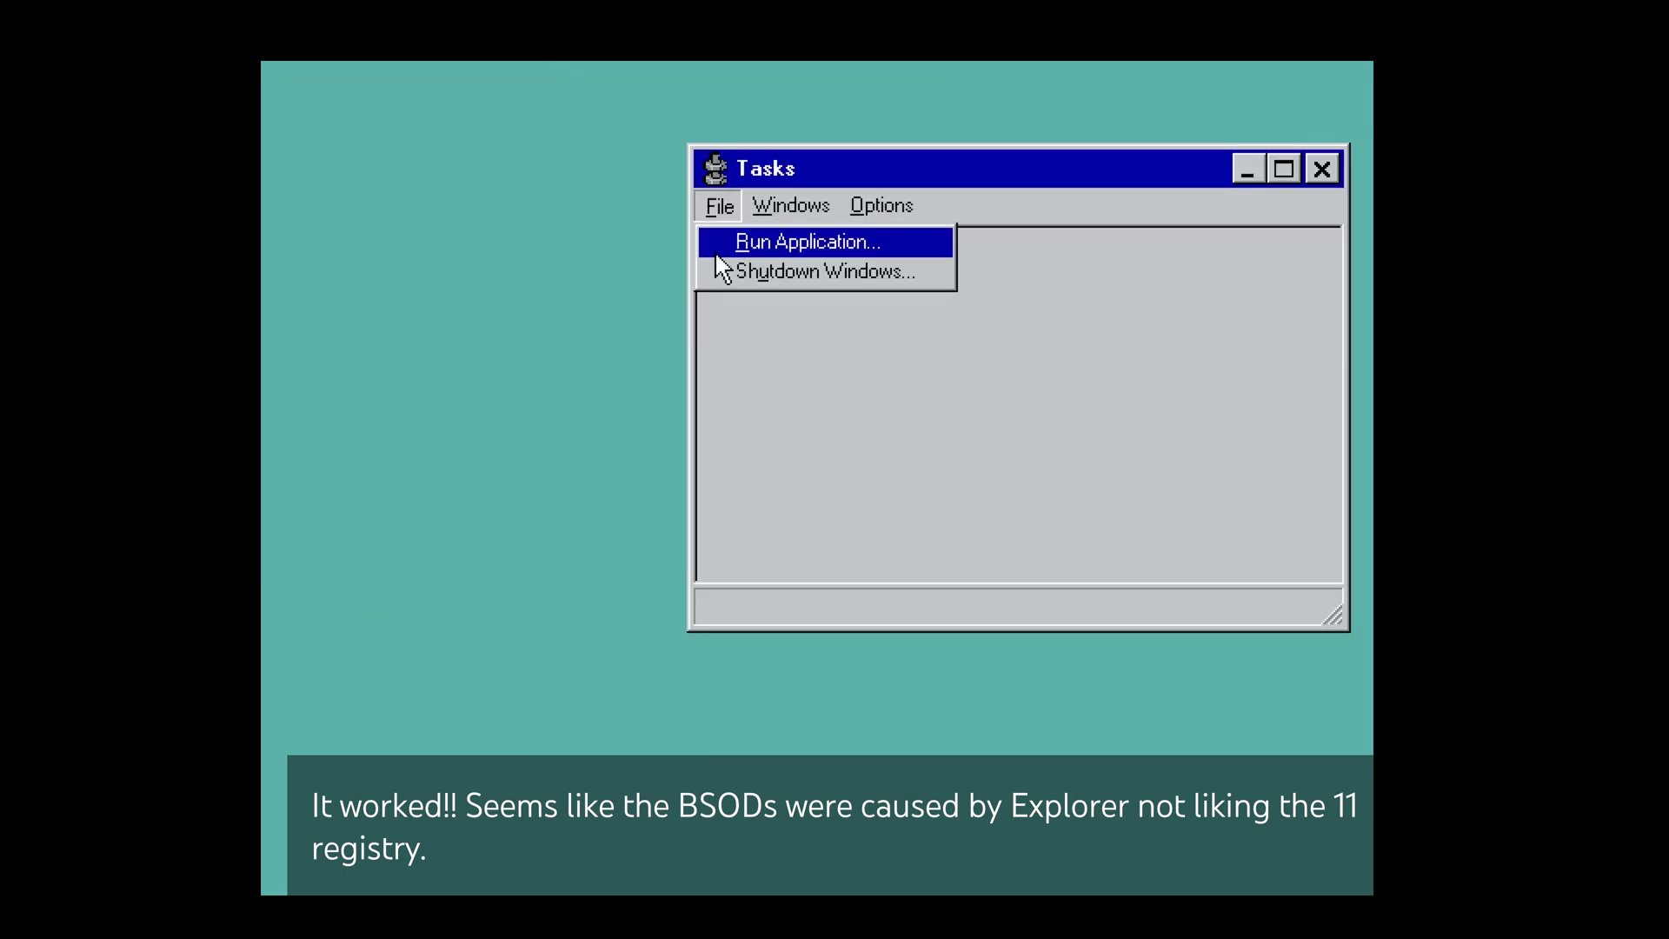
{"action": "left_click", "coordinate": [717, 255]}
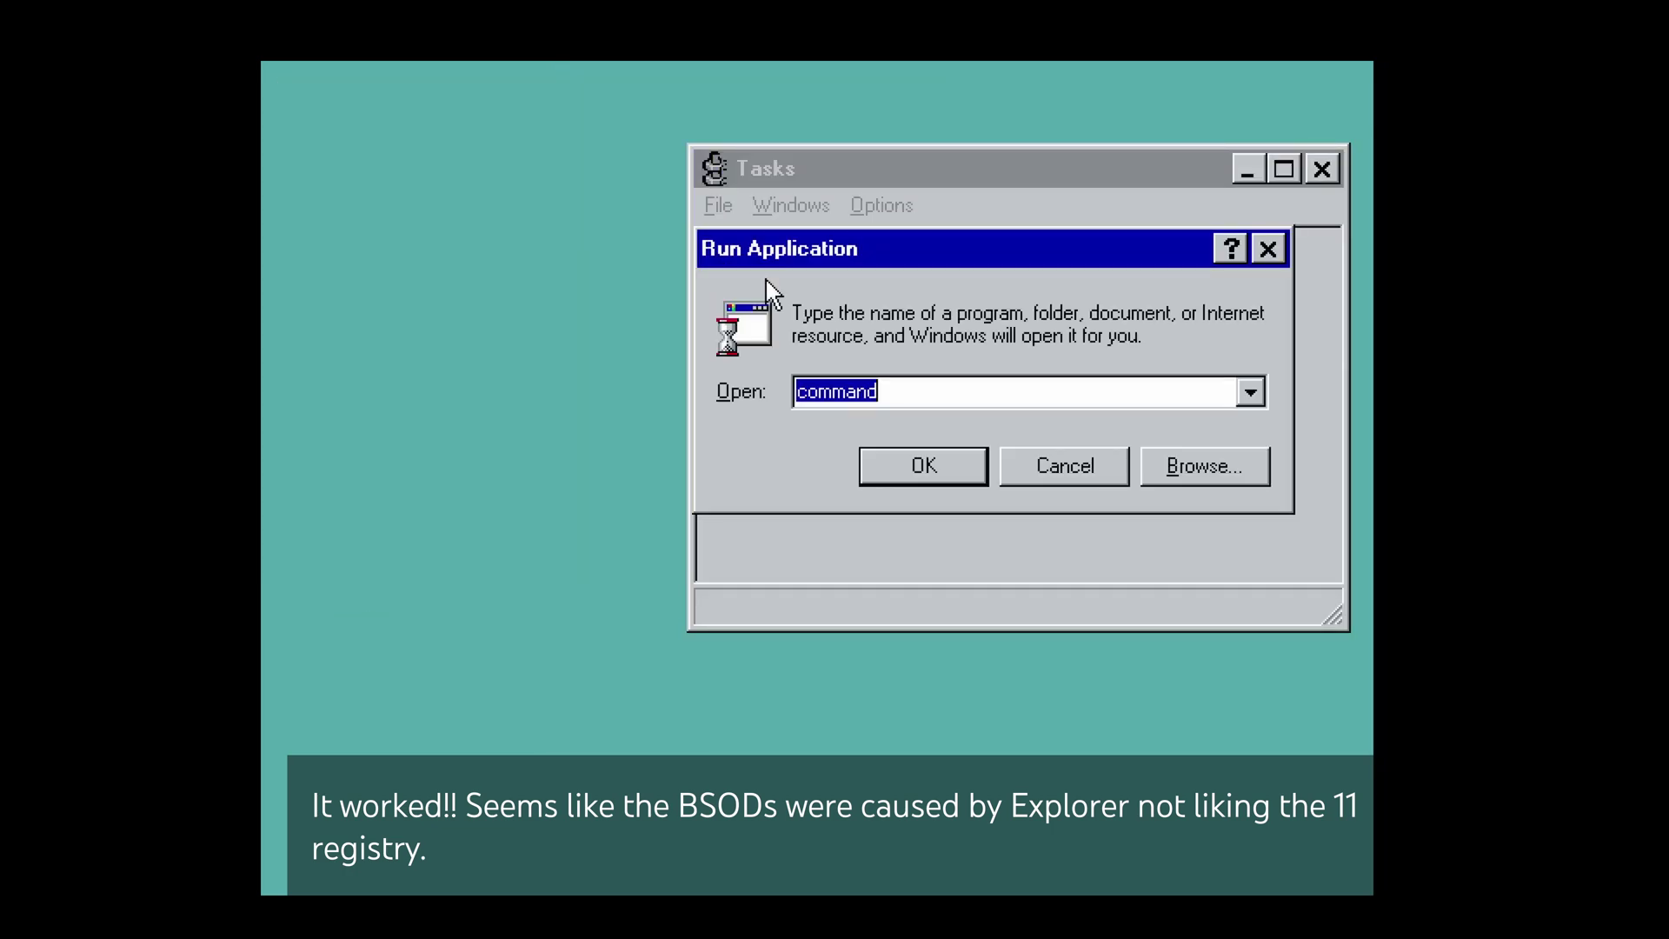
{"action": "left_click", "coordinate": [911, 480]}
Step: Look over the Tasks window management commands and try browsing for a program to run
{"action": "left_click", "coordinate": [754, 212]}
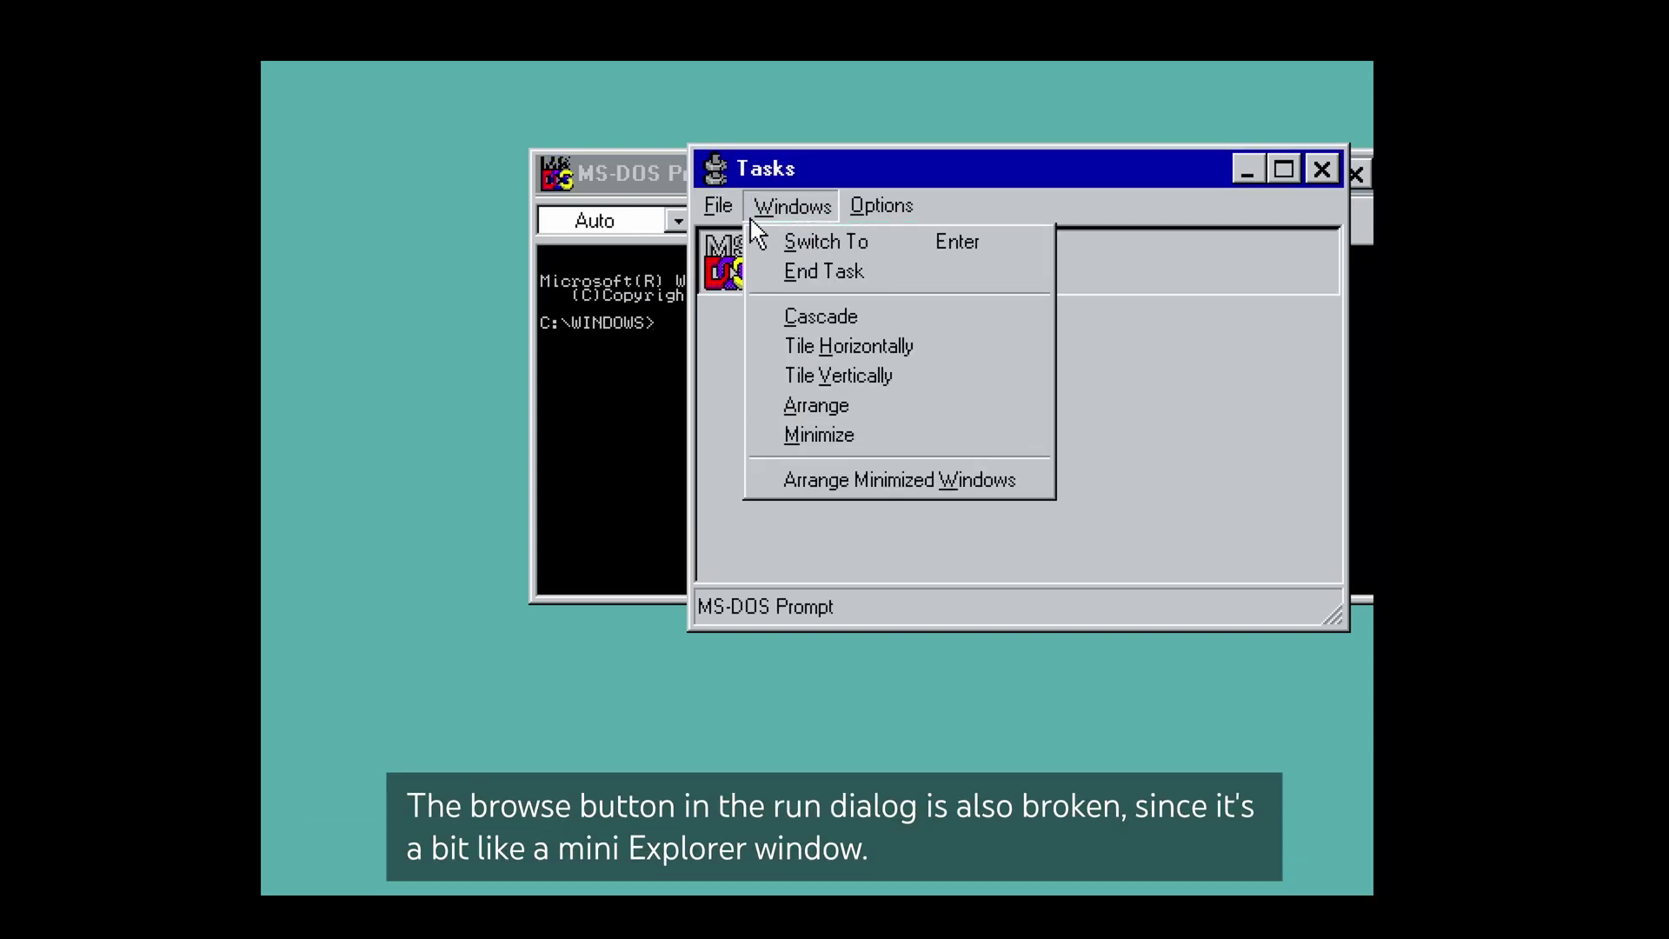
{"action": "left_click", "coordinate": [897, 245]}
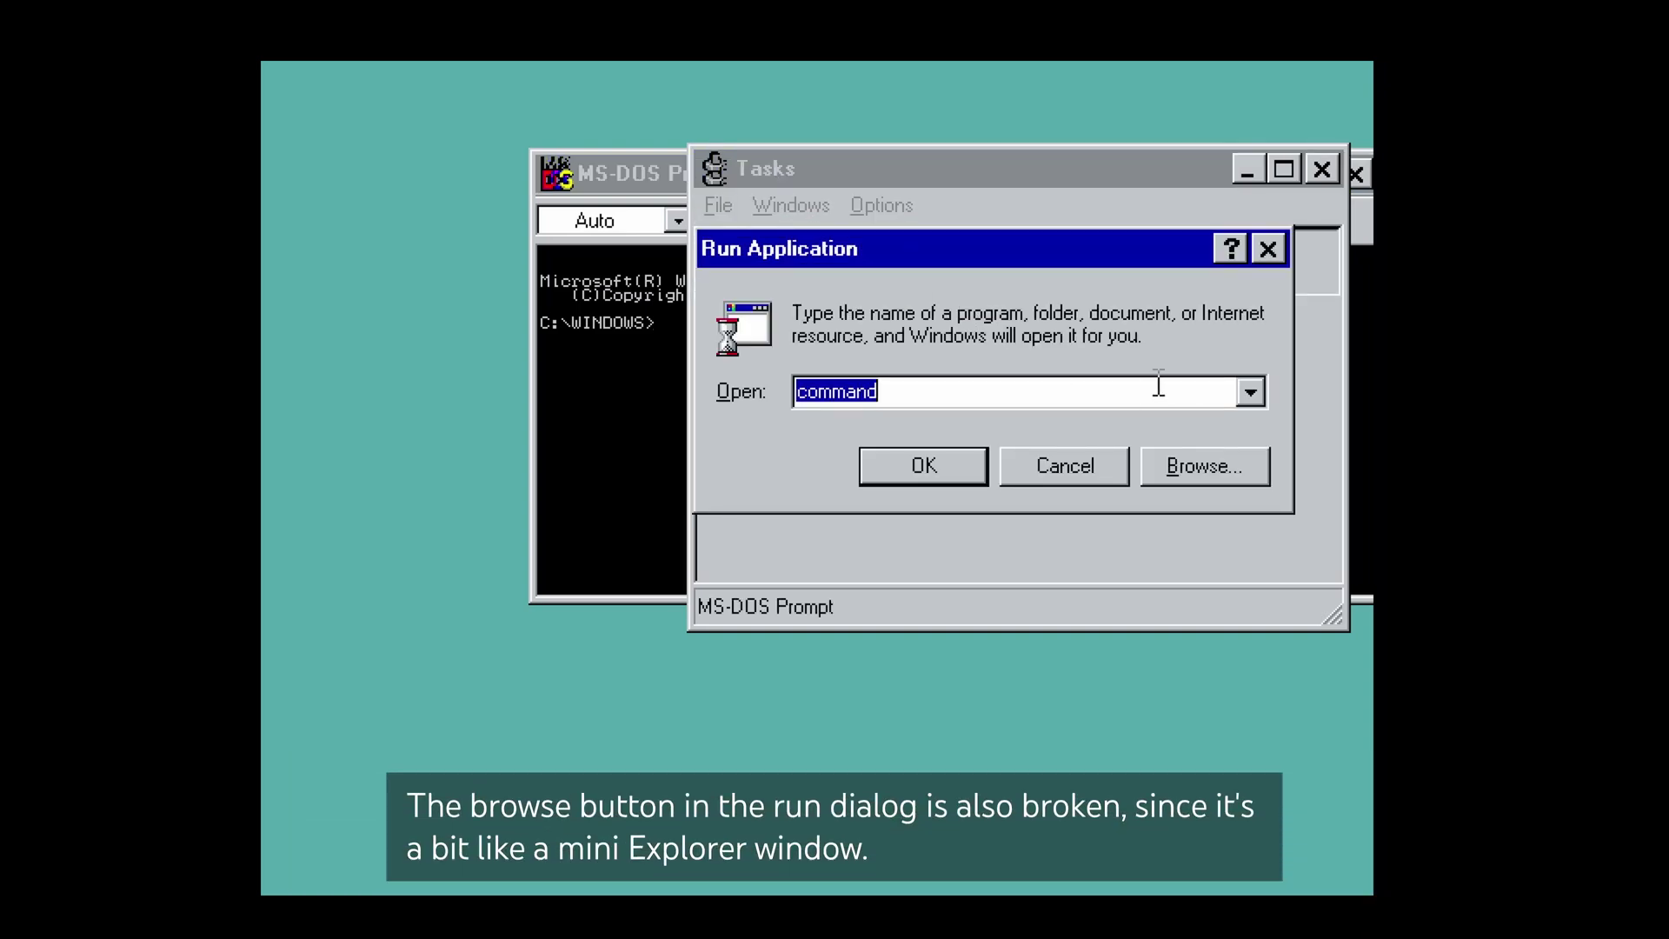
{"action": "left_click", "coordinate": [1191, 469]}
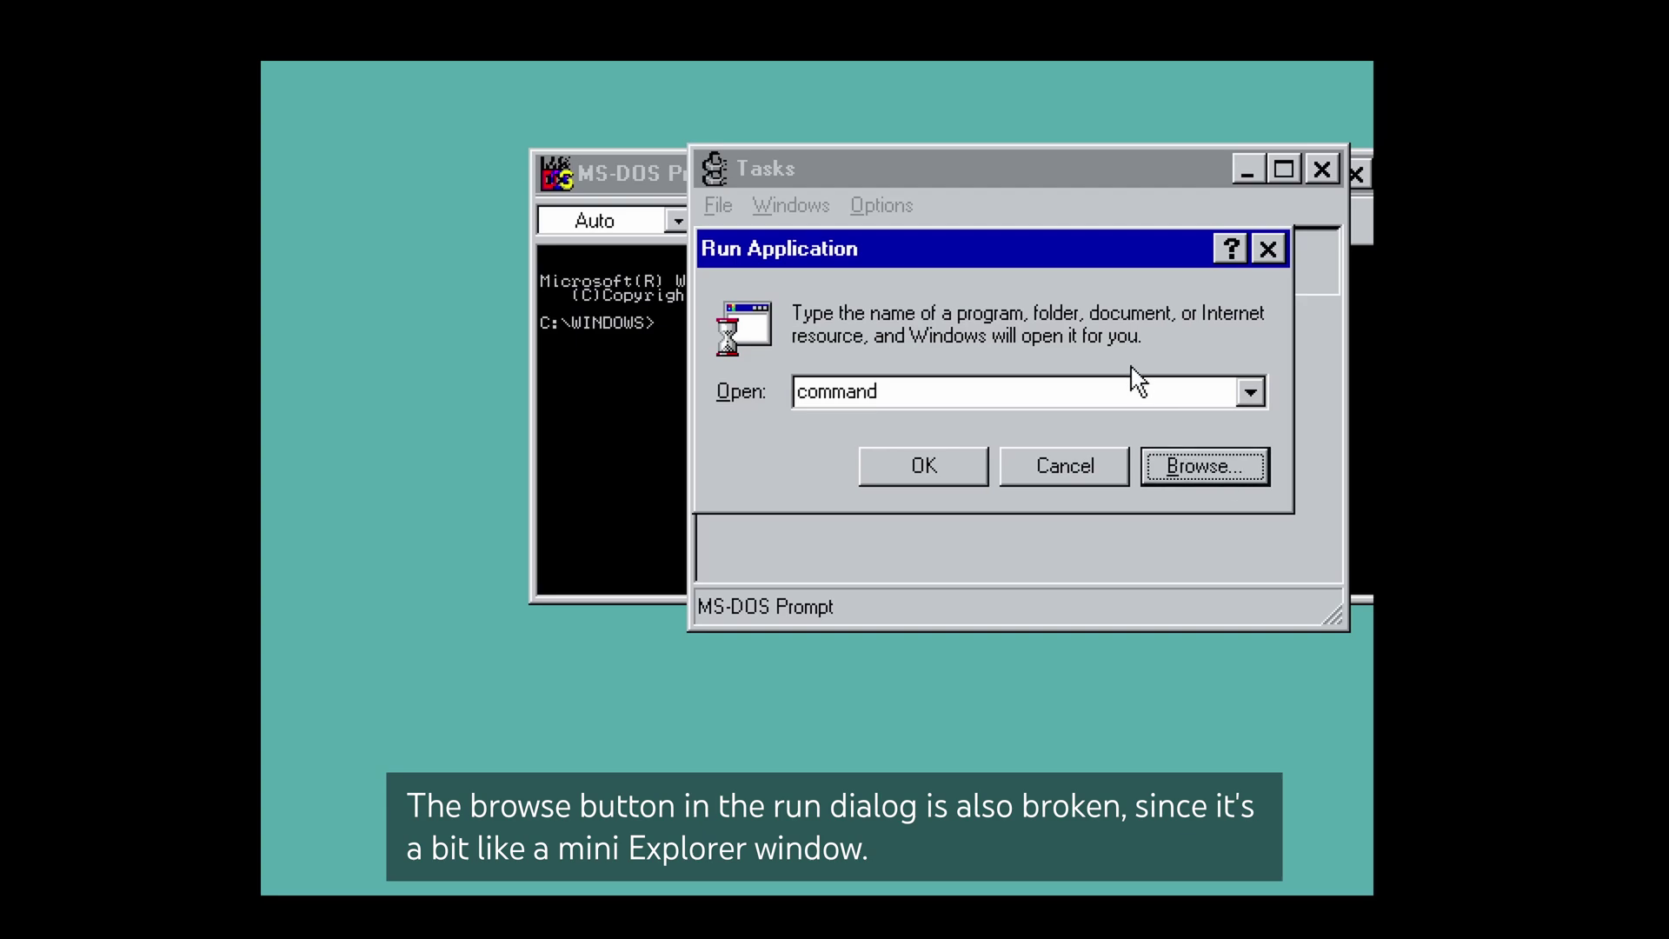
Step: Try to run sysdm.cpl from the Run Application dialog and dismiss the error
{"action": "key", "text": "Tab"}
{"action": "key", "text": "BackSpace"}
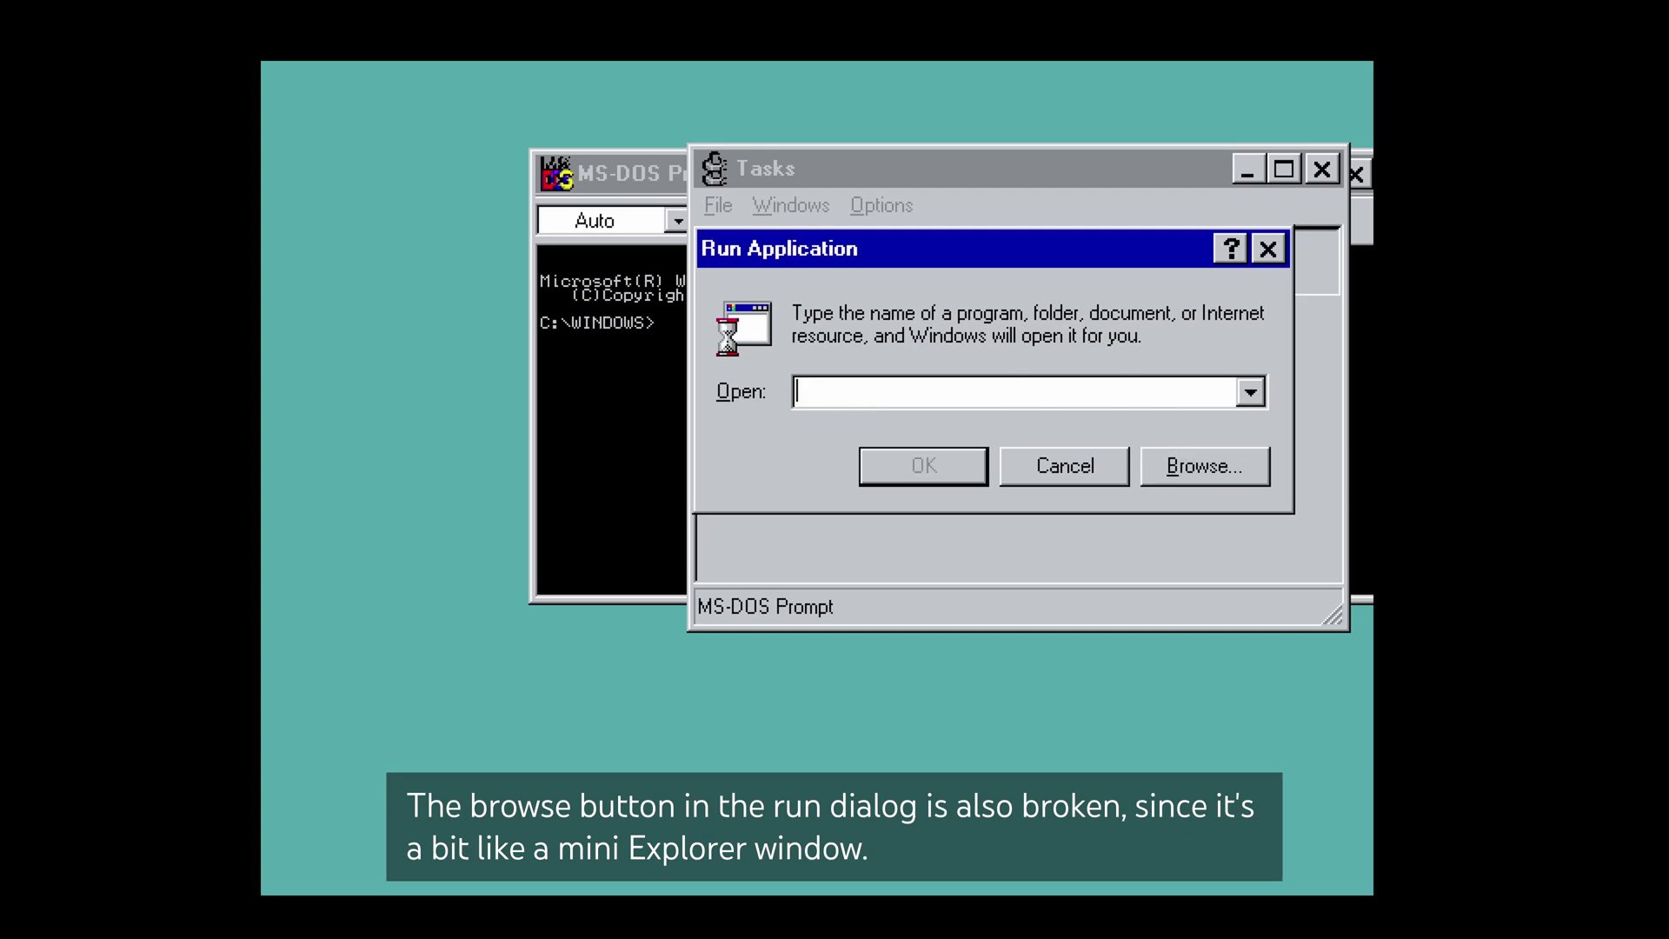
{"action": "type", "text": "sysdm.cpl"}
{"action": "key", "text": "Return"}
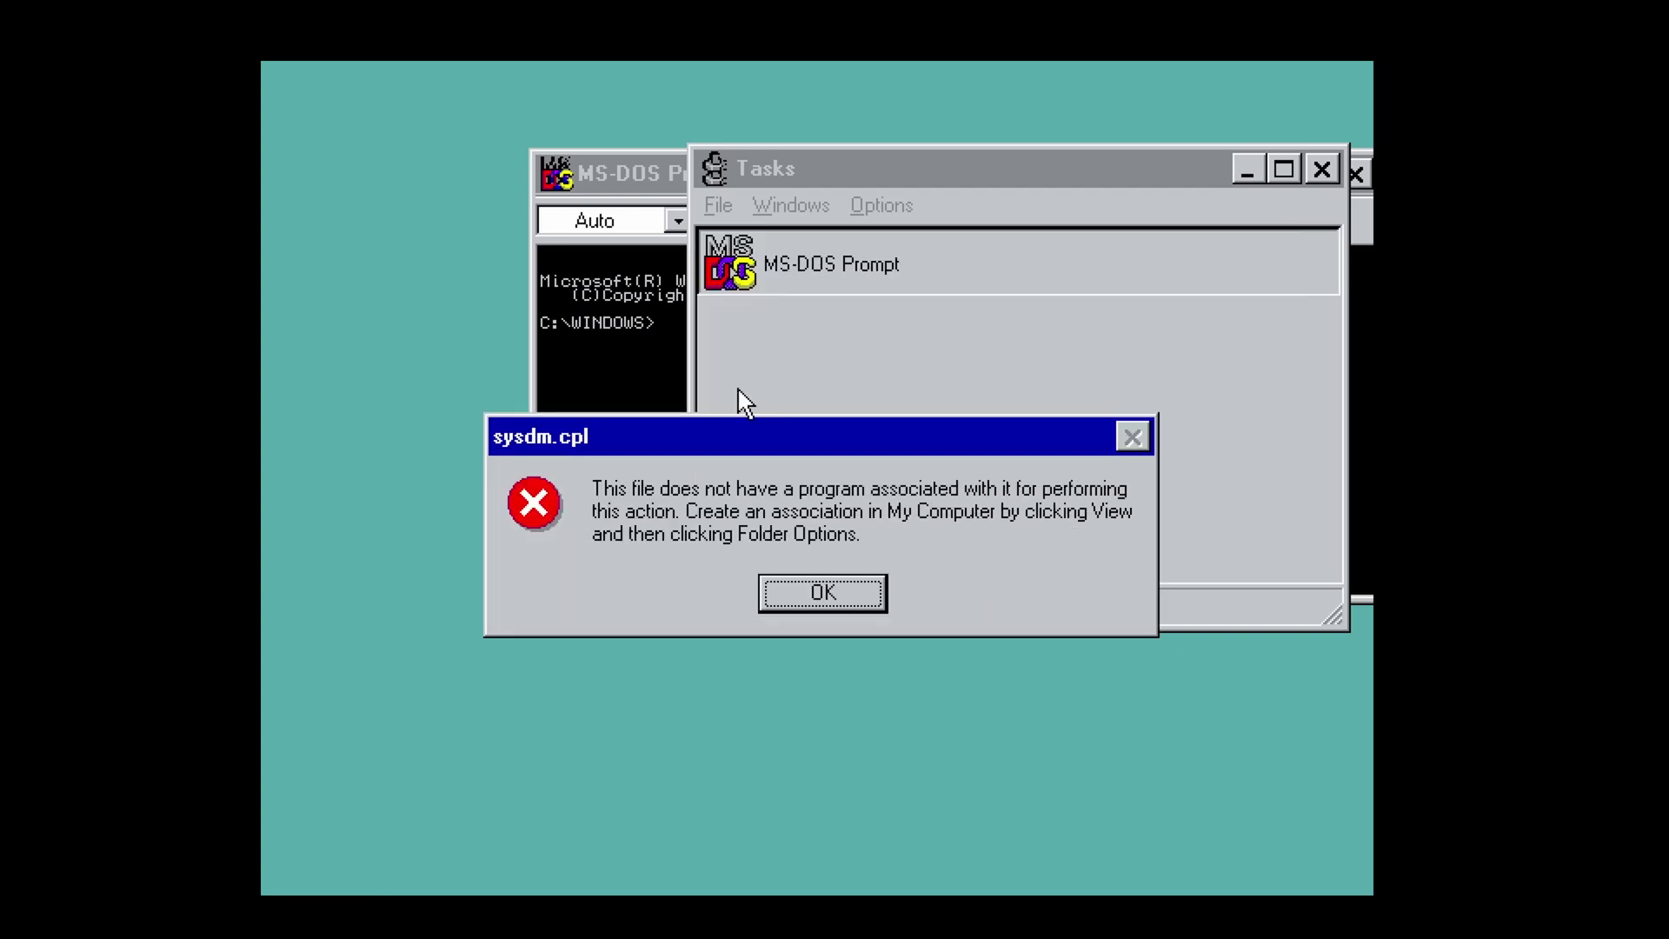
{"action": "key", "text": "Return"}
Step: Run rundll32 without arguments from the Run Application dialog
{"action": "type", "text": "rundll3"}
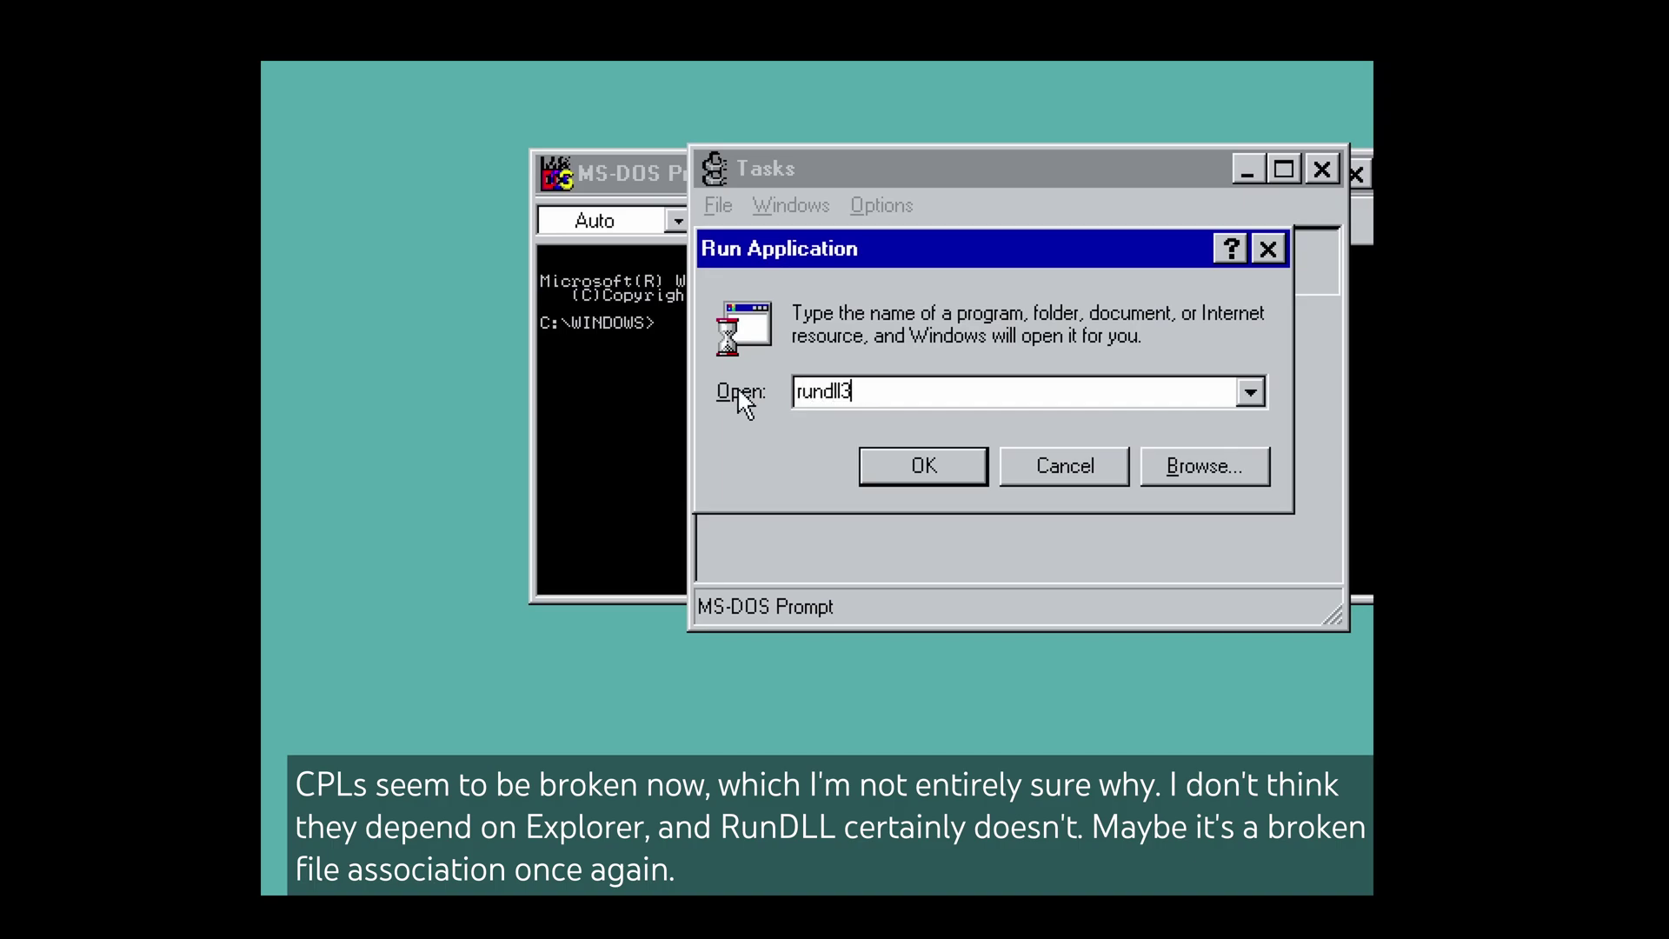
{"action": "type", "text": "2"}
{"action": "key", "text": "Return"}
Step: Try to open System Properties by running rundll32 sysdm.cpl from Tasks
{"action": "key", "text": "alt+f"}
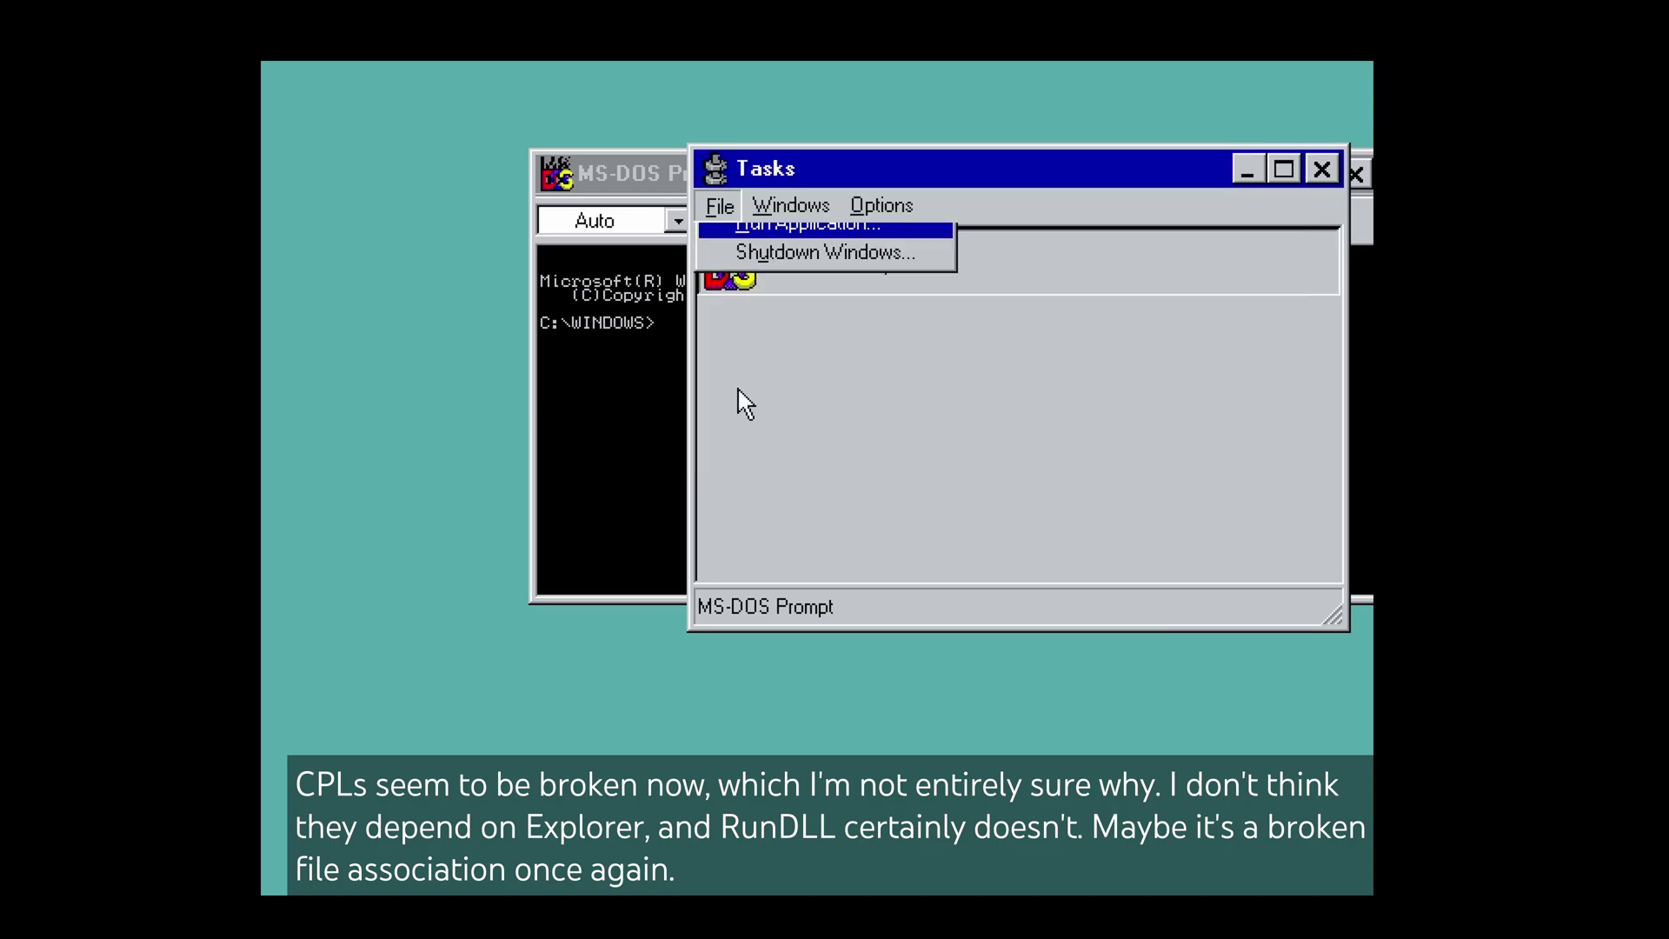
{"action": "key", "text": "Return"}
{"action": "key", "text": "End"}
{"action": "type", "text": "sysdm"}
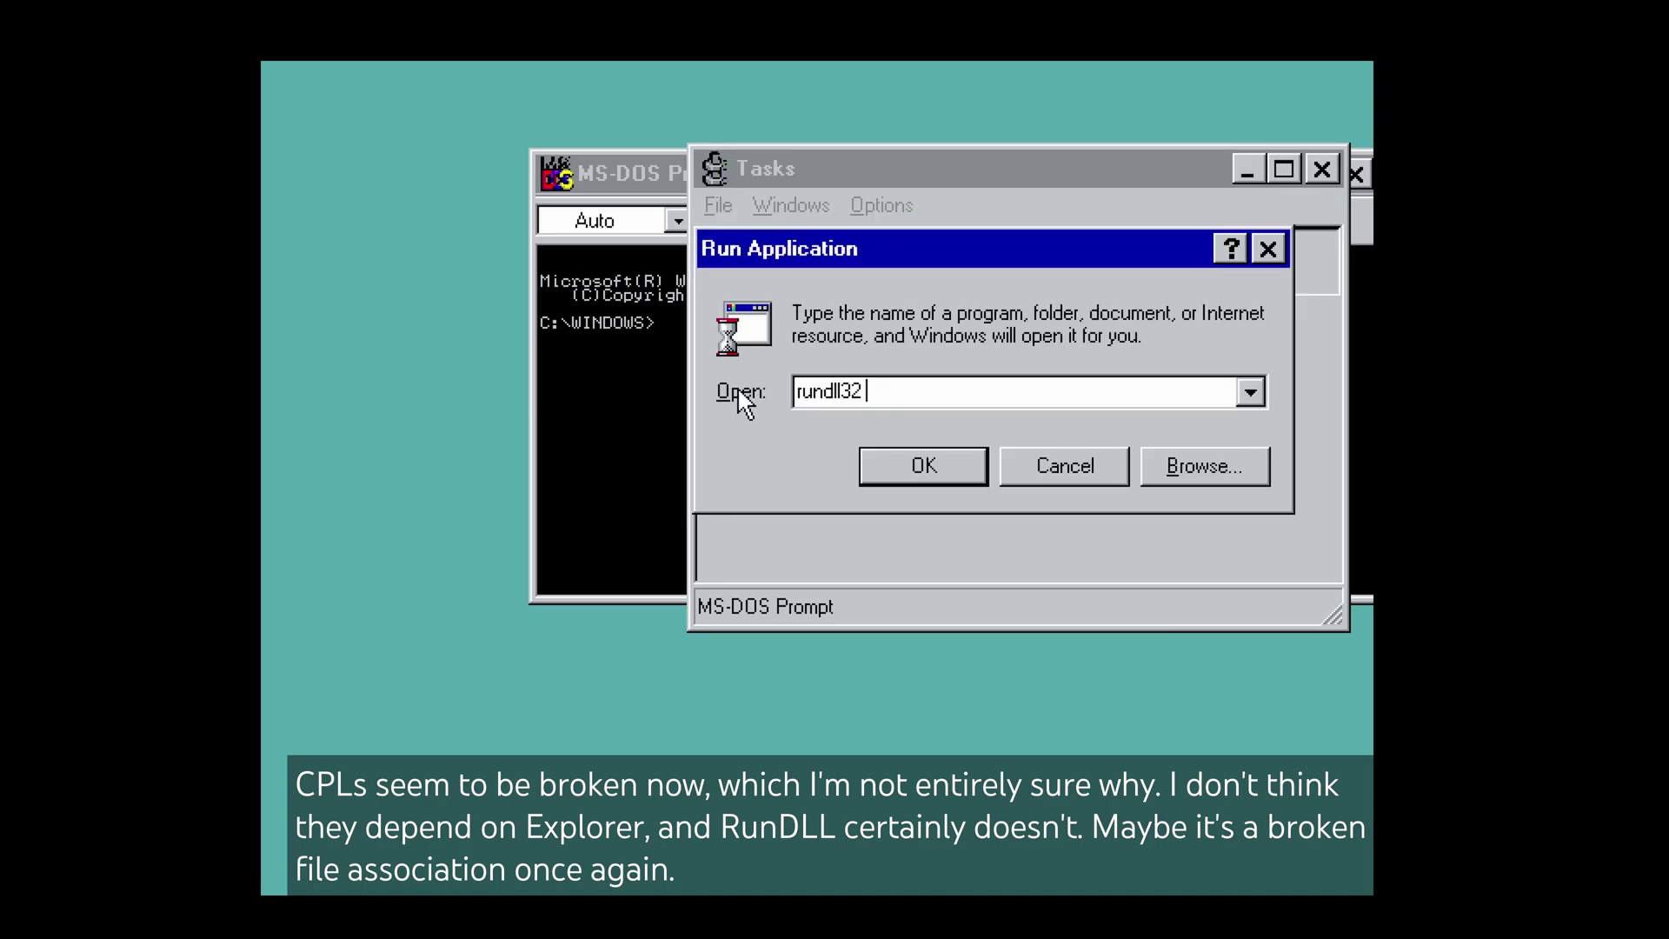
{"action": "type", "text": ".cpl"}
{"action": "key", "text": "Return"}
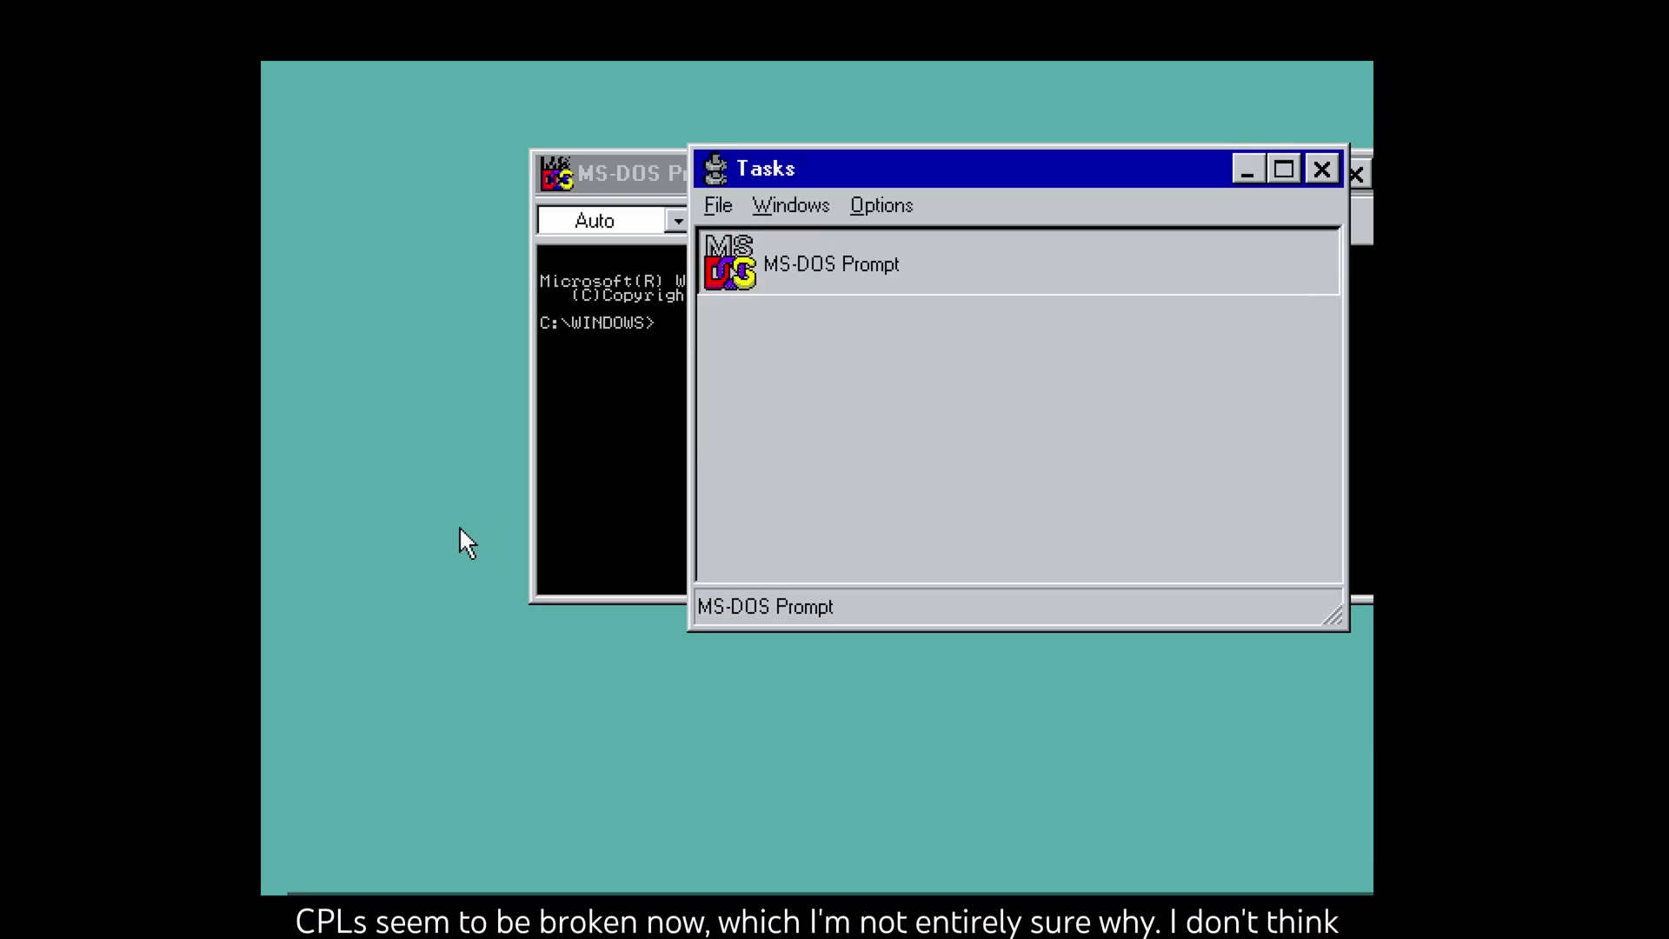
Step: Check the Tasks display options, reopen the Run Application dialog and retry browsing for a program
{"action": "left_click", "coordinate": [635, 522]}
{"action": "left_click", "coordinate": [759, 172]}
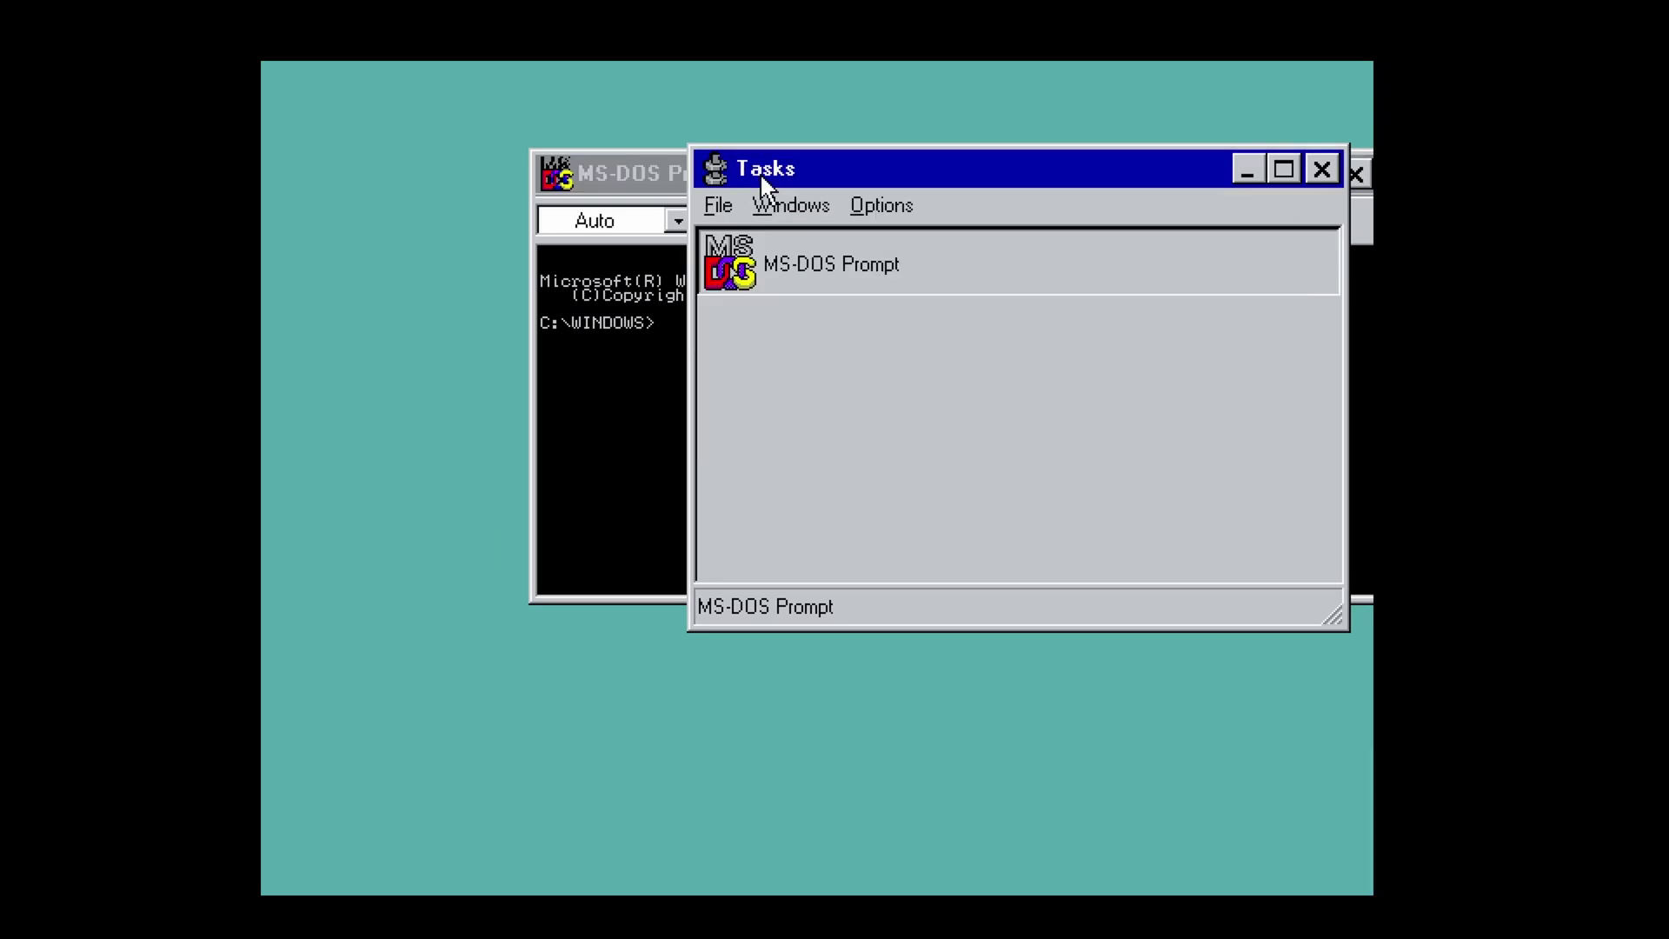
{"action": "left_click", "coordinate": [882, 206]}
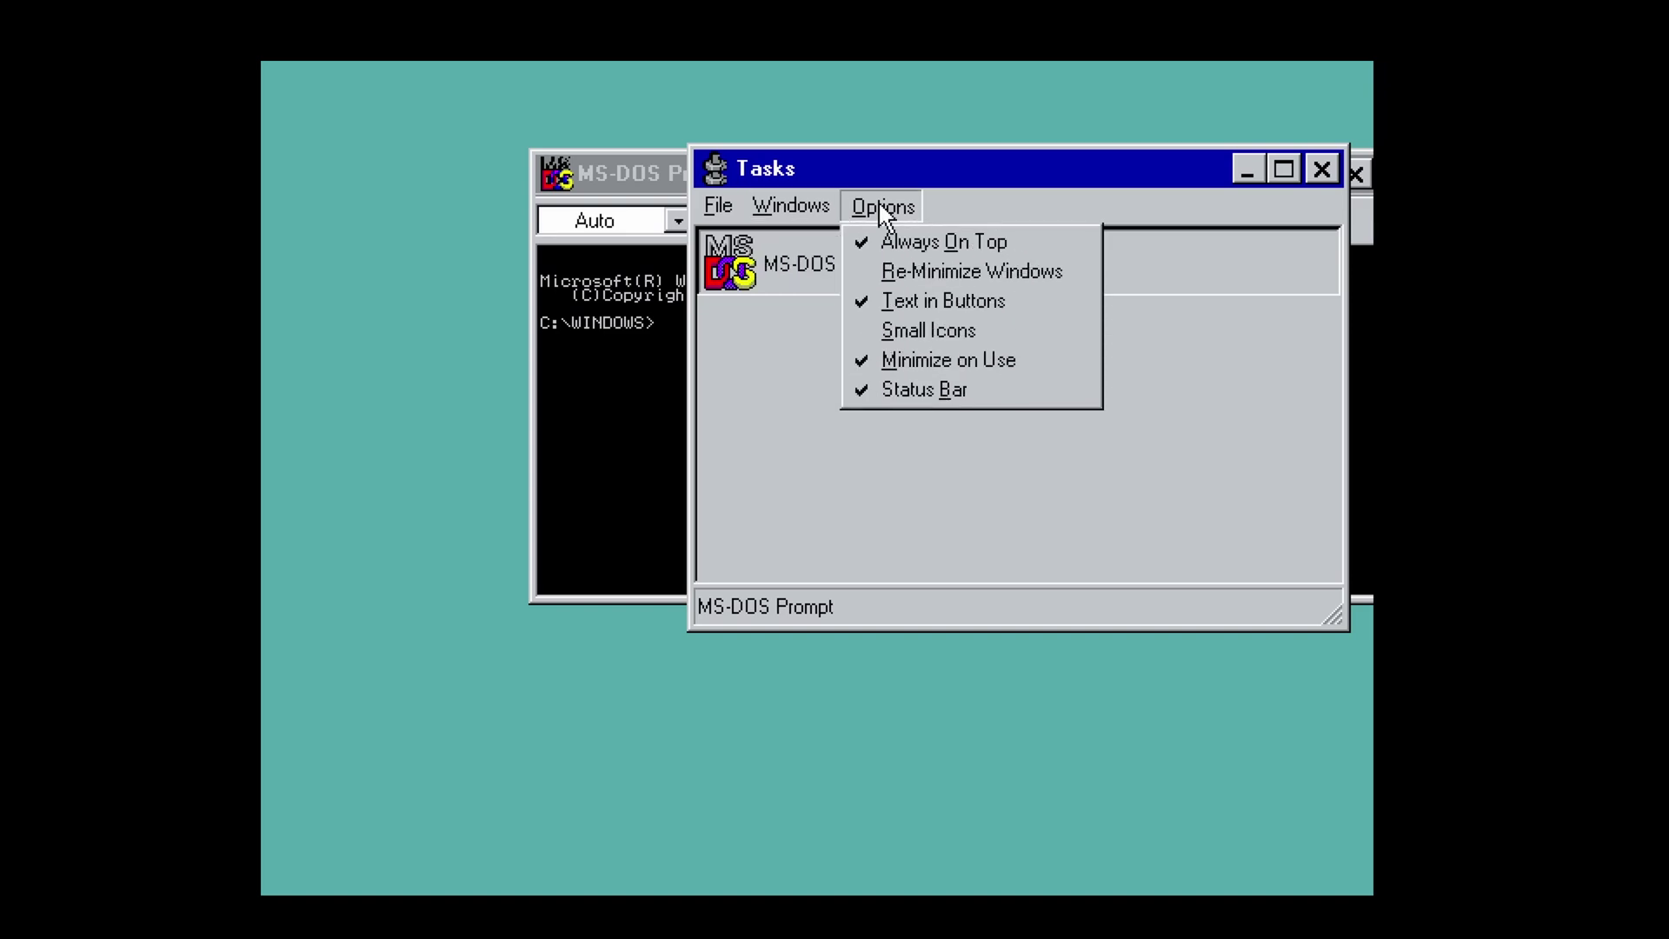
{"action": "left_click", "coordinate": [715, 235]}
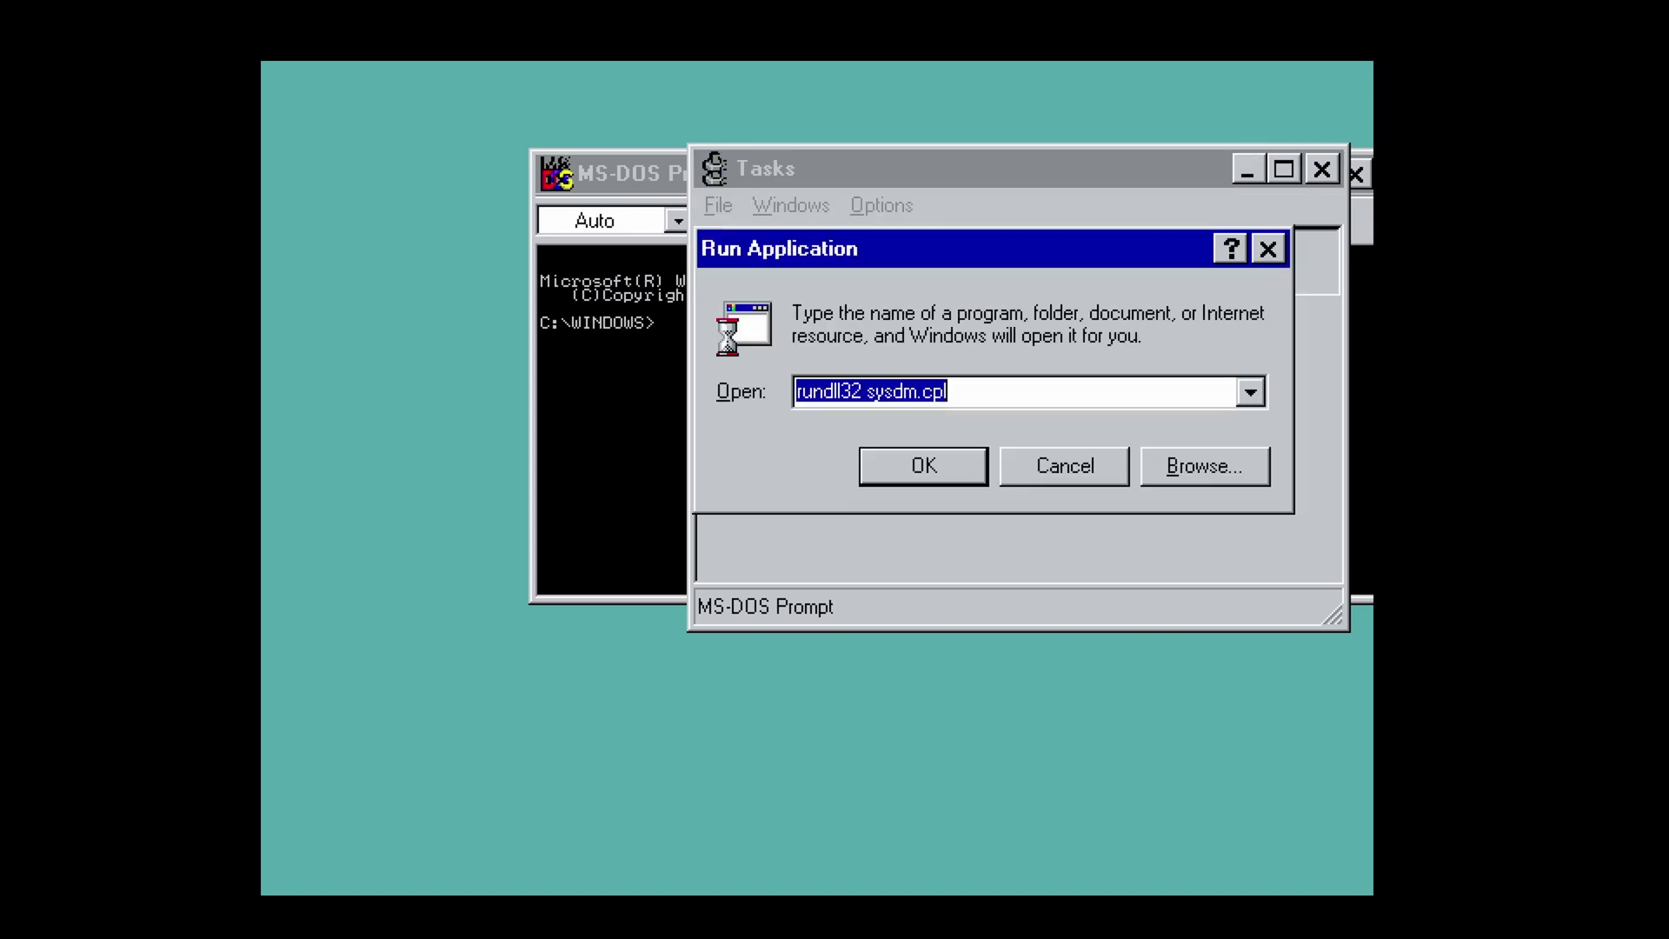
{"action": "left_click", "coordinate": [1157, 463]}
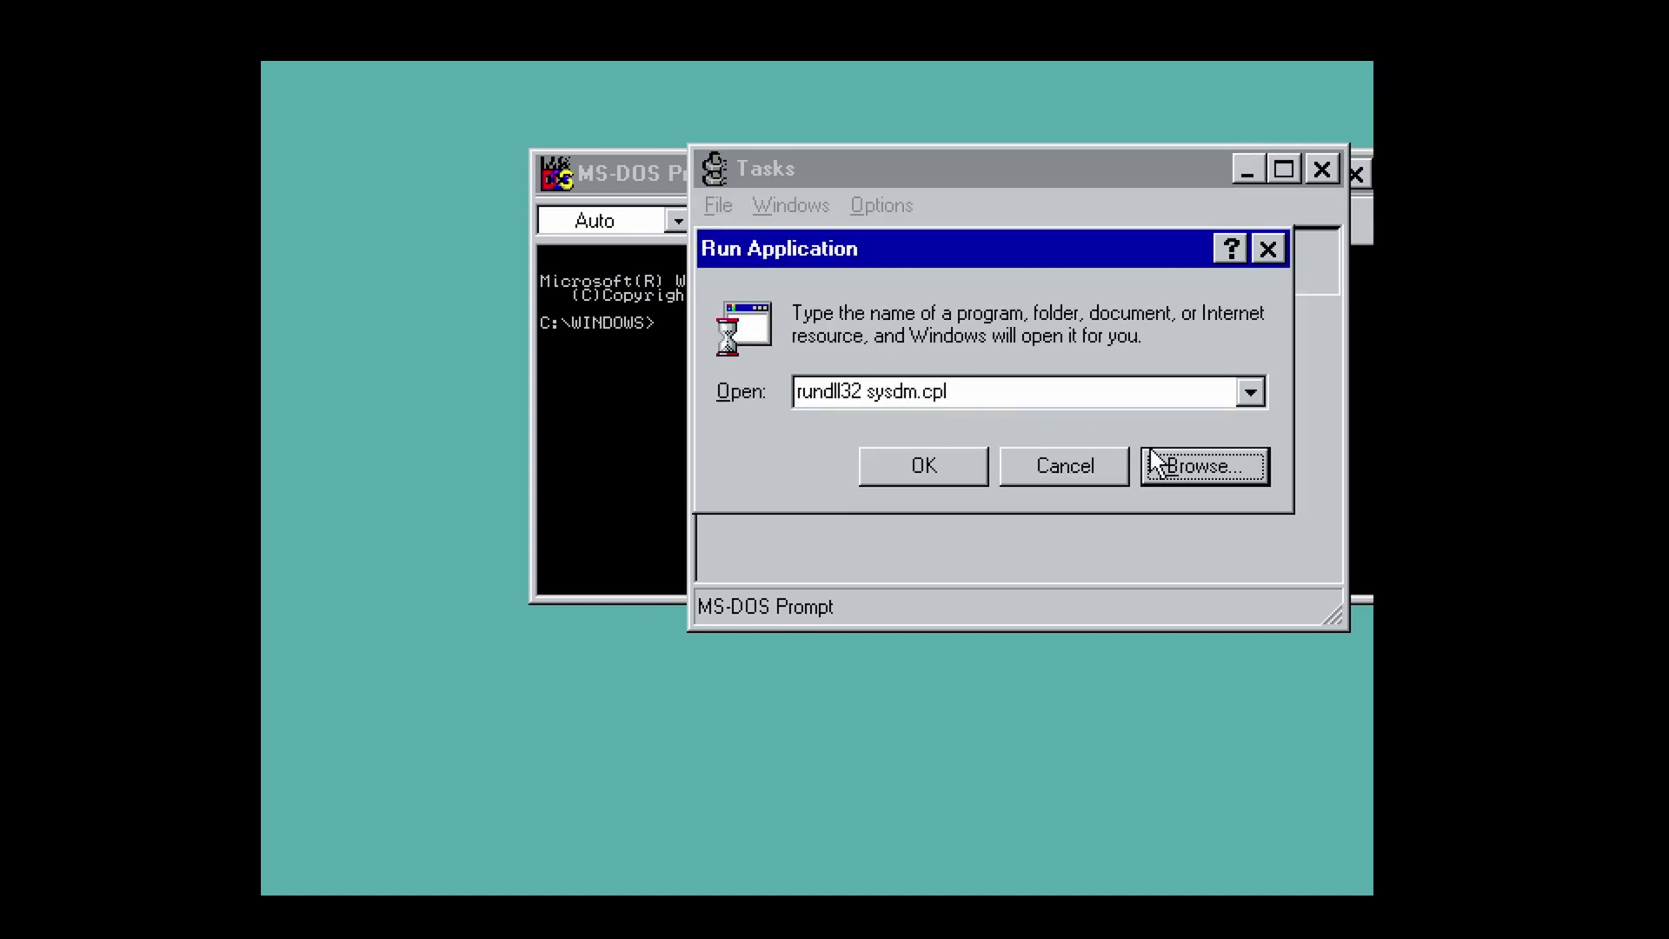